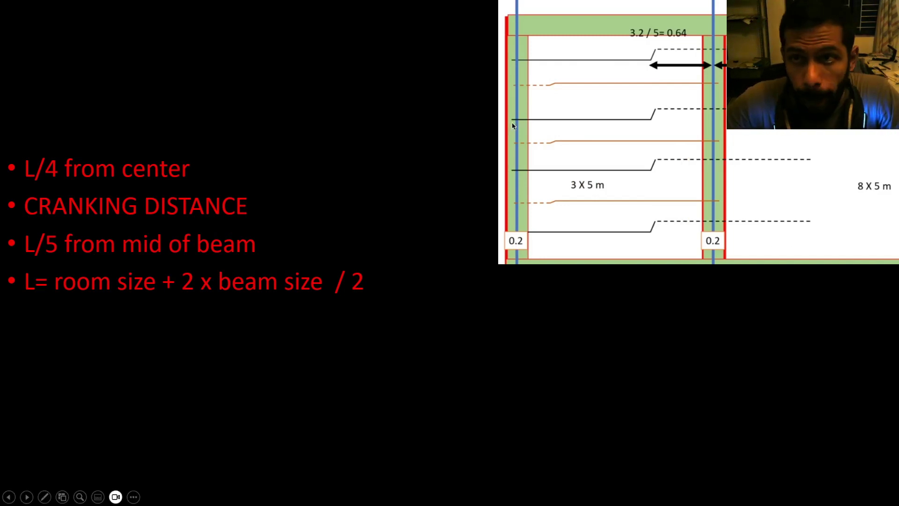
- Turn on the slideshow pen and return to the cranking distance slide
{"action": "left_click", "coordinate": [44, 496]}
{"action": "left_click", "coordinate": [53, 424]}
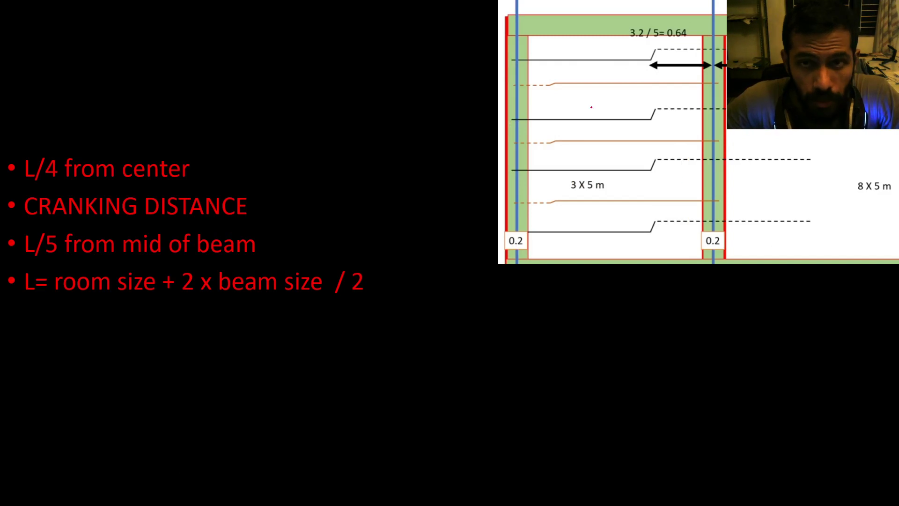
{"action": "key", "text": "Right"}
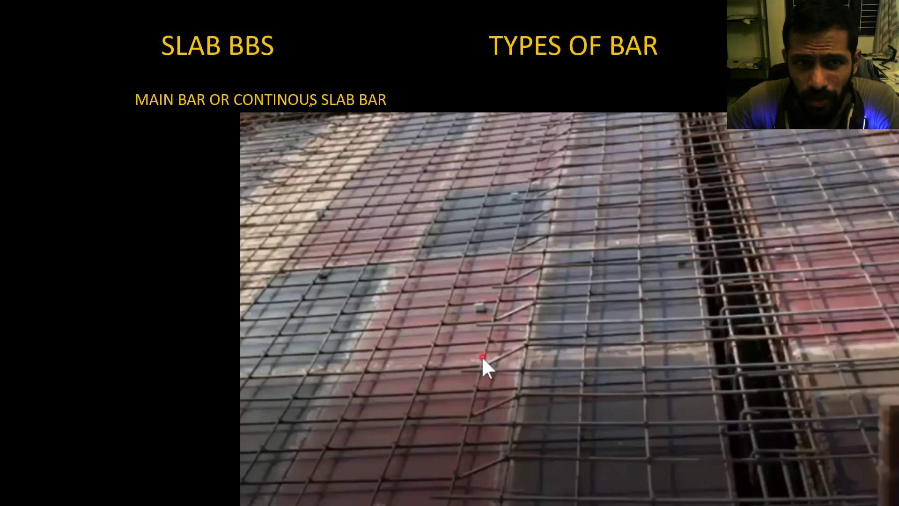
{"action": "key", "text": "Left"}
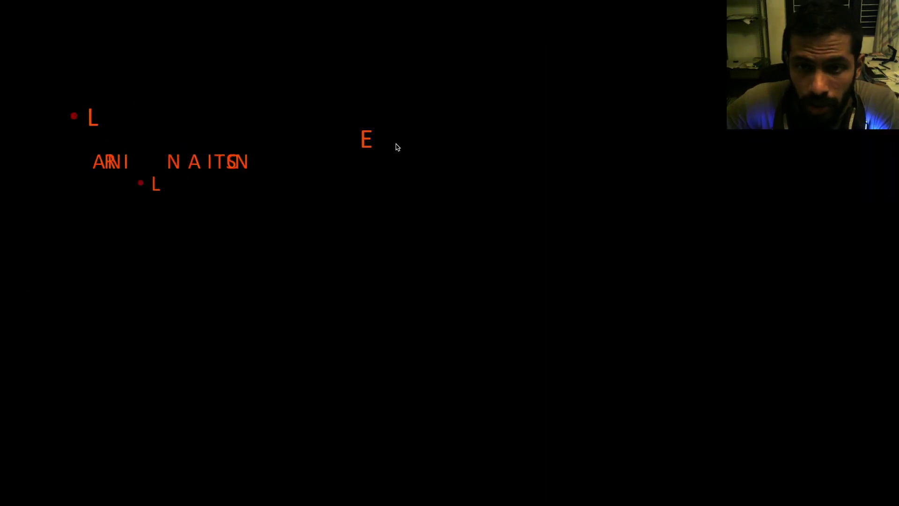
{"action": "key", "text": "ctrl+p"}
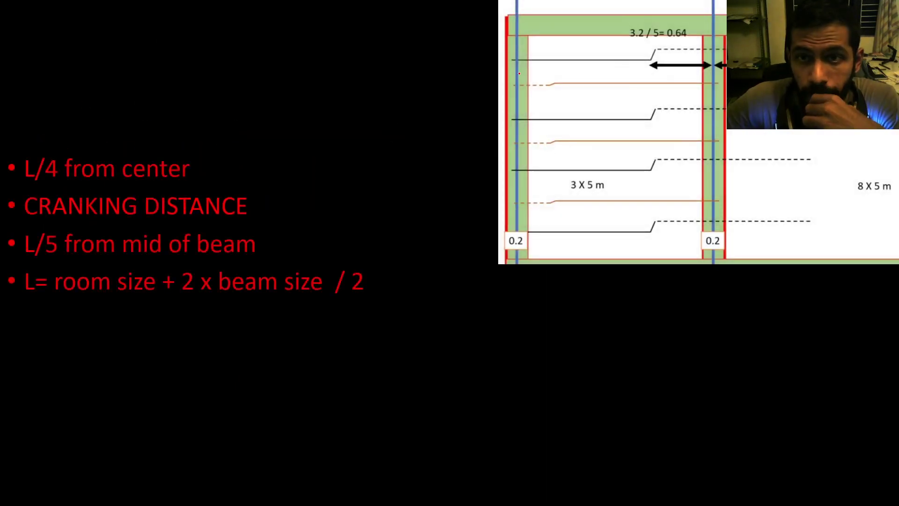
- Sketch red marks on the bar, formula and span labels, then erase all ink
{"action": "mouse_move", "coordinate": [519, 59]}
{"action": "left_mouse_down"}
{"action": "mouse_move", "coordinate": [650, 59]}
{"action": "mouse_move", "coordinate": [658, 48]}
{"action": "mouse_move", "coordinate": [724, 46]}
{"action": "left_mouse_up"}
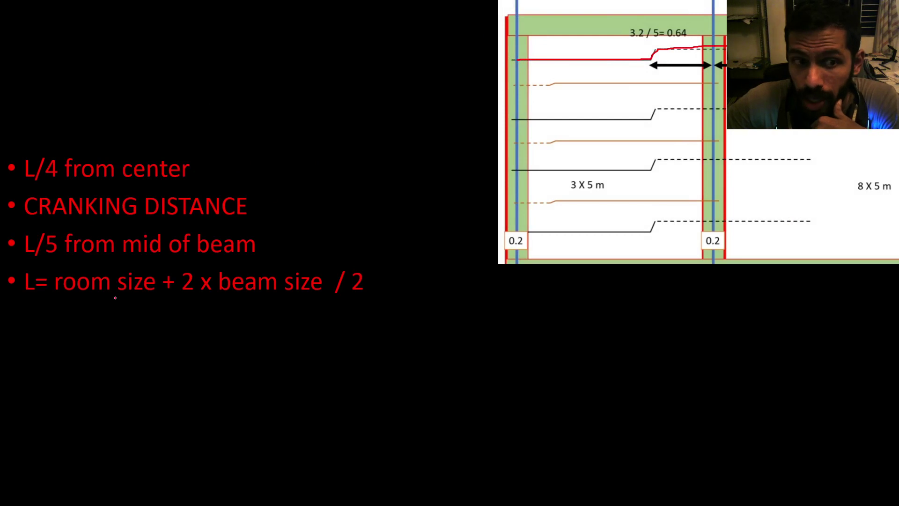
{"action": "left_click_drag", "start_coordinate": [69, 300], "coordinate": [291, 301]}
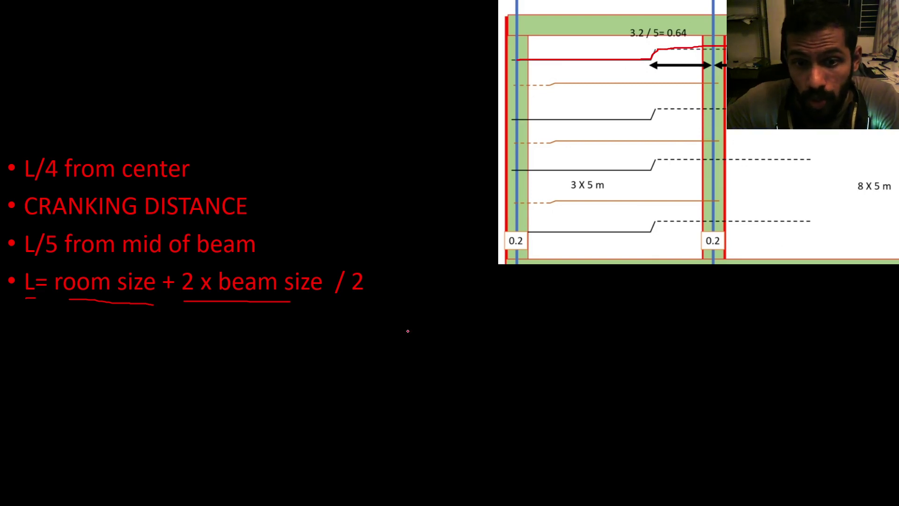
{"action": "mouse_move", "coordinate": [412, 325]}
{"action": "left_mouse_down"}
{"action": "mouse_move", "coordinate": [414, 336]}
{"action": "mouse_move", "coordinate": [436, 327]}
{"action": "mouse_move", "coordinate": [434, 336]}
{"action": "mouse_move", "coordinate": [478, 341]}
{"action": "left_mouse_up"}
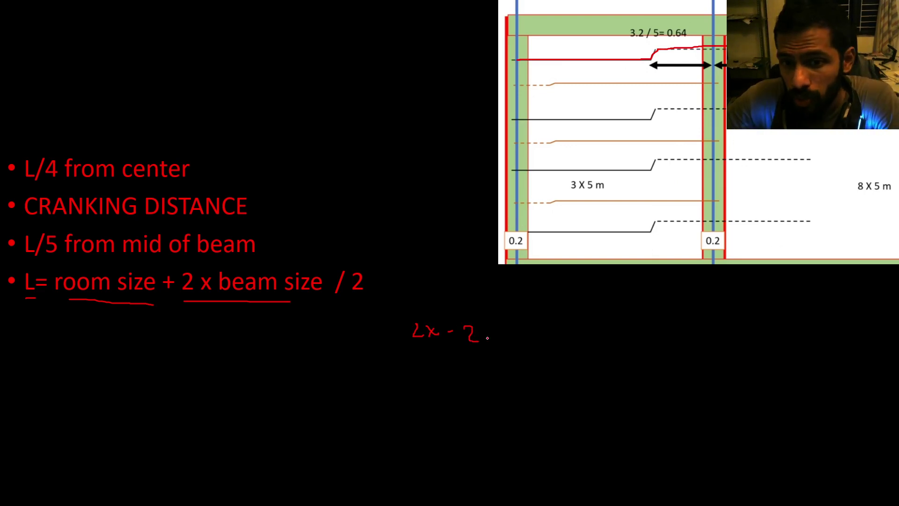
{"action": "mouse_move", "coordinate": [459, 355]}
{"action": "left_mouse_down"}
{"action": "mouse_move", "coordinate": [493, 353]}
{"action": "mouse_move", "coordinate": [478, 370]}
{"action": "mouse_move", "coordinate": [491, 370]}
{"action": "left_mouse_up"}
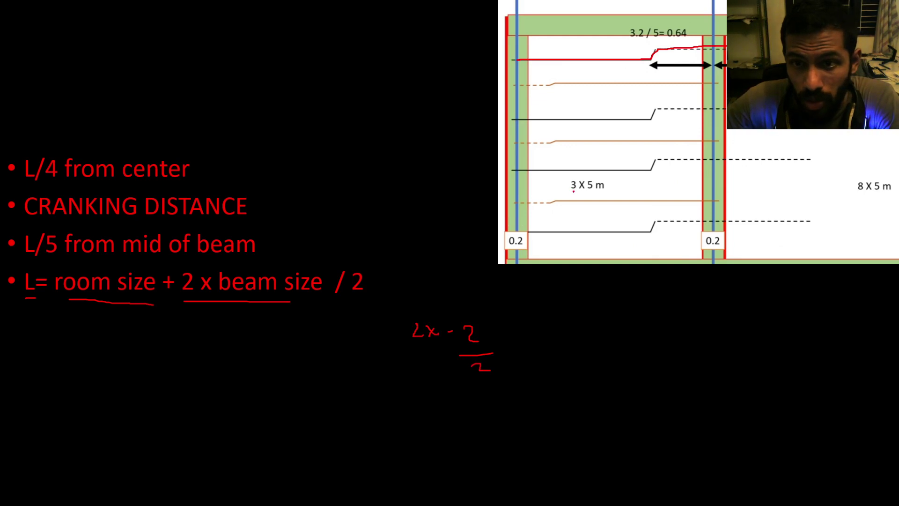
{"action": "left_click_drag", "start_coordinate": [572, 191], "coordinate": [574, 203]}
{"action": "left_click_drag", "start_coordinate": [631, 36], "coordinate": [640, 36]}
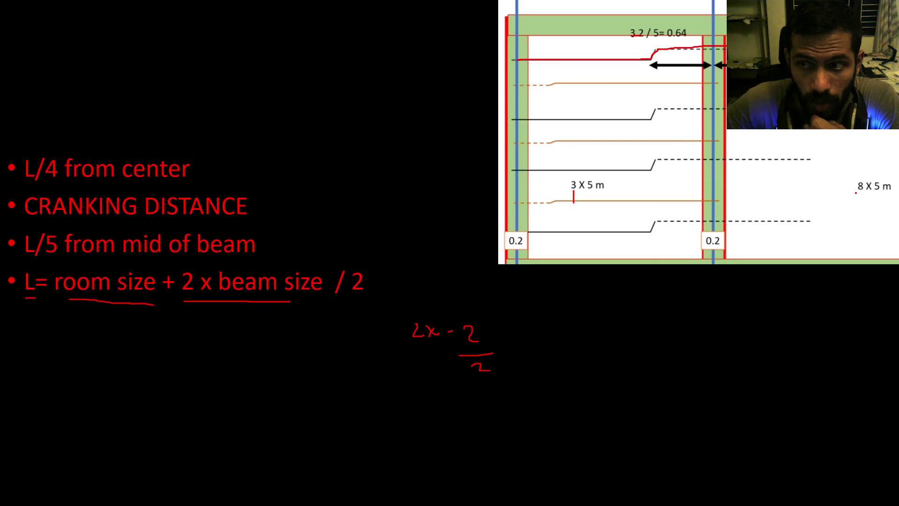
{"action": "left_click_drag", "start_coordinate": [856, 192], "coordinate": [865, 192]}
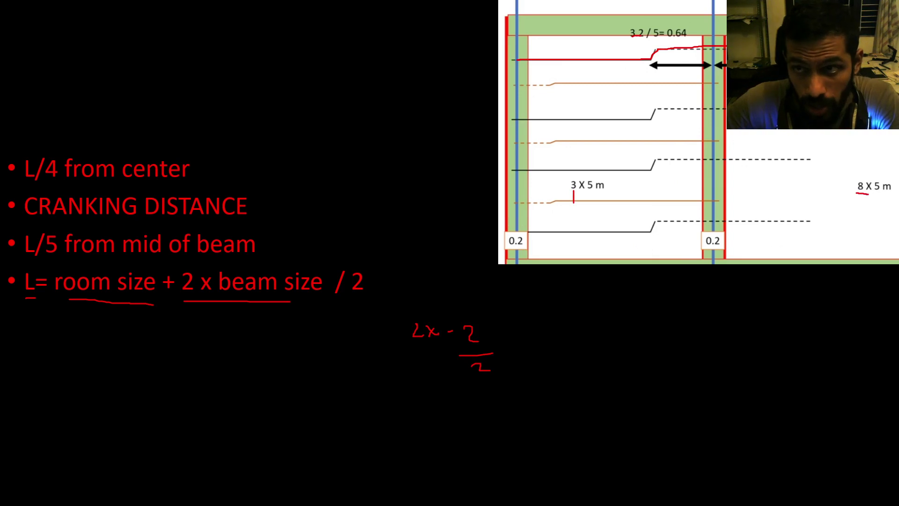
{"action": "key", "text": "e"}
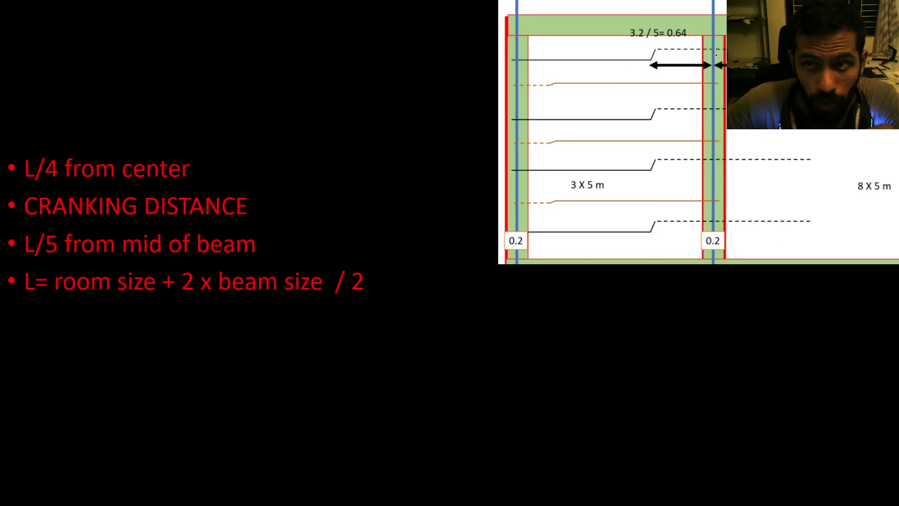
- Mark the bar end at the right beam, underline 3.2 / 5 and L/5, then advance
{"action": "left_click_drag", "start_coordinate": [713, 55], "coordinate": [727, 57]}
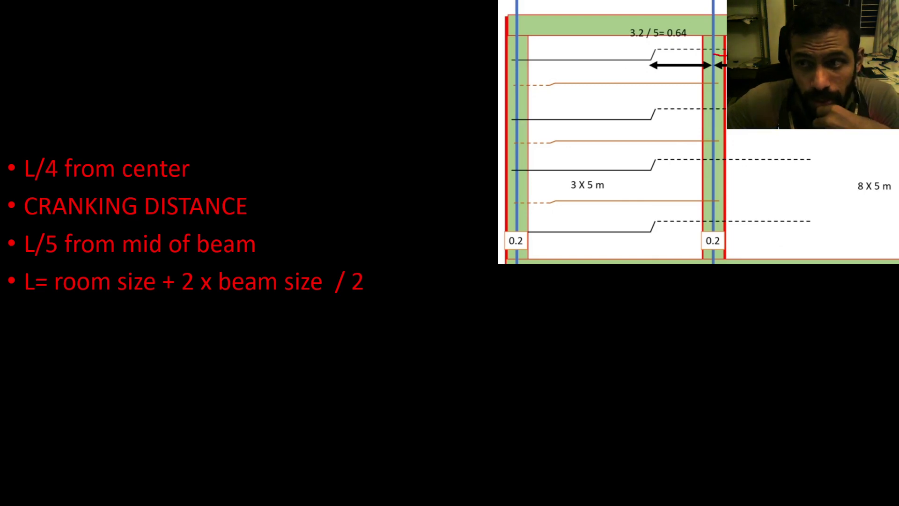
{"action": "left_click_drag", "start_coordinate": [636, 42], "coordinate": [663, 43]}
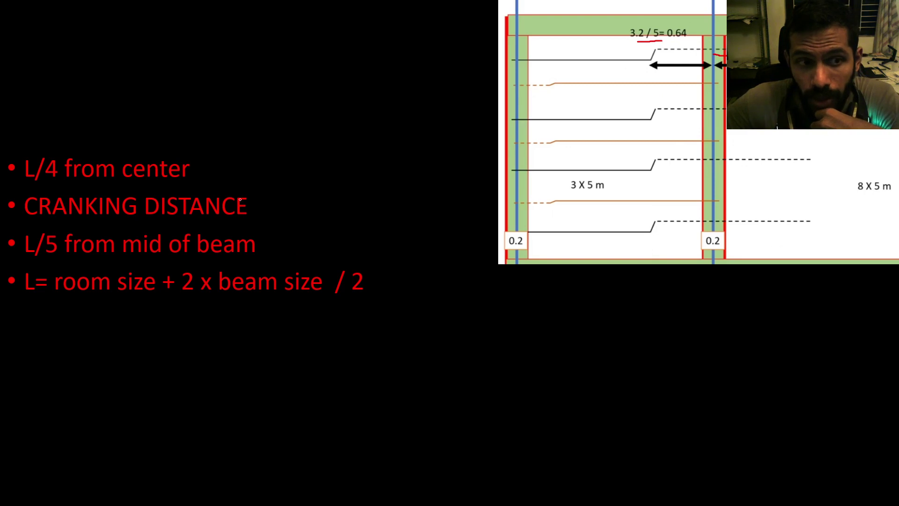
{"action": "left_click_drag", "start_coordinate": [34, 258], "coordinate": [57, 258]}
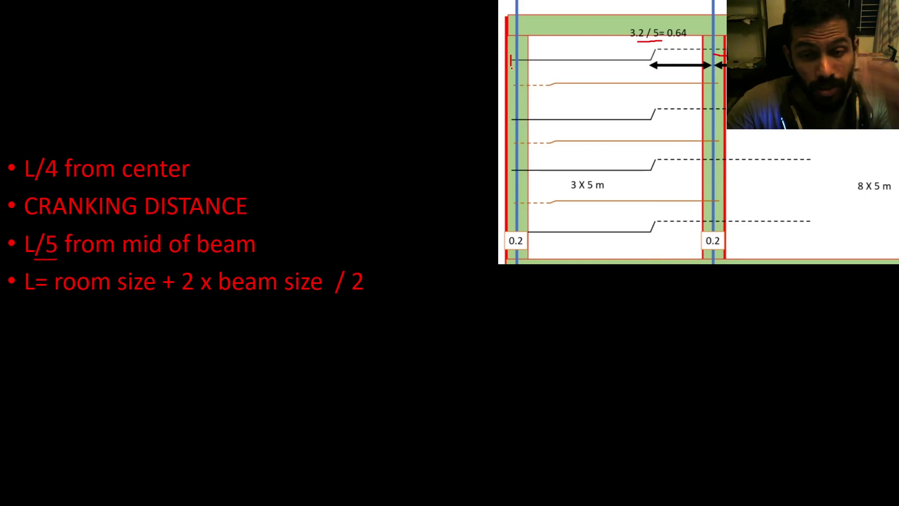
{"action": "key", "text": "Right"}
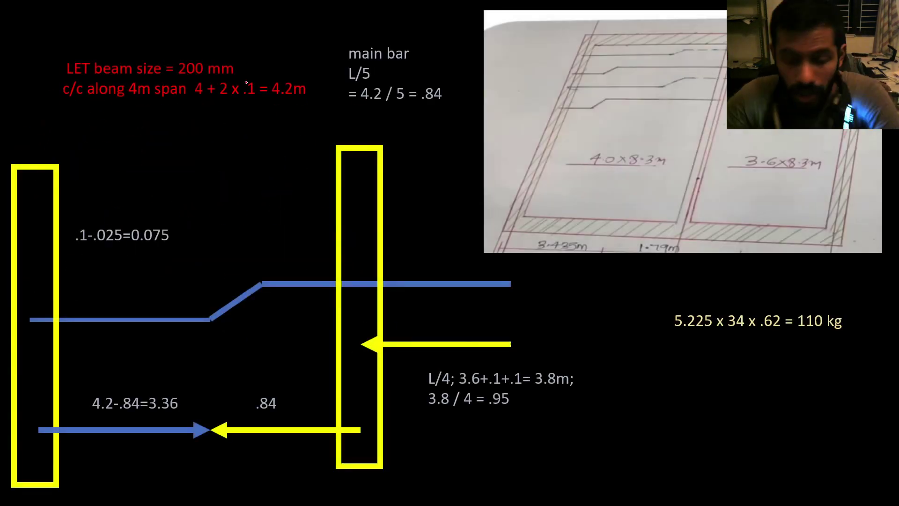
- On the alternative crank bar slide, sketch crank bars, mark bar ends, underline 4.2 / 5
{"action": "key", "text": "Right"}
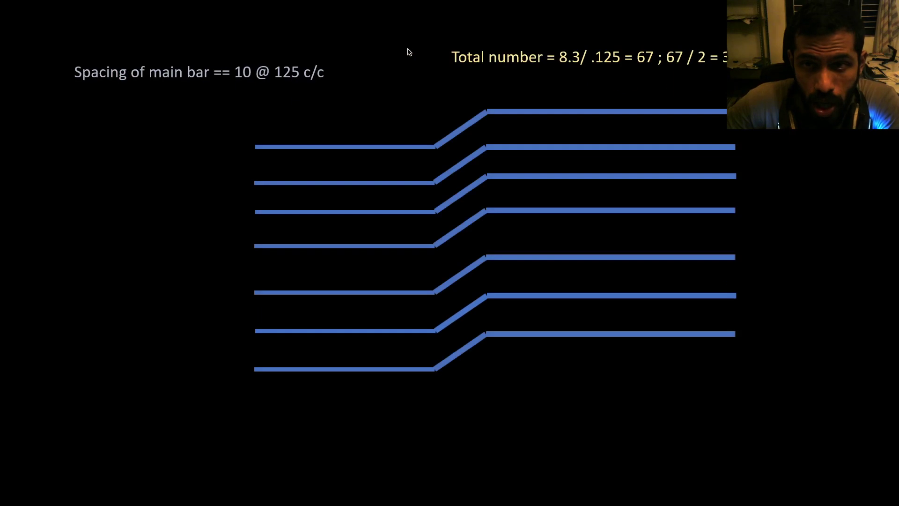
{"action": "key", "text": "Right"}
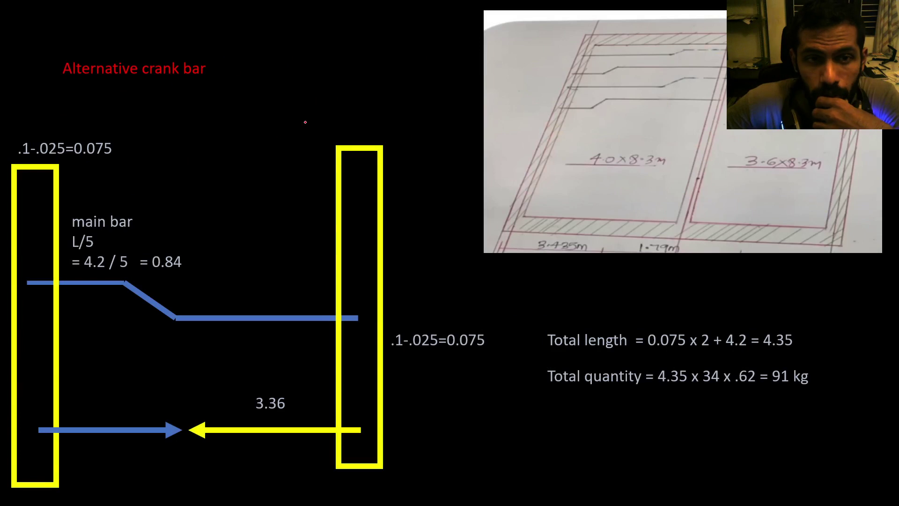
{"action": "mouse_move", "coordinate": [217, 85]}
{"action": "left_mouse_down"}
{"action": "mouse_move", "coordinate": [312, 86]}
{"action": "mouse_move", "coordinate": [320, 64]}
{"action": "mouse_move", "coordinate": [512, 40]}
{"action": "left_mouse_up"}
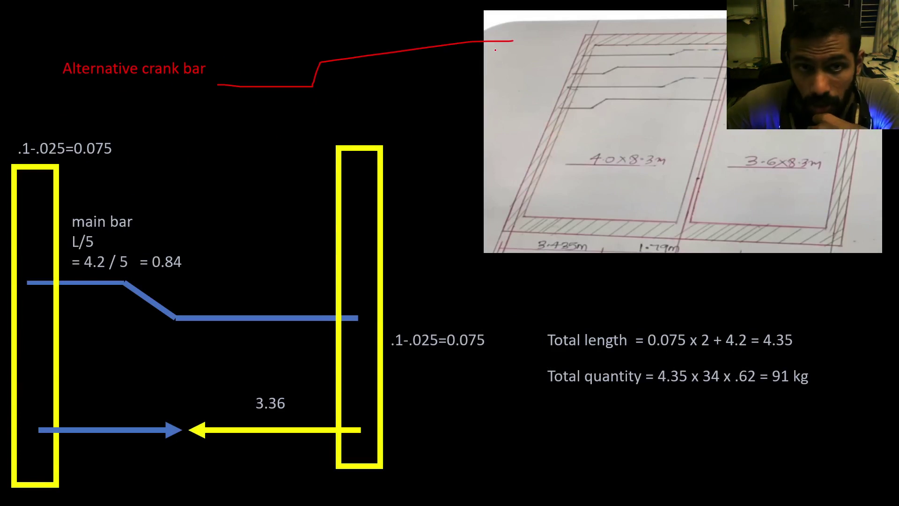
{"action": "mouse_move", "coordinate": [462, 156]}
{"action": "left_mouse_down"}
{"action": "mouse_move", "coordinate": [276, 160]}
{"action": "mouse_move", "coordinate": [264, 139]}
{"action": "mouse_move", "coordinate": [154, 133]}
{"action": "left_mouse_up"}
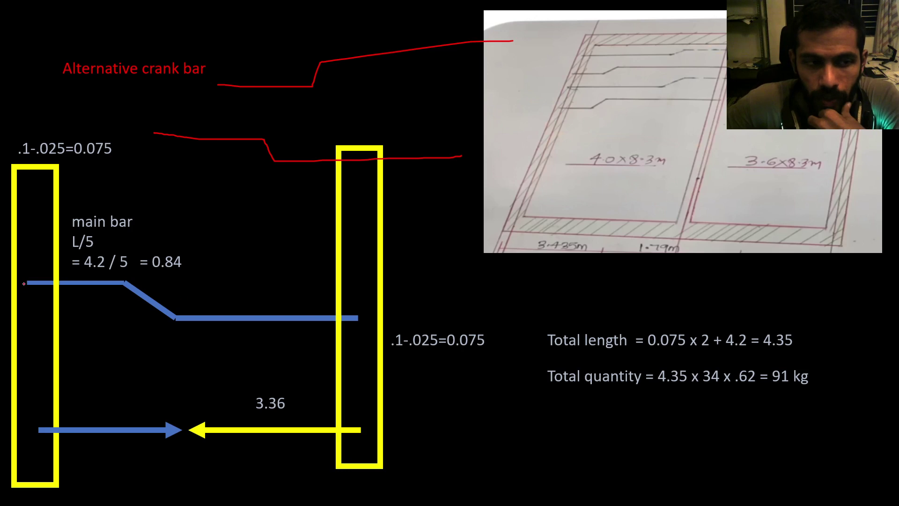
{"action": "left_click_drag", "start_coordinate": [23, 275], "coordinate": [24, 297]}
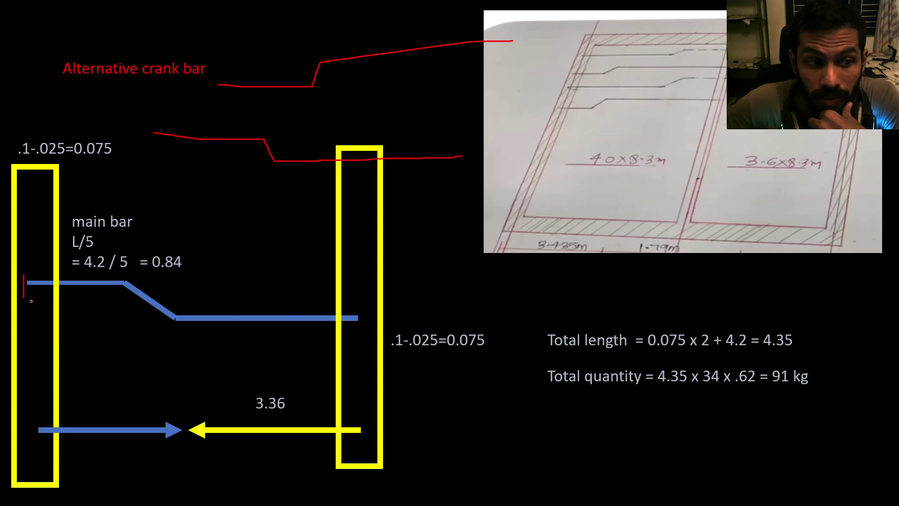
{"action": "left_click_drag", "start_coordinate": [358, 306], "coordinate": [356, 338]}
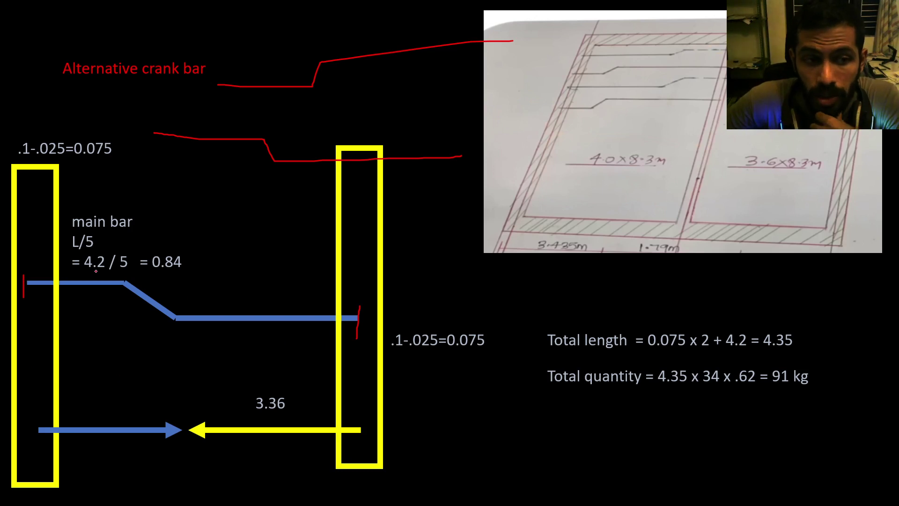
{"action": "left_click_drag", "start_coordinate": [87, 271], "coordinate": [127, 273]}
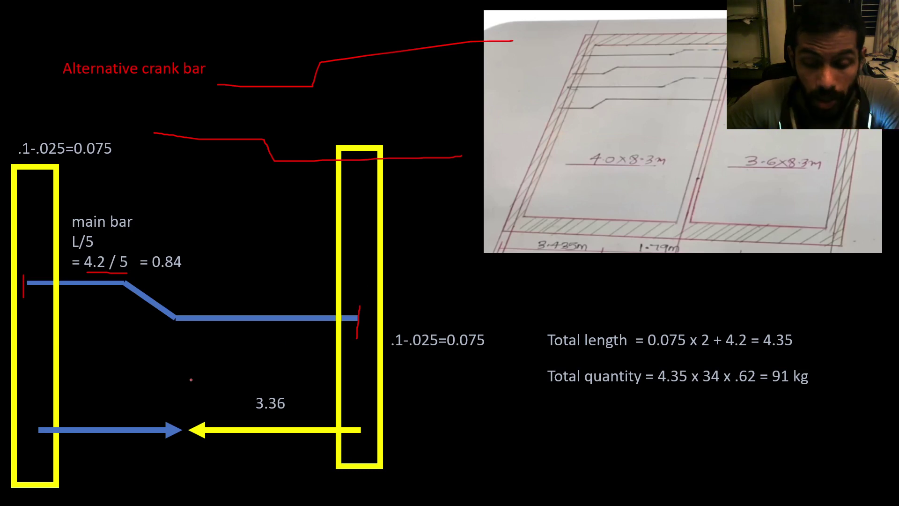
- Advance to the stacked crank bars slide and switch to the PowerPoint editing window
{"action": "key", "text": "Right"}
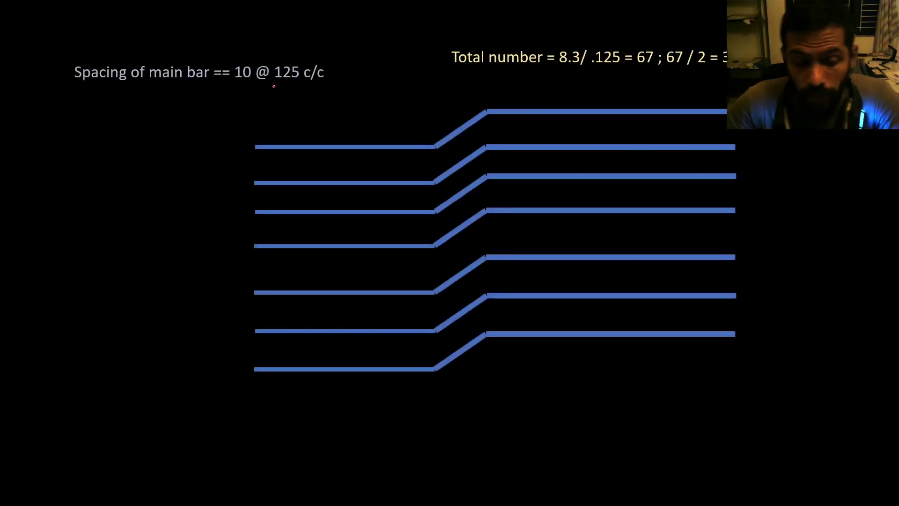
{"action": "key", "text": "alt+Tab"}
{"action": "left_click", "coordinate": [536, 224]}
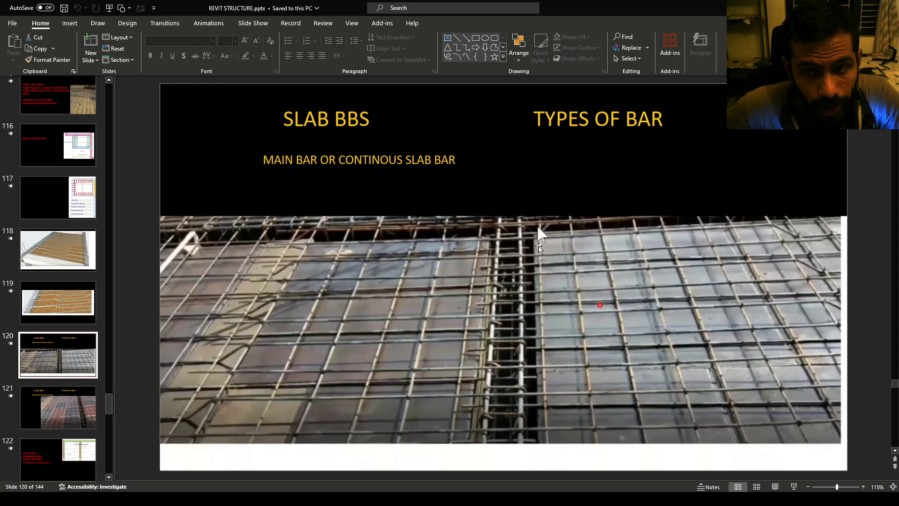
{"action": "key", "text": "alt+Tab"}
- Place a test 450 x 600mm concrete structural column in the Level 2 plan
{"action": "left_click", "coordinate": [683, 249]}
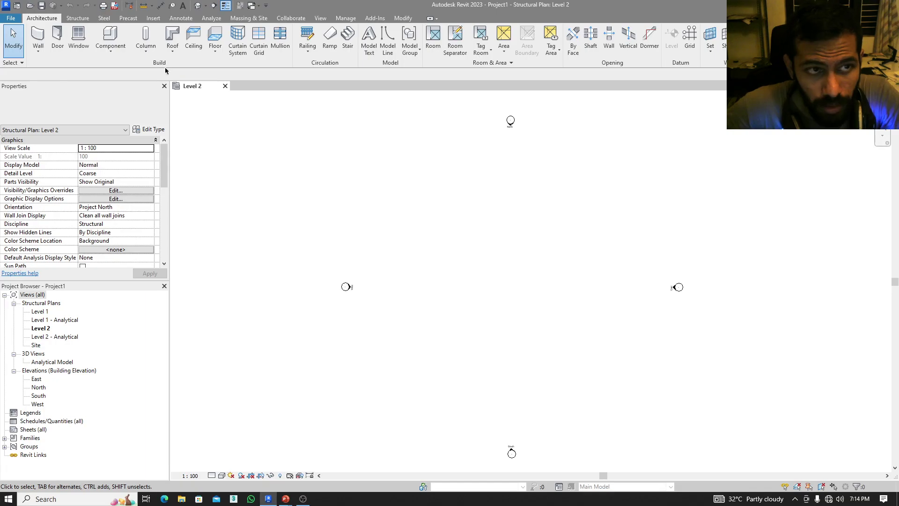
{"action": "left_click", "coordinate": [75, 18]}
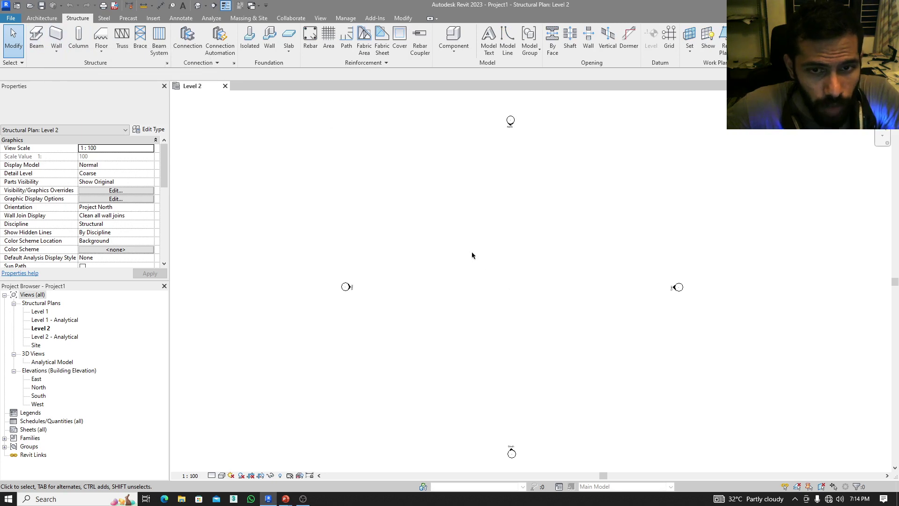
{"action": "left_click", "coordinate": [78, 40]}
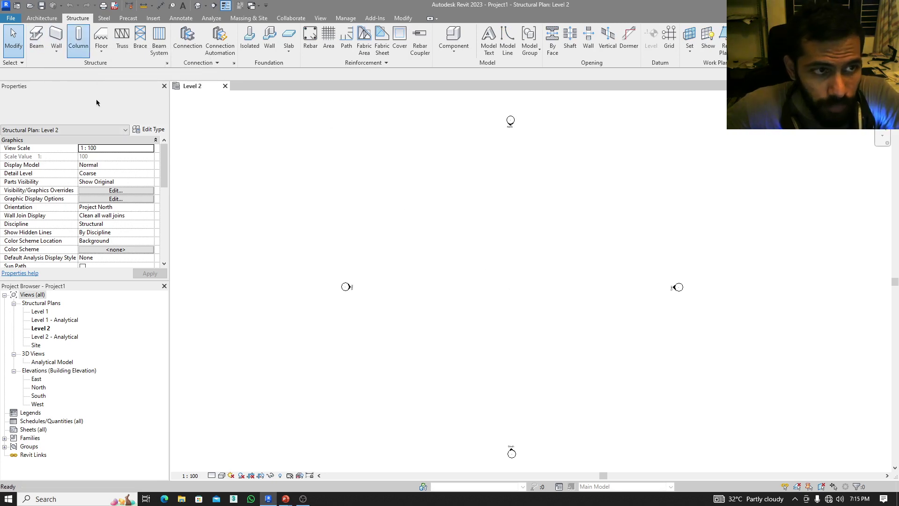
{"action": "left_click", "coordinate": [80, 107]}
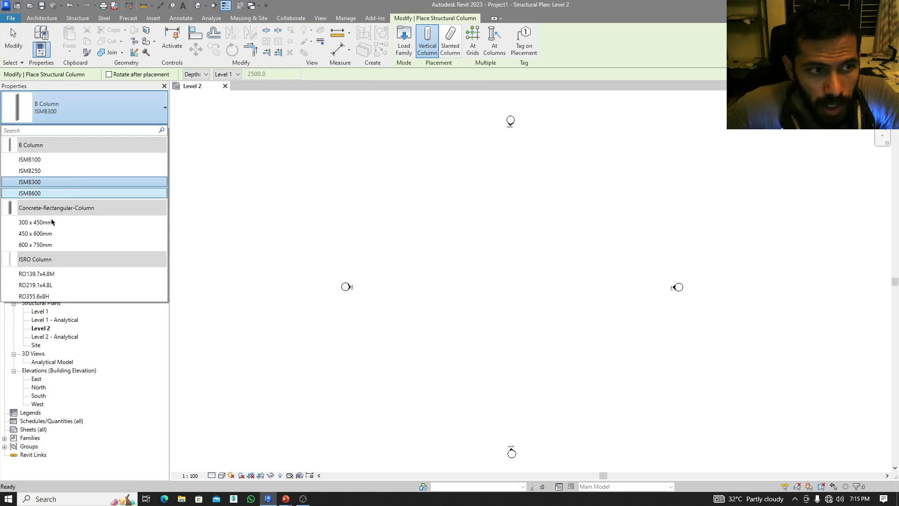
{"action": "left_click", "coordinate": [51, 234]}
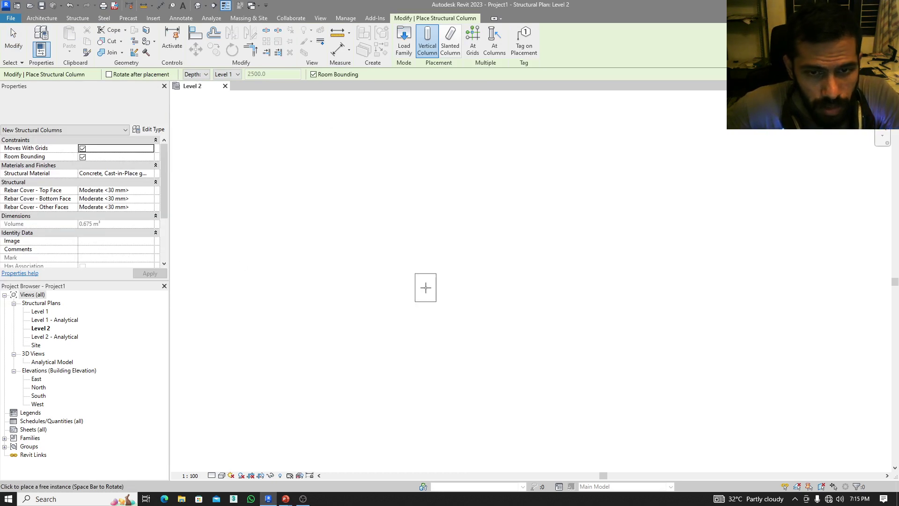
{"action": "left_click", "coordinate": [425, 288]}
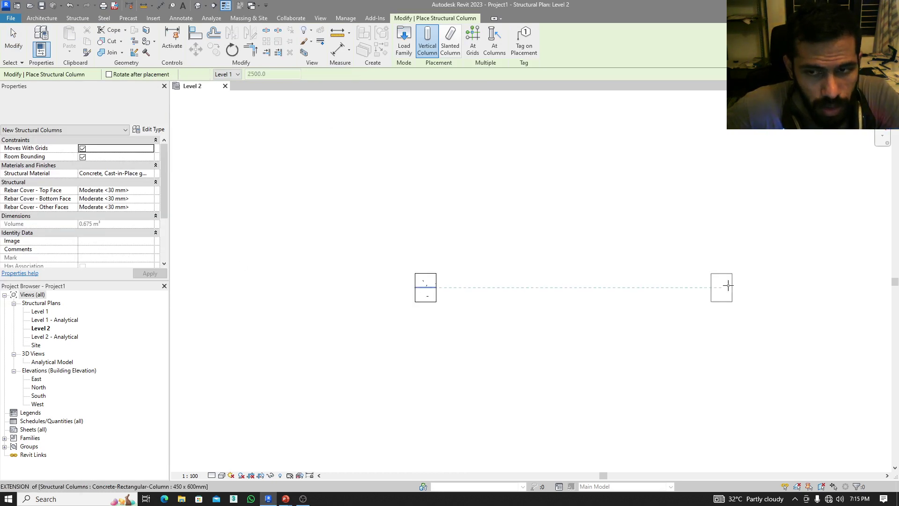
- Stop placing columns, then box-select and delete the test column
{"action": "scroll", "coordinate": [777, 289], "scroll_direction": "down", "scroll_amount": 2}
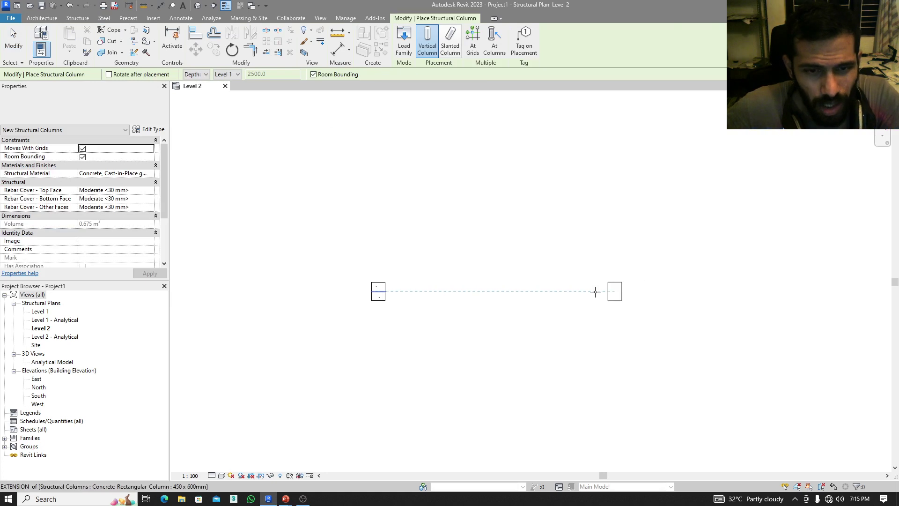
{"action": "key", "text": "Escape"}
{"action": "key", "text": "Escape"}
{"action": "left_click_drag", "start_coordinate": [452, 257], "coordinate": [311, 343]}
{"action": "key", "text": "Delete"}
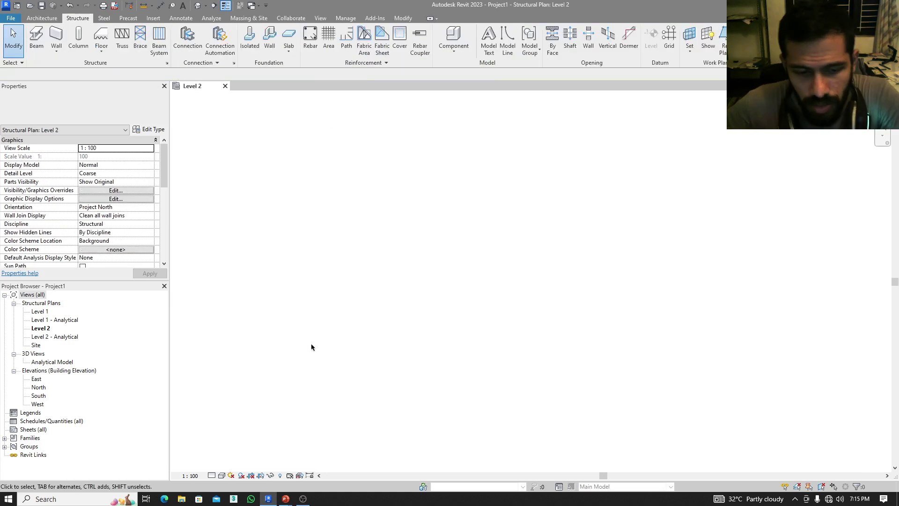
- Draw vertical grids 1 and 2, 5800 apart, with the GR command
{"action": "key", "text": "g"}
{"action": "key", "text": "r"}
{"action": "left_click", "coordinate": [413, 178]}
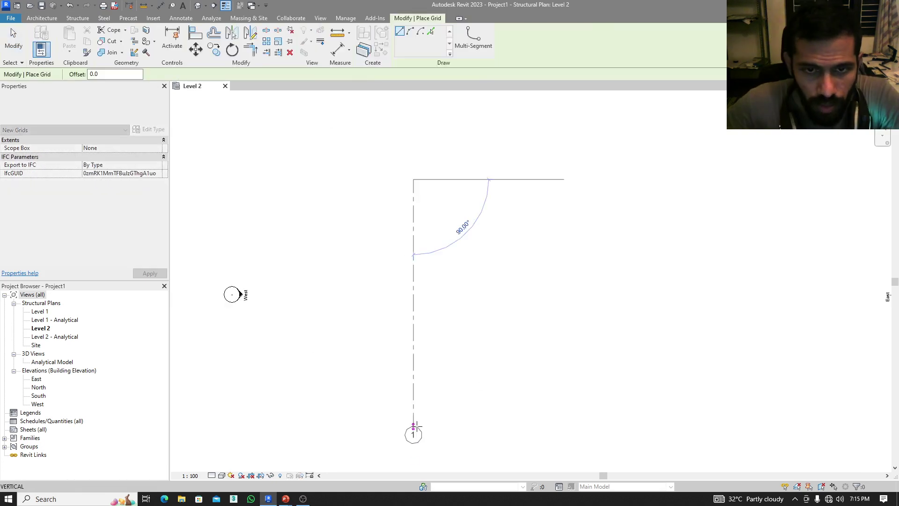
{"action": "left_click", "coordinate": [413, 426]}
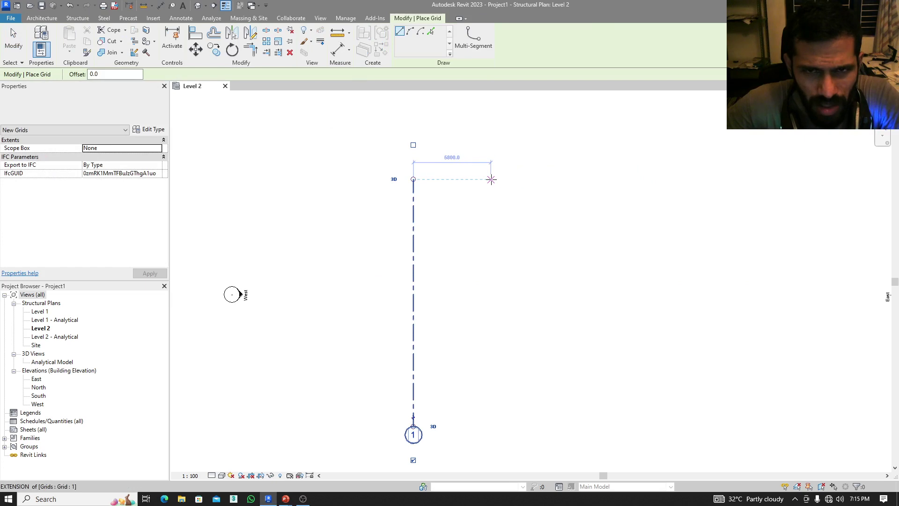
{"action": "left_click", "coordinate": [491, 180]}
{"action": "left_click", "coordinate": [491, 390]}
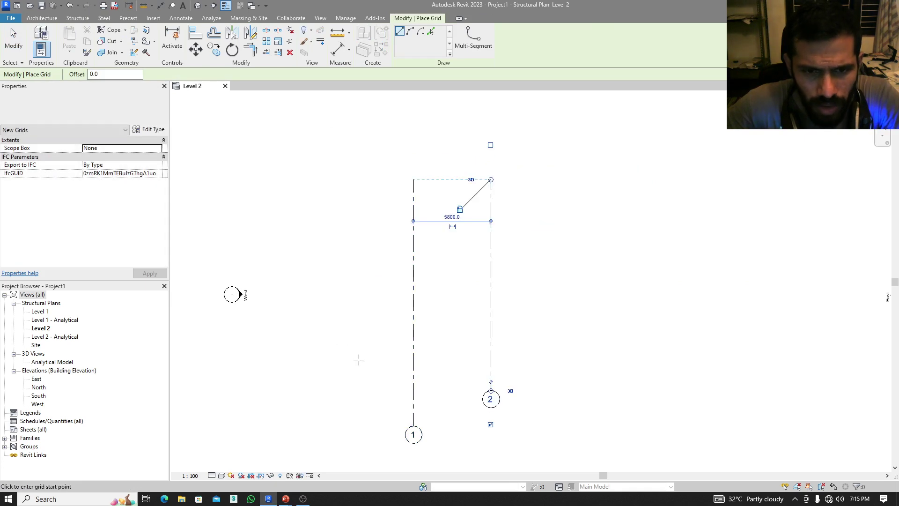
- Draw horizontal grids 3 and 4 crossing them and frame the intersections
{"action": "left_click", "coordinate": [352, 340]}
{"action": "left_click", "coordinate": [542, 339]}
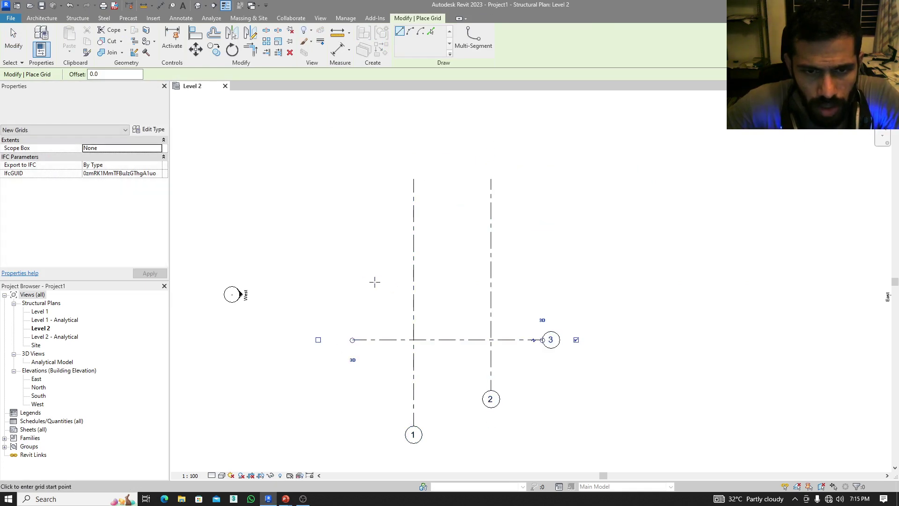
{"action": "left_click", "coordinate": [352, 281]}
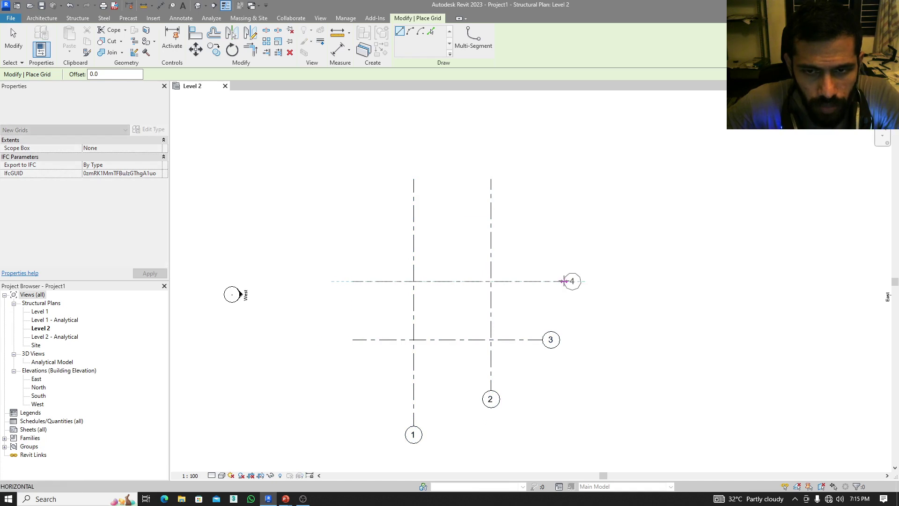
{"action": "left_click", "coordinate": [564, 281]}
{"action": "key", "text": "Escape"}
{"action": "key", "text": "Escape"}
{"action": "scroll", "coordinate": [450, 309], "scroll_direction": "up", "scroll_amount": 5}
{"action": "middle_click_drag", "start_coordinate": [449, 311], "coordinate": [468, 247]}
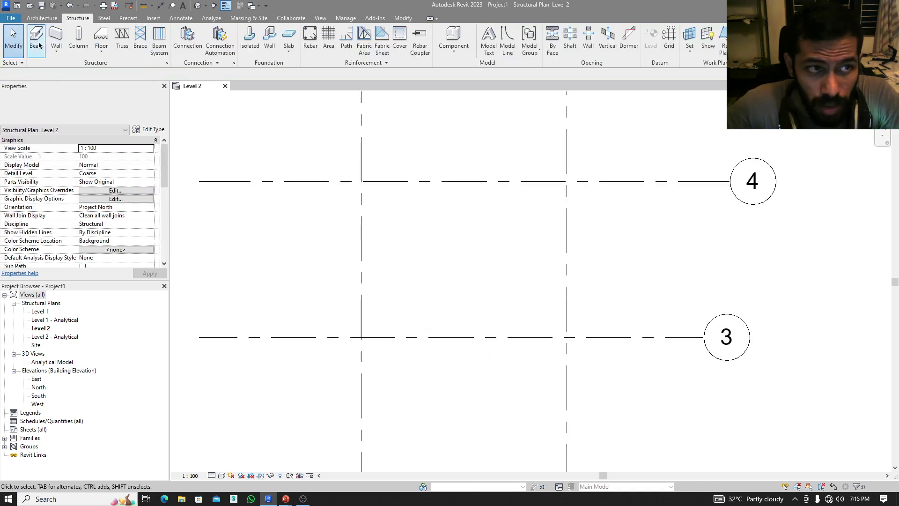
- Place 450 x 600mm concrete columns at all four grid intersections
{"action": "left_click", "coordinate": [79, 40]}
{"action": "left_click", "coordinate": [86, 117]}
{"action": "left_click", "coordinate": [93, 112]}
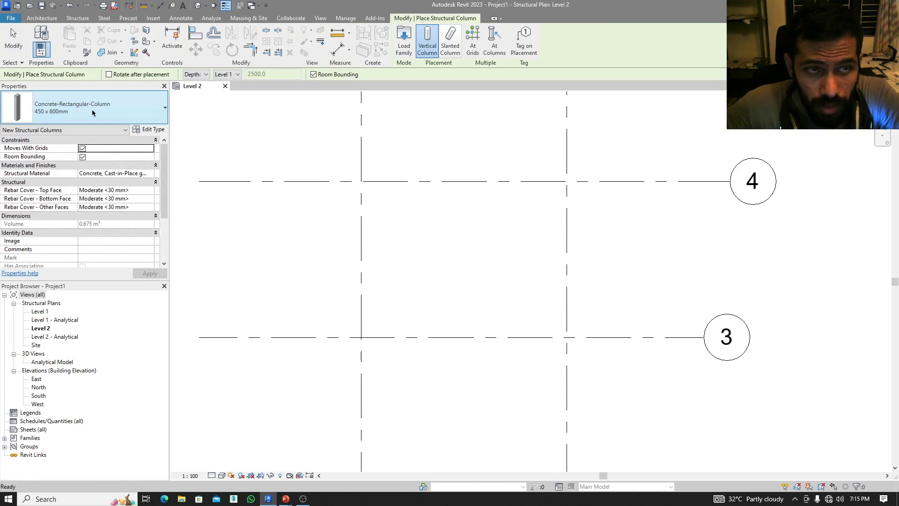
{"action": "left_click", "coordinate": [472, 45]}
{"action": "left_click_drag", "start_coordinate": [626, 125], "coordinate": [419, 337]}
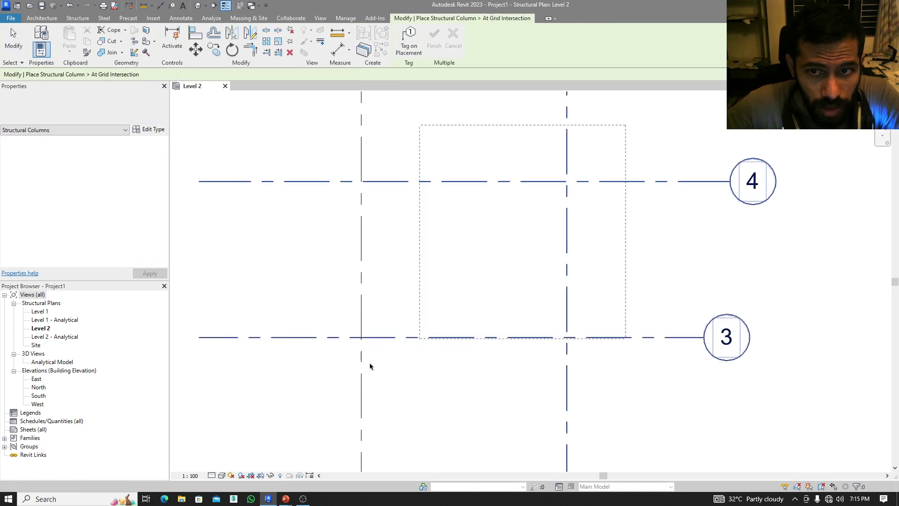
{"action": "left_click_drag", "start_coordinate": [370, 366], "coordinate": [230, 440]}
{"action": "left_click", "coordinate": [434, 40]}
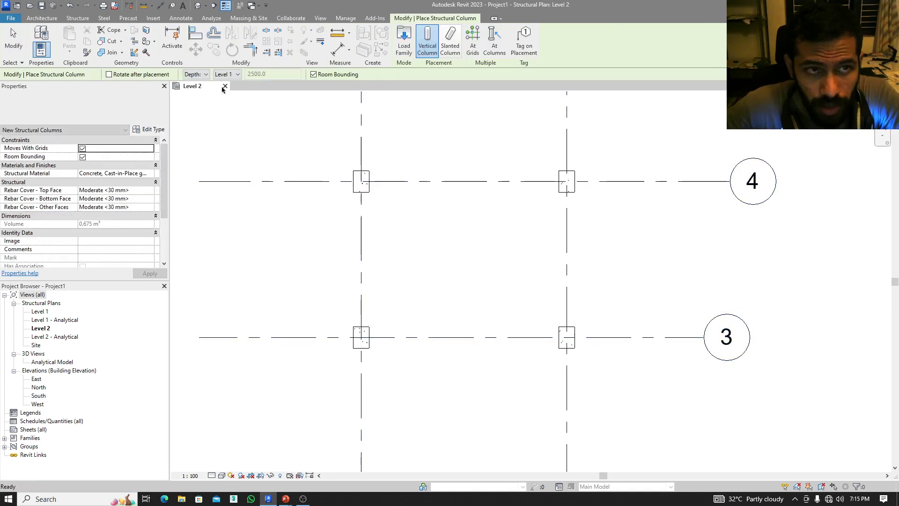
- Create 300 x 600mm concrete beams along the four grid lines
{"action": "left_click", "coordinate": [78, 18]}
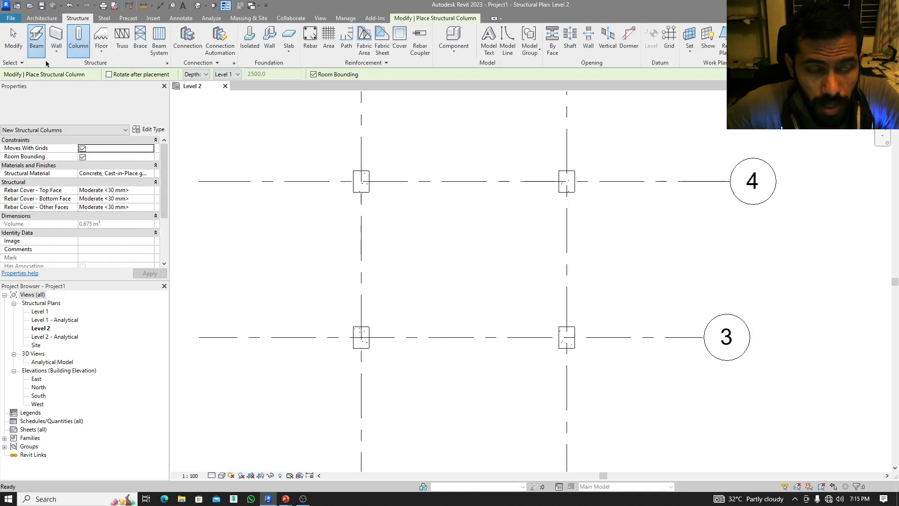
{"action": "left_click", "coordinate": [36, 40]}
{"action": "left_click", "coordinate": [56, 107]}
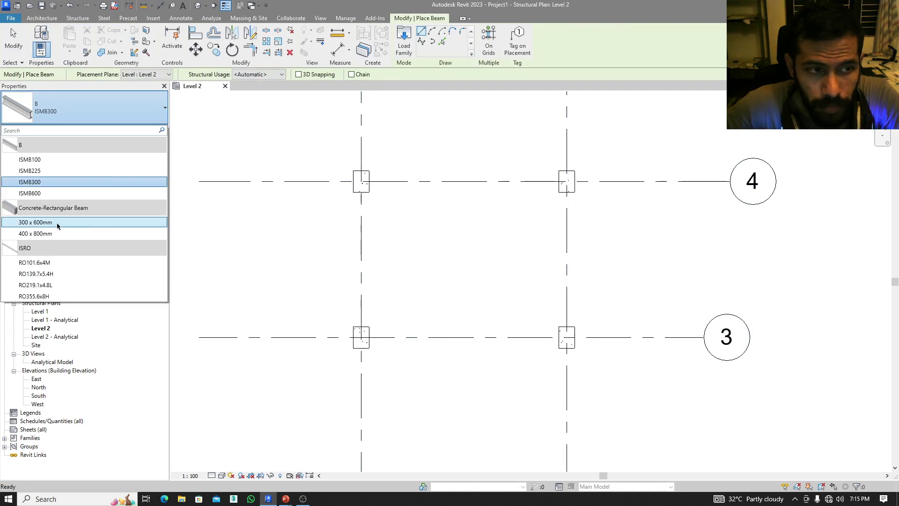
{"action": "left_click", "coordinate": [58, 223]}
{"action": "left_click", "coordinate": [488, 39]}
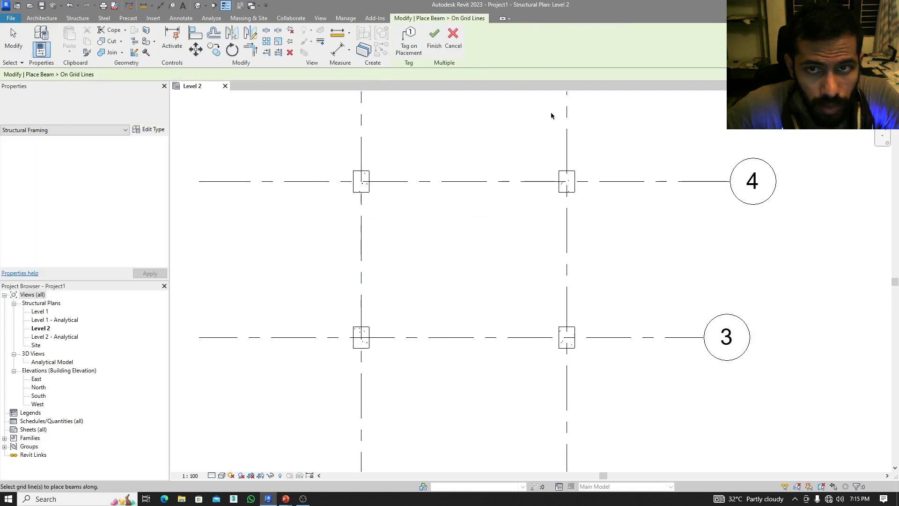
{"action": "left_click_drag", "start_coordinate": [582, 135], "coordinate": [389, 370]}
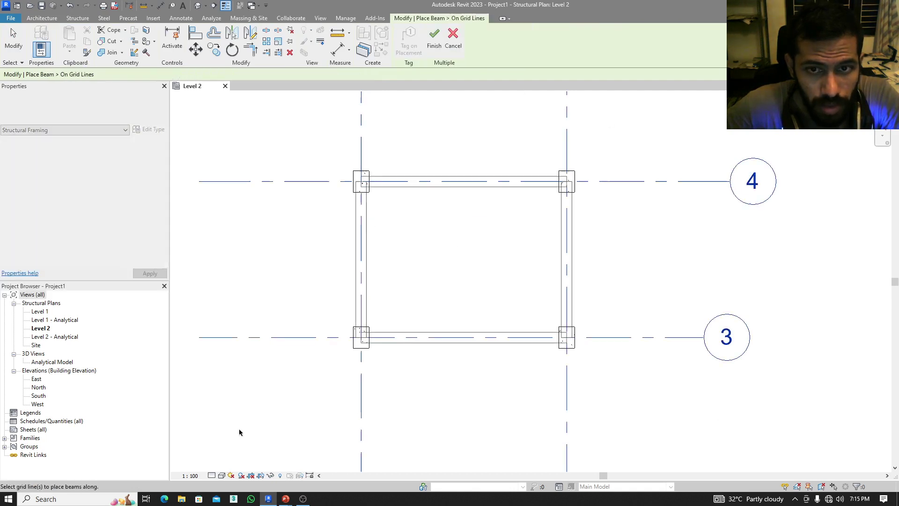
{"action": "left_click", "coordinate": [433, 43]}
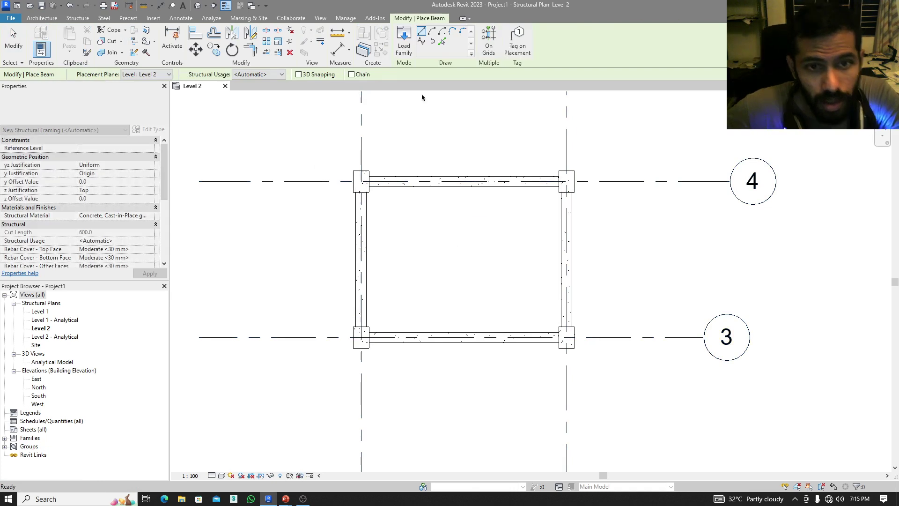
{"action": "left_click", "coordinate": [77, 18]}
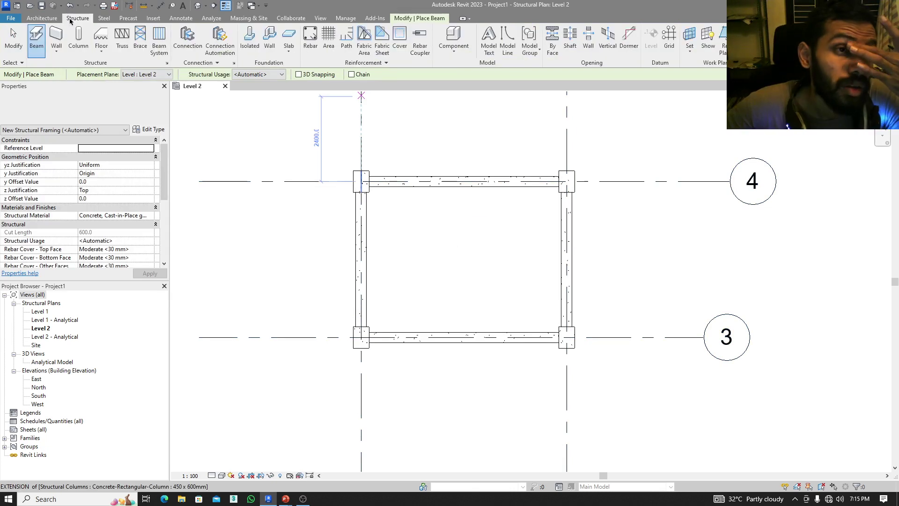
- Create a structural floor bounded by the left, top, right and bottom beams
{"action": "left_click", "coordinate": [105, 38]}
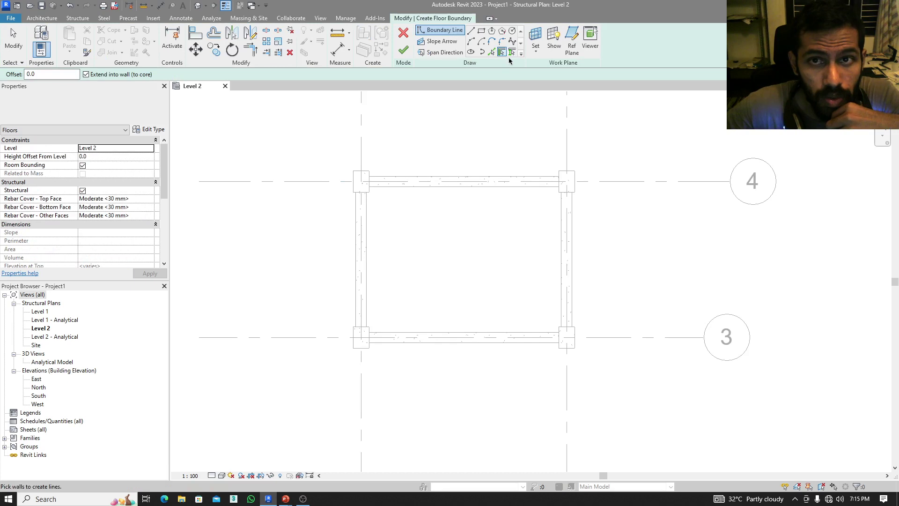
{"action": "left_click", "coordinate": [367, 238]}
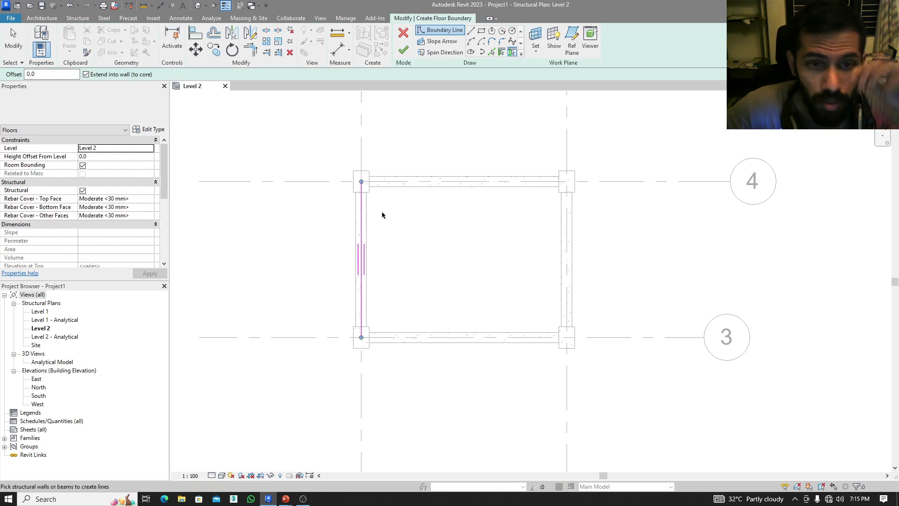
{"action": "left_click", "coordinate": [433, 183]}
{"action": "left_click", "coordinate": [561, 240]}
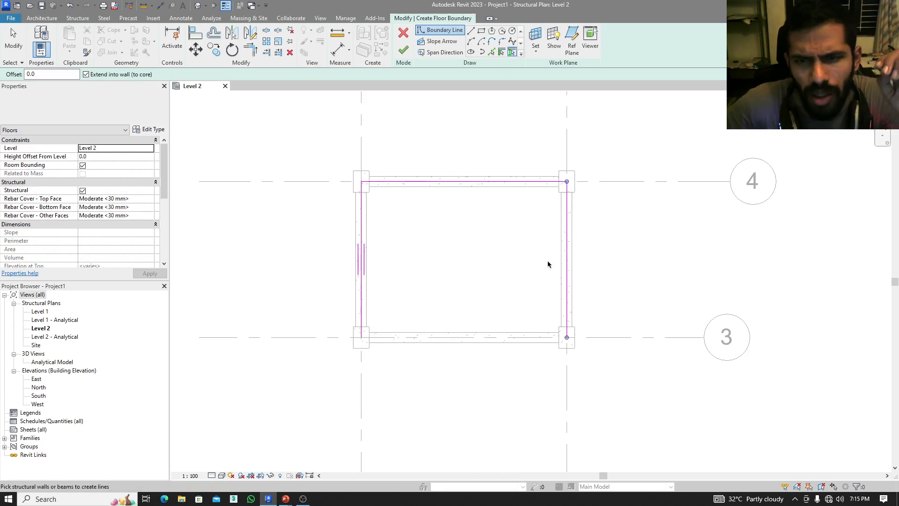
{"action": "left_click", "coordinate": [499, 337]}
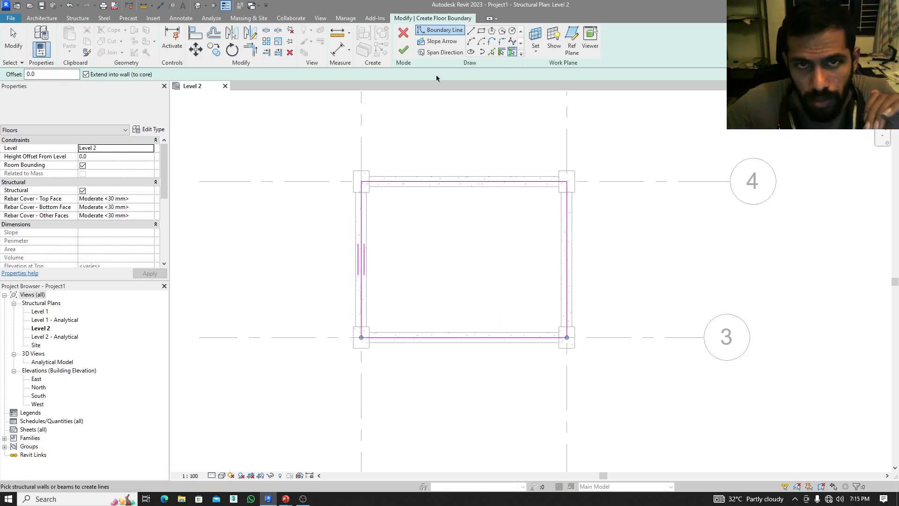
{"action": "left_click", "coordinate": [403, 50]}
- Delete the new slab's span direction symbol
{"action": "left_click", "coordinate": [457, 149]}
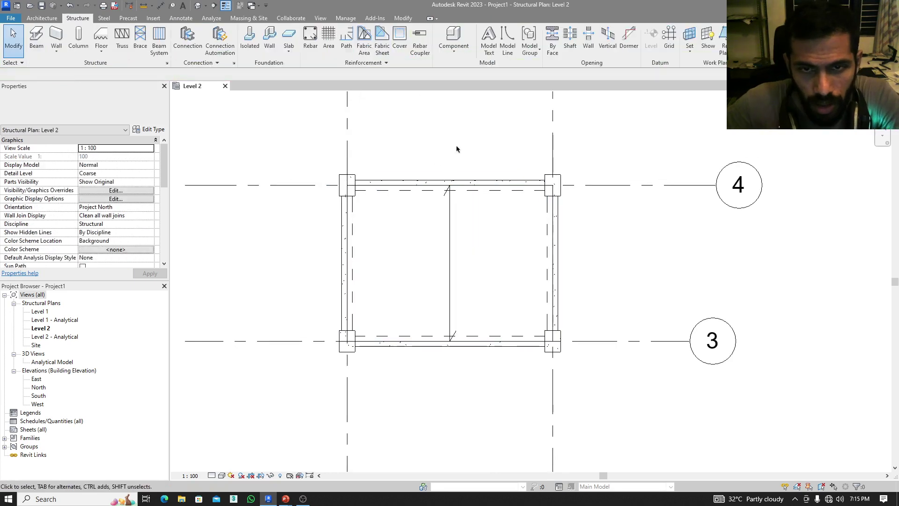
{"action": "left_click", "coordinate": [450, 206]}
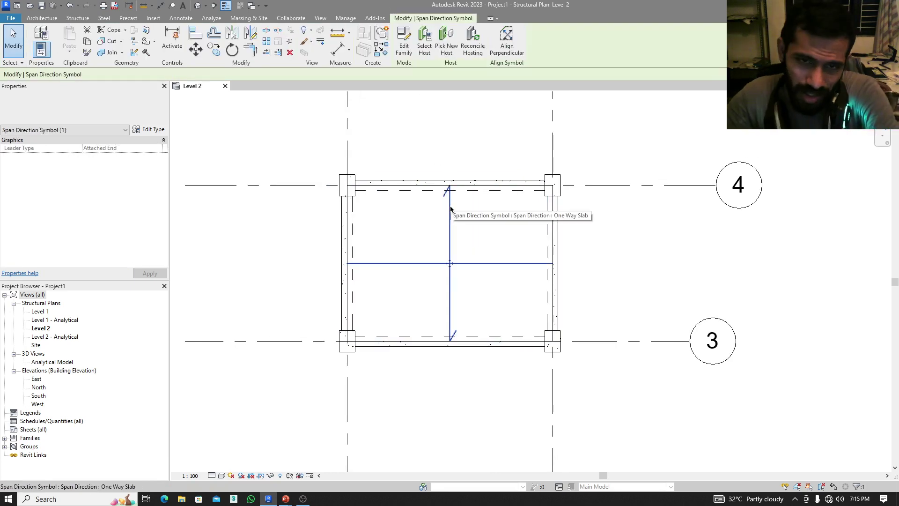
{"action": "key", "text": "Delete"}
- Cancel an early path reinforcement attempt and save the floor slab as selection 'slb'
{"action": "scroll", "coordinate": [477, 279], "scroll_direction": "up", "scroll_amount": 2}
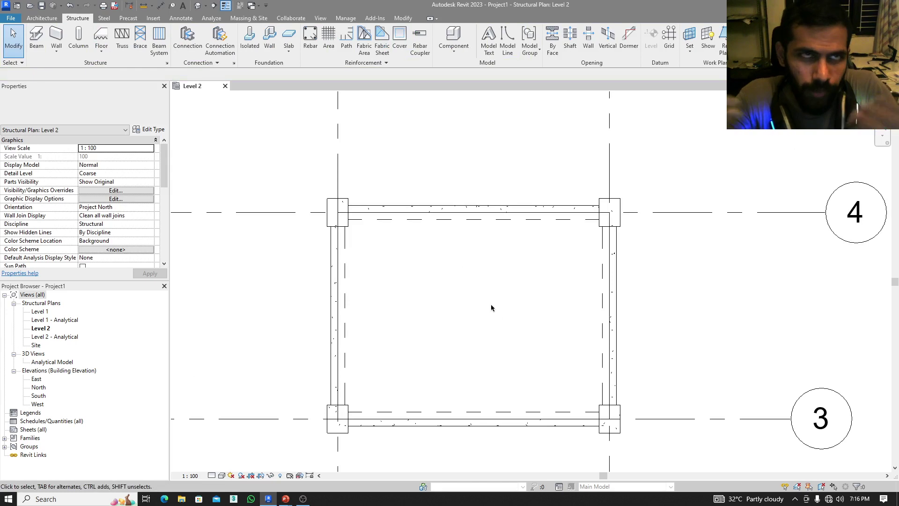
{"action": "left_click", "coordinate": [345, 53]}
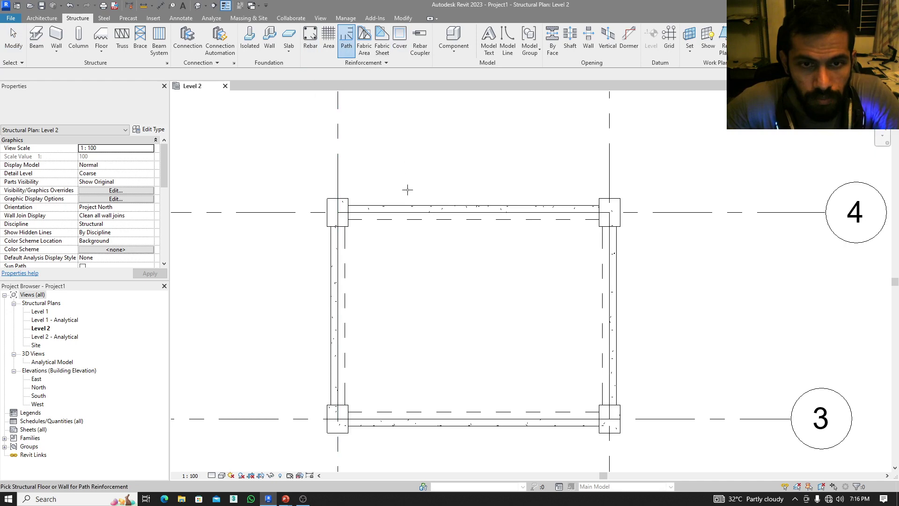
{"action": "key", "text": "Escape"}
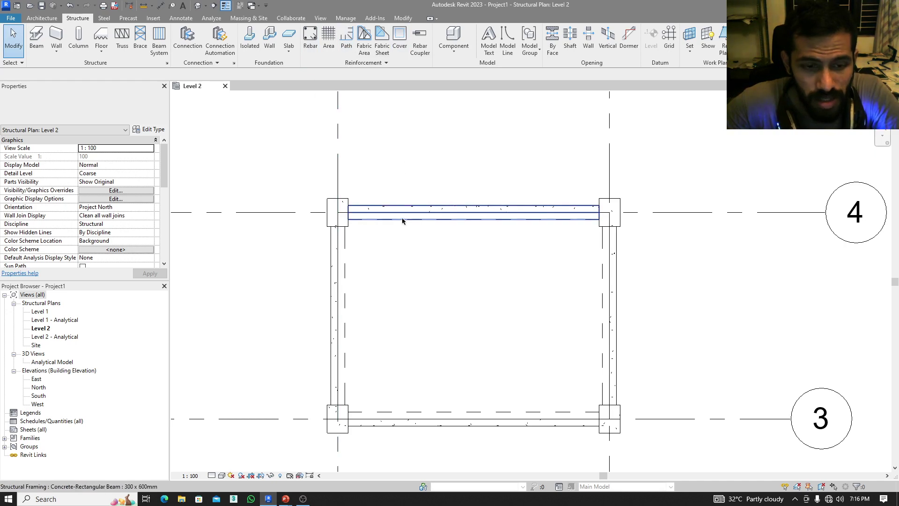
{"action": "left_click", "coordinate": [611, 253]}
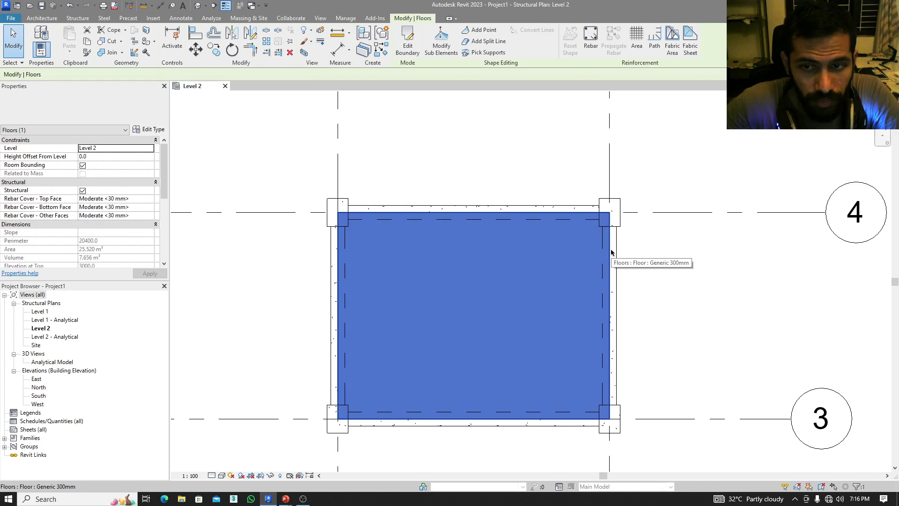
{"action": "left_click", "coordinate": [346, 18]}
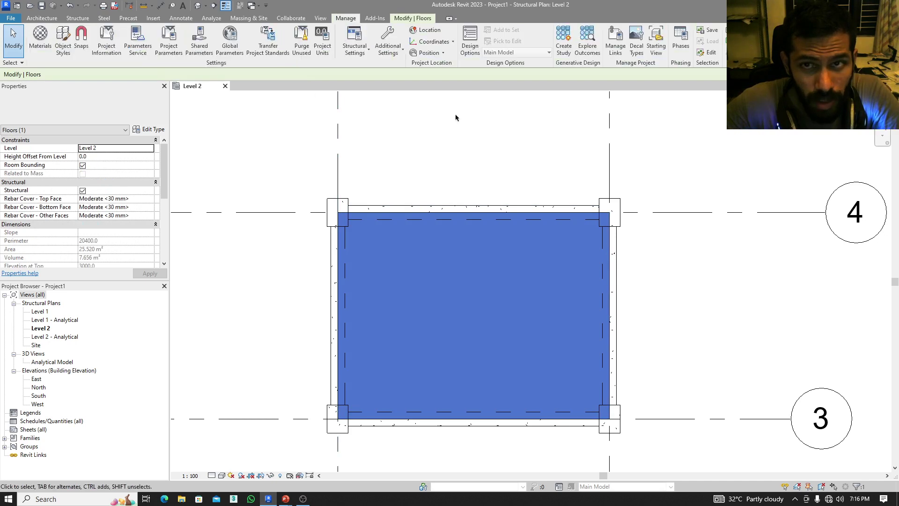
{"action": "left_click", "coordinate": [711, 32]}
{"action": "type", "text": "slb"}
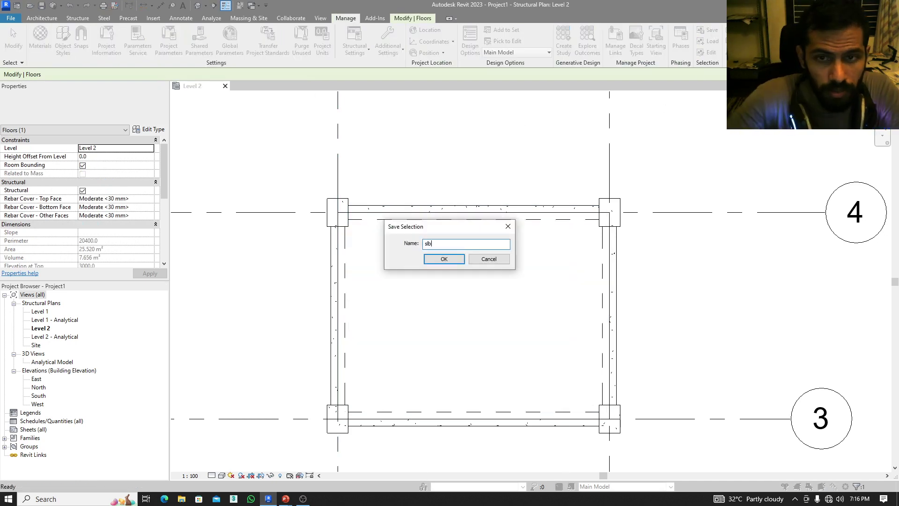
{"action": "left_click", "coordinate": [443, 259]}
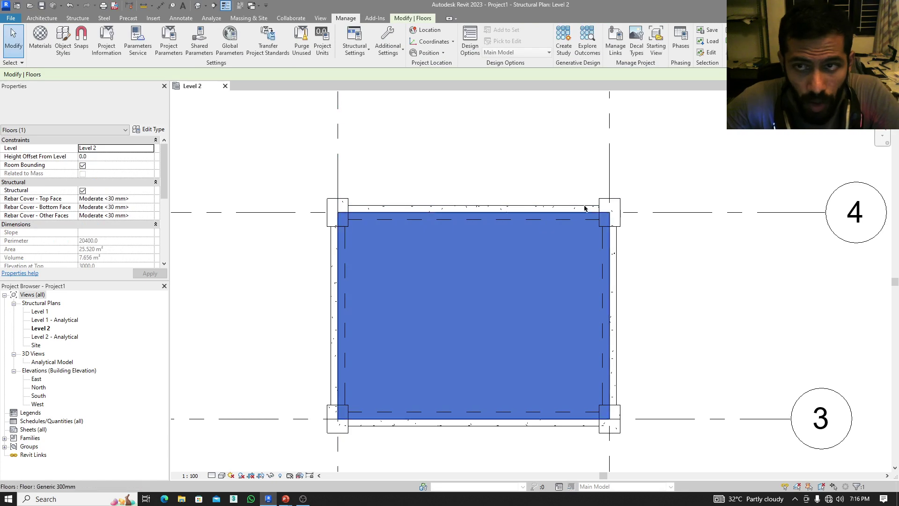
- Reload the 'slb' selection and start path reinforcement on the slab
{"action": "left_click", "coordinate": [664, 134]}
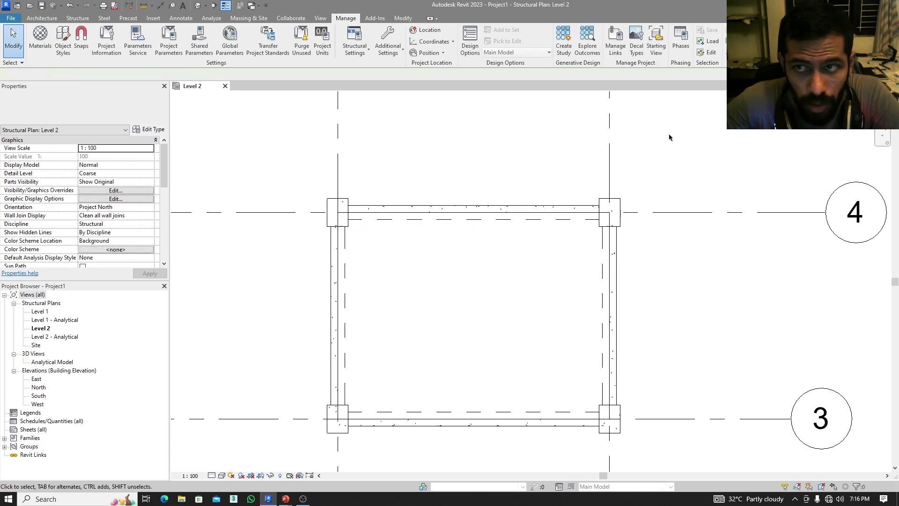
{"action": "left_click", "coordinate": [708, 41]}
{"action": "left_click", "coordinate": [408, 310]}
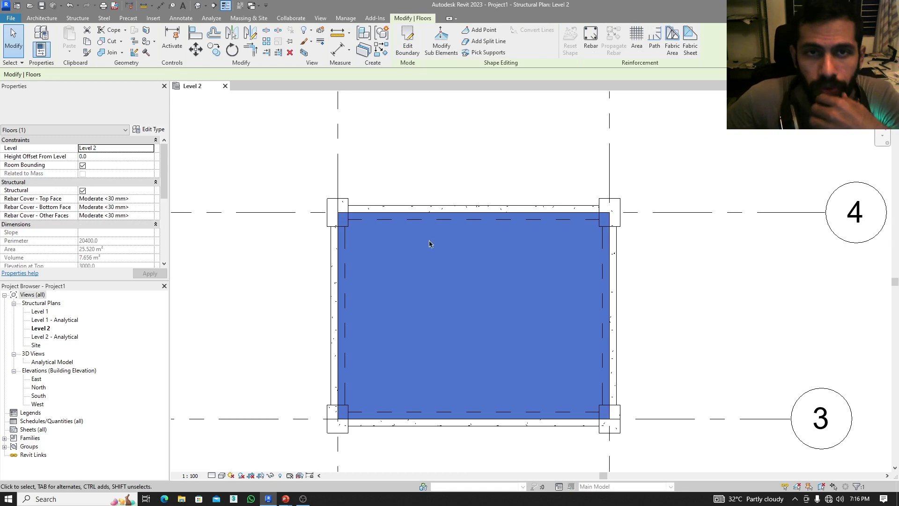
{"action": "middle_click_drag", "start_coordinate": [433, 172], "coordinate": [431, 191]}
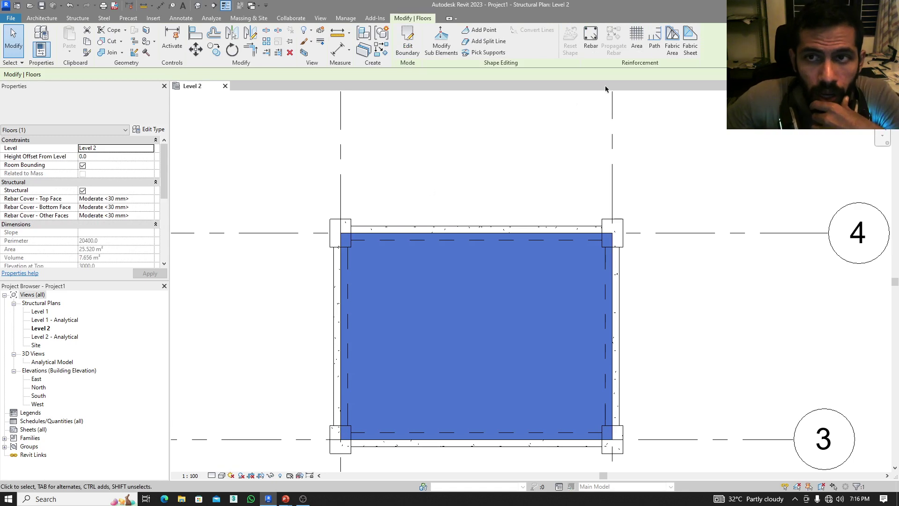
{"action": "left_click", "coordinate": [654, 44]}
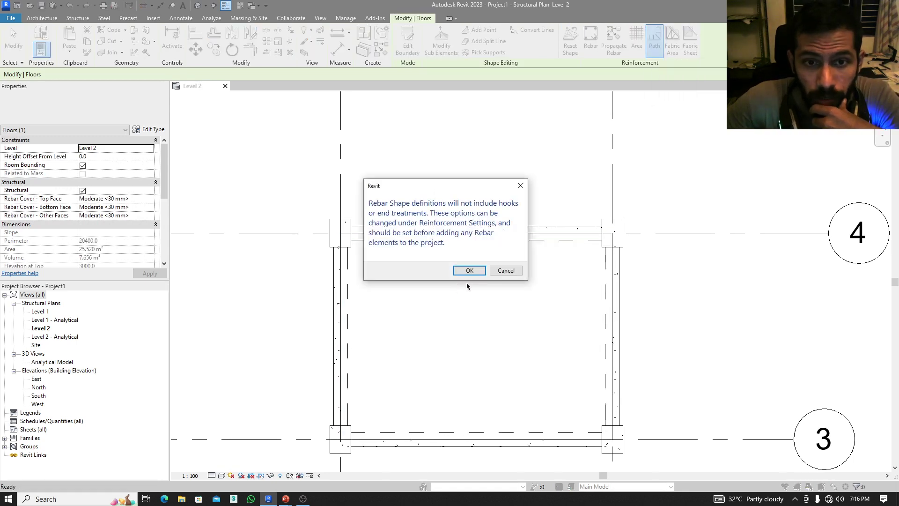
- Dismiss the hook warning, pick the slab's left edge as the path, and flip it inward
{"action": "left_click", "coordinate": [469, 271]}
{"action": "middle_click_drag", "start_coordinate": [417, 287], "coordinate": [438, 214]}
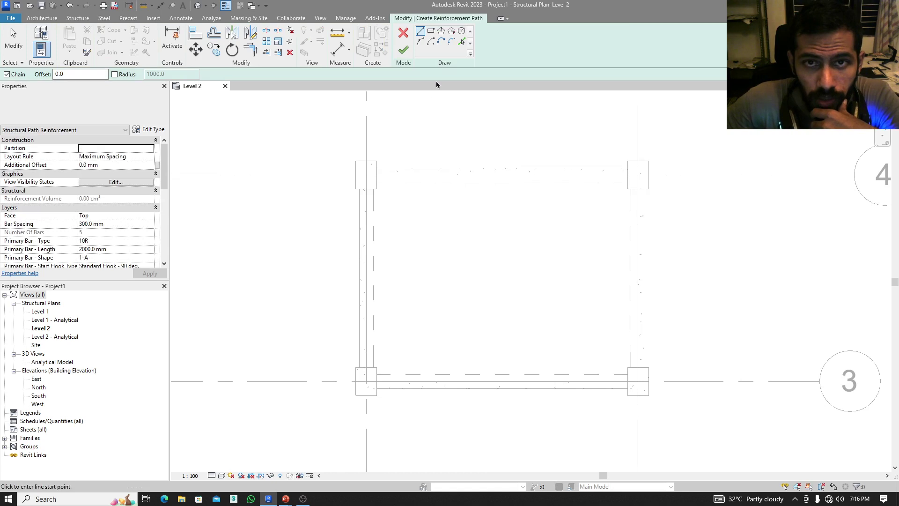
{"action": "left_click", "coordinate": [461, 43]}
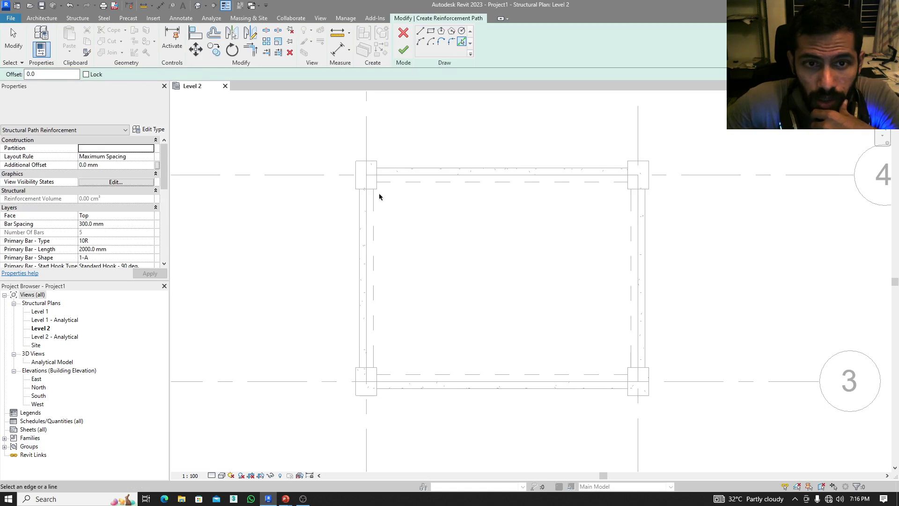
{"action": "left_click", "coordinate": [368, 214]}
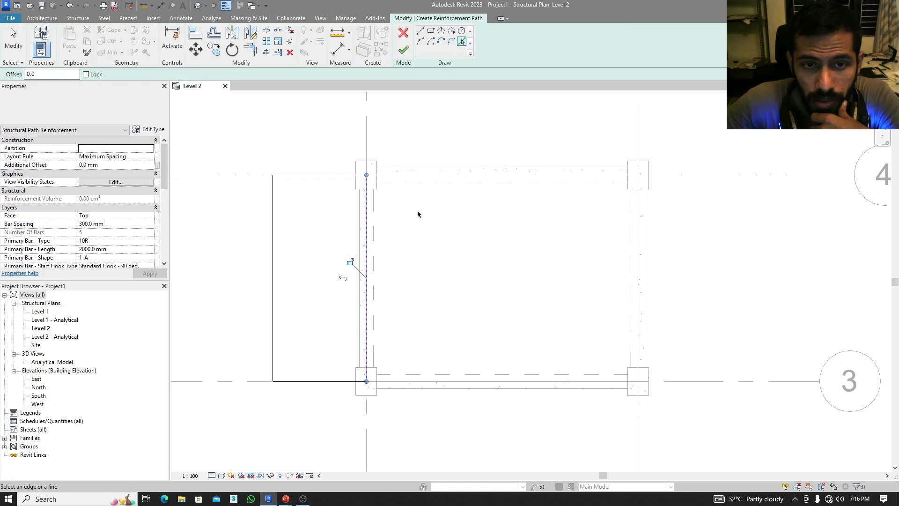
{"action": "left_click", "coordinate": [342, 279]}
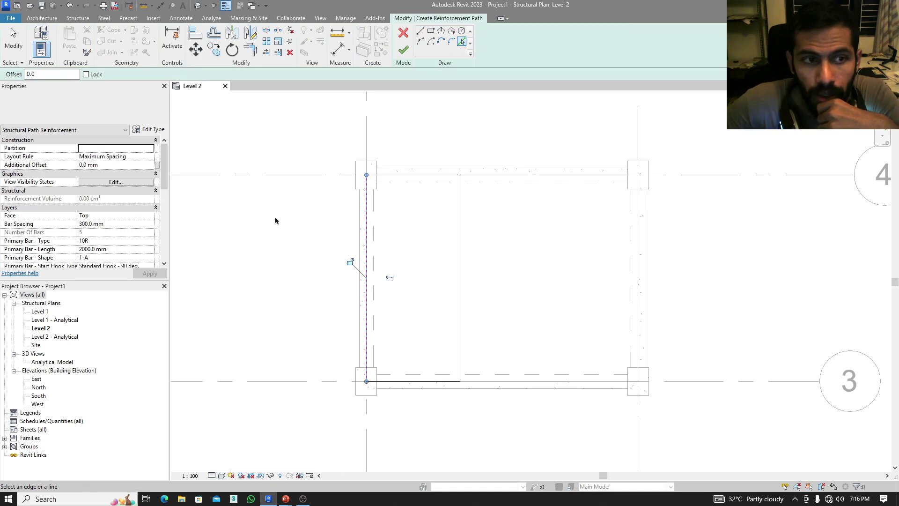
{"action": "scroll", "coordinate": [140, 197], "scroll_direction": "down", "scroll_amount": 3}
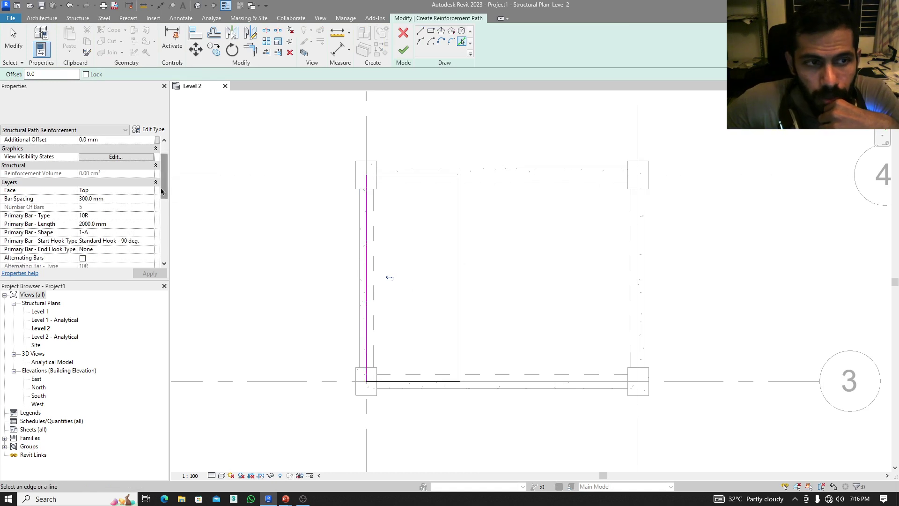
{"action": "left_click", "coordinate": [138, 190]}
- Set the primary bars to bottom face, 125 spacing, 8T, 8000 mm, no start hook
{"action": "left_click", "coordinate": [150, 191]}
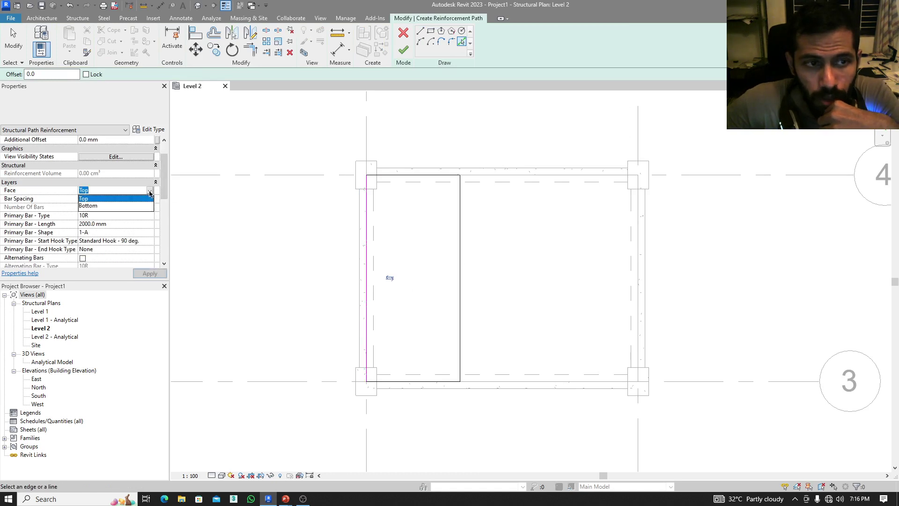
{"action": "left_click", "coordinate": [98, 207]}
{"action": "left_click", "coordinate": [115, 198]}
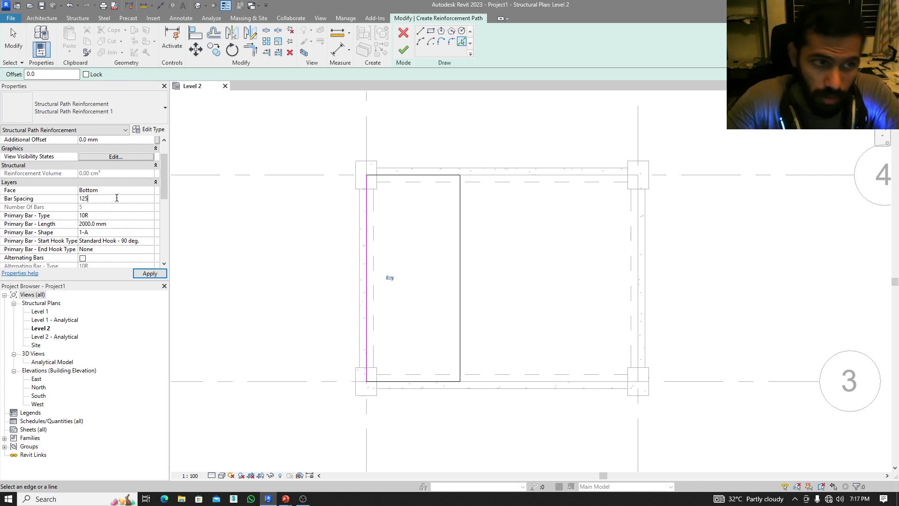
{"action": "left_click", "coordinate": [149, 217]}
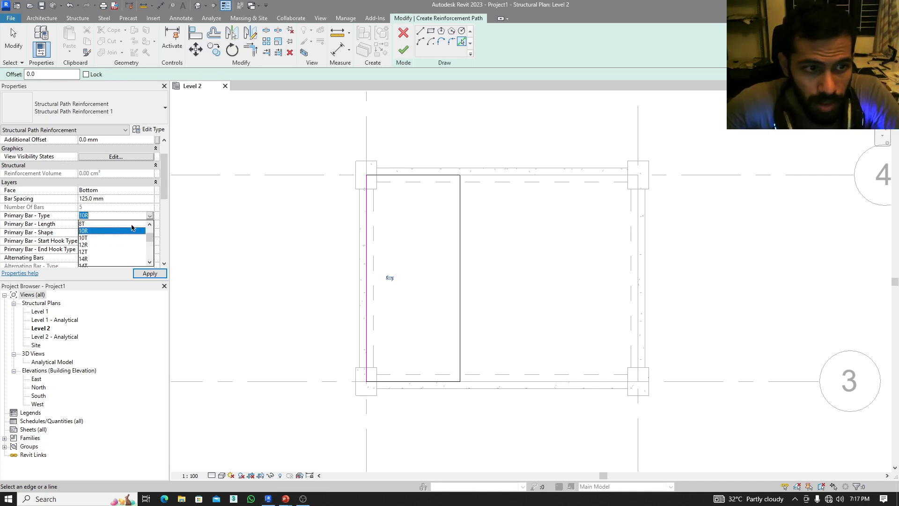
{"action": "left_click", "coordinate": [107, 224]}
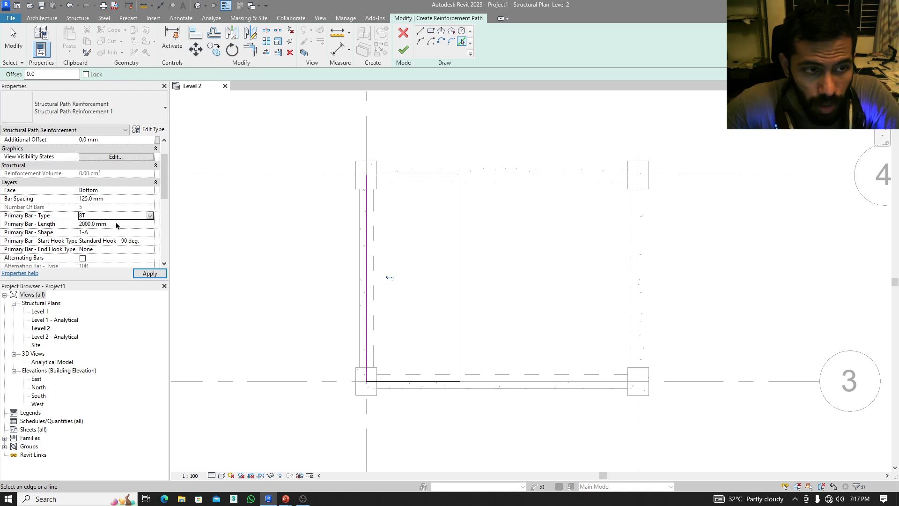
{"action": "left_click", "coordinate": [116, 224]}
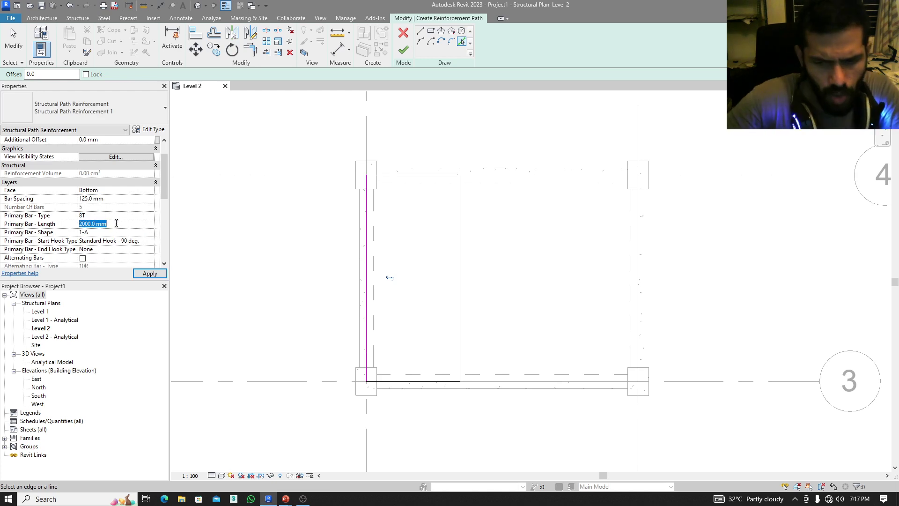
{"action": "type", "text": "6000"}
{"action": "key", "text": "Return"}
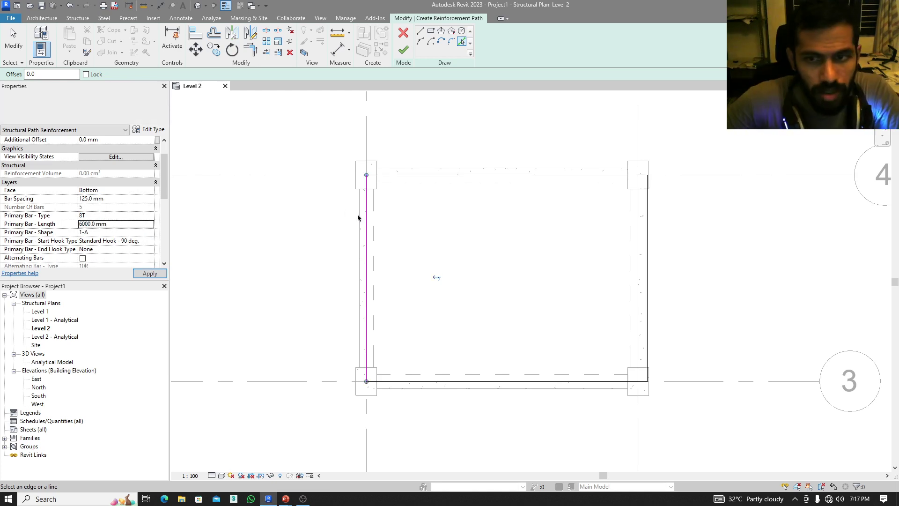
{"action": "left_click", "coordinate": [119, 225]}
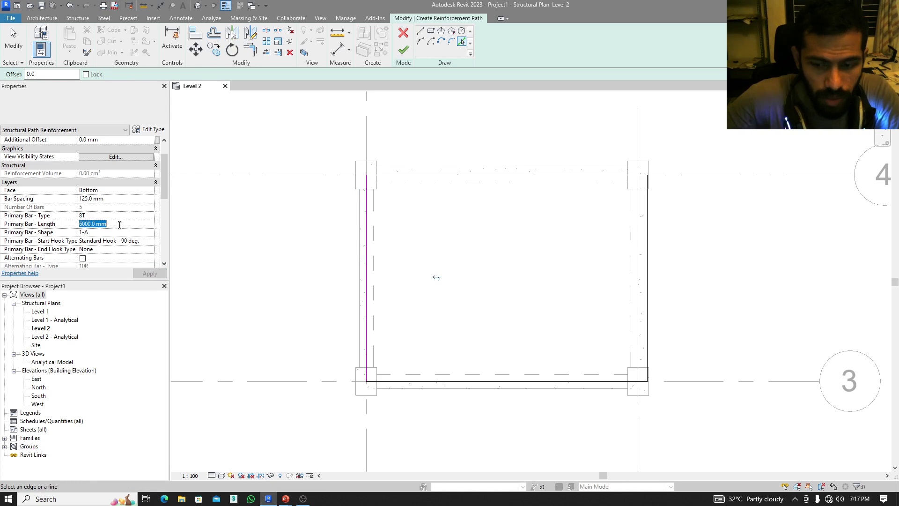
{"action": "type", "text": "8000"}
{"action": "key", "text": "Return"}
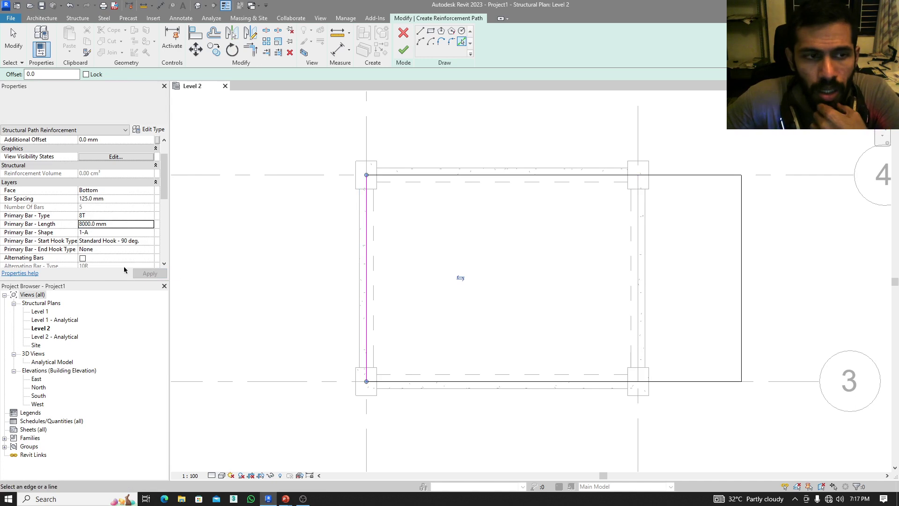
{"action": "left_click", "coordinate": [148, 241]}
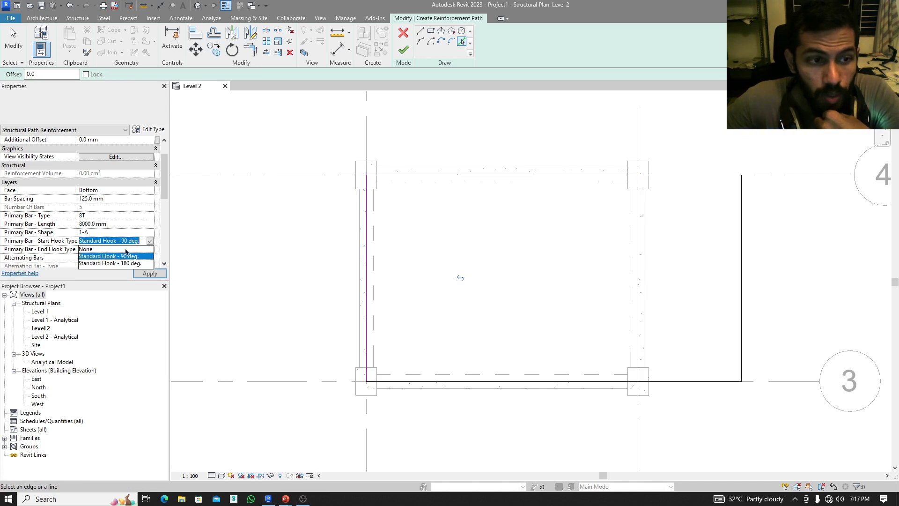
{"action": "left_click", "coordinate": [111, 248]}
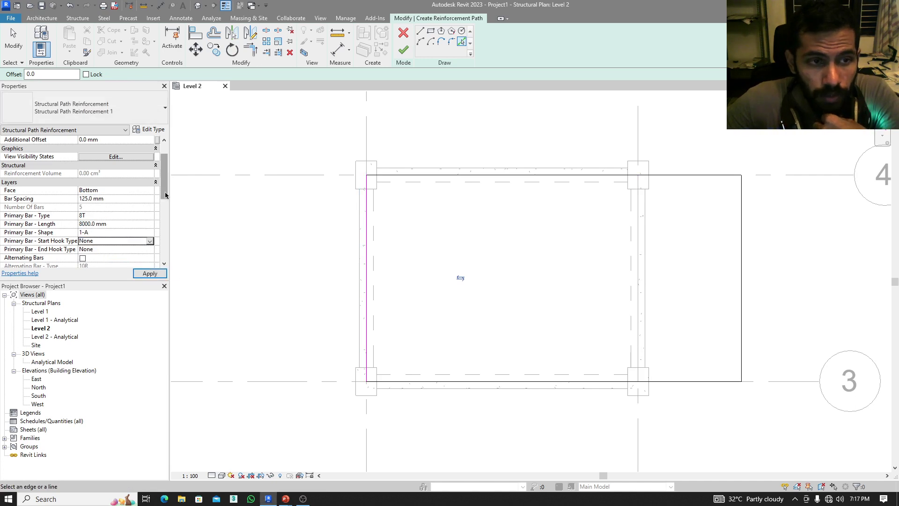
- Enable alternating bars as 8T, 7000 mm long, with no start hook
{"action": "scroll", "coordinate": [164, 192], "scroll_direction": "down", "scroll_amount": 2}
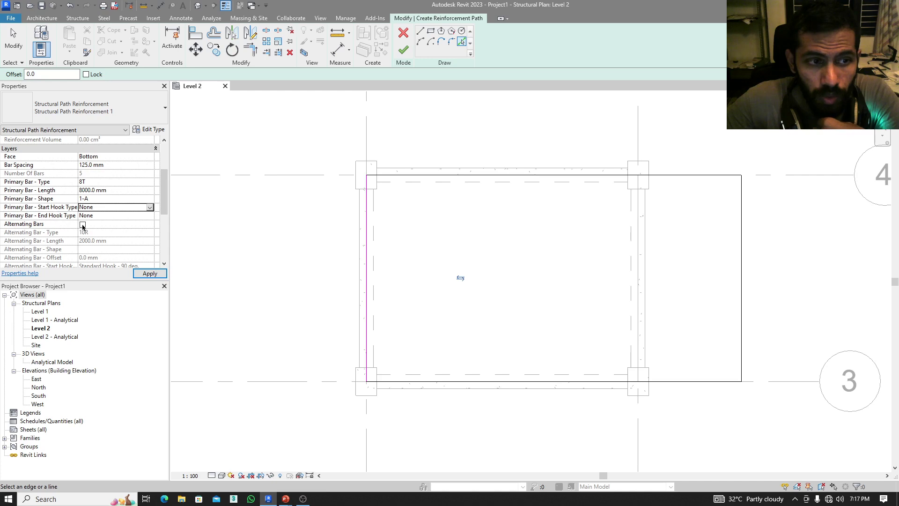
{"action": "left_click", "coordinate": [82, 225]}
{"action": "left_click", "coordinate": [96, 232]}
{"action": "left_click", "coordinate": [95, 232]}
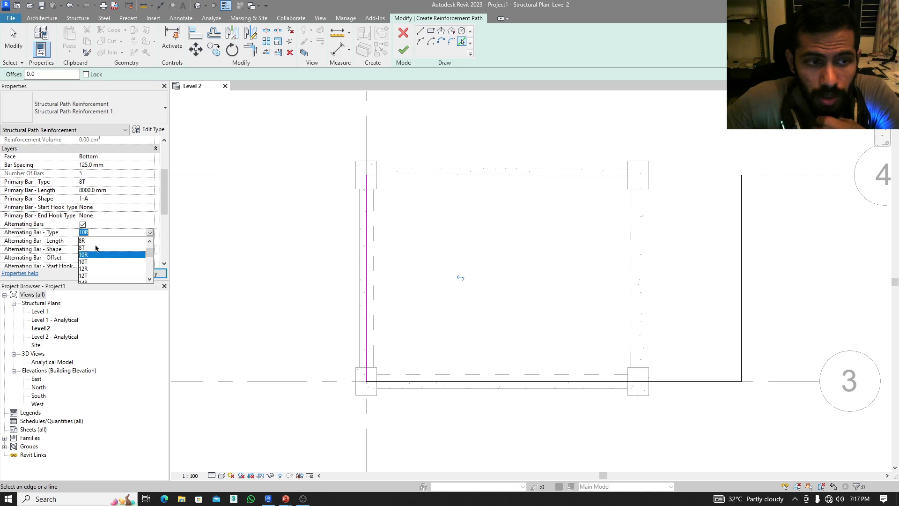
{"action": "left_click", "coordinate": [92, 247]}
{"action": "left_click", "coordinate": [125, 242]}
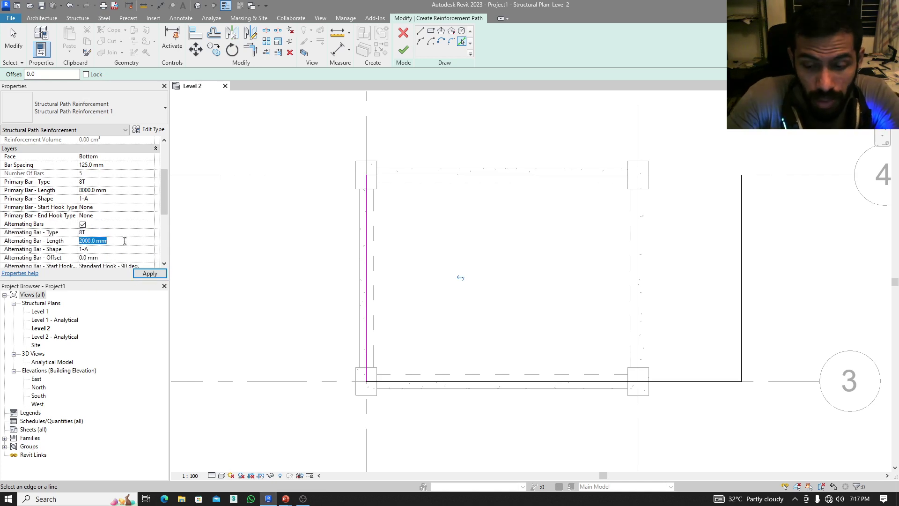
{"action": "type", "text": "7000"}
{"action": "key", "text": "Return"}
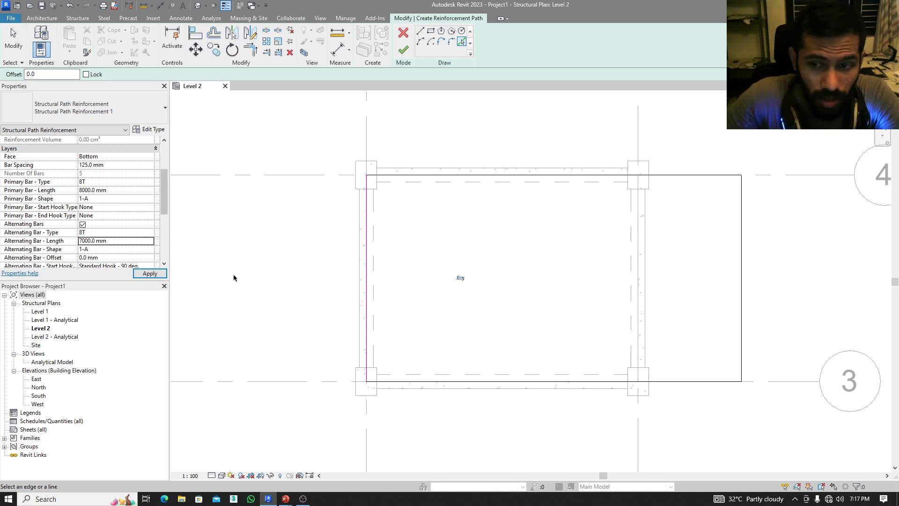
{"action": "scroll", "coordinate": [141, 234], "scroll_direction": "down", "scroll_amount": 1}
{"action": "left_click", "coordinate": [149, 250]}
{"action": "left_click", "coordinate": [149, 251]}
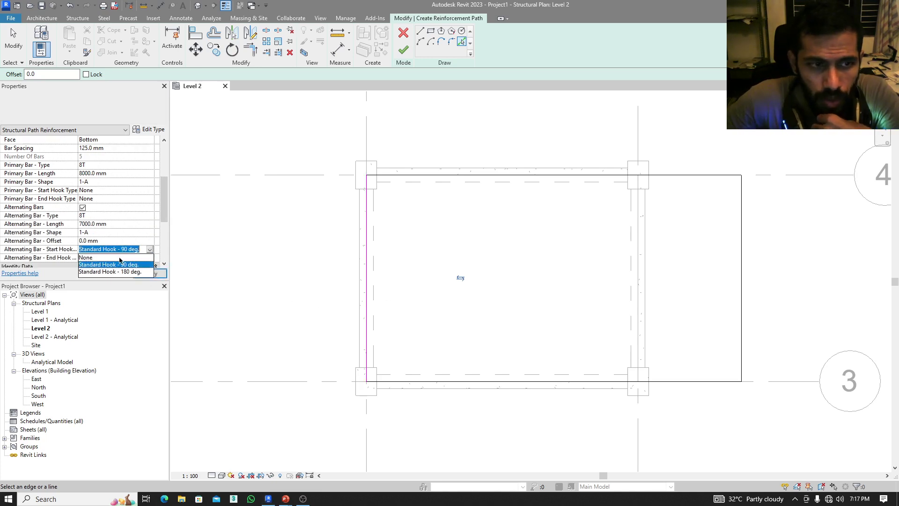
{"action": "left_click", "coordinate": [91, 258]}
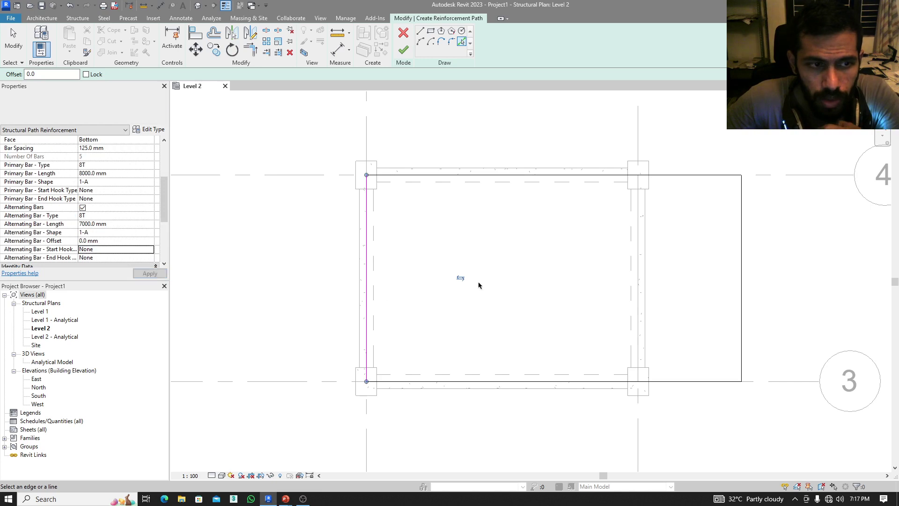
- Finish the path reinforcement and delete its tag
{"action": "left_click", "coordinate": [410, 55]}
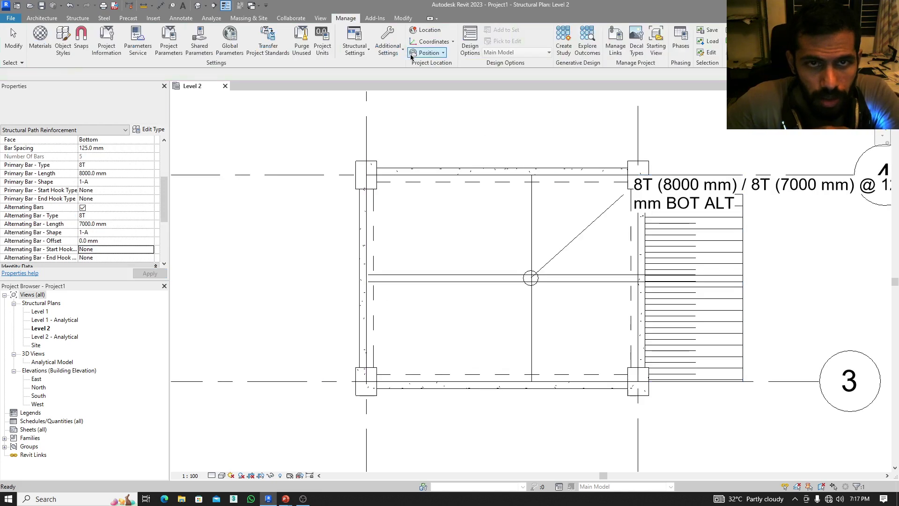
{"action": "left_click", "coordinate": [816, 188]}
{"action": "key", "text": "Delete"}
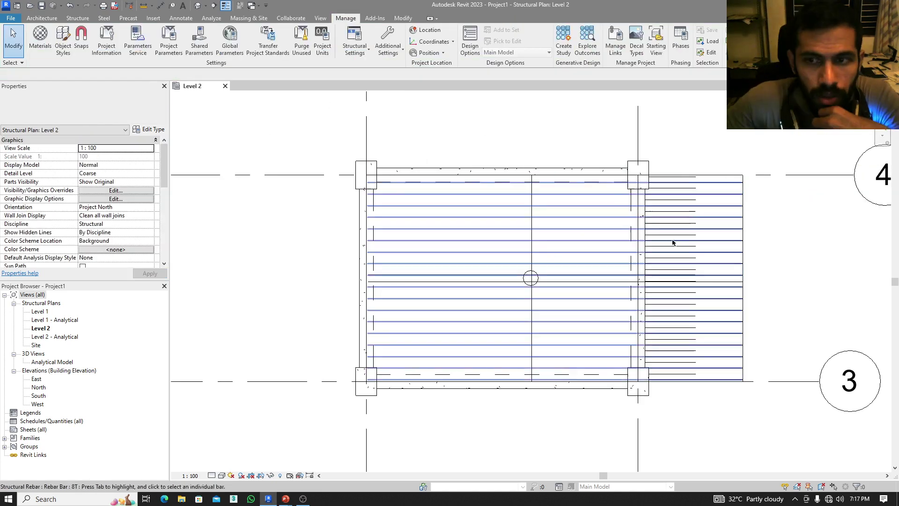
{"action": "scroll", "coordinate": [673, 242], "scroll_direction": "up", "scroll_amount": 3}
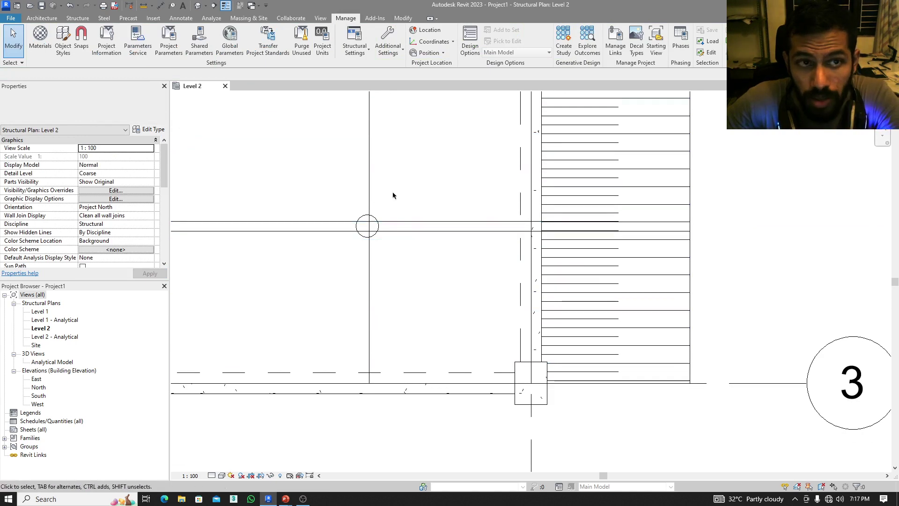
- Open the default 3D view and set Hidden Line style with Fine detail level
{"action": "left_click", "coordinate": [198, 5]}
{"action": "scroll", "coordinate": [416, 281], "scroll_direction": "up", "scroll_amount": 5}
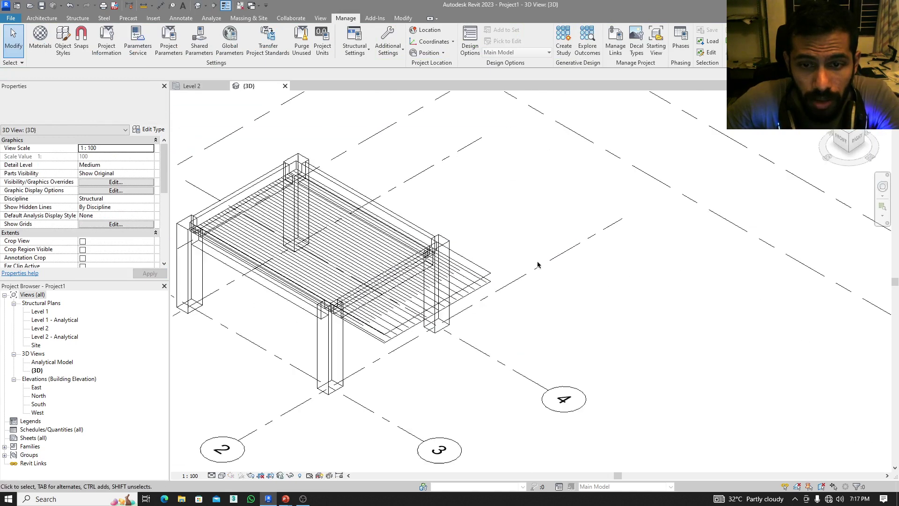
{"action": "middle_click_drag", "start_coordinate": [416, 282], "coordinate": [574, 246]}
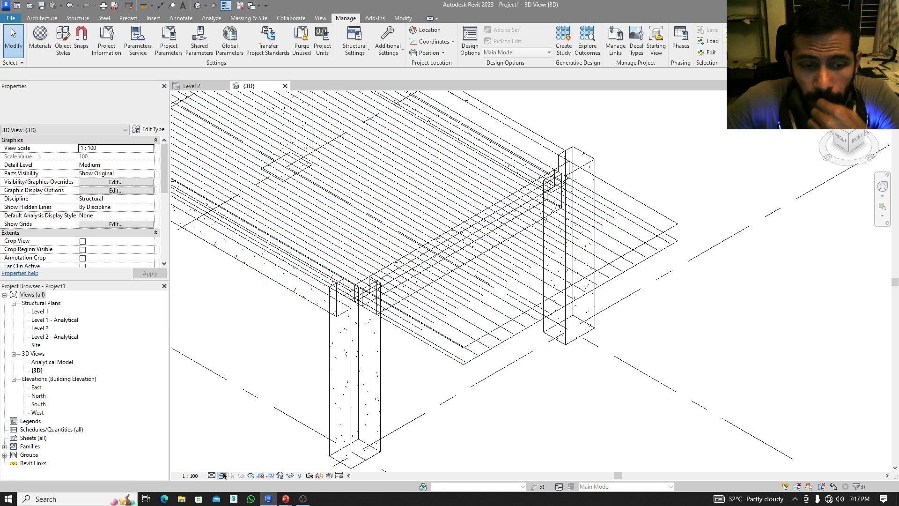
{"action": "left_click", "coordinate": [222, 475]}
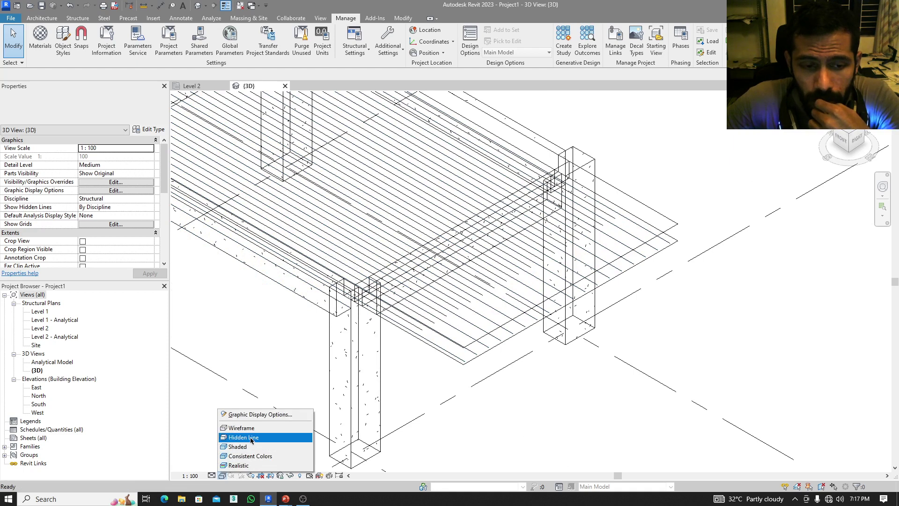
{"action": "left_click", "coordinate": [252, 438]}
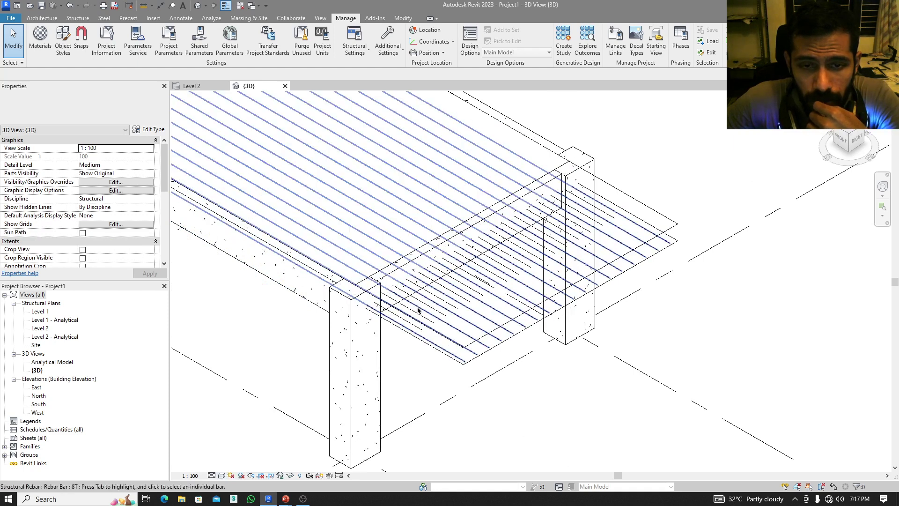
{"action": "left_click", "coordinate": [211, 475]}
{"action": "left_click", "coordinate": [223, 469]}
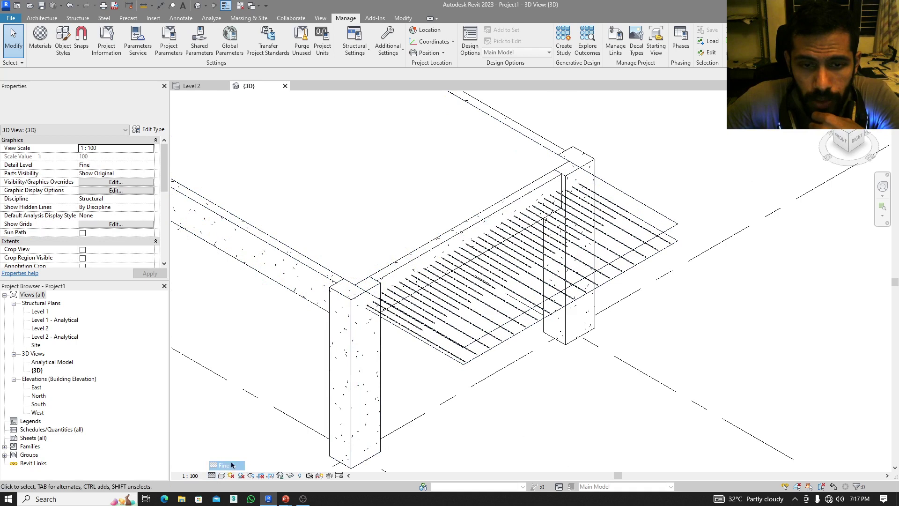
- Zoom in and out to inspect the bottom rebars across the slab
{"action": "scroll", "coordinate": [430, 321], "scroll_direction": "up", "scroll_amount": 5}
{"action": "scroll", "coordinate": [377, 341], "scroll_direction": "up", "scroll_amount": 3}
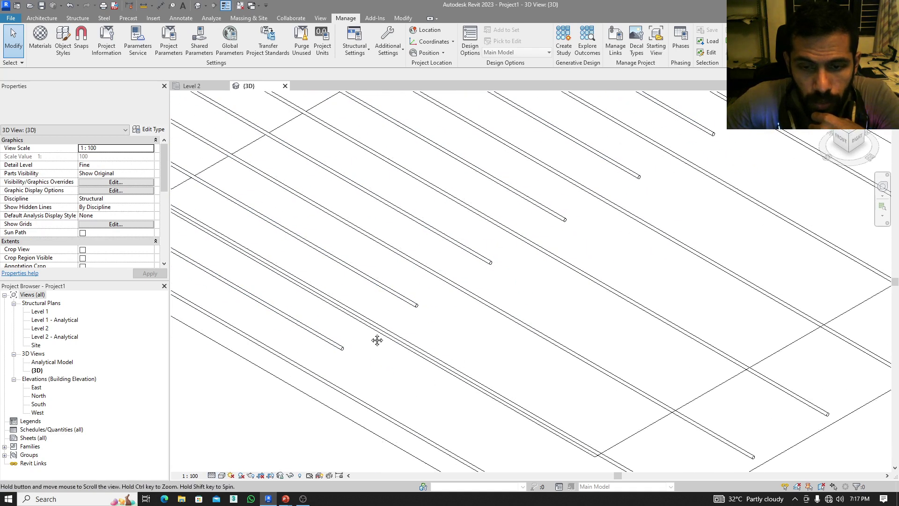
{"action": "scroll", "coordinate": [544, 421], "scroll_direction": "up", "scroll_amount": 2}
{"action": "scroll", "coordinate": [502, 376], "scroll_direction": "down", "scroll_amount": 4}
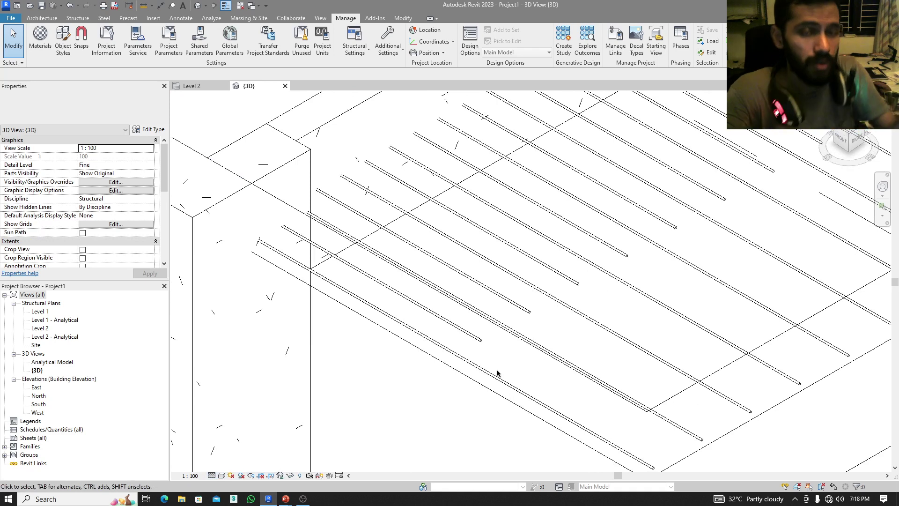
{"action": "scroll", "coordinate": [497, 373], "scroll_direction": "down", "scroll_amount": 3}
{"action": "scroll", "coordinate": [497, 365], "scroll_direction": "down", "scroll_amount": 5}
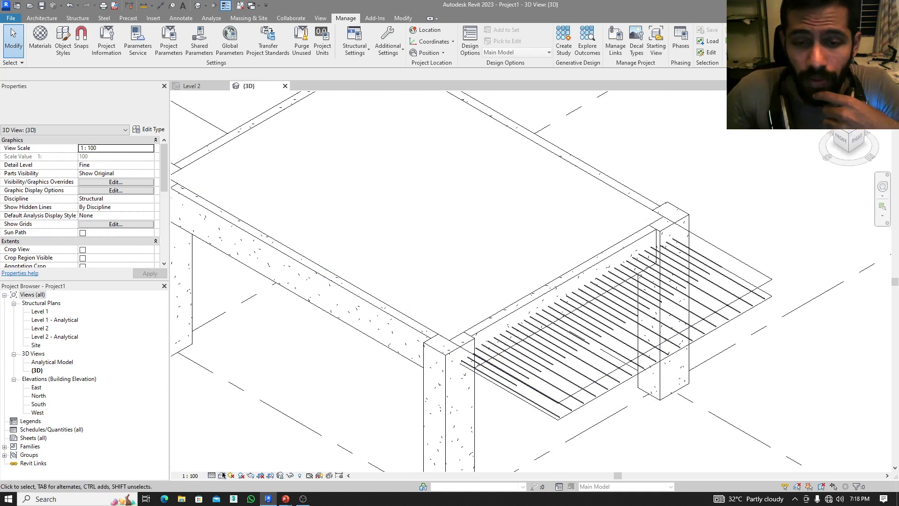
{"action": "scroll", "coordinate": [468, 360], "scroll_direction": "up", "scroll_amount": 4}
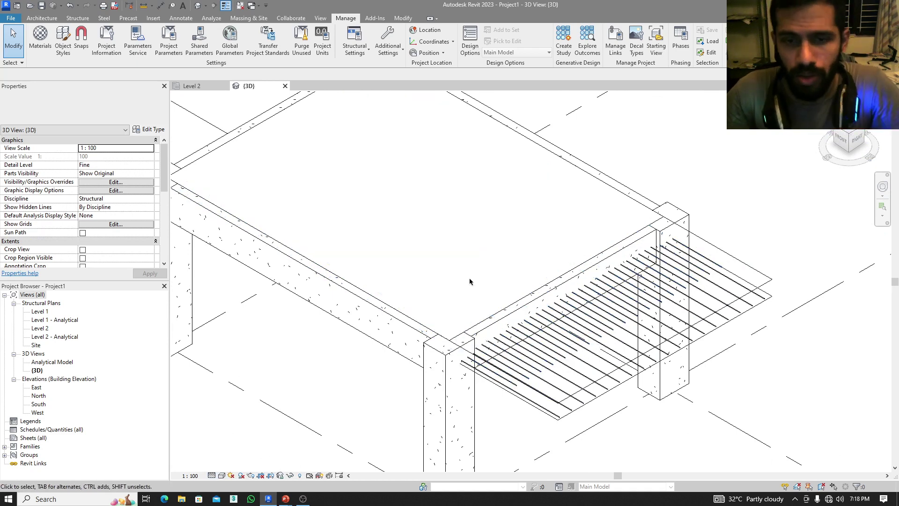
{"action": "scroll", "coordinate": [477, 383], "scroll_direction": "up", "scroll_amount": 2}
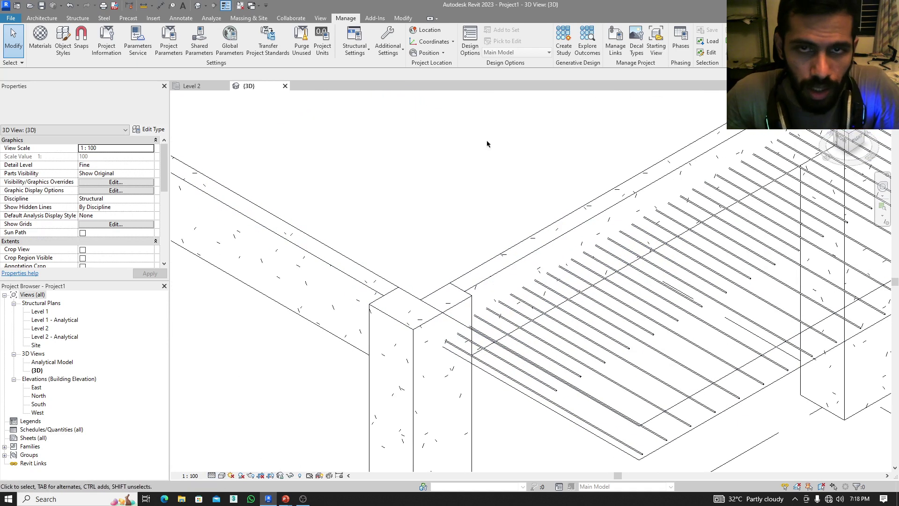
{"action": "scroll", "coordinate": [547, 220], "scroll_direction": "down", "scroll_amount": 2}
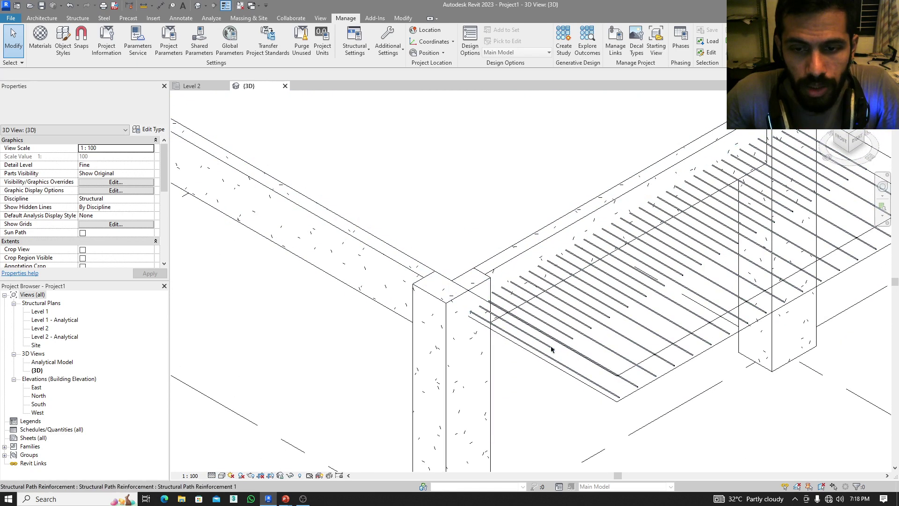
- Show the Level 2 structural plan in Wireframe visual style at Fine detail level
{"action": "left_click", "coordinate": [544, 359]}
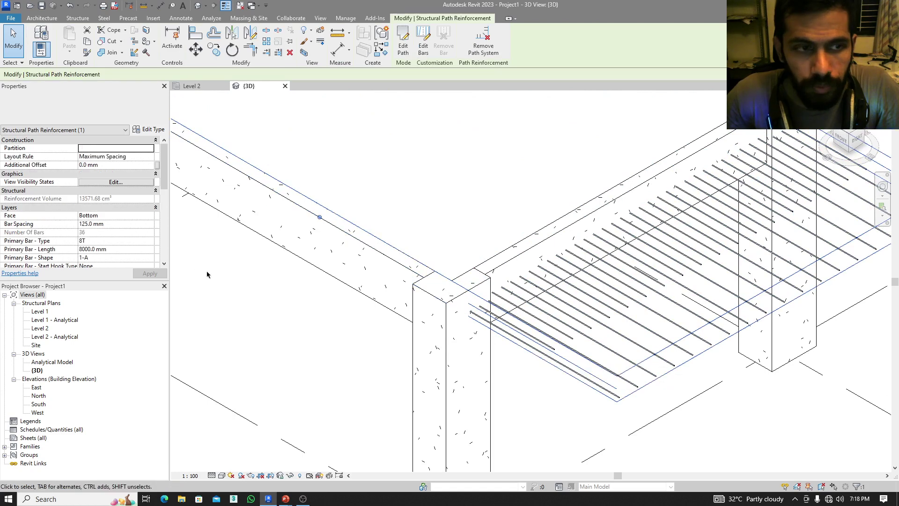
{"action": "left_click", "coordinate": [190, 86]}
{"action": "scroll", "coordinate": [642, 311], "scroll_direction": "up", "scroll_amount": 5}
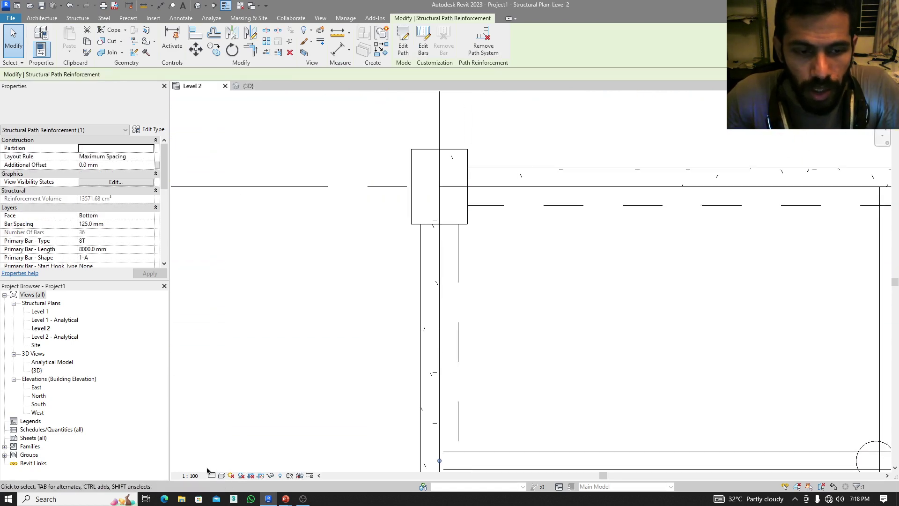
{"action": "left_click", "coordinate": [221, 475]}
{"action": "left_click", "coordinate": [233, 427]}
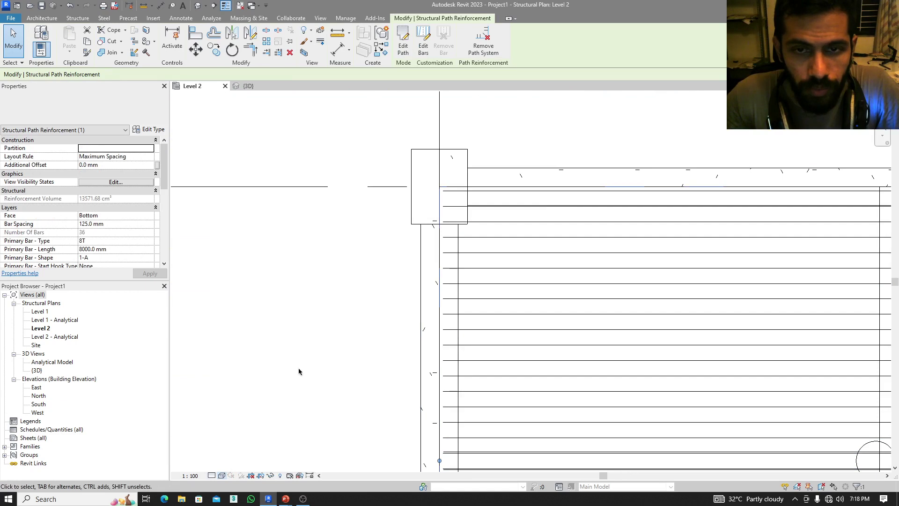
{"action": "scroll", "coordinate": [472, 216], "scroll_direction": "up", "scroll_amount": 2}
{"action": "scroll", "coordinate": [471, 216], "scroll_direction": "up", "scroll_amount": 2}
{"action": "left_click", "coordinate": [212, 475]}
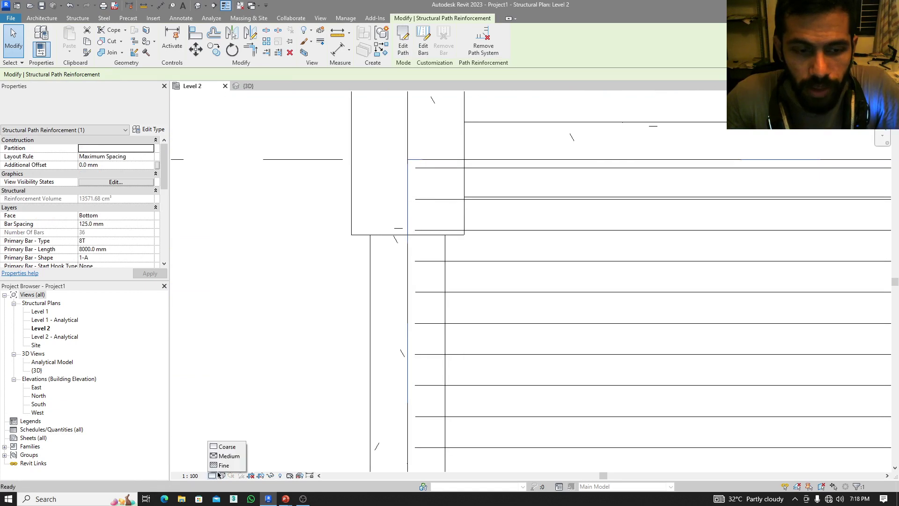
{"action": "left_click", "coordinate": [222, 464]}
- Select the slab's path reinforcement and then clear the selection
{"action": "left_click", "coordinate": [457, 209]}
{"action": "scroll", "coordinate": [468, 168], "scroll_direction": "up", "scroll_amount": 3}
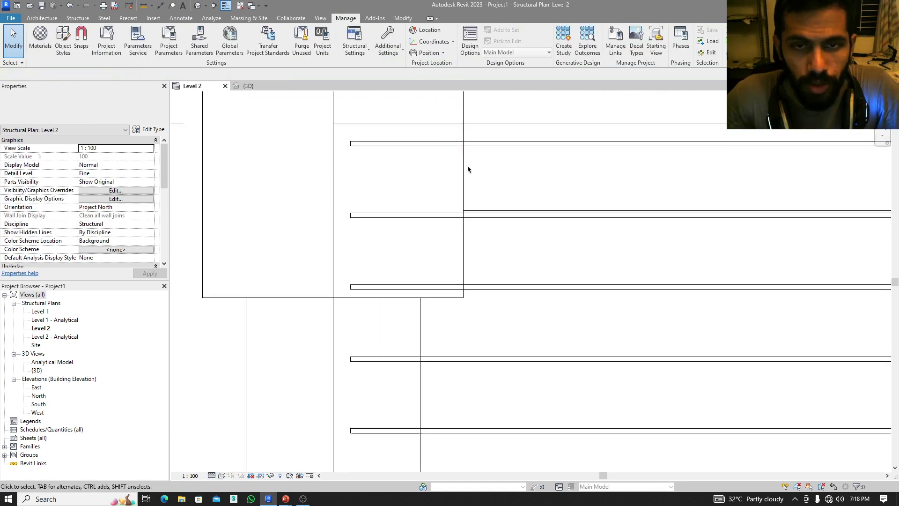
{"action": "left_click", "coordinate": [479, 124]}
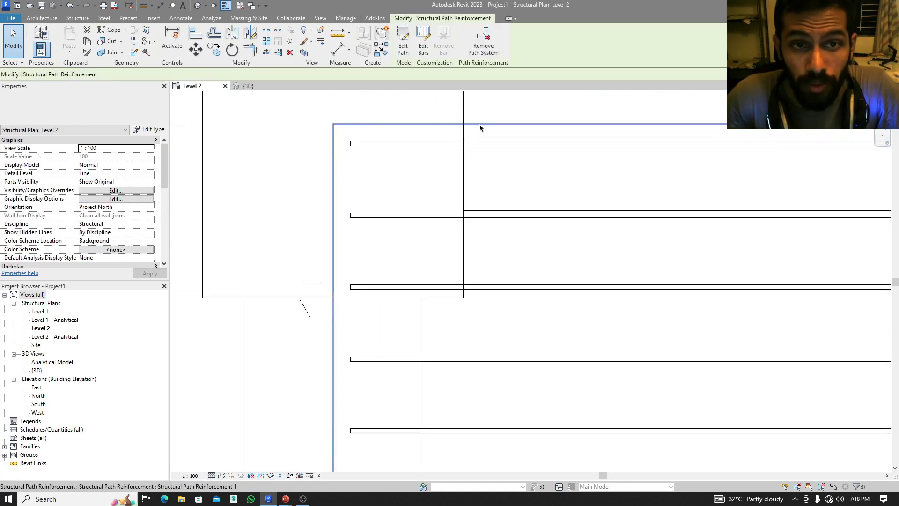
{"action": "left_click", "coordinate": [421, 163]}
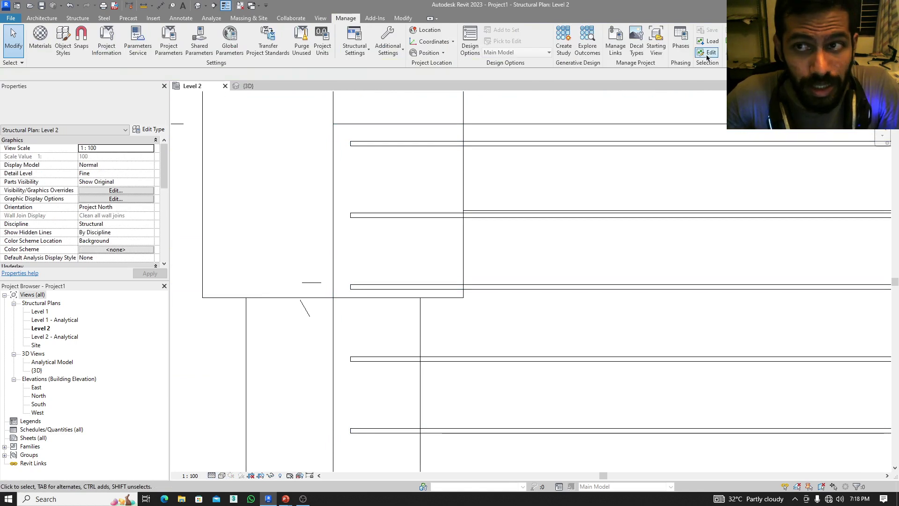
- Open the saved selection filters under Manage and close them again
{"action": "left_click", "coordinate": [712, 42]}
{"action": "left_click", "coordinate": [423, 313]}
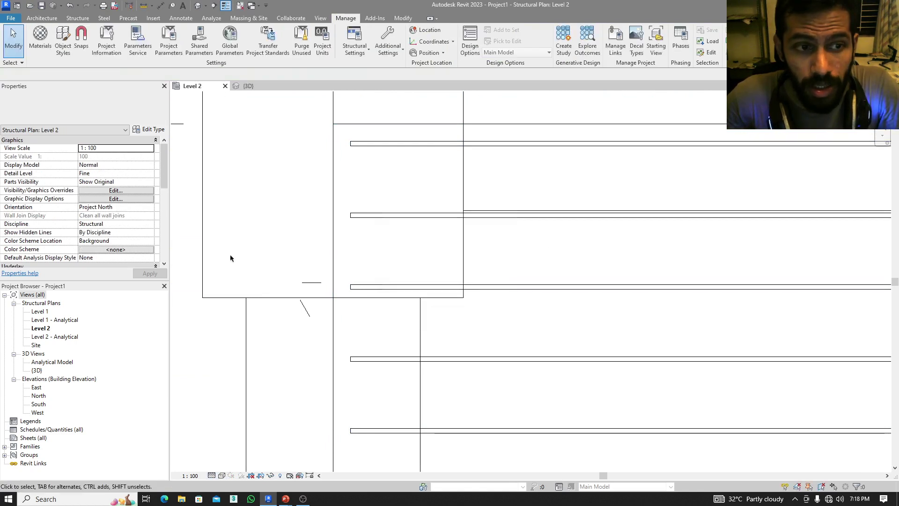
{"action": "scroll", "coordinate": [164, 167], "scroll_direction": "down", "scroll_amount": 5}
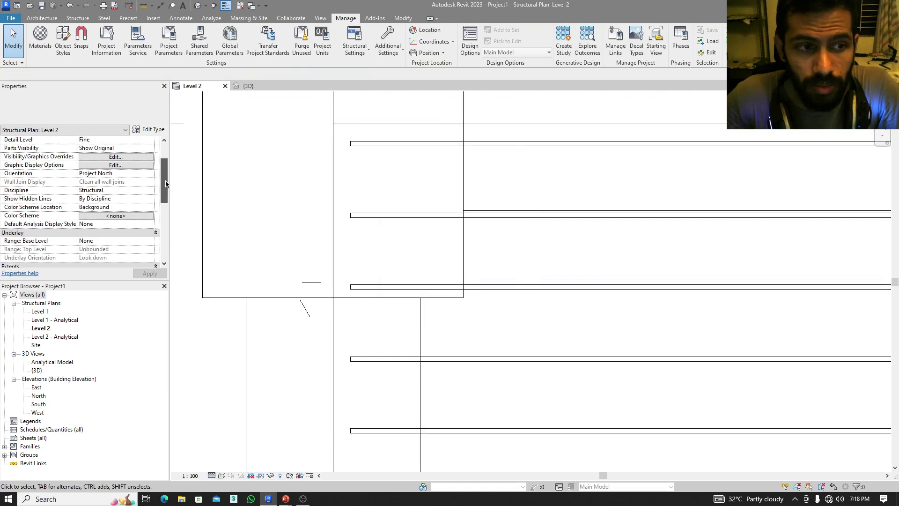
{"action": "scroll", "coordinate": [164, 167], "scroll_direction": "up", "scroll_amount": 4}
{"action": "scroll", "coordinate": [483, 235], "scroll_direction": "down", "scroll_amount": 2}
{"action": "scroll", "coordinate": [483, 235], "scroll_direction": "down", "scroll_amount": 2}
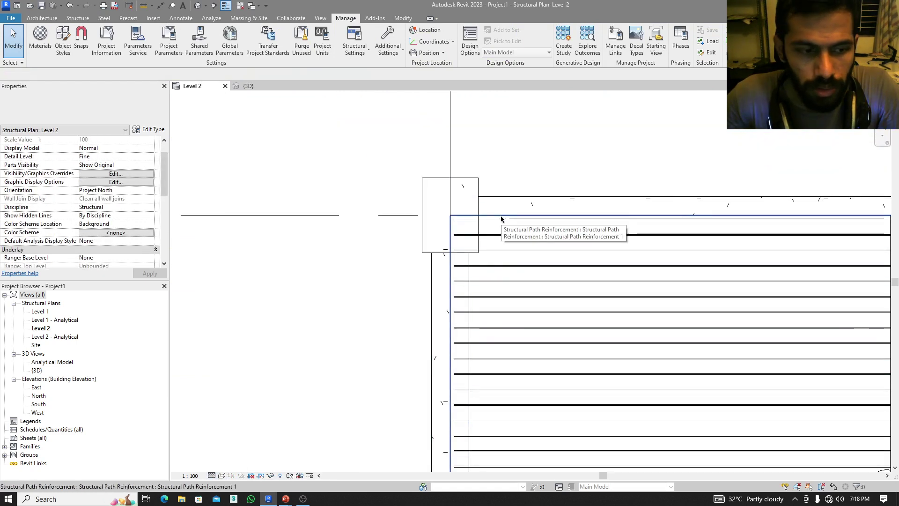
- Set the floor type's structural layer thickness to 150 mm
{"action": "left_click", "coordinate": [416, 222]}
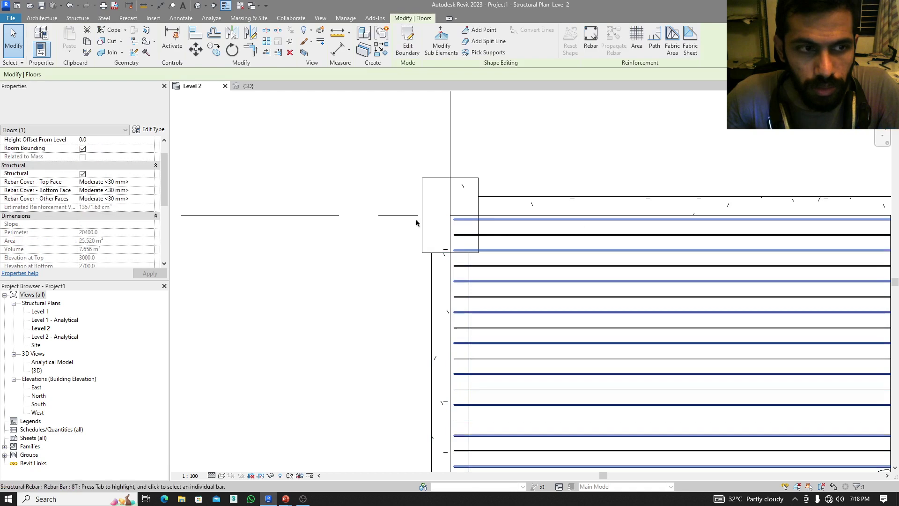
{"action": "left_click", "coordinate": [148, 129]}
{"action": "left_click", "coordinate": [279, 175]}
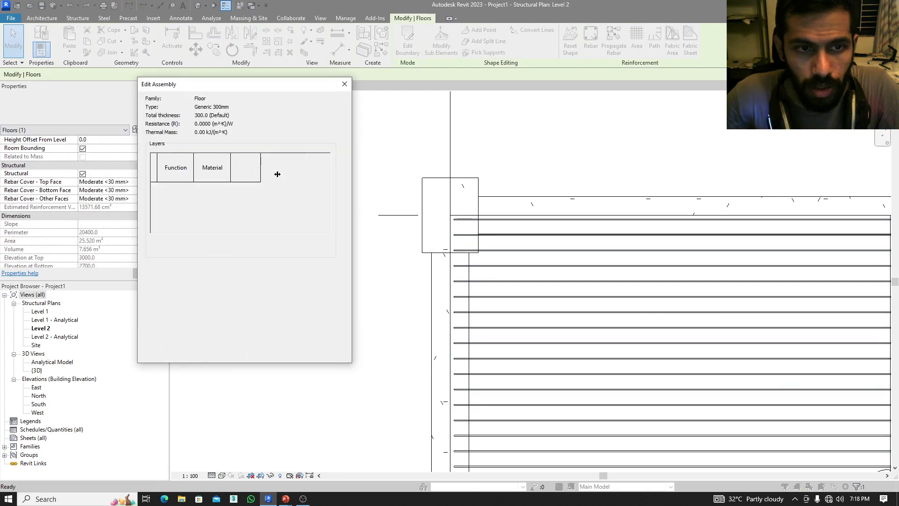
{"action": "type", "text": "1"}
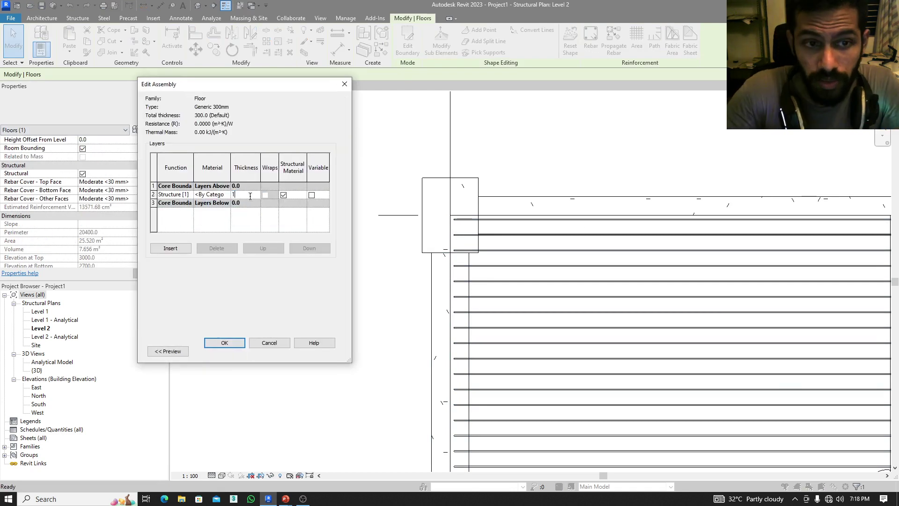
{"action": "type", "text": "50"}
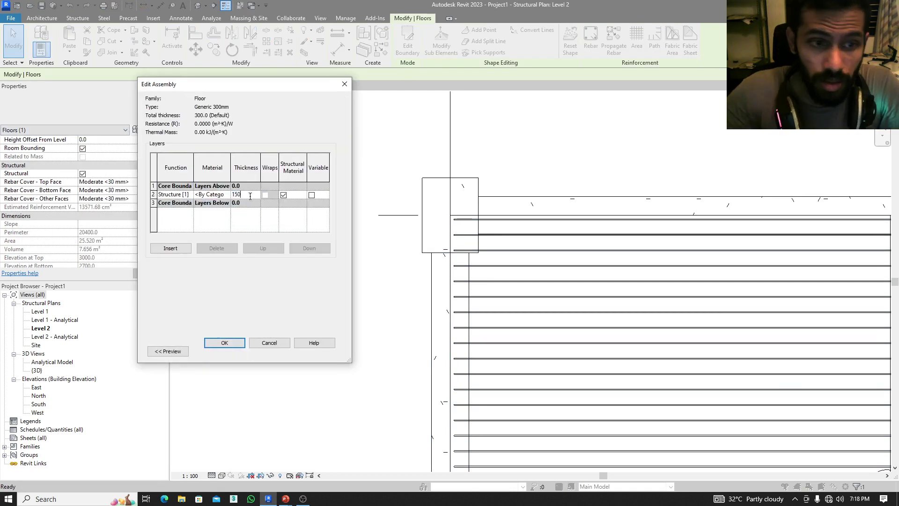
{"action": "left_click", "coordinate": [229, 346]}
{"action": "left_click", "coordinate": [232, 349]}
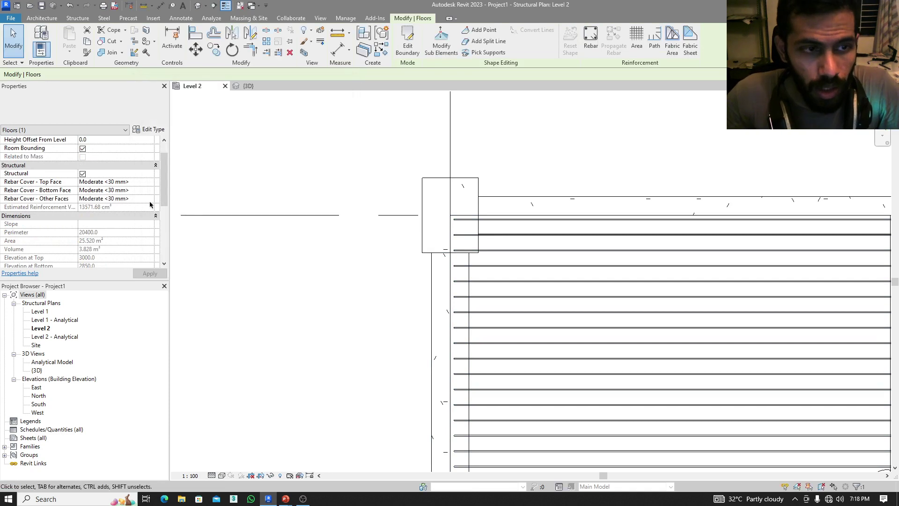
- Set the slab's top, bottom and other-face rebar covers all to Mild <20 mm>
{"action": "left_click", "coordinate": [149, 182]}
{"action": "left_click", "coordinate": [150, 182]}
{"action": "left_click", "coordinate": [129, 198]}
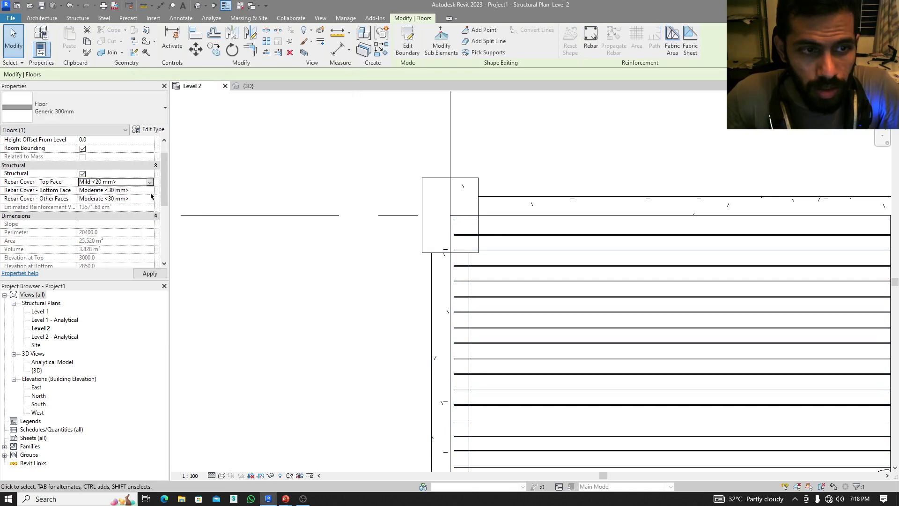
{"action": "left_click", "coordinate": [150, 191]}
{"action": "left_click", "coordinate": [130, 206]}
{"action": "left_click", "coordinate": [151, 201]}
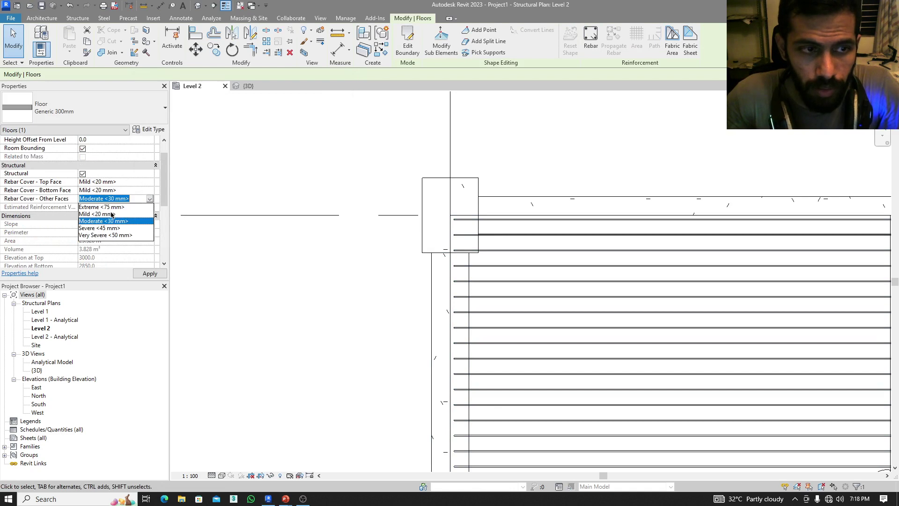
{"action": "left_click", "coordinate": [128, 215]}
{"action": "scroll", "coordinate": [417, 298], "scroll_direction": "up", "scroll_amount": 8}
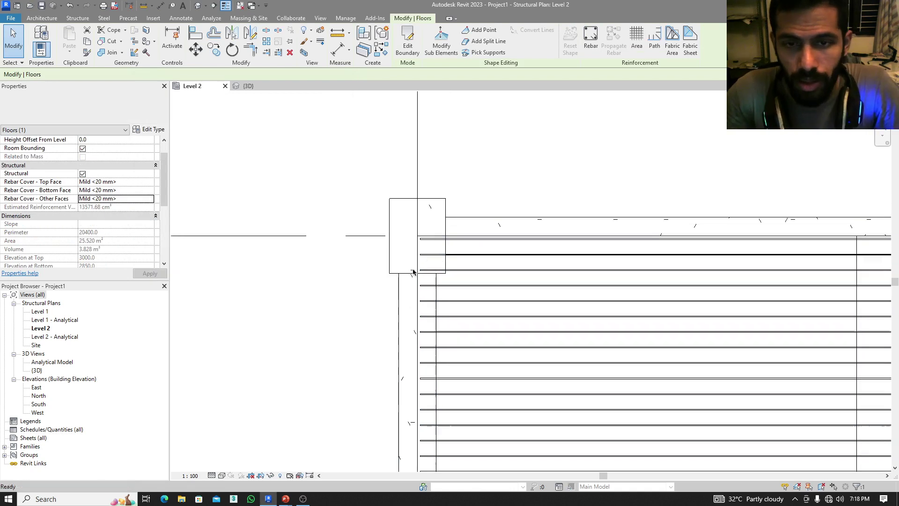
{"action": "left_click", "coordinate": [143, 5]}
- Convert the slab's path reinforcement into individual rebar sets with Remove Path System
{"action": "left_click", "coordinate": [429, 201]}
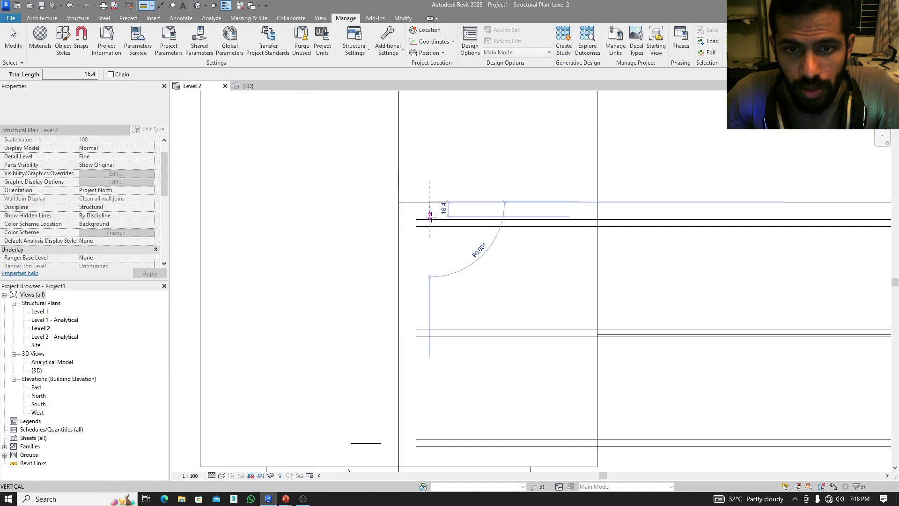
{"action": "key", "text": "Escape"}
{"action": "key", "text": "Escape"}
{"action": "scroll", "coordinate": [431, 220], "scroll_direction": "down", "scroll_amount": 6}
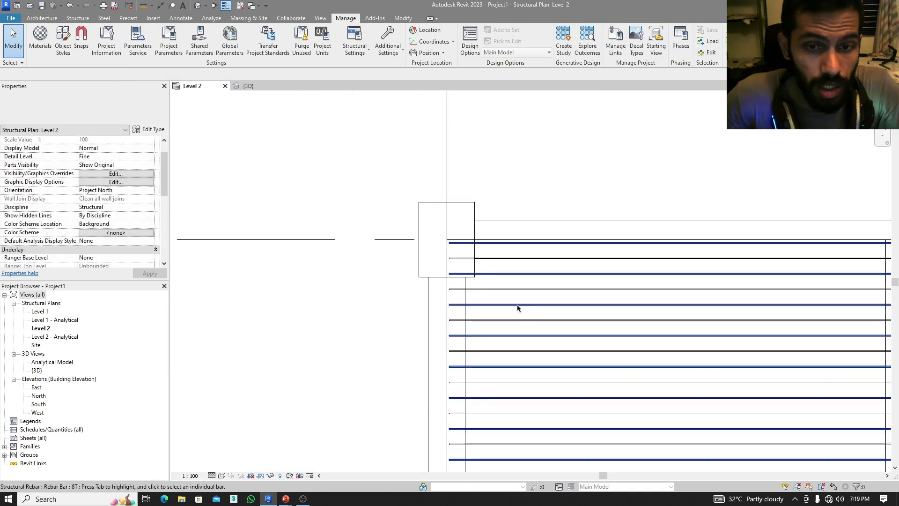
{"action": "scroll", "coordinate": [409, 239], "scroll_direction": "up", "scroll_amount": 2}
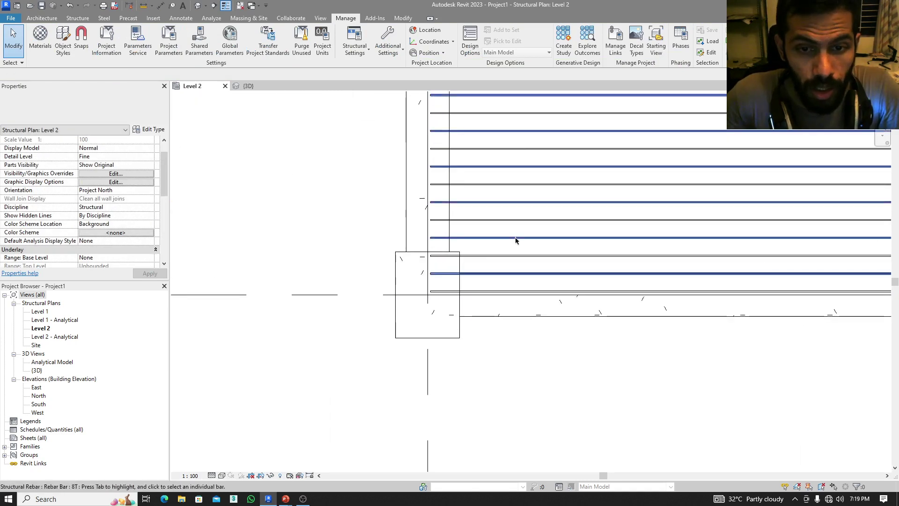
{"action": "middle_click_drag", "start_coordinate": [409, 238], "coordinate": [198, 275]}
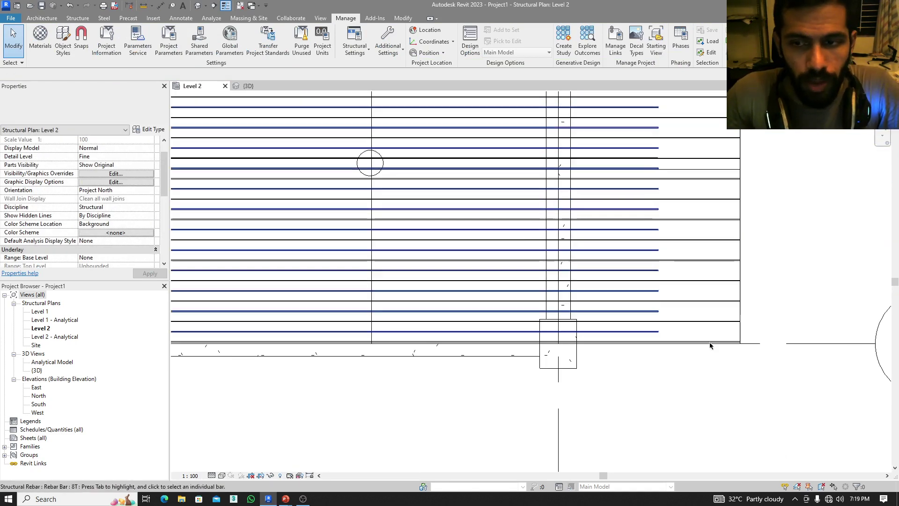
{"action": "left_click", "coordinate": [741, 297]}
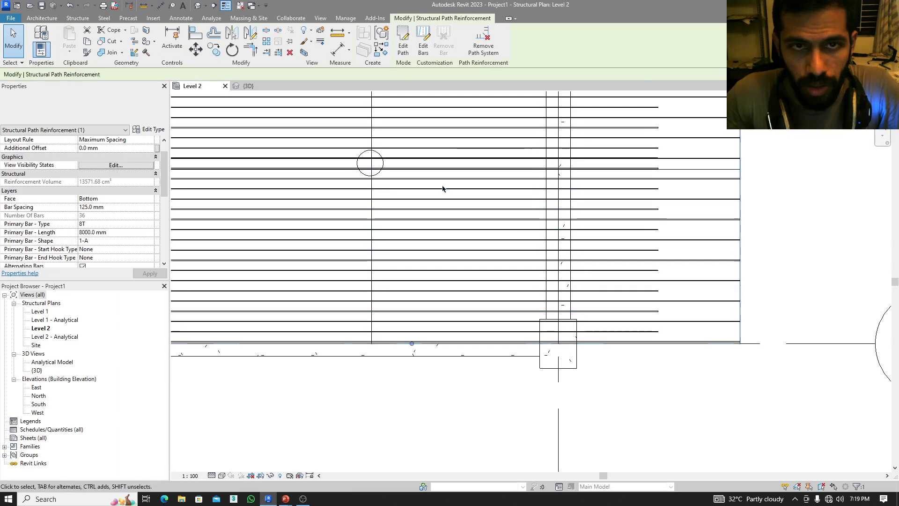
{"action": "left_click", "coordinate": [483, 44]}
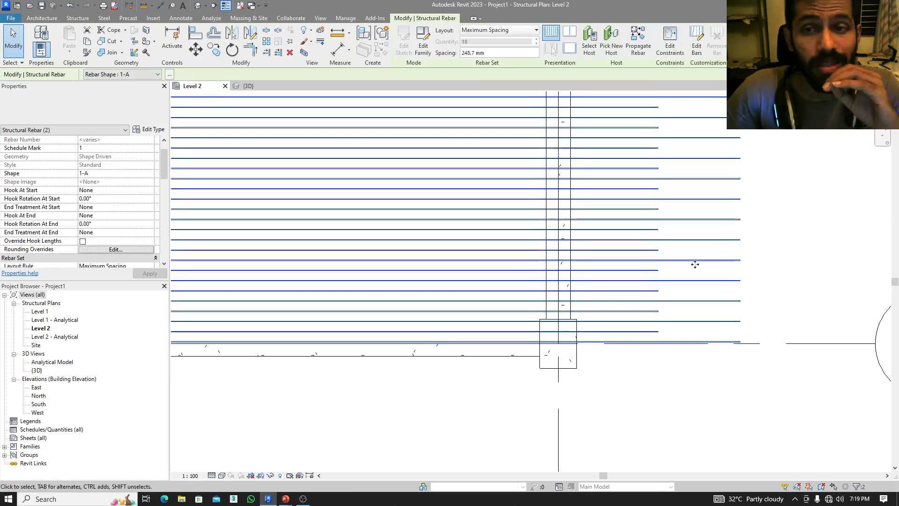
- Inspect the resulting long and short rebar sets, then switch to the {3D} view
{"action": "left_click", "coordinate": [770, 304]}
{"action": "left_click", "coordinate": [734, 283]}
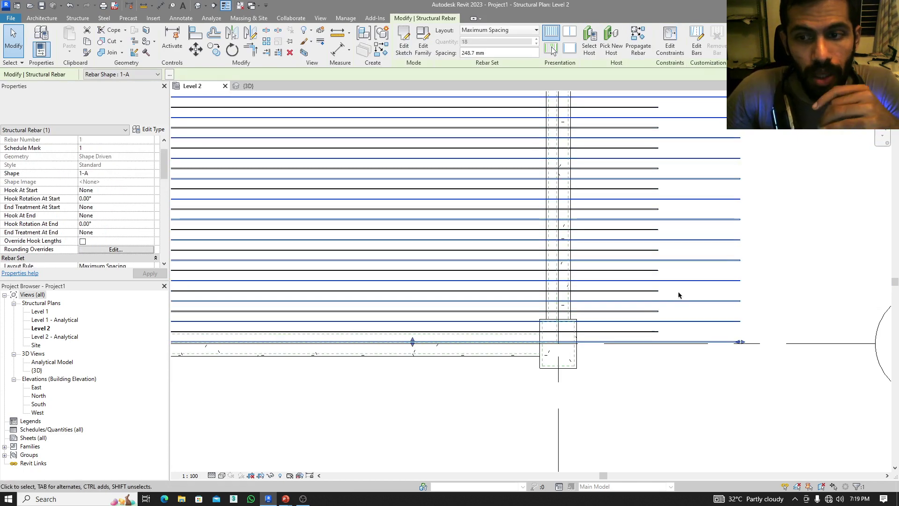
{"action": "left_click", "coordinate": [658, 291]}
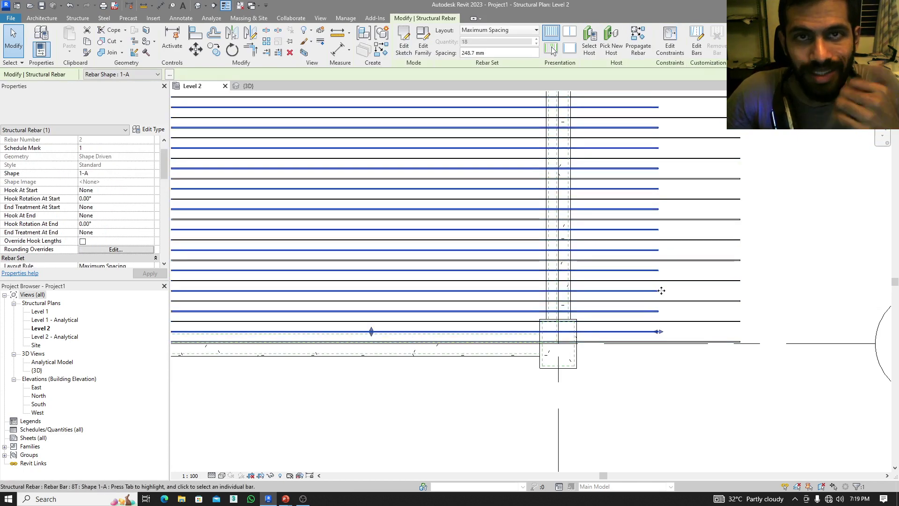
{"action": "middle_click_drag", "start_coordinate": [656, 378], "coordinate": [646, 379]}
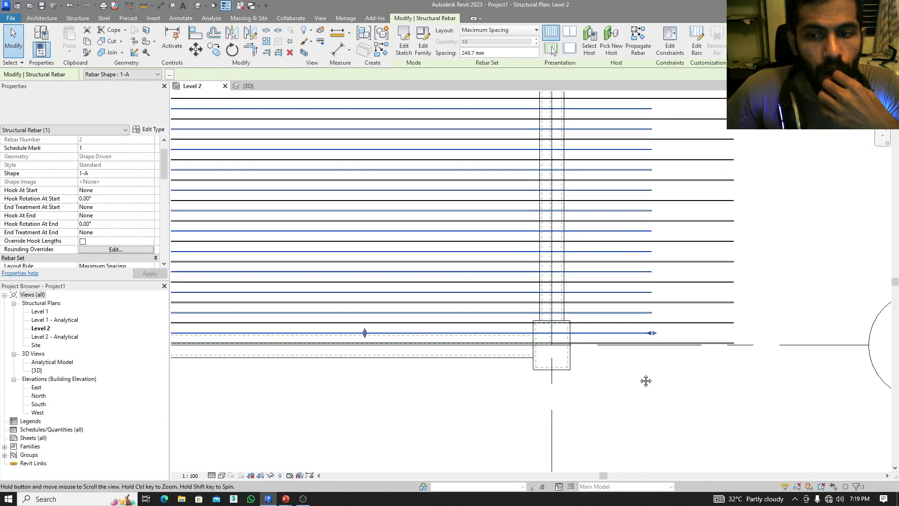
{"action": "left_click", "coordinate": [675, 377]}
{"action": "left_click", "coordinate": [248, 86]}
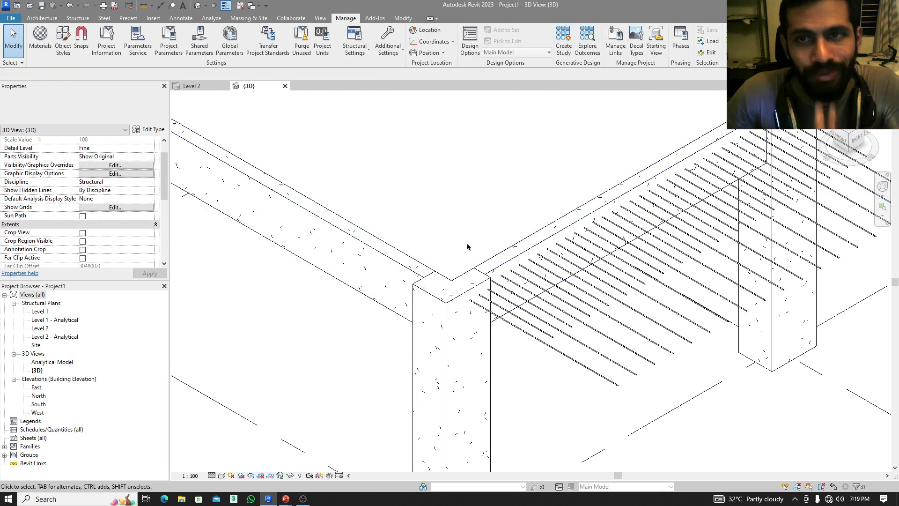
- Load the saved 'slb' selection and add a bottom rebar set to it
{"action": "left_click", "coordinate": [709, 41]}
{"action": "left_click", "coordinate": [393, 191]}
{"action": "left_click", "coordinate": [404, 310]}
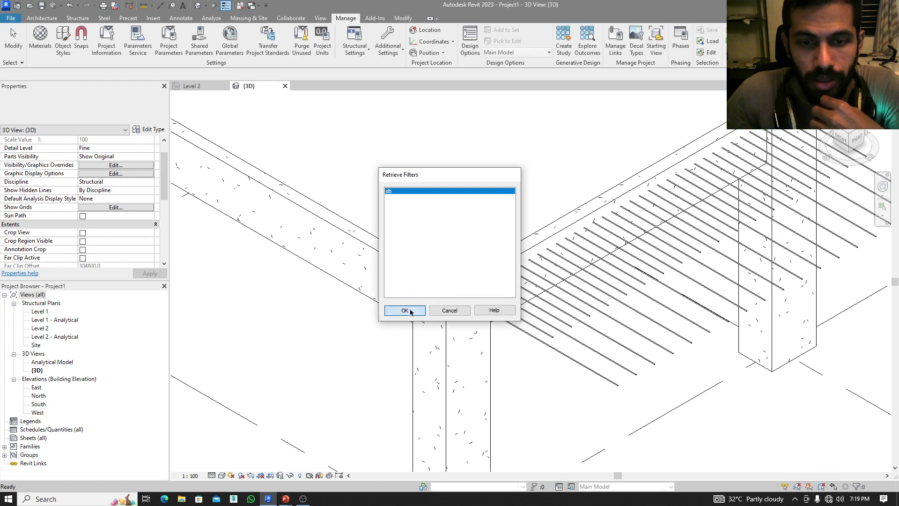
{"action": "left_click", "coordinate": [578, 376], "text": "ctrl"}
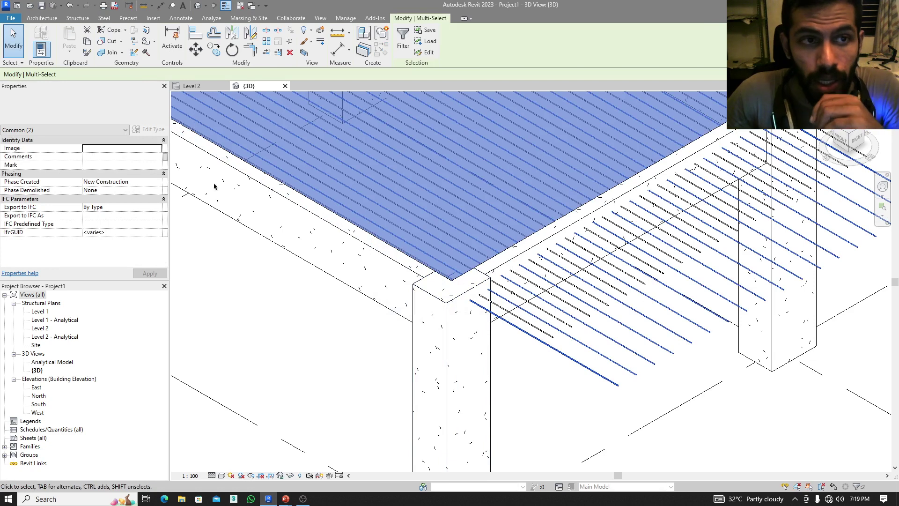
{"action": "left_click", "coordinate": [39, 403]}
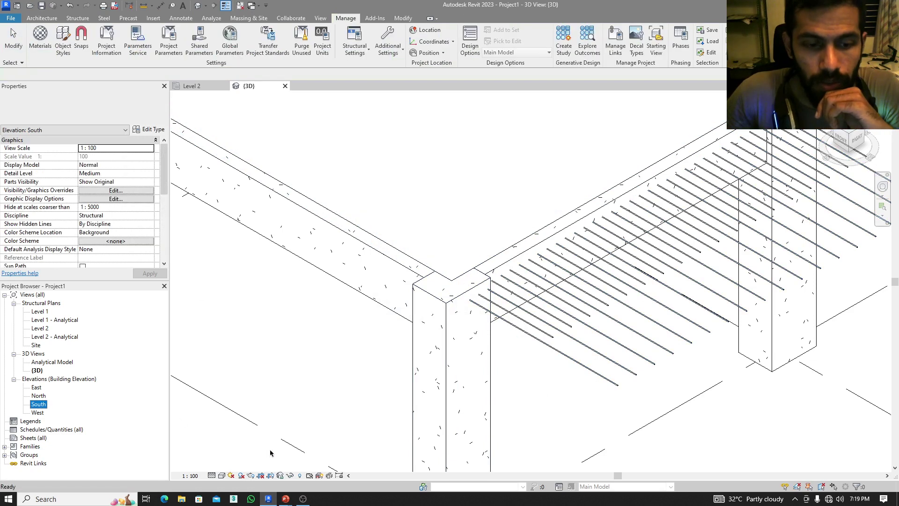
{"action": "key", "text": "ctrl+Left"}
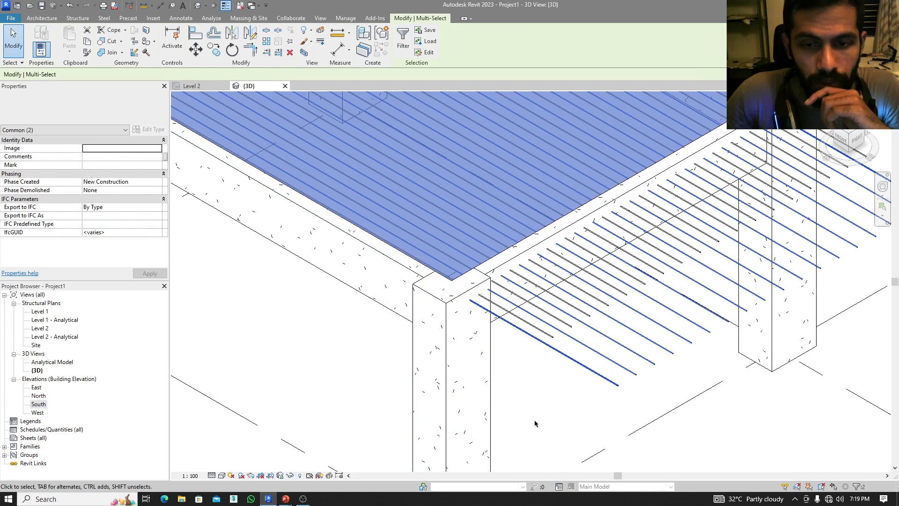
{"action": "left_click", "coordinate": [291, 475]}
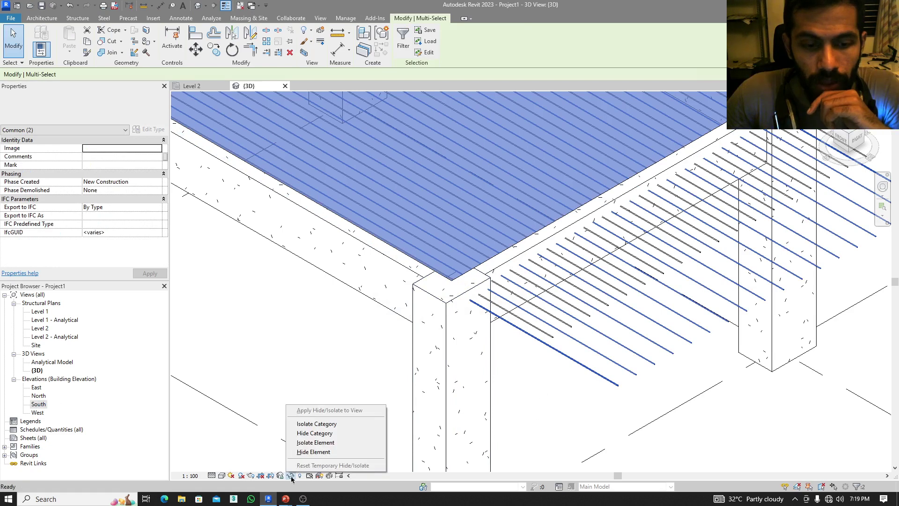
- Isolate the slab and rebar in 3D, then open the South elevation
{"action": "left_click", "coordinate": [316, 442]}
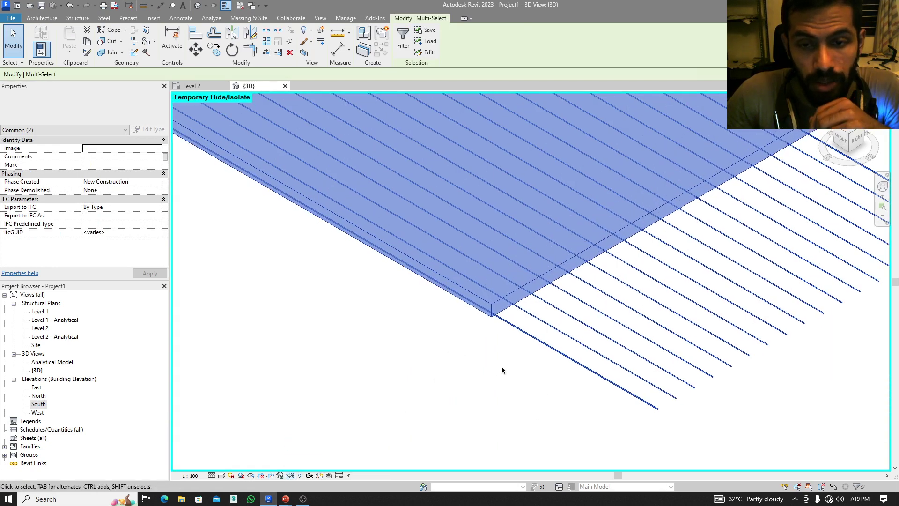
{"action": "scroll", "coordinate": [501, 366], "scroll_direction": "down", "scroll_amount": 3}
{"action": "left_click", "coordinate": [521, 370]}
{"action": "scroll", "coordinate": [506, 342], "scroll_direction": "up", "scroll_amount": 4}
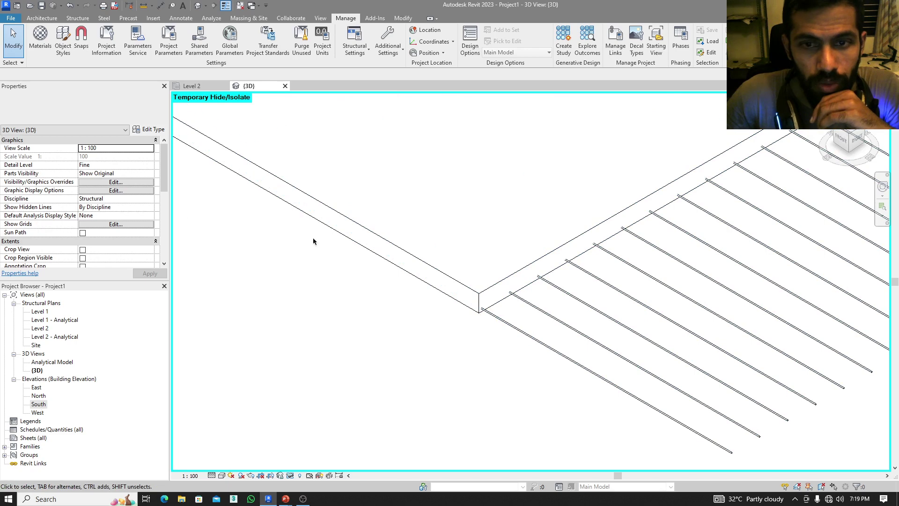
{"action": "double_click", "coordinate": [39, 405]}
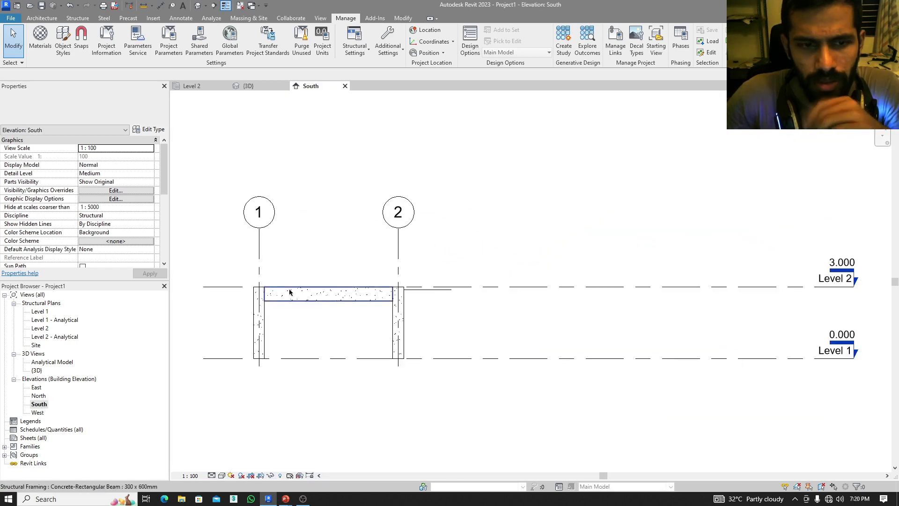
- Reset the 3D view's isolation, select the floor plus a rebar set, and frame them in South
{"action": "left_click", "coordinate": [248, 85]}
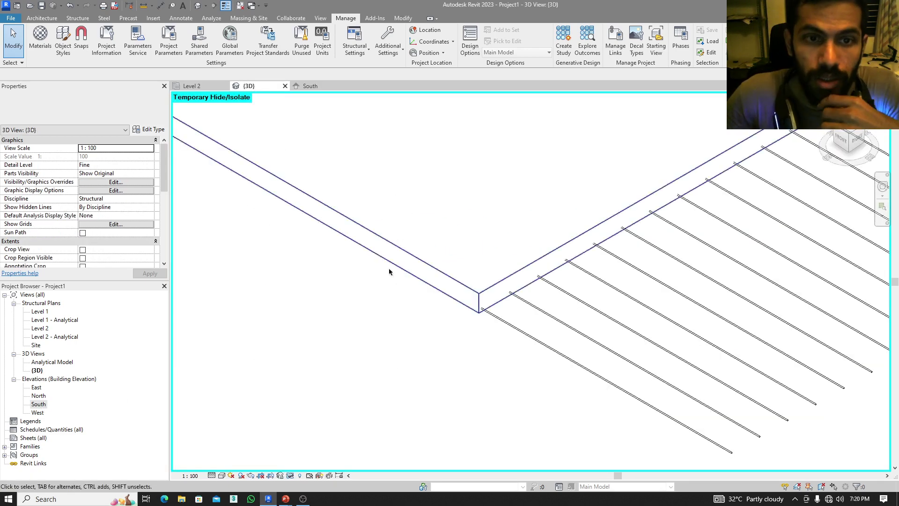
{"action": "left_click", "coordinate": [290, 476]}
{"action": "left_click", "coordinate": [323, 464]}
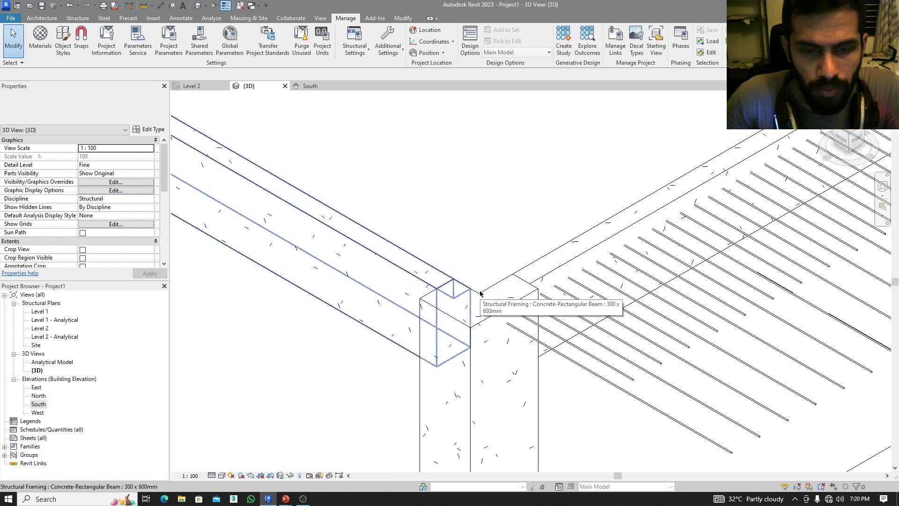
{"action": "key", "text": "Tab"}
{"action": "key", "text": "Tab"}
{"action": "key", "text": "Tab"}
{"action": "key", "text": "Tab"}
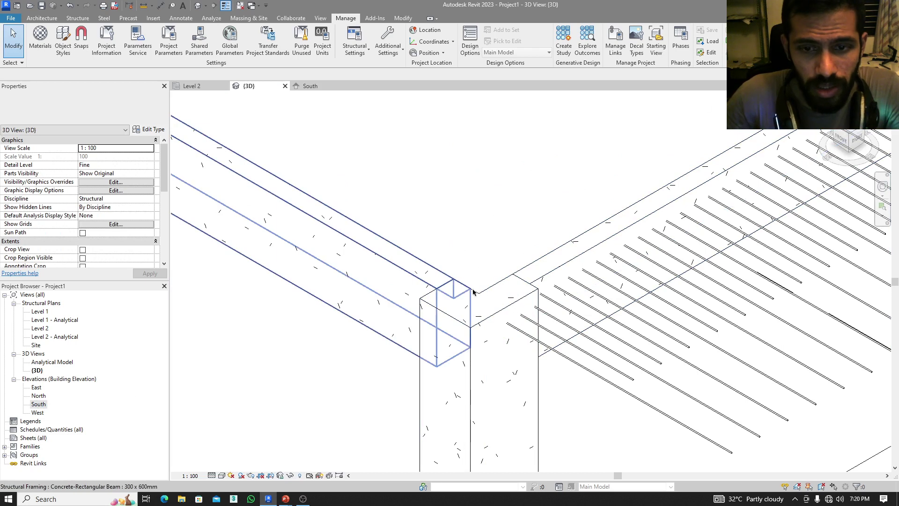
{"action": "key", "text": "Tab"}
{"action": "key", "text": "Tab"}
{"action": "key", "text": "Tab"}
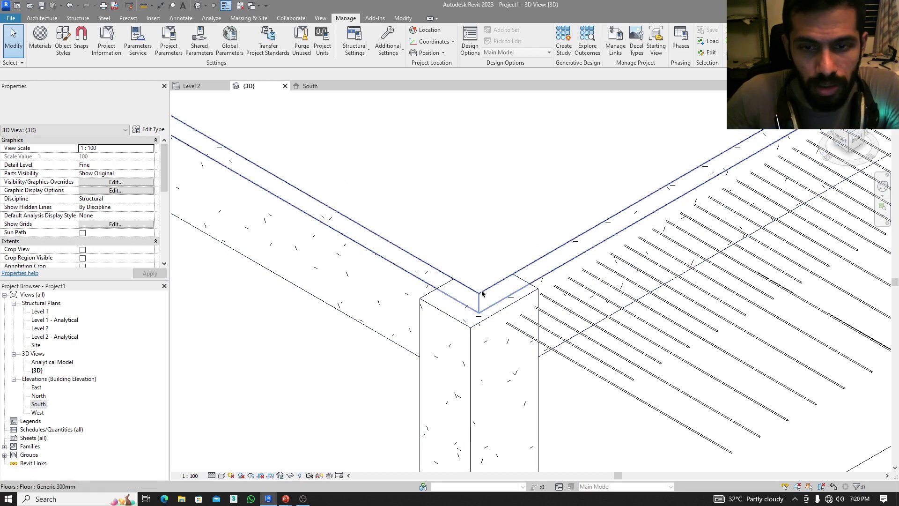
{"action": "left_click", "coordinate": [481, 293]}
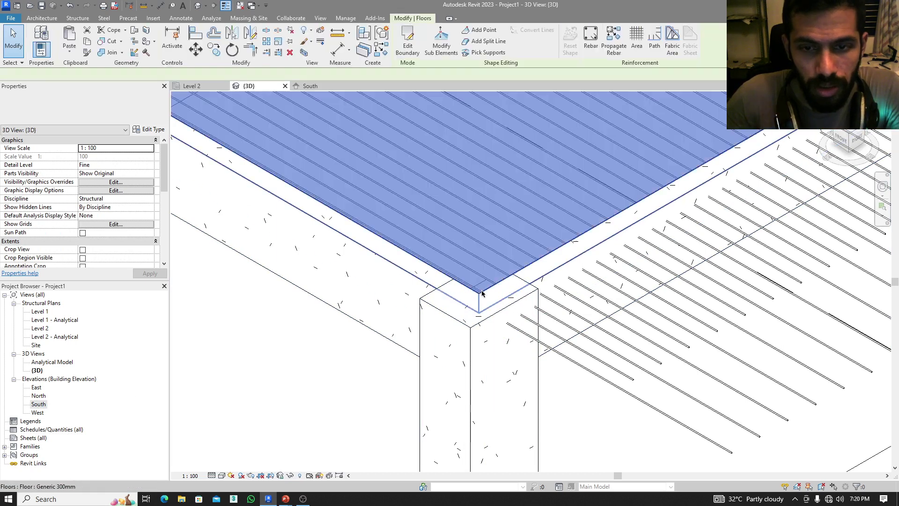
{"action": "left_click", "coordinate": [570, 362], "text": "ctrl"}
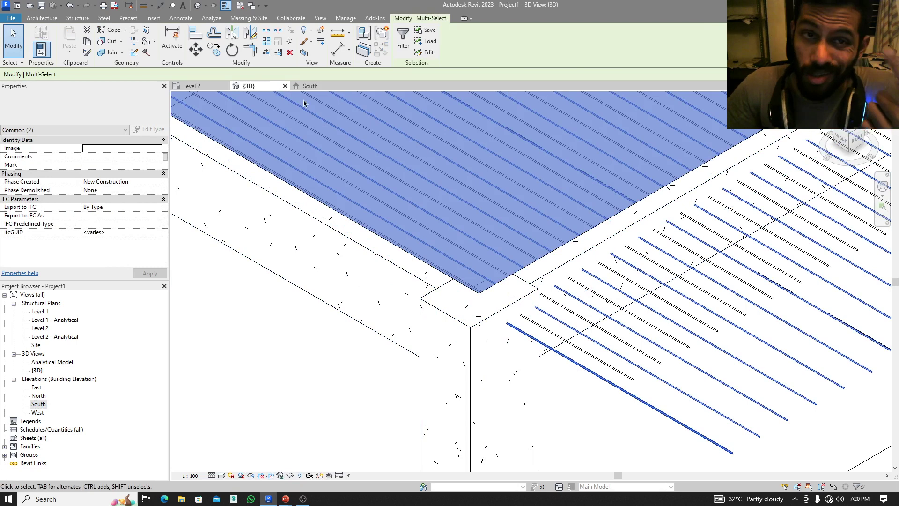
{"action": "left_click", "coordinate": [307, 86]}
{"action": "scroll", "coordinate": [257, 307], "scroll_direction": "up", "scroll_amount": 2}
{"action": "middle_click_drag", "start_coordinate": [287, 336], "coordinate": [370, 323]}
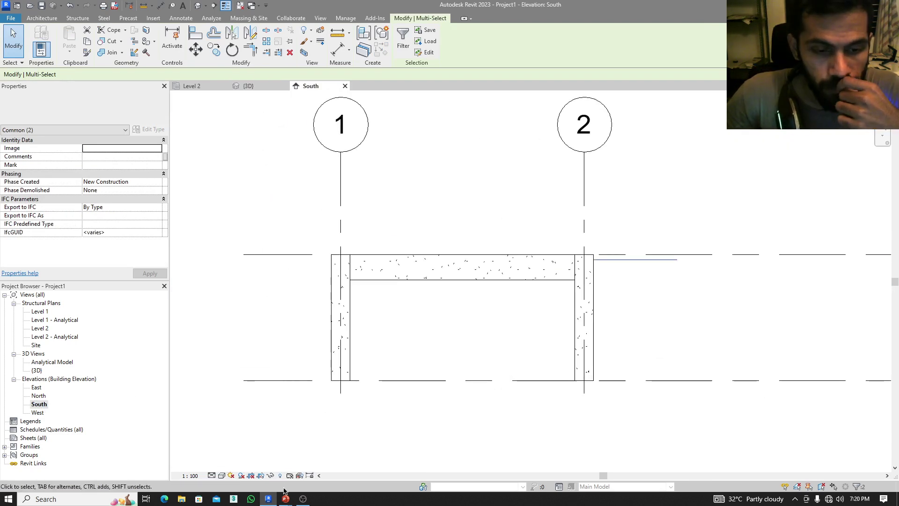
- Temporarily isolate the selected slab and rebar in the South elevation
{"action": "left_click", "coordinate": [270, 476]}
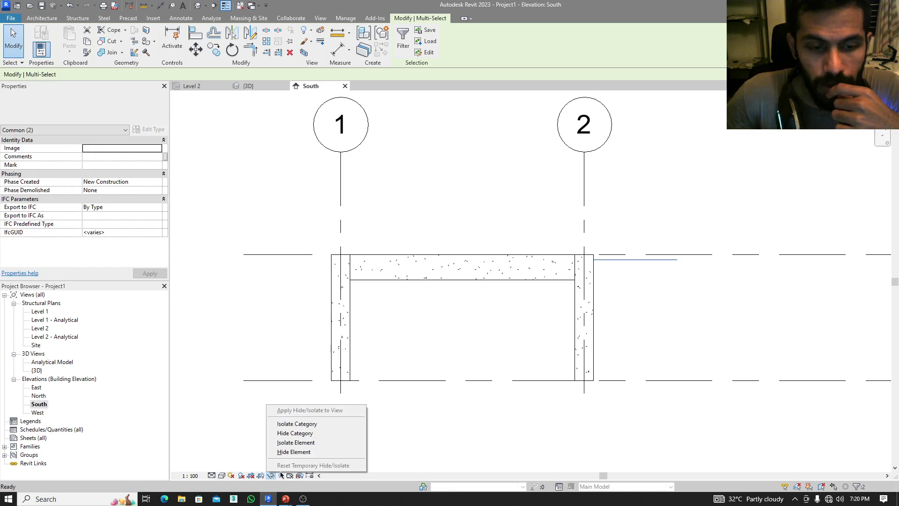
{"action": "left_click", "coordinate": [295, 442]}
{"action": "scroll", "coordinate": [395, 261], "scroll_direction": "up", "scroll_amount": 3}
{"action": "middle_click_drag", "start_coordinate": [395, 260], "coordinate": [357, 286]}
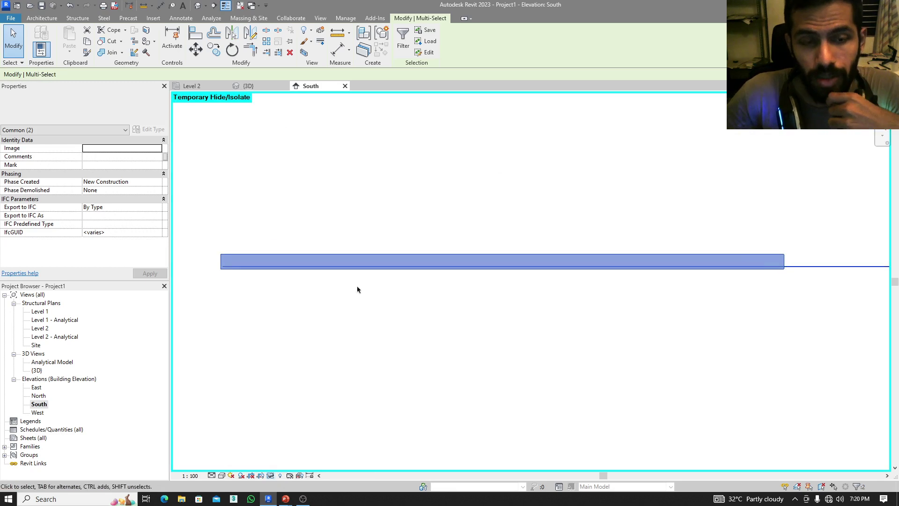
{"action": "left_click", "coordinate": [381, 299]}
{"action": "scroll", "coordinate": [351, 331], "scroll_direction": "down", "scroll_amount": 3}
{"action": "middle_click_drag", "start_coordinate": [351, 333], "coordinate": [473, 302]}
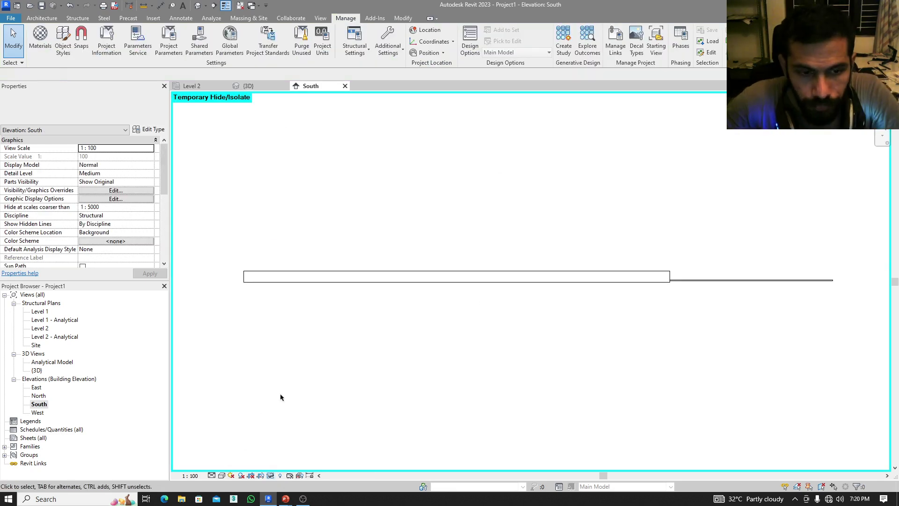
- Make the bottom rebar set display unobscured in the South view
{"action": "left_click", "coordinate": [696, 280]}
{"action": "scroll", "coordinate": [94, 224], "scroll_direction": "down", "scroll_amount": 5}
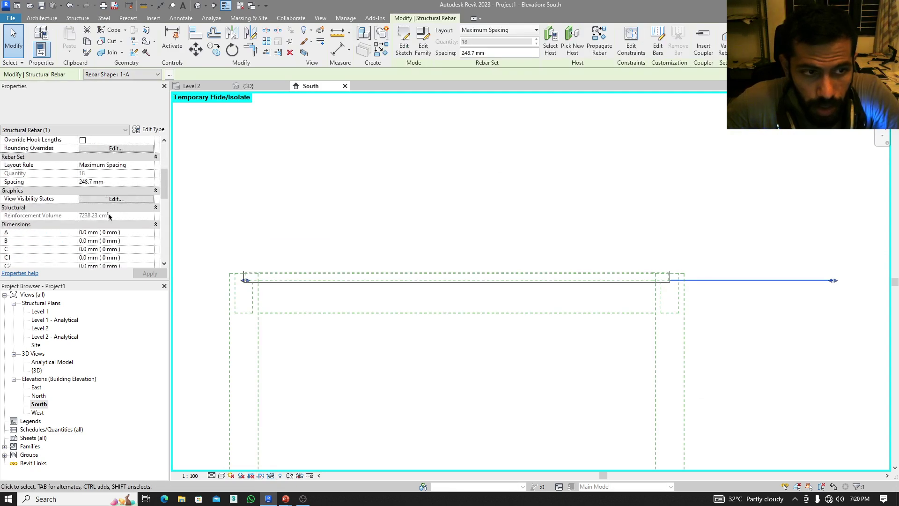
{"action": "left_click", "coordinate": [115, 199]}
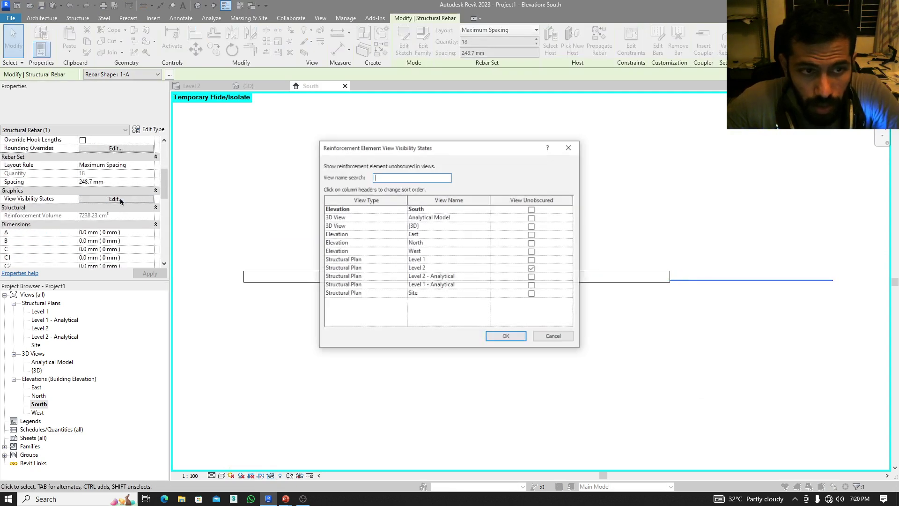
{"action": "left_click", "coordinate": [531, 209]}
{"action": "left_click", "coordinate": [509, 336]}
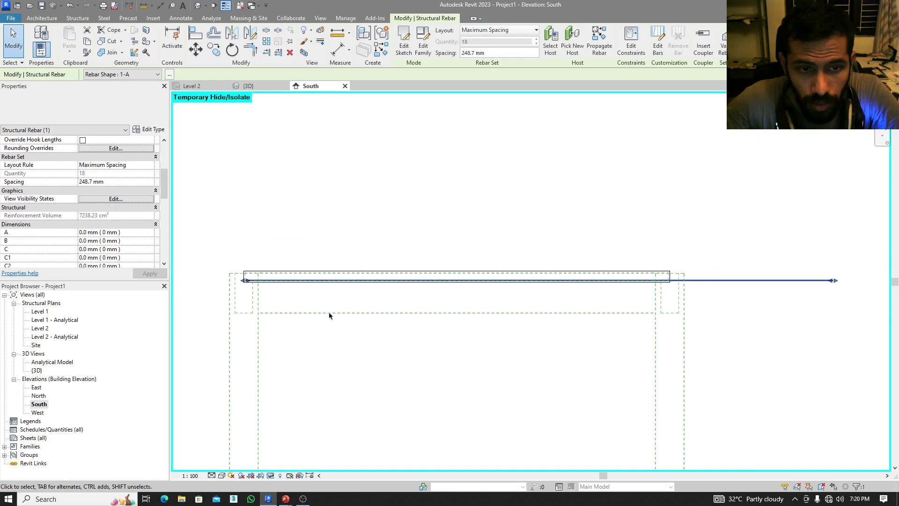
{"action": "scroll", "coordinate": [330, 280], "scroll_direction": "up", "scroll_amount": 4}
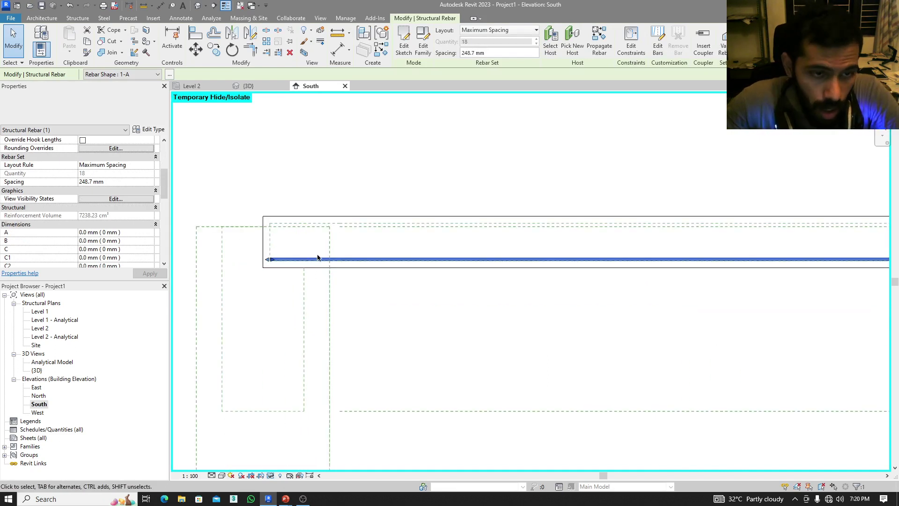
{"action": "scroll", "coordinate": [473, 276], "scroll_direction": "down", "scroll_amount": 4}
{"action": "key", "text": "alt+Tab"}
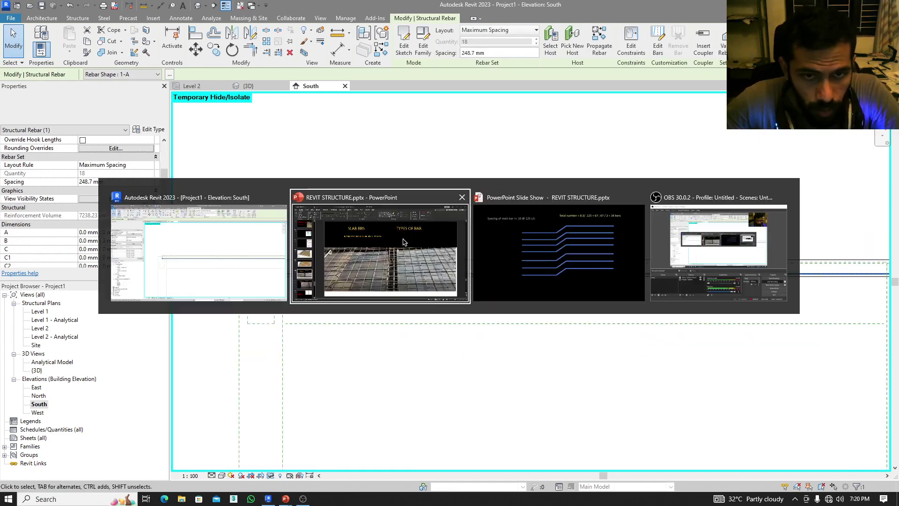
- Advance the slide show to the crank-bar calculation slide and draw a red pen mark on it
{"action": "left_click", "coordinate": [539, 250]}
{"action": "left_click", "coordinate": [538, 248]}
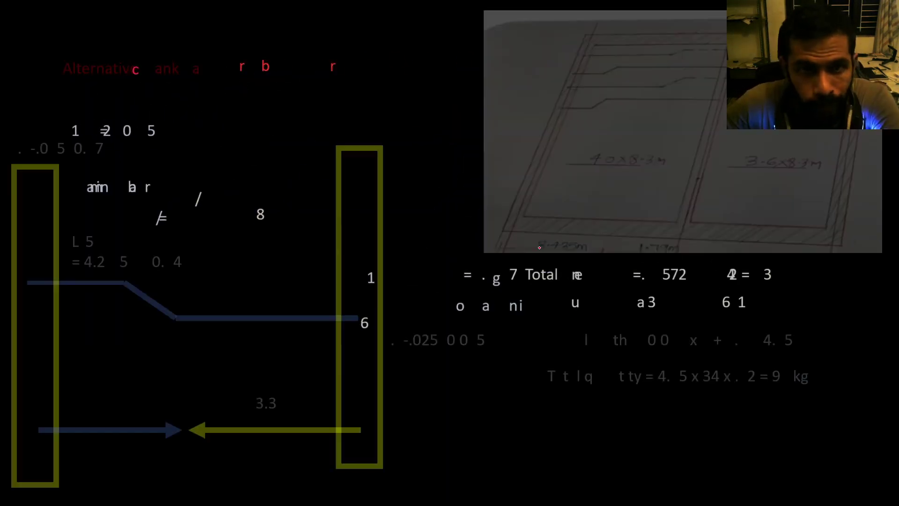
{"action": "left_click", "coordinate": [538, 247]}
{"action": "left_click", "coordinate": [538, 247]}
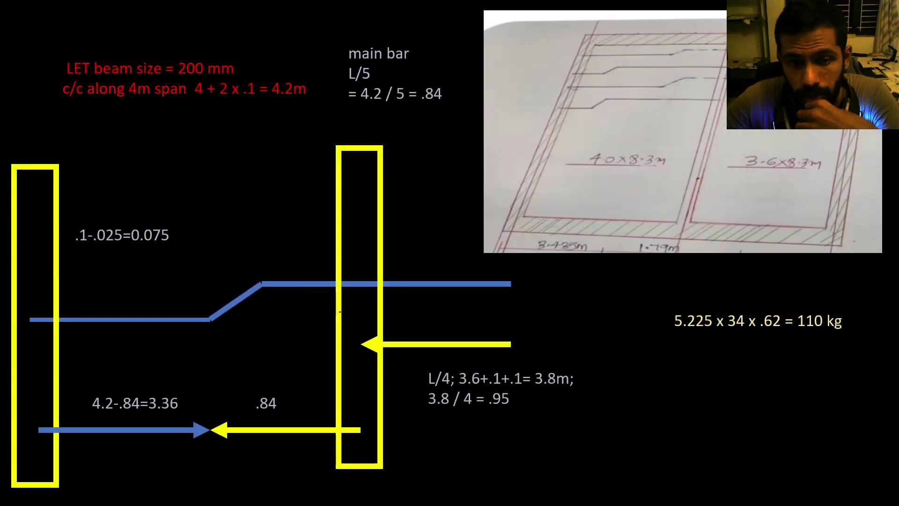
{"action": "left_click_drag", "start_coordinate": [360, 344], "coordinate": [217, 349]}
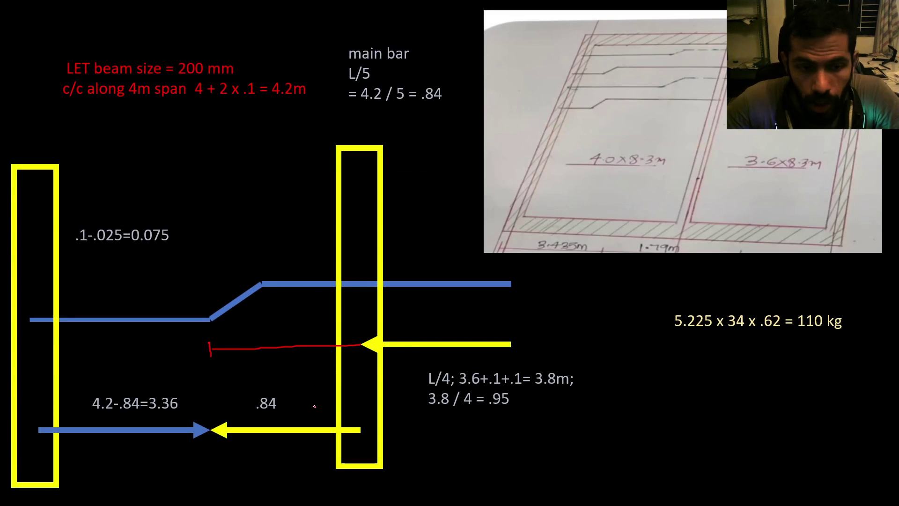
{"action": "key", "text": "alt+Tab"}
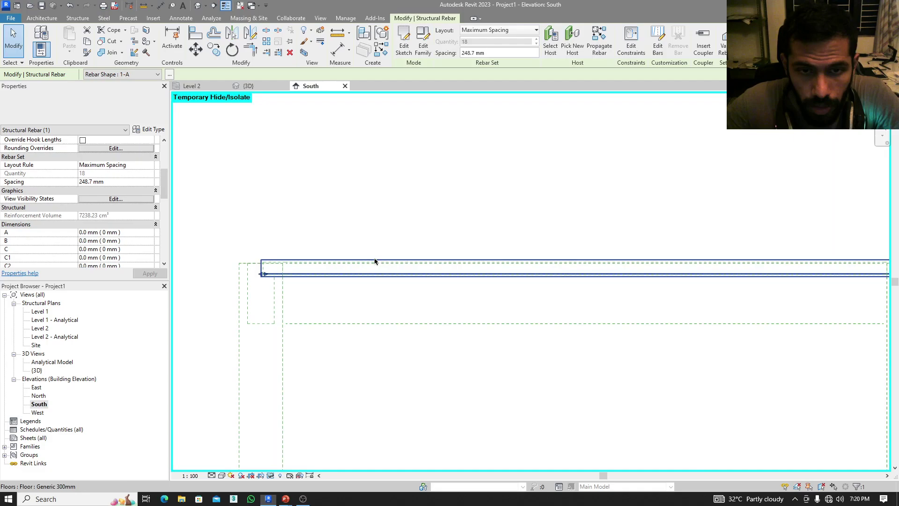
- Place a picked detail line offset 840 in from the slab's right end
{"action": "middle_click_drag", "start_coordinate": [376, 261], "coordinate": [423, 289]}
{"action": "left_click", "coordinate": [473, 324]}
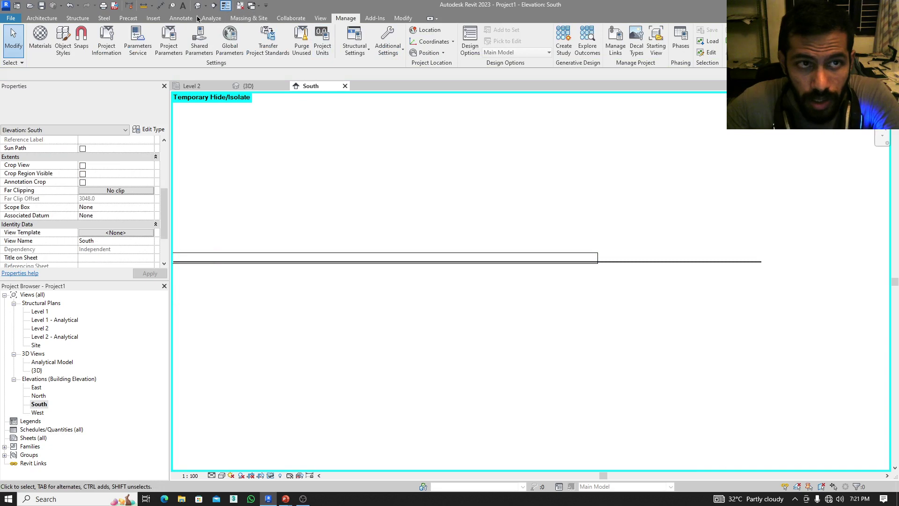
{"action": "left_click", "coordinate": [180, 17]}
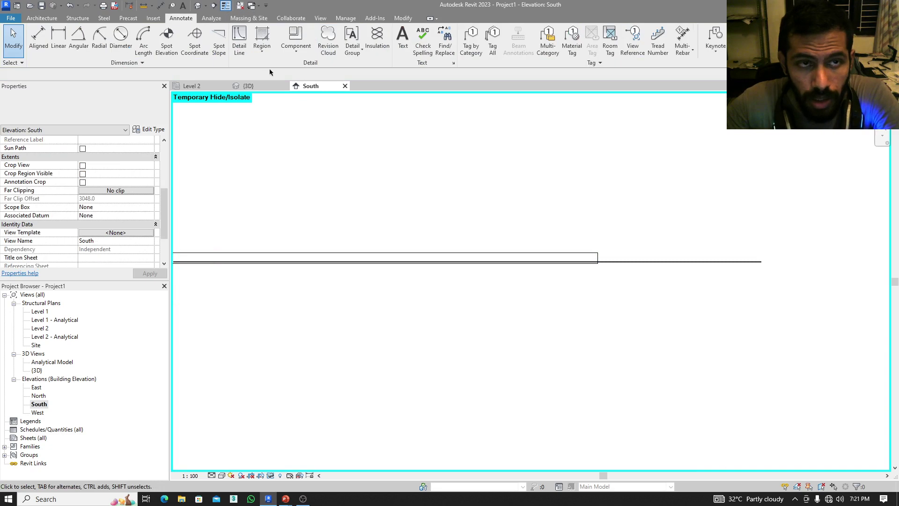
{"action": "left_click", "coordinate": [239, 39]}
{"action": "left_click", "coordinate": [421, 52]}
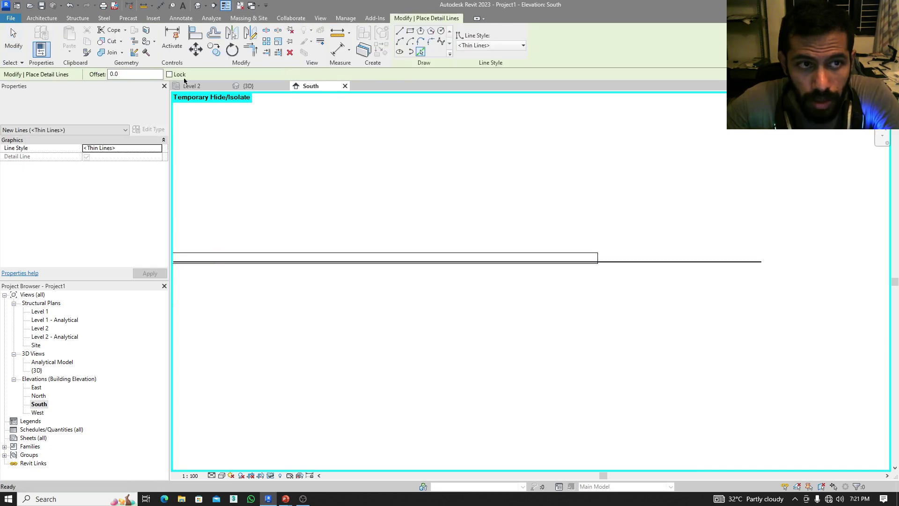
{"action": "left_click", "coordinate": [115, 74]}
{"action": "type", "text": "84"}
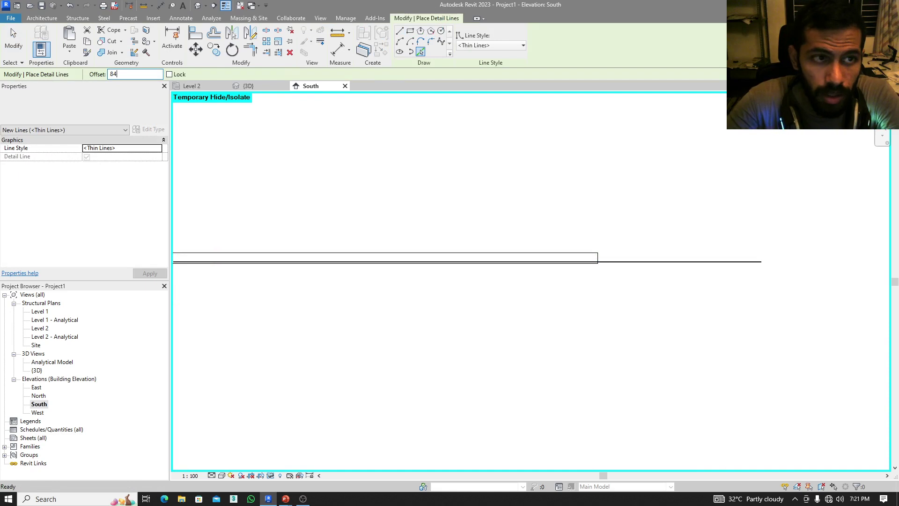
{"action": "scroll", "coordinate": [611, 241], "scroll_direction": "up", "scroll_amount": 5}
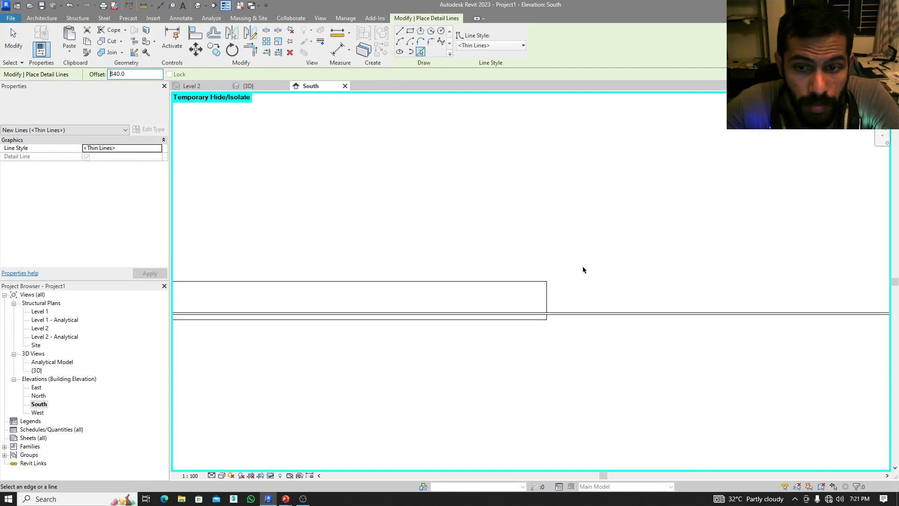
{"action": "scroll", "coordinate": [547, 295], "scroll_direction": "down", "scroll_amount": 2}
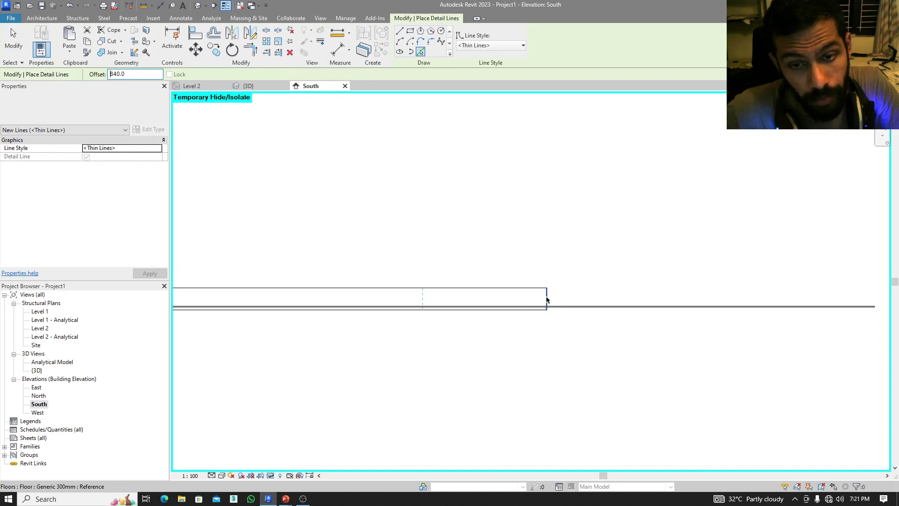
{"action": "left_click", "coordinate": [547, 298]}
{"action": "key", "text": "Escape"}
{"action": "key", "text": "Escape"}
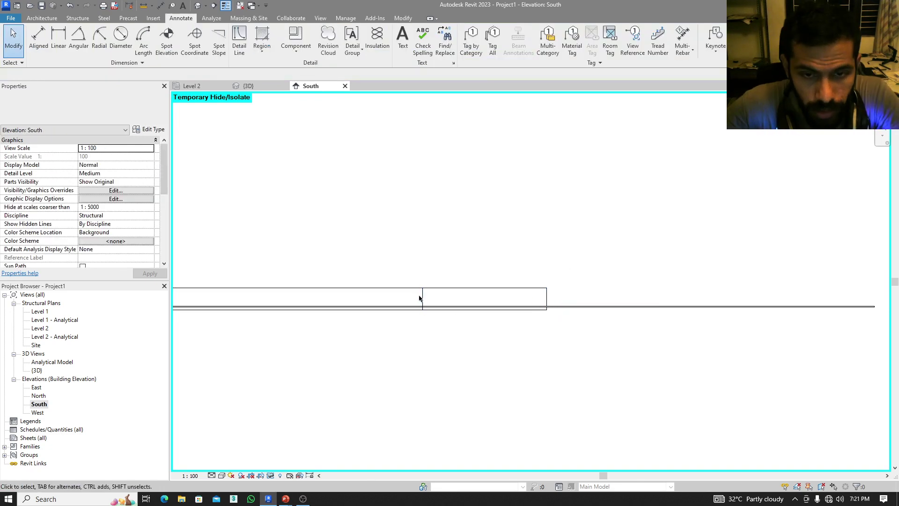
- Extend the detail line down through the slab, then select the bottom rebar
{"action": "left_click", "coordinate": [422, 301]}
{"action": "middle_click_drag", "start_coordinate": [442, 354], "coordinate": [458, 287]}
{"action": "mouse_move", "coordinate": [438, 243]}
{"action": "left_mouse_down"}
{"action": "mouse_move", "coordinate": [434, 365]}
{"action": "mouse_move", "coordinate": [438, 357]}
{"action": "left_mouse_up"}
{"action": "left_click", "coordinate": [481, 256]}
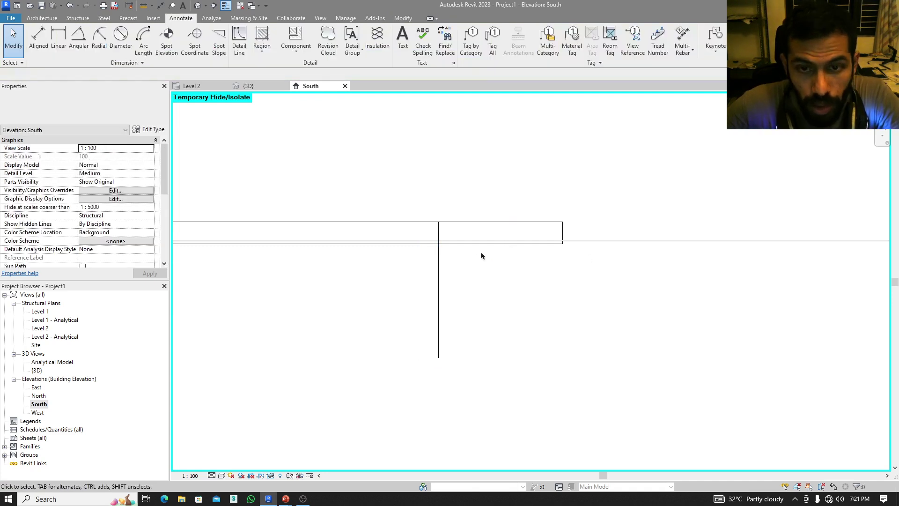
{"action": "left_click", "coordinate": [599, 245]}
- In the rebar sketch, align the bar's end to the vertical detail line
{"action": "left_click", "coordinate": [403, 42]}
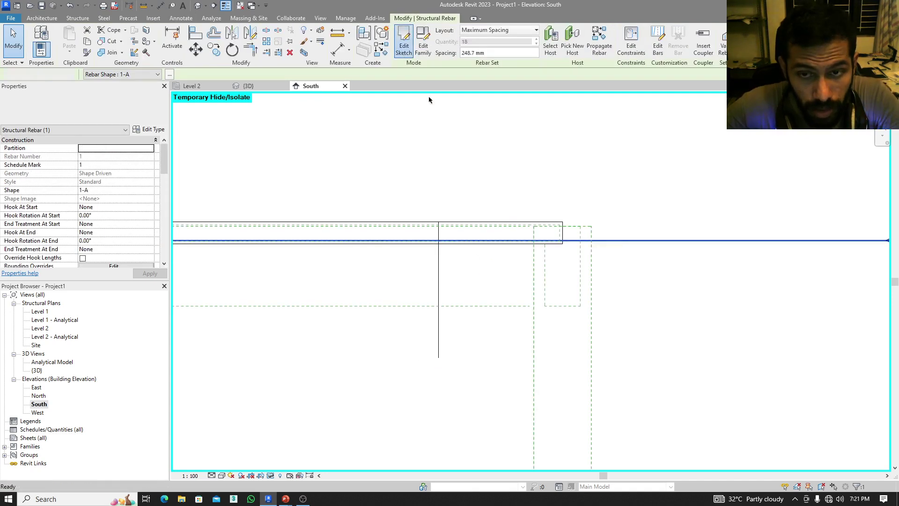
{"action": "scroll", "coordinate": [547, 271], "scroll_direction": "up", "scroll_amount": 3}
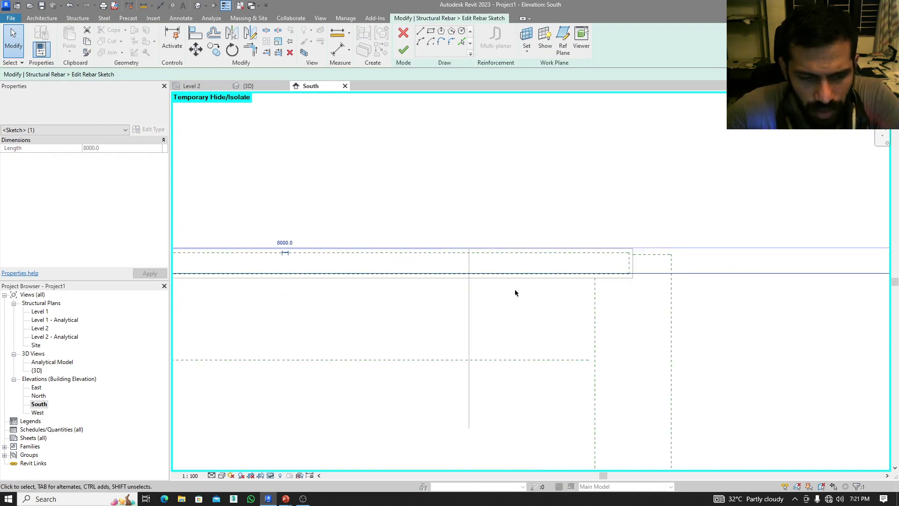
{"action": "key", "text": "a"}
{"action": "key", "text": "l"}
{"action": "left_click", "coordinate": [470, 283]}
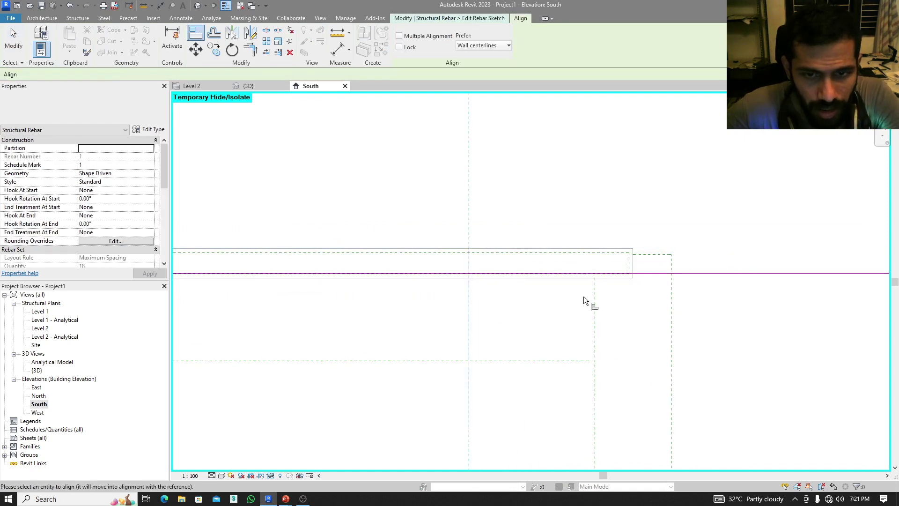
{"action": "middle_click_drag", "start_coordinate": [584, 296], "coordinate": [451, 294]}
{"action": "scroll", "coordinate": [451, 294], "scroll_direction": "down", "scroll_amount": 1}
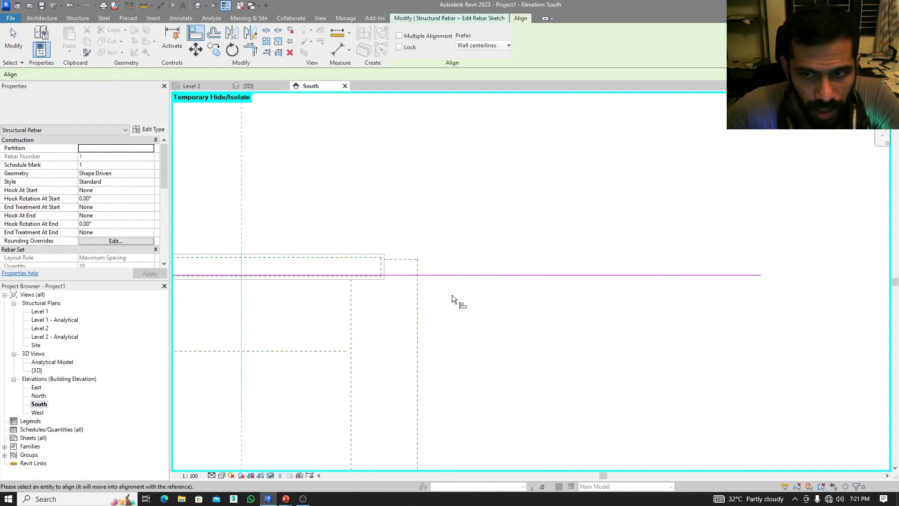
{"action": "left_click", "coordinate": [762, 275]}
{"action": "middle_click_drag", "start_coordinate": [592, 312], "coordinate": [726, 315]}
{"action": "scroll", "coordinate": [417, 265], "scroll_direction": "up", "scroll_amount": 3}
{"action": "scroll", "coordinate": [455, 266], "scroll_direction": "up", "scroll_amount": 3}
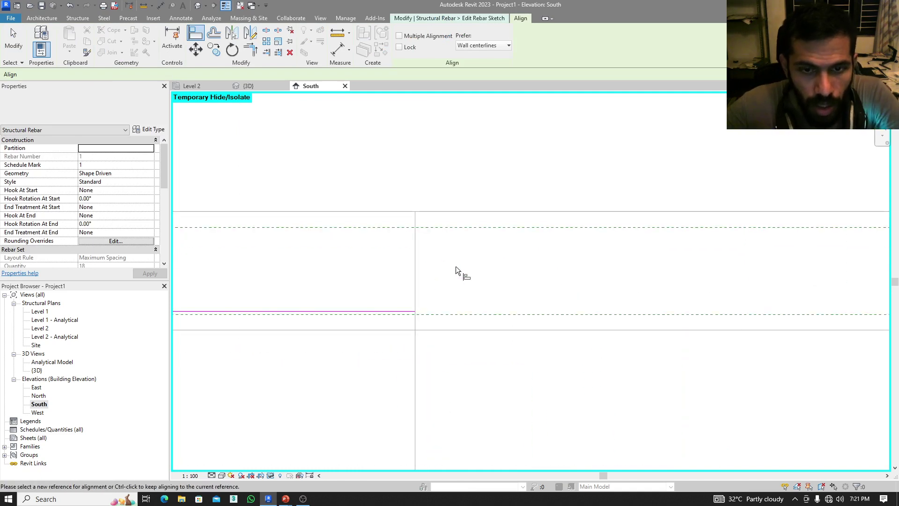
- Sketch a 45° sloped crank rising into a top horizontal segment ending at the slab corner
{"action": "key", "text": "Escape"}
{"action": "key", "text": "Escape"}
{"action": "left_click", "coordinate": [420, 31]}
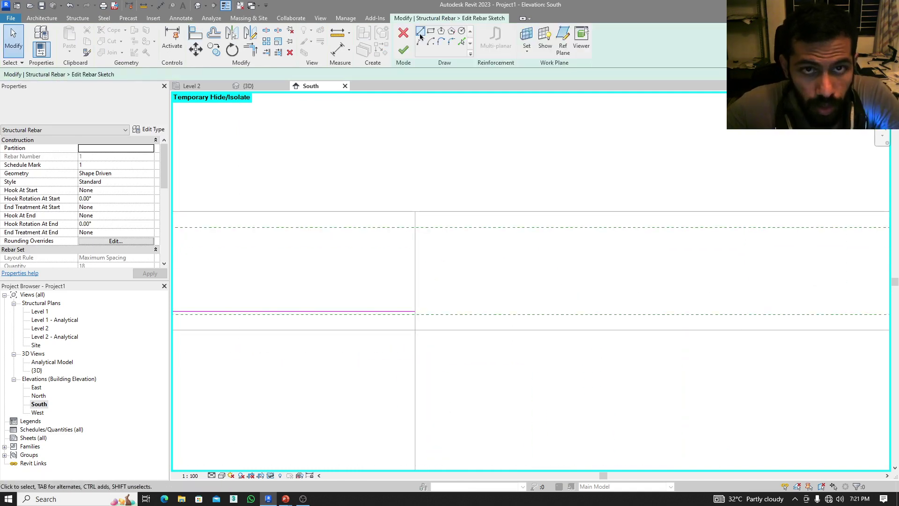
{"action": "left_click", "coordinate": [414, 310]}
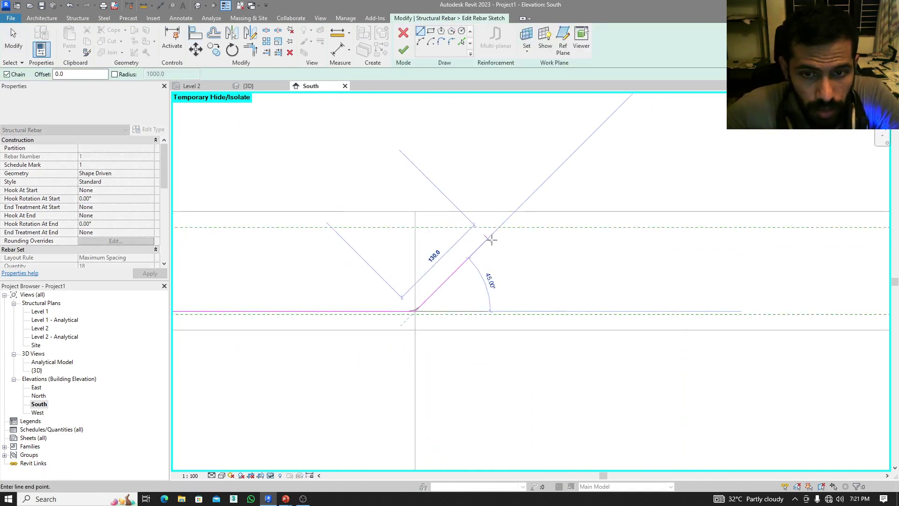
{"action": "left_click", "coordinate": [487, 236]}
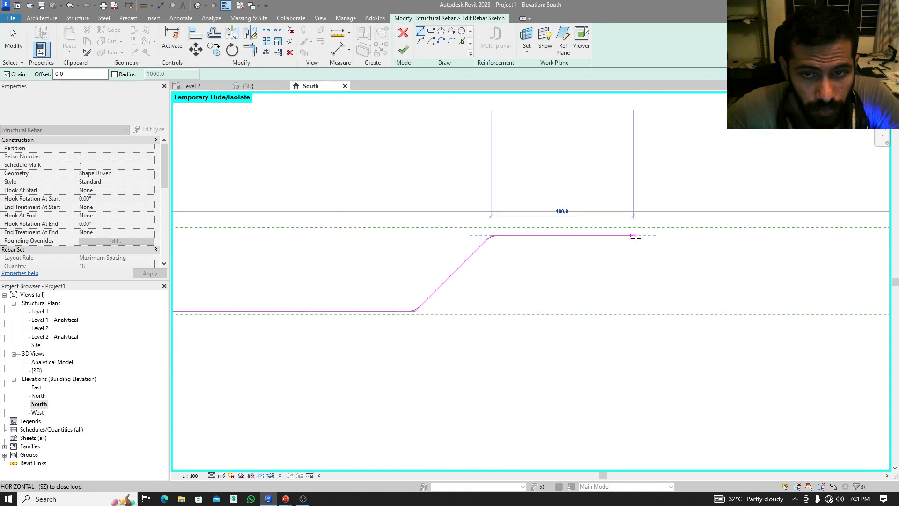
{"action": "middle_click_drag", "start_coordinate": [632, 237], "coordinate": [465, 240]}
{"action": "scroll", "coordinate": [465, 241], "scroll_direction": "down", "scroll_amount": 2}
{"action": "middle_click_drag", "start_coordinate": [582, 250], "coordinate": [487, 241]}
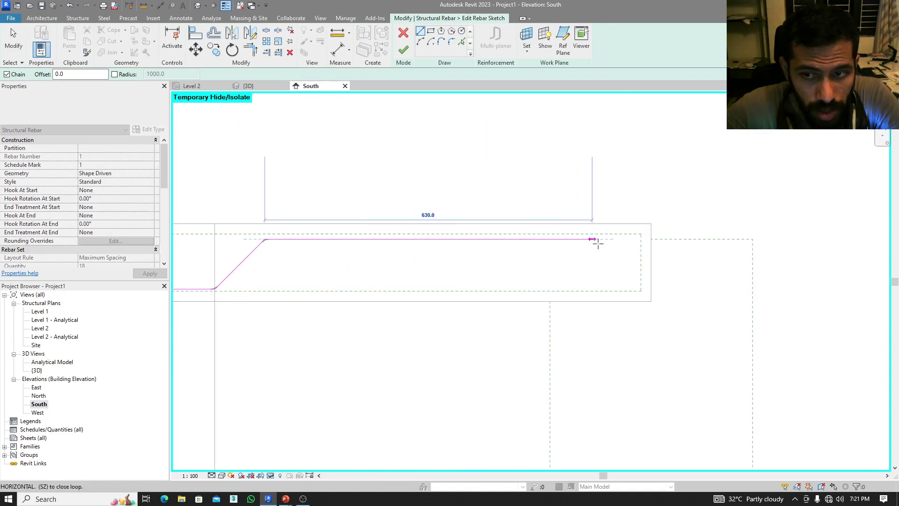
{"action": "left_click", "coordinate": [650, 240]}
{"action": "key", "text": "Escape"}
{"action": "key", "text": "Escape"}
{"action": "left_click", "coordinate": [648, 239]}
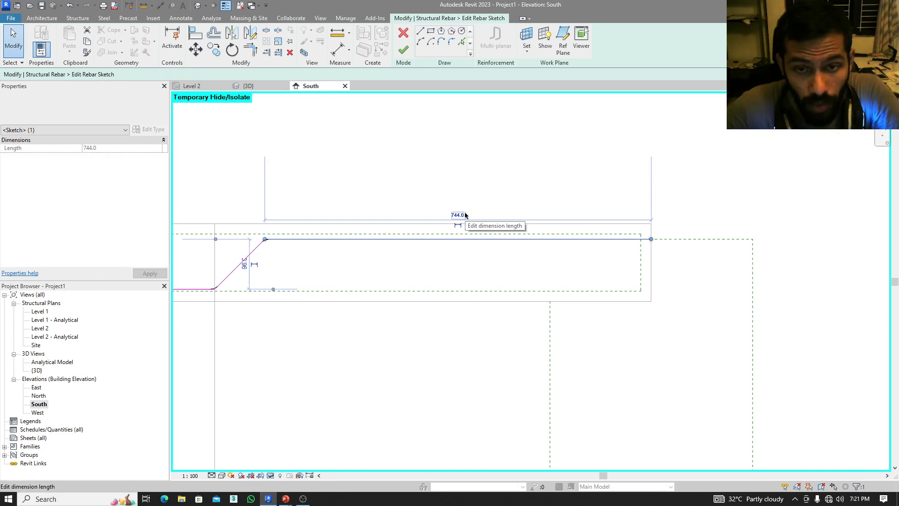
- Lengthen the top segment by 950, from 744.0 to 1694.0, and review the sketch
{"action": "key", "text": "alt+Tab"}
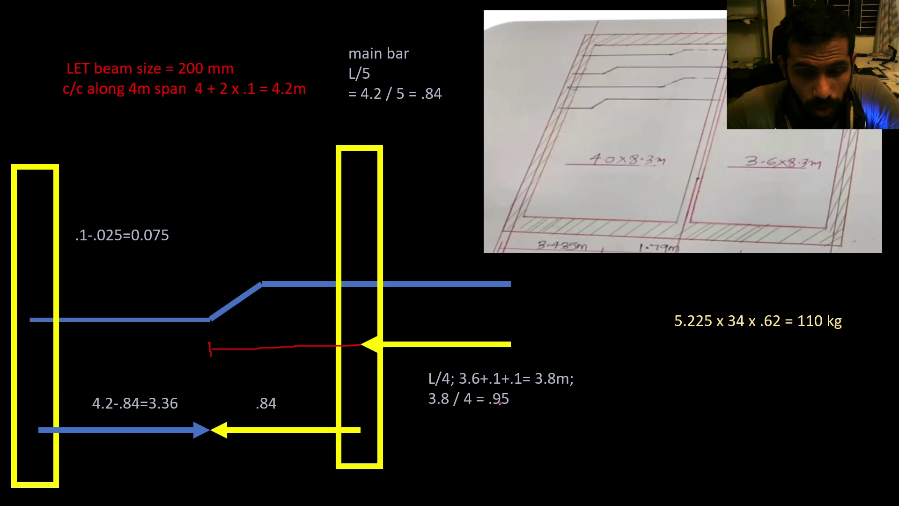
{"action": "key", "text": "alt+Tab"}
{"action": "left_click", "coordinate": [453, 213]}
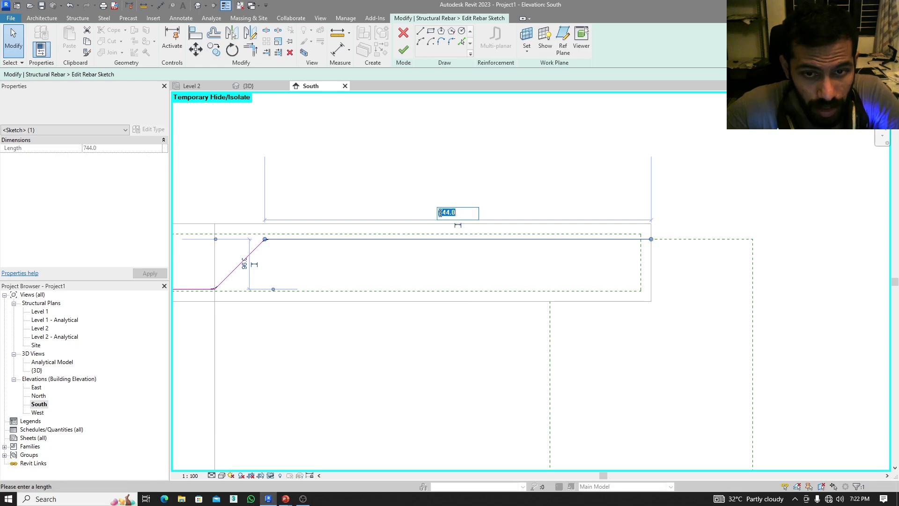
{"action": "left_click", "coordinate": [441, 214]}
{"action": "type", "text": "-"}
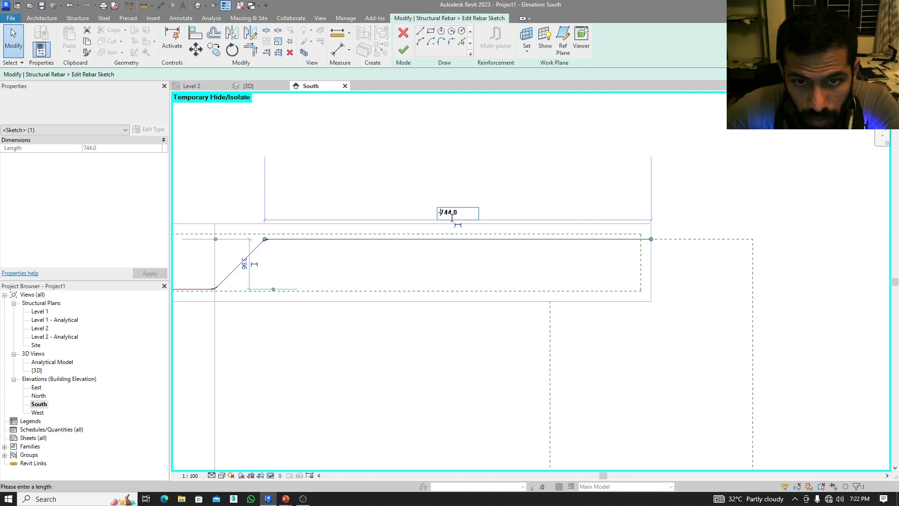
{"action": "key", "text": "BackSpace"}
{"action": "type", "text": "="}
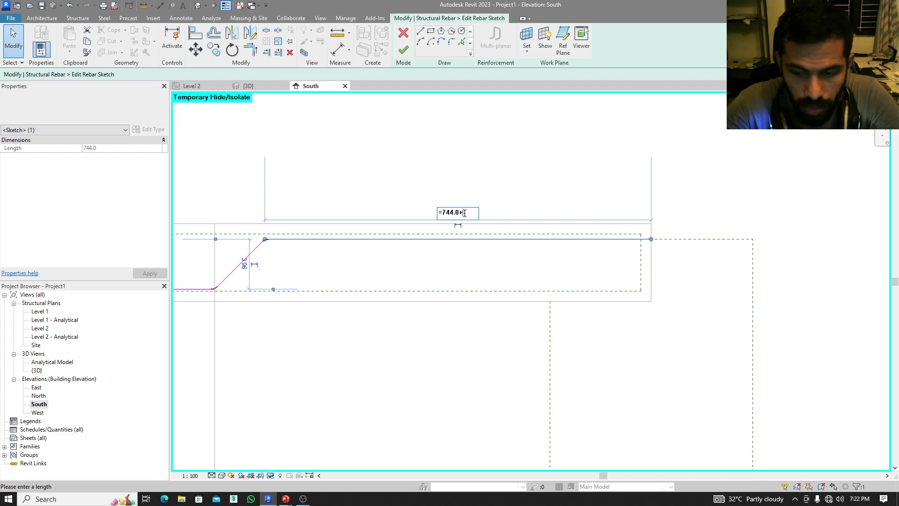
{"action": "key", "text": "Return"}
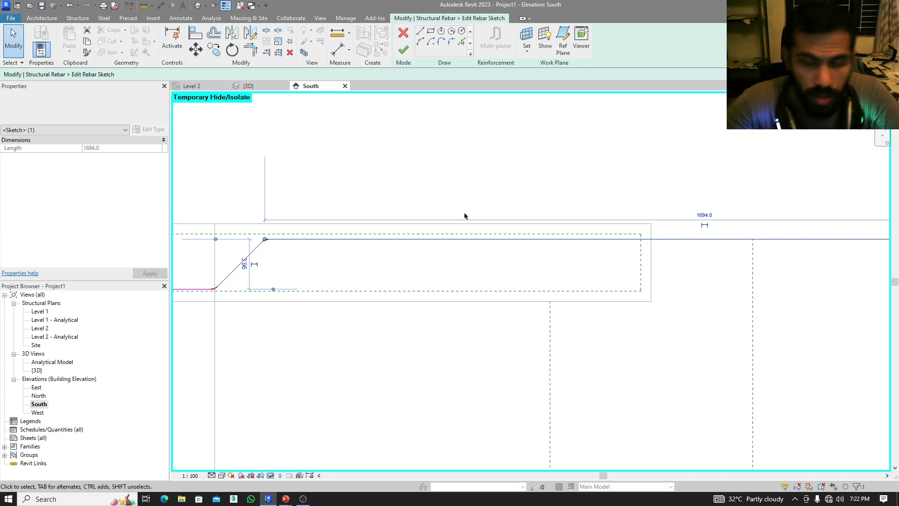
{"action": "scroll", "coordinate": [641, 182], "scroll_direction": "down", "scroll_amount": 5}
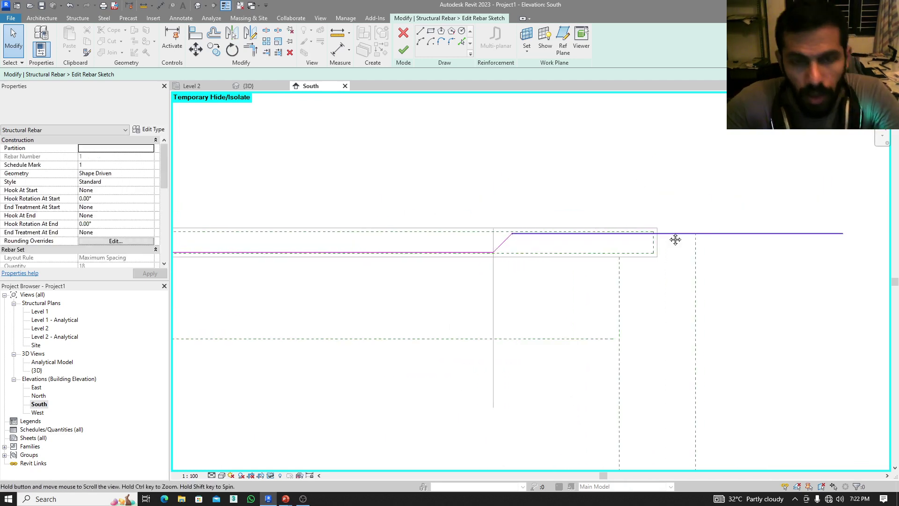
{"action": "middle_click_drag", "start_coordinate": [582, 213], "coordinate": [581, 212]}
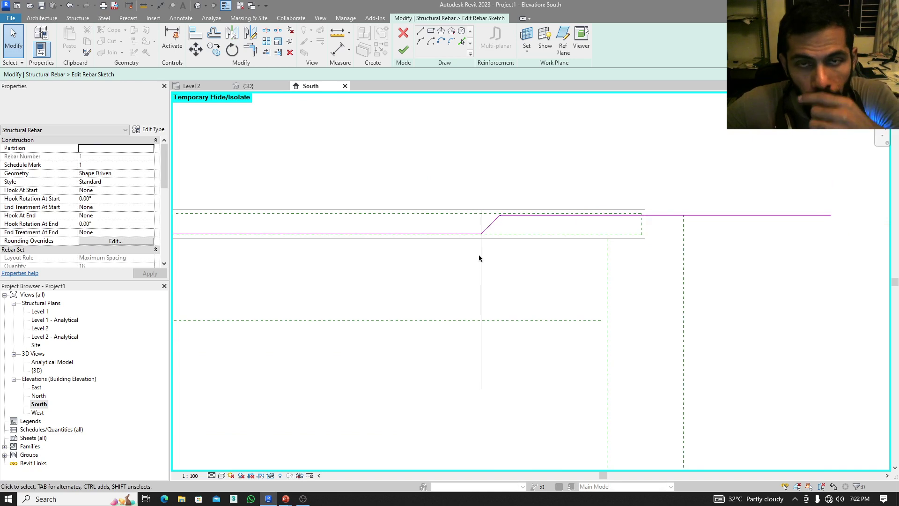
{"action": "middle_click_drag", "start_coordinate": [450, 142], "coordinate": [458, 167]}
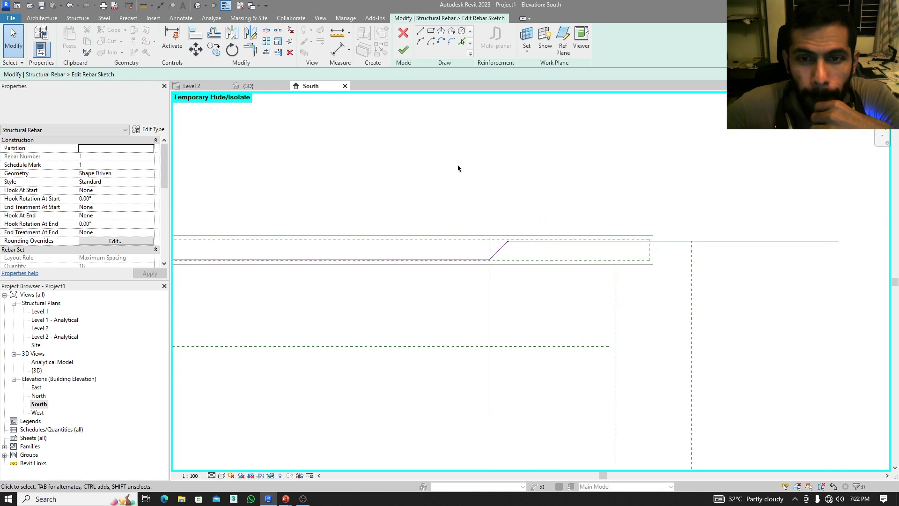
- Finish the cranked rebar sketch and centre the bend in the view
{"action": "left_click", "coordinate": [406, 52]}
{"action": "scroll", "coordinate": [518, 180], "scroll_direction": "up", "scroll_amount": 5}
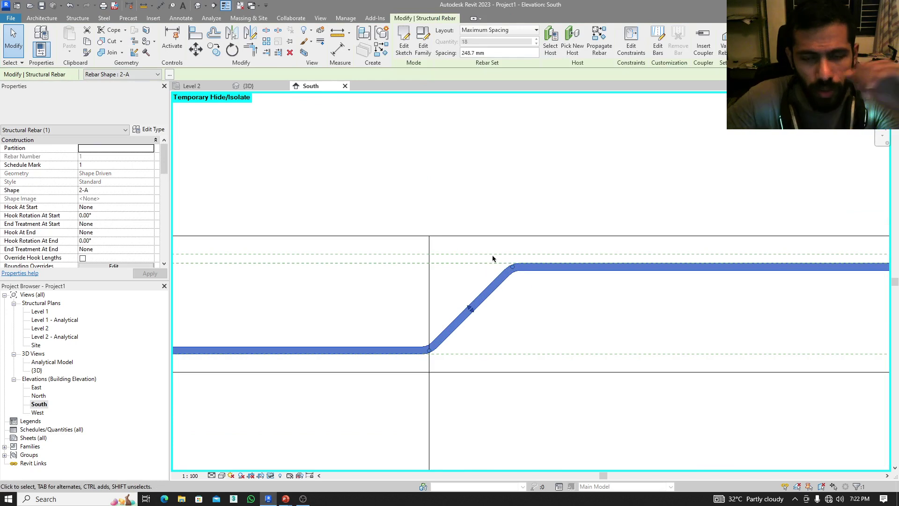
{"action": "middle_click_drag", "start_coordinate": [614, 210], "coordinate": [510, 238]}
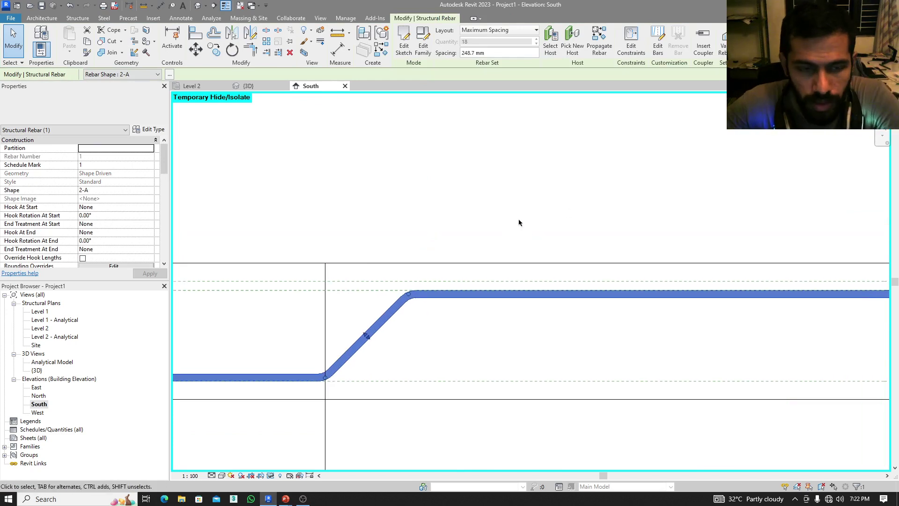
- Change the cranked bar's top segment offset from -10.0 mm to 0.0 mm
{"action": "left_click", "coordinate": [517, 224]}
{"action": "left_click", "coordinate": [502, 296]}
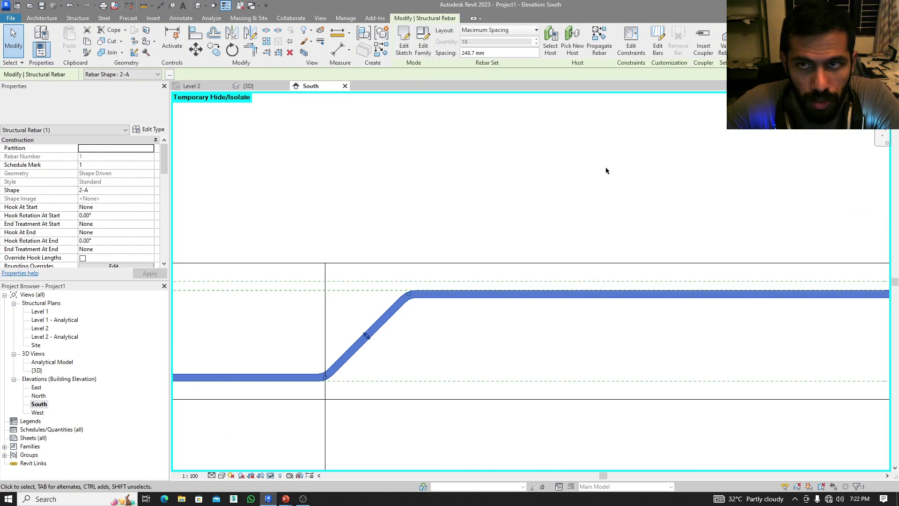
{"action": "left_click", "coordinate": [632, 42]}
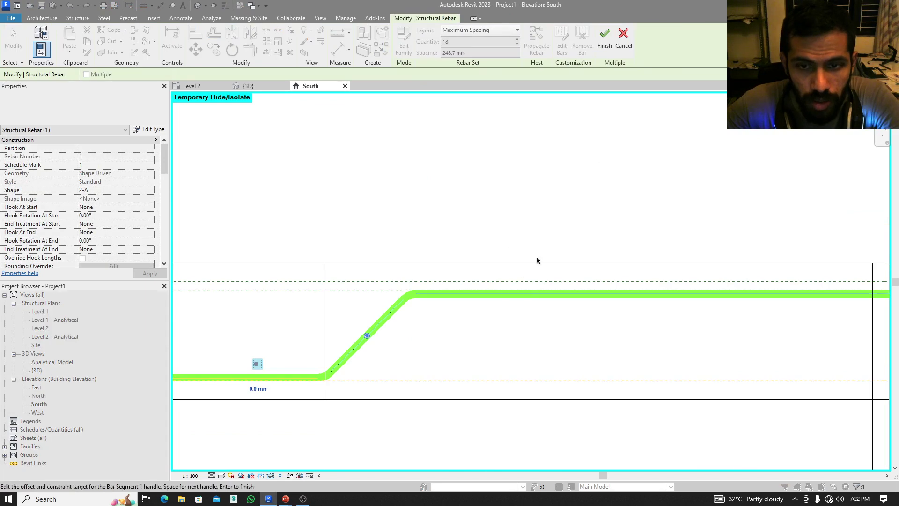
{"action": "left_click", "coordinate": [511, 288]}
{"action": "left_click", "coordinate": [657, 284]}
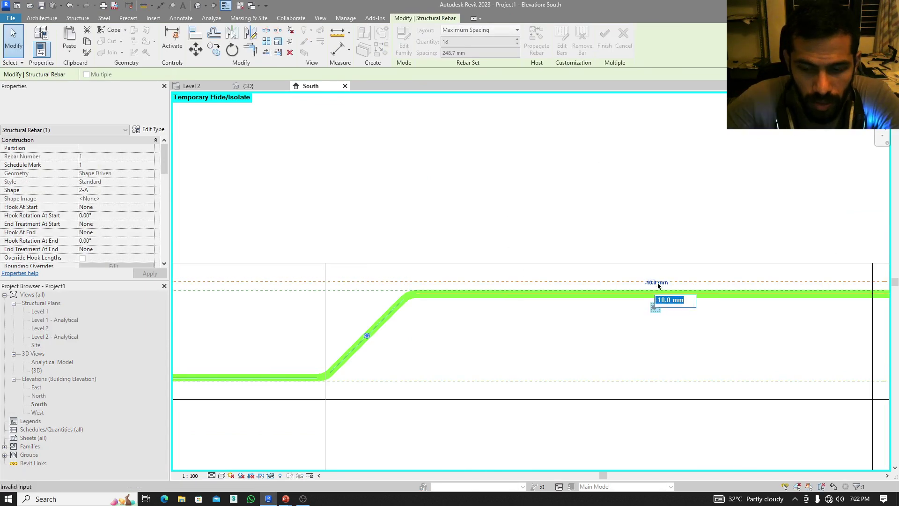
{"action": "type", "text": "0"}
{"action": "key", "text": "Return"}
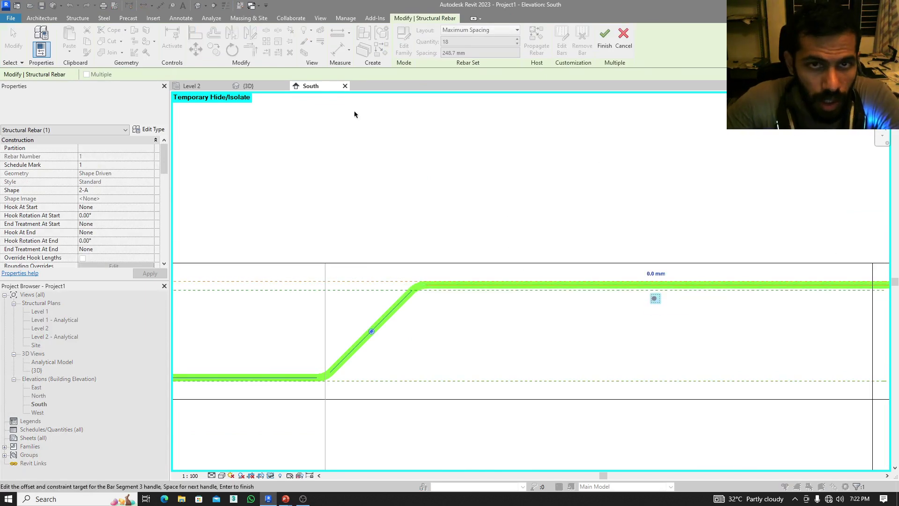
{"action": "left_click", "coordinate": [604, 37]}
- Keep the 8T bar type and compare the bar with the rebar diagram slide
{"action": "left_click", "coordinate": [84, 108]}
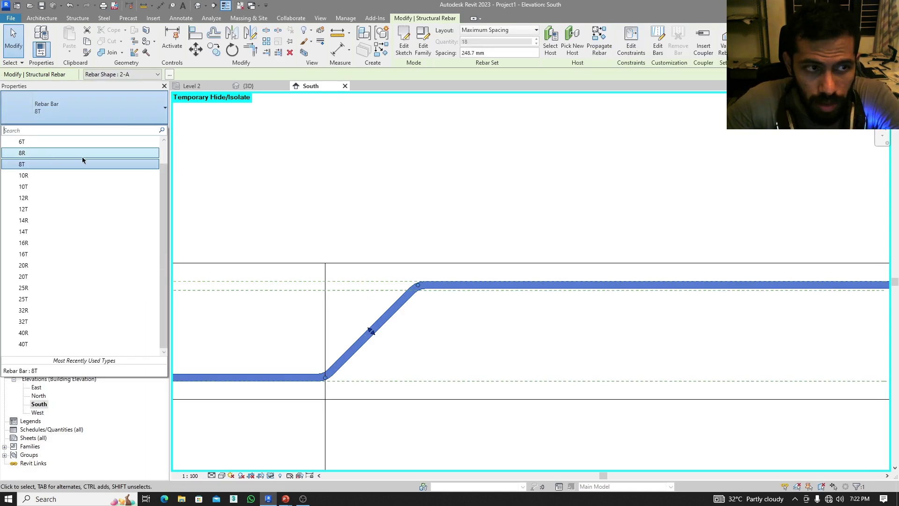
{"action": "left_click", "coordinate": [30, 166]}
{"action": "scroll", "coordinate": [424, 195], "scroll_direction": "down", "scroll_amount": 3}
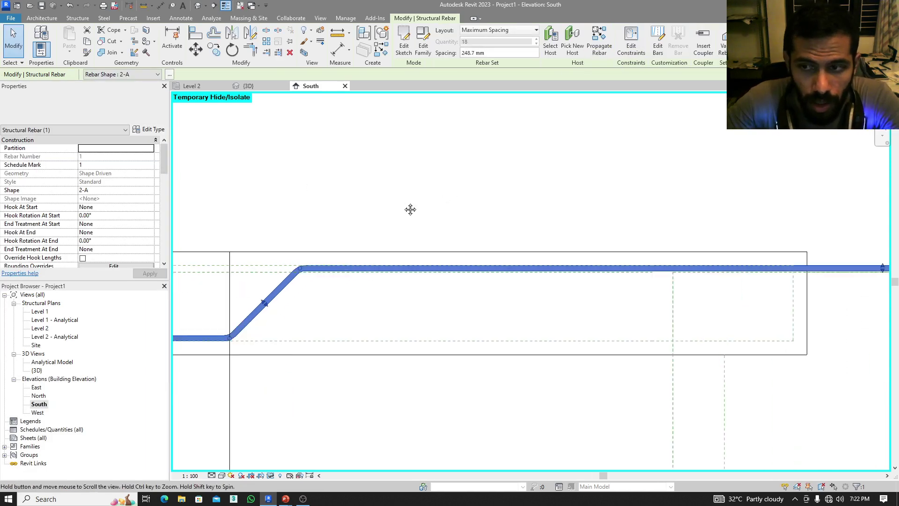
{"action": "scroll", "coordinate": [556, 209], "scroll_direction": "down", "scroll_amount": 2}
{"action": "middle_click_drag", "start_coordinate": [556, 209], "coordinate": [772, 196]}
{"action": "scroll", "coordinate": [421, 233], "scroll_direction": "down", "scroll_amount": 2}
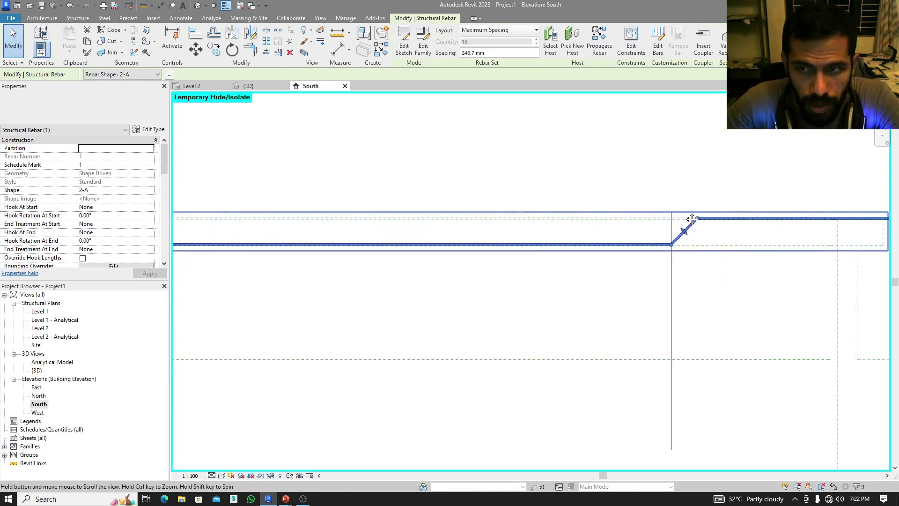
{"action": "middle_click_drag", "start_coordinate": [421, 233], "coordinate": [375, 243]}
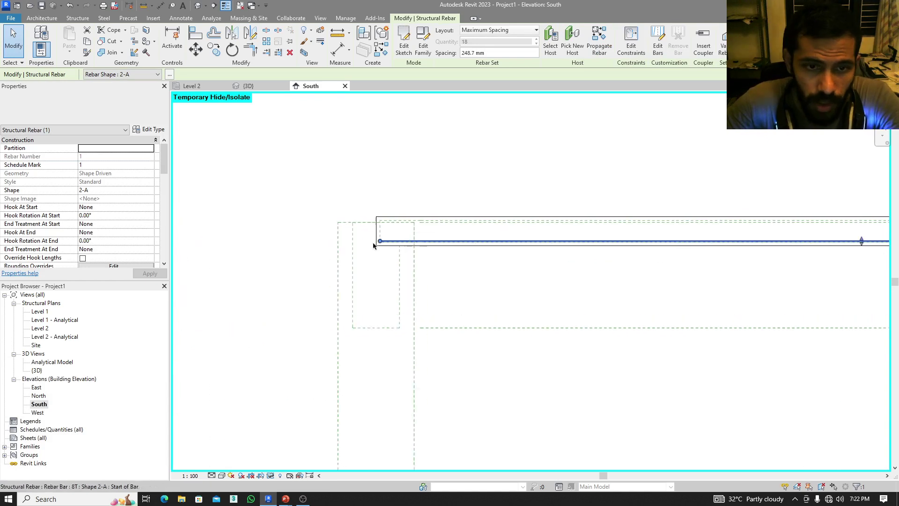
{"action": "scroll", "coordinate": [368, 247], "scroll_direction": "up", "scroll_amount": 2}
{"action": "key", "text": "alt+Tab"}
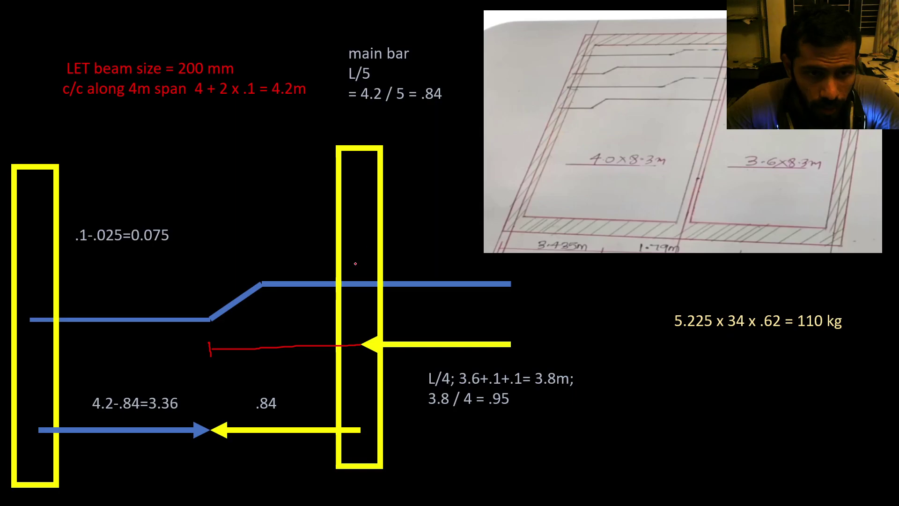
{"action": "key", "text": "alt+Tab"}
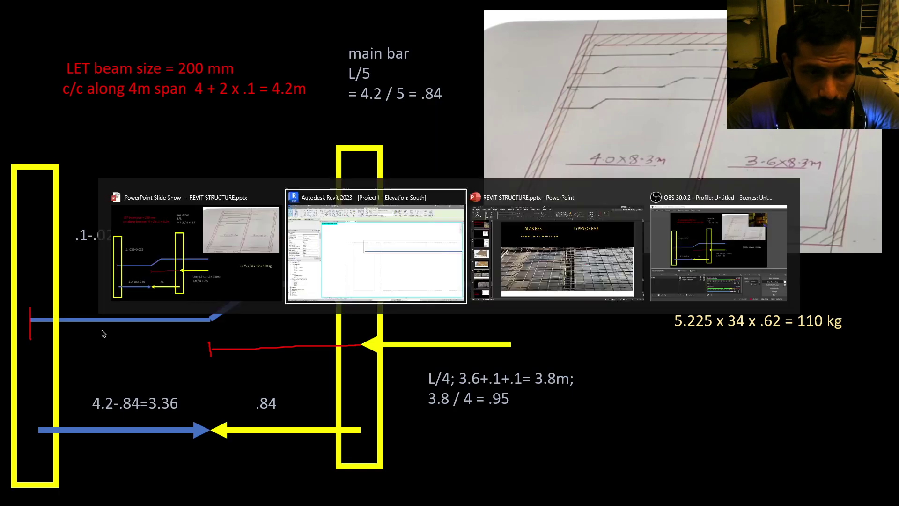
{"action": "scroll", "coordinate": [397, 247], "scroll_direction": "up", "scroll_amount": 2}
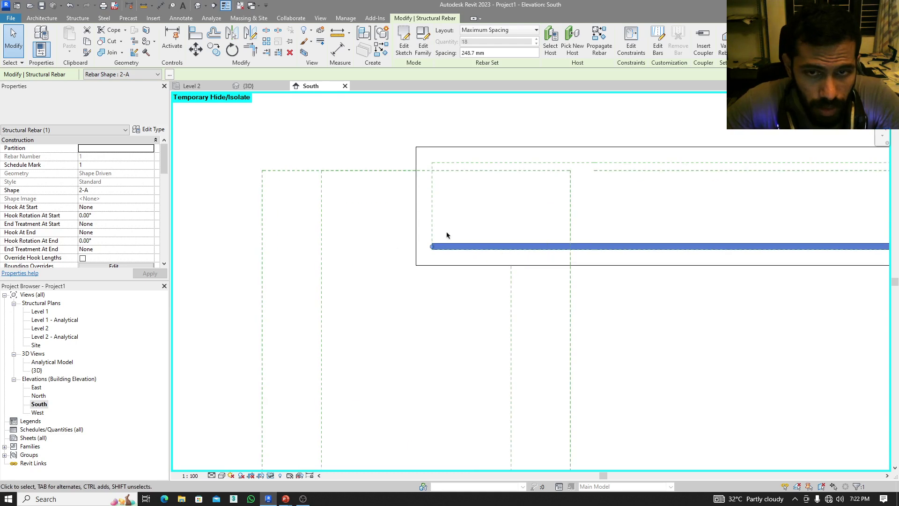
- Check the start-of-bar handle's 0.0 mm offset, leaving it unchanged, then bring up Temporary Hide/Isolate
{"action": "left_click", "coordinate": [631, 42]}
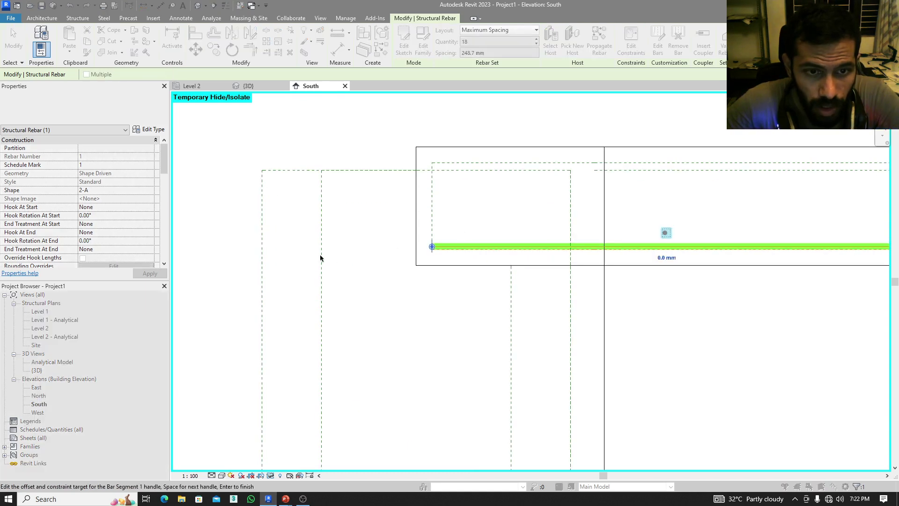
{"action": "left_click", "coordinate": [432, 247]}
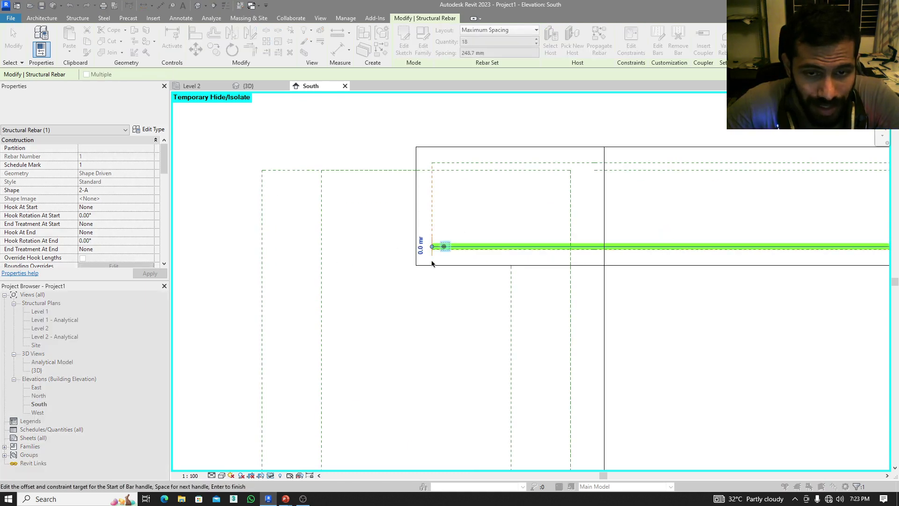
{"action": "scroll", "coordinate": [340, 237], "scroll_direction": "down", "scroll_amount": 3}
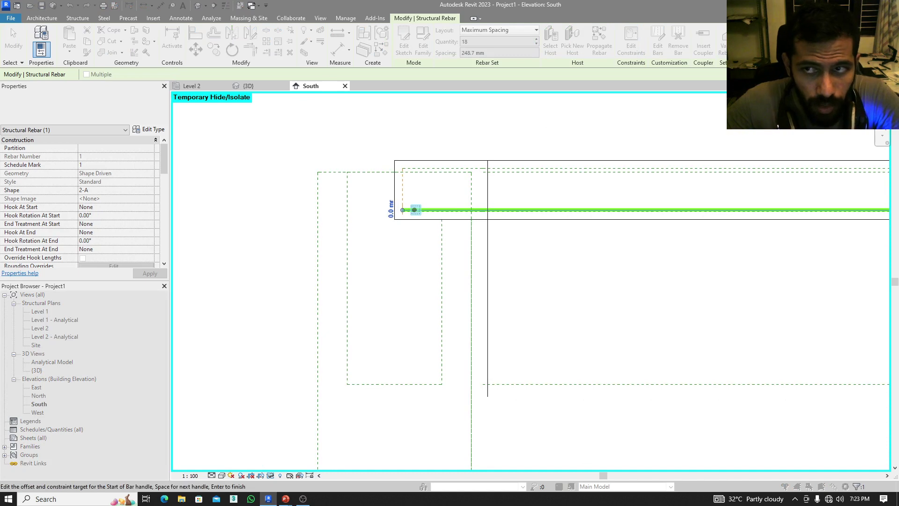
{"action": "key", "text": "Return"}
{"action": "scroll", "coordinate": [372, 174], "scroll_direction": "up", "scroll_amount": 3}
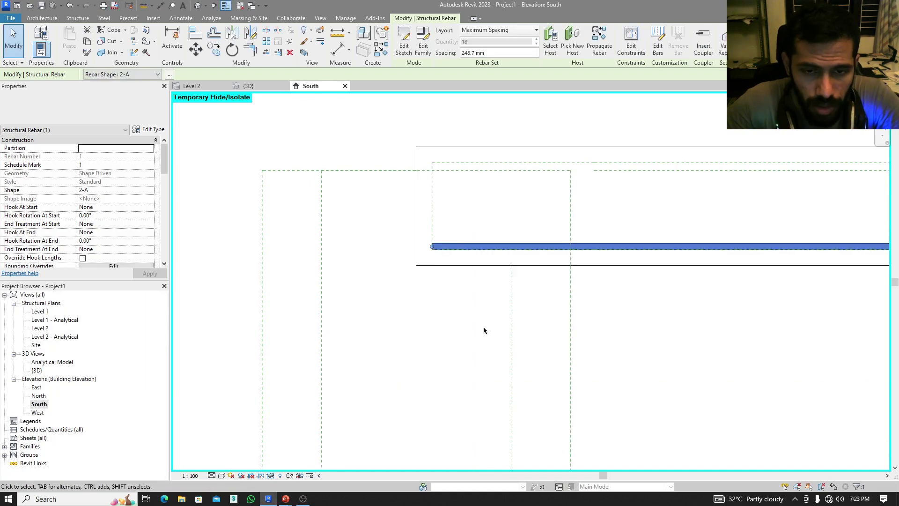
{"action": "left_click", "coordinate": [271, 475]}
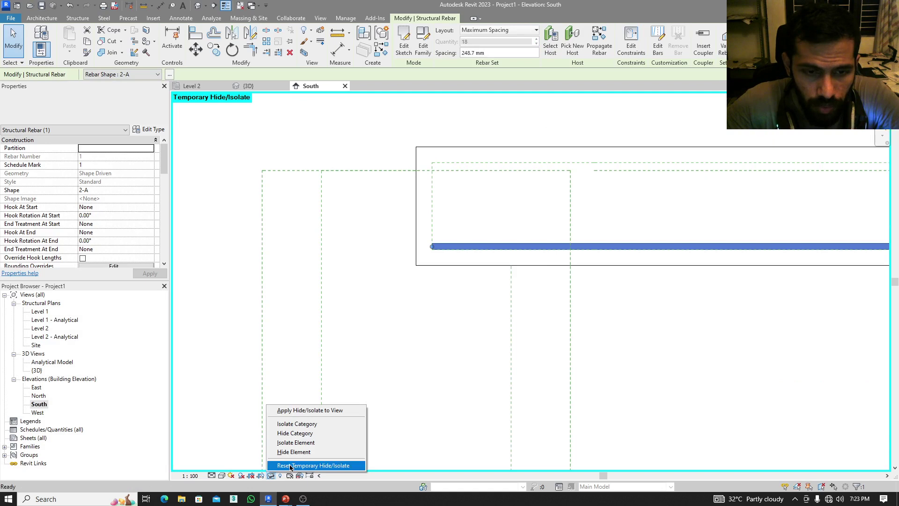
- Reset Temporary Hide/Isolate and bring the beam and column ends into view
{"action": "left_click", "coordinate": [291, 464]}
{"action": "scroll", "coordinate": [337, 291], "scroll_direction": "down", "scroll_amount": 2}
{"action": "middle_click_drag", "start_coordinate": [345, 287], "coordinate": [353, 257]}
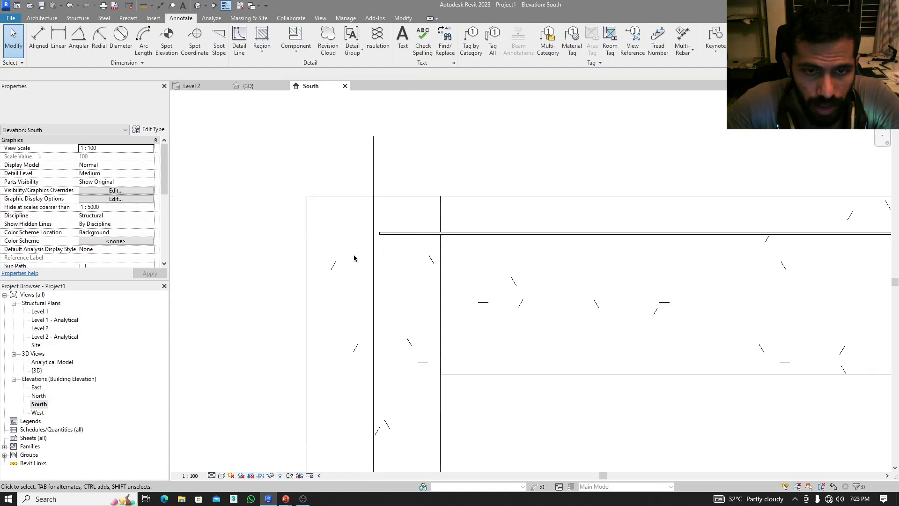
{"action": "scroll", "coordinate": [395, 245], "scroll_direction": "down", "scroll_amount": 4}
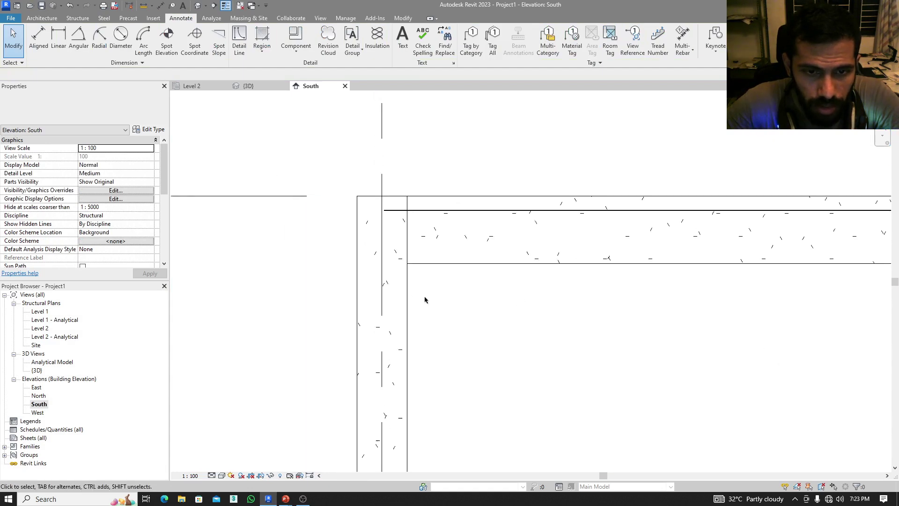
{"action": "scroll", "coordinate": [405, 248], "scroll_direction": "up", "scroll_amount": 3}
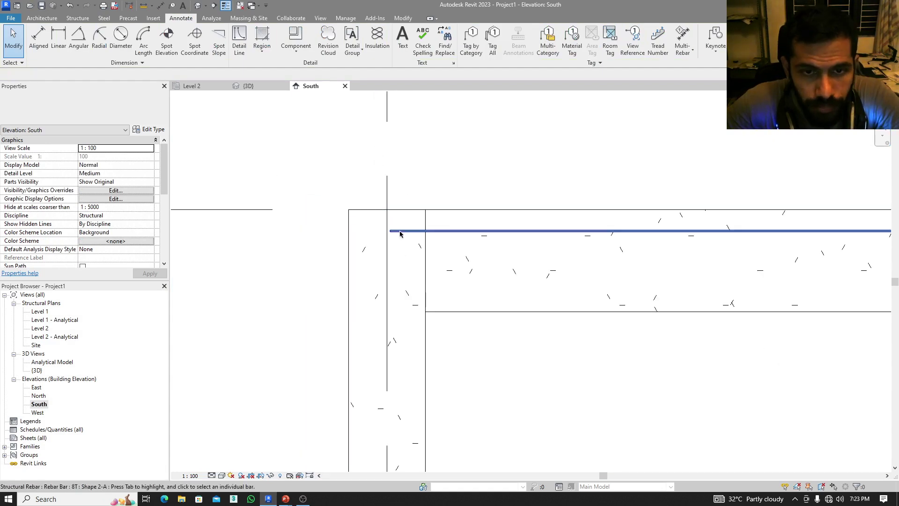
- Edit the top slab rebar's constraints and cycle to its start-of-bar handle
{"action": "left_click", "coordinate": [396, 232]}
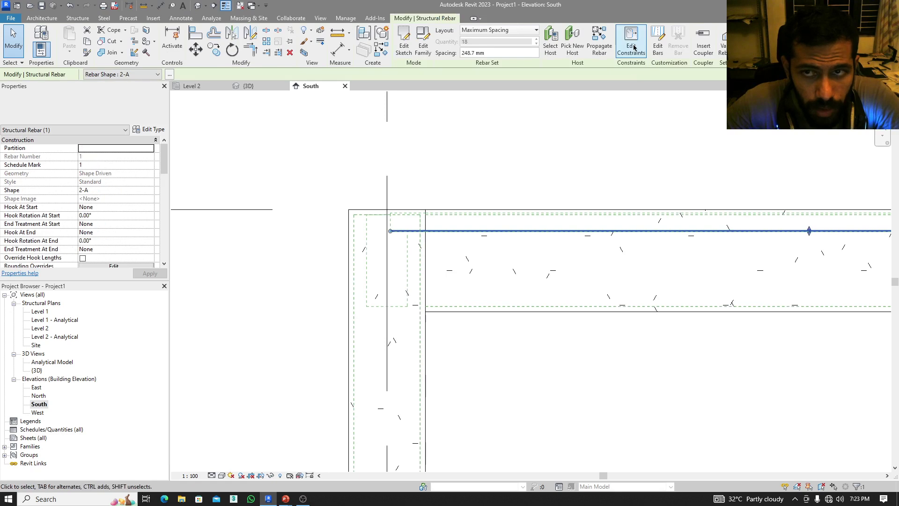
{"action": "left_click", "coordinate": [657, 47]}
{"action": "scroll", "coordinate": [419, 185], "scroll_direction": "up", "scroll_amount": 2}
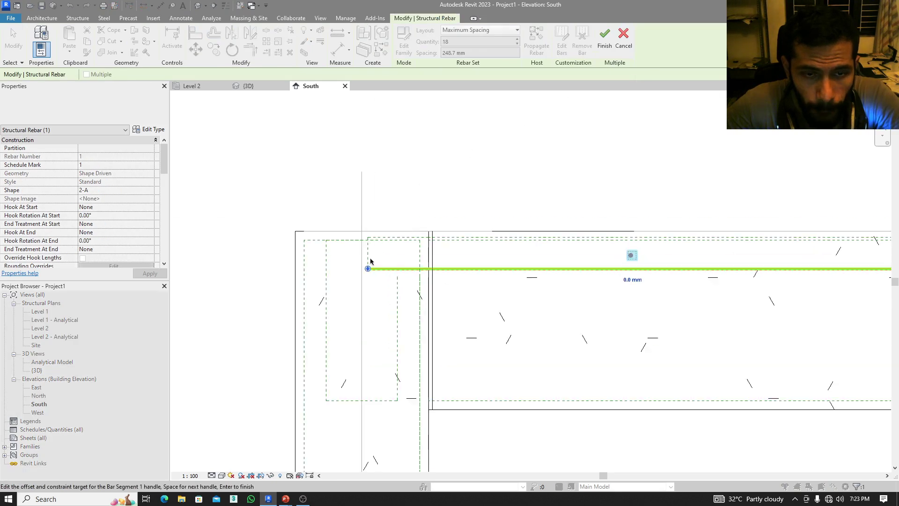
{"action": "scroll", "coordinate": [369, 261], "scroll_direction": "up", "scroll_amount": 2}
{"action": "key", "text": "space"}
{"action": "scroll", "coordinate": [391, 307], "scroll_direction": "down", "scroll_amount": 1}
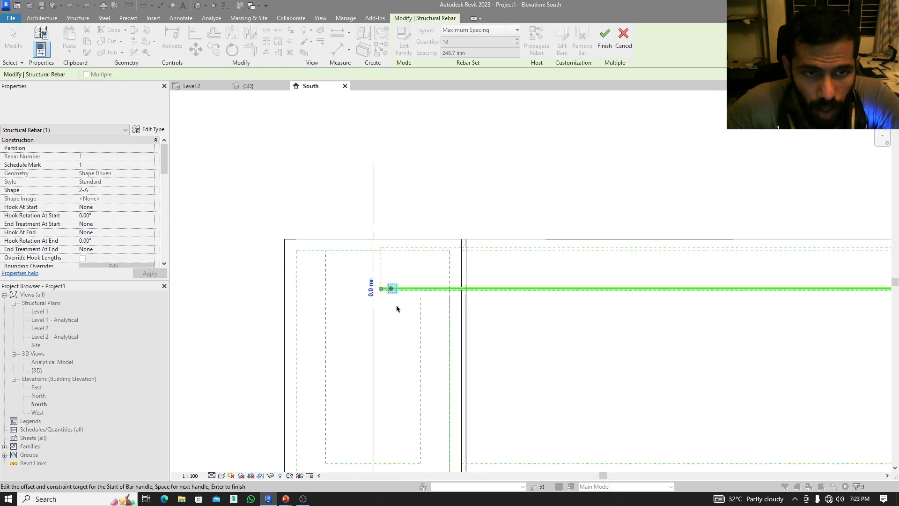
{"action": "middle_click_drag", "start_coordinate": [397, 308], "coordinate": [399, 199]}
{"action": "scroll", "coordinate": [398, 199], "scroll_direction": "down", "scroll_amount": 1}
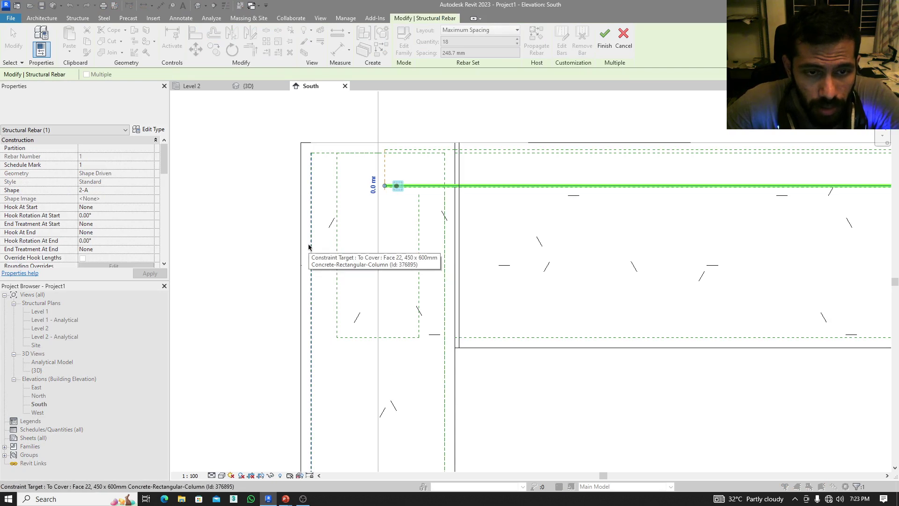
- Constrain the bar start to the beam cover face, changing -140.0 mm to 0.0 mm
{"action": "left_click", "coordinate": [336, 241]}
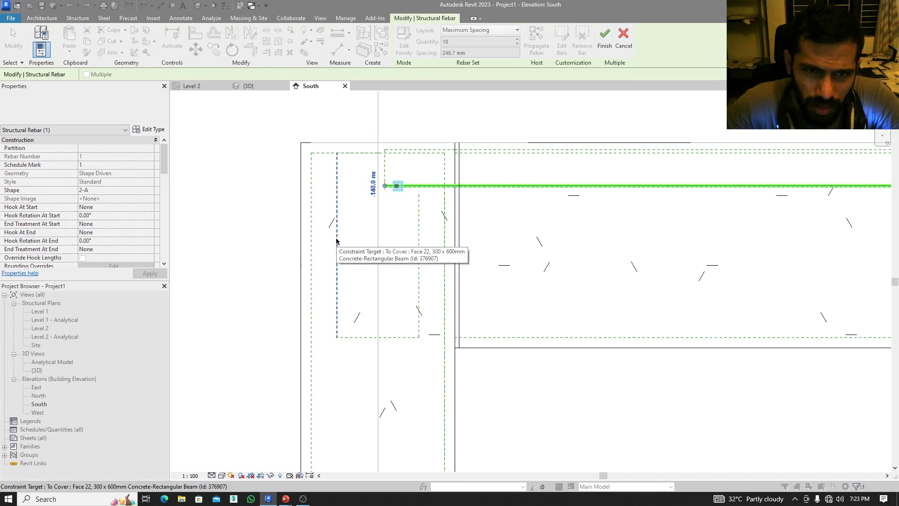
{"action": "left_click", "coordinate": [373, 186]}
{"action": "type", "text": "0"}
{"action": "key", "text": "Return"}
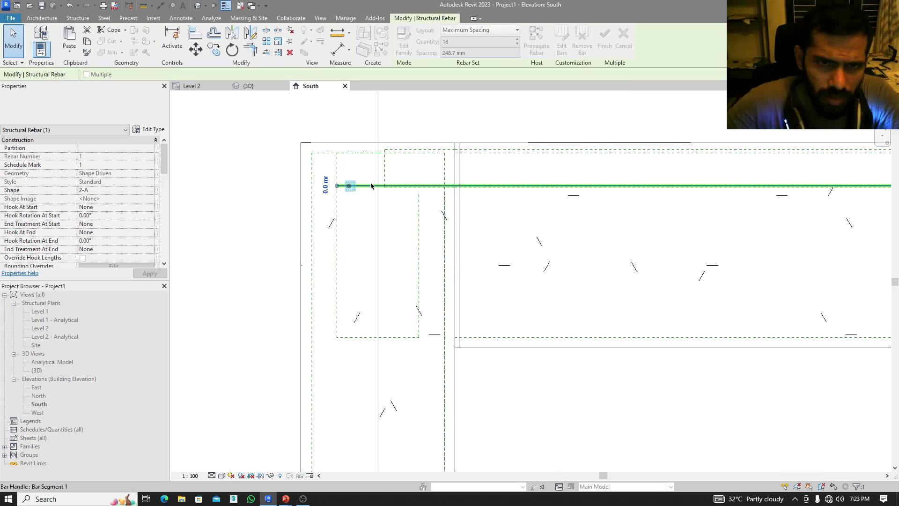
{"action": "left_click", "coordinate": [604, 38]}
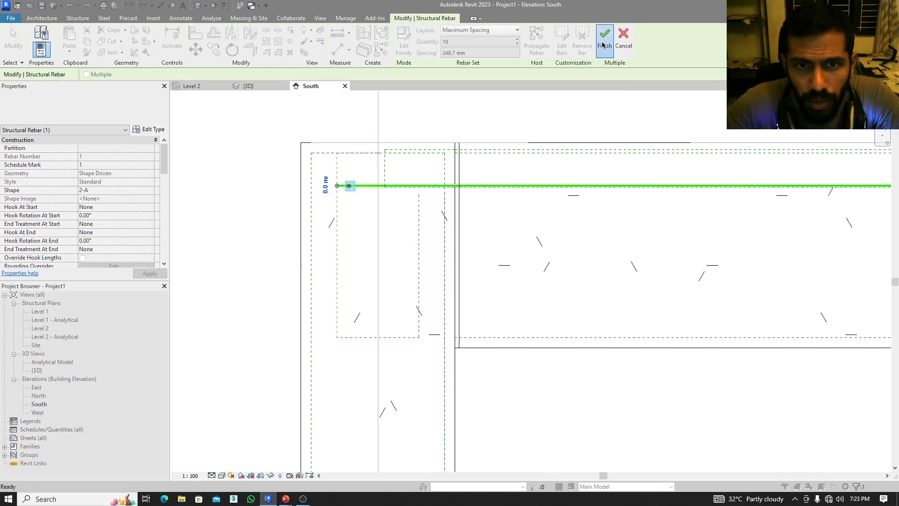
{"action": "scroll", "coordinate": [374, 241], "scroll_direction": "down", "scroll_amount": 3}
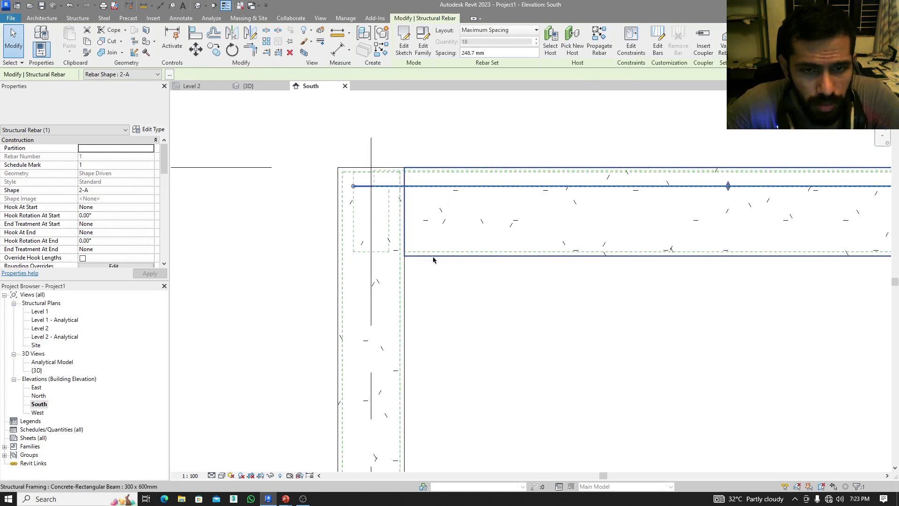
- Inspect the 300 x 600mm beam and left column in 3D, then return to South elevation
{"action": "left_click", "coordinate": [433, 258]}
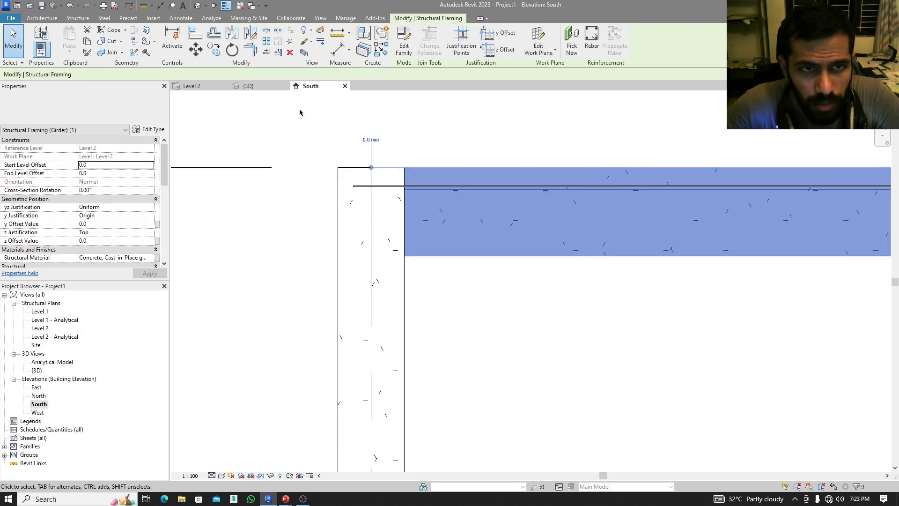
{"action": "left_click", "coordinate": [249, 86]}
{"action": "middle_click_drag", "start_coordinate": [299, 162], "coordinate": [403, 278]}
{"action": "scroll", "coordinate": [417, 194], "scroll_direction": "down", "scroll_amount": 5}
{"action": "scroll", "coordinate": [403, 278], "scroll_direction": "up", "scroll_amount": 5}
{"action": "scroll", "coordinate": [361, 246], "scroll_direction": "up", "scroll_amount": 2}
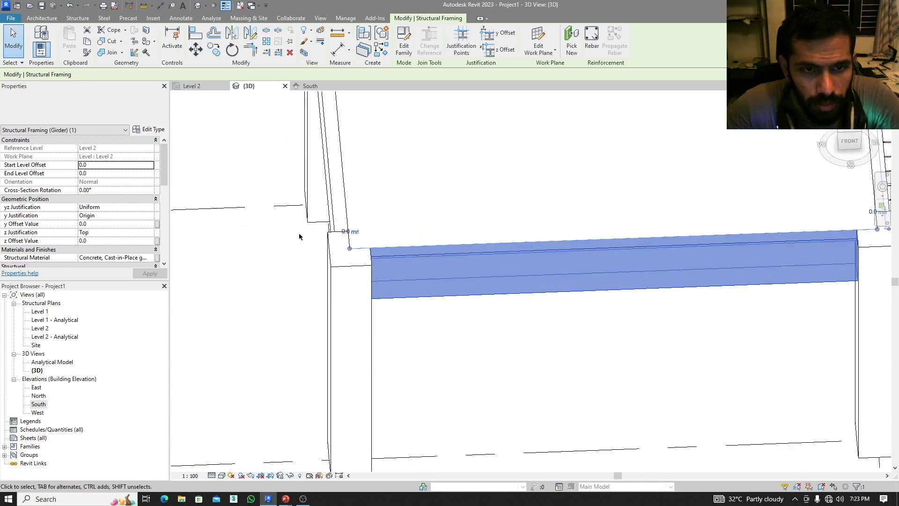
{"action": "left_click", "coordinate": [330, 196]}
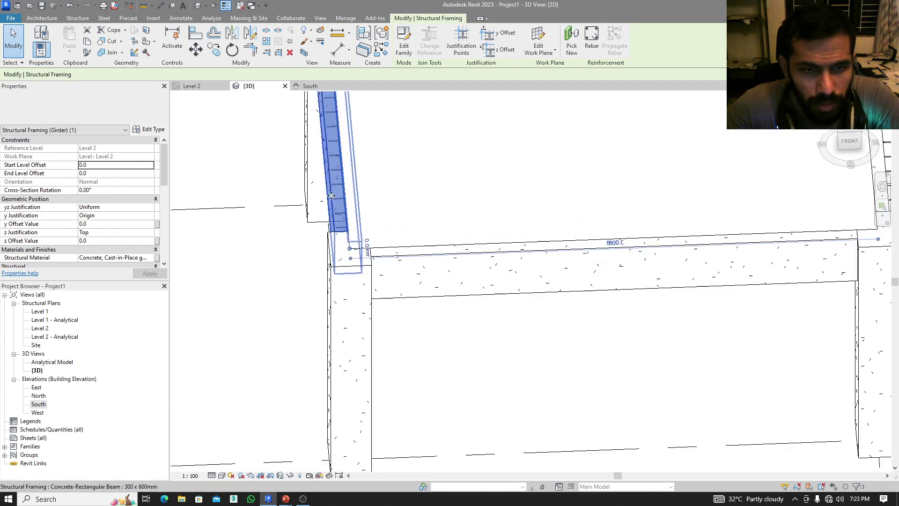
{"action": "left_click", "coordinate": [300, 86]}
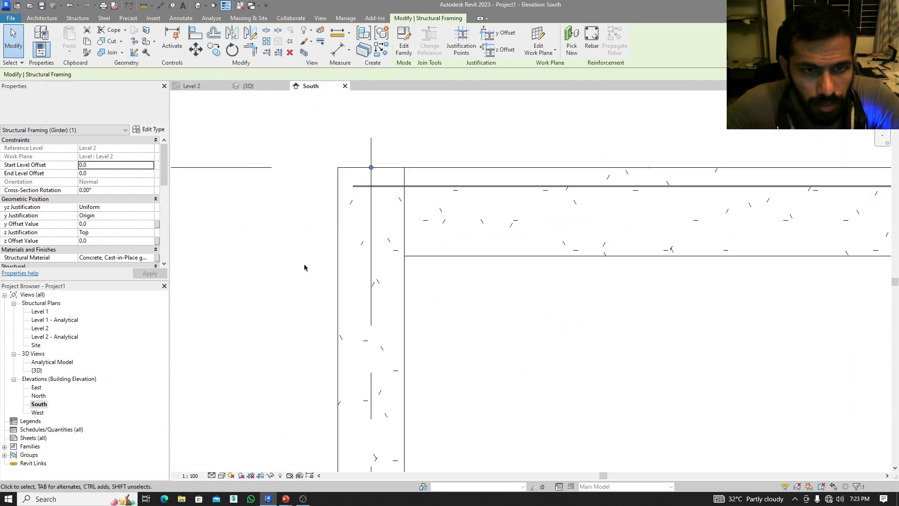
{"action": "left_click", "coordinate": [221, 475]}
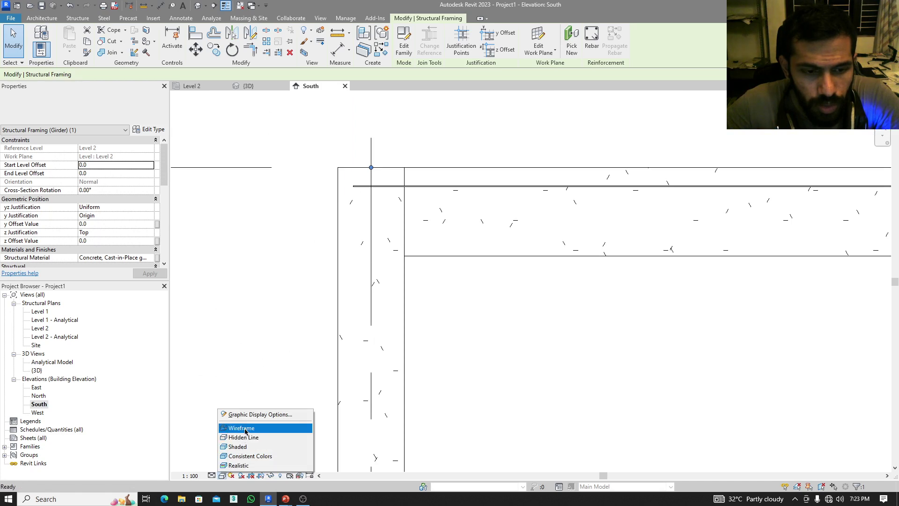
- Switch the South elevation to Wireframe visual style
{"action": "left_click", "coordinate": [245, 428]}
{"action": "scroll", "coordinate": [306, 236], "scroll_direction": "up", "scroll_amount": 3}
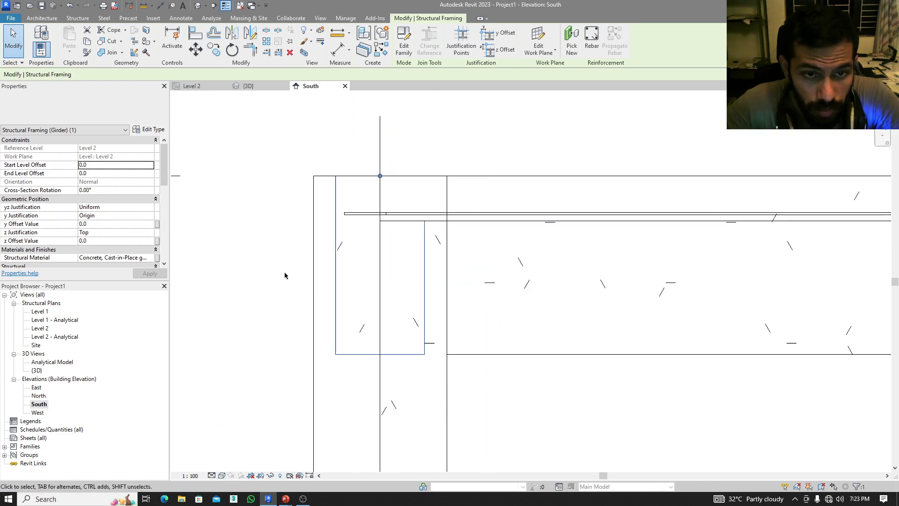
{"action": "left_click", "coordinate": [315, 220]}
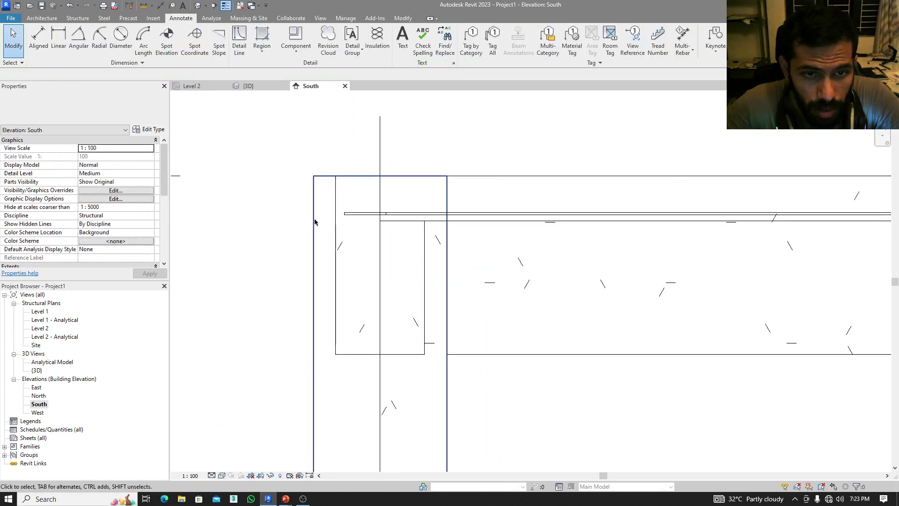
{"action": "left_click", "coordinate": [346, 214]}
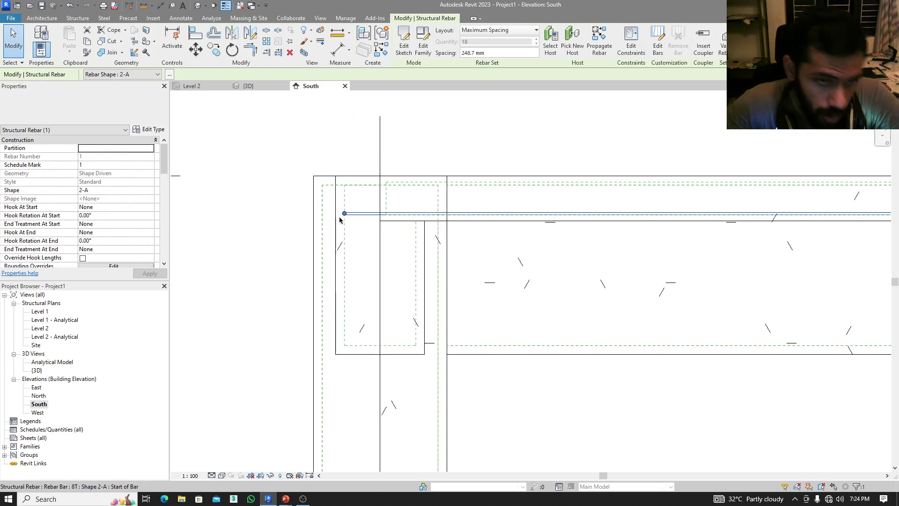
{"action": "key", "text": "Escape"}
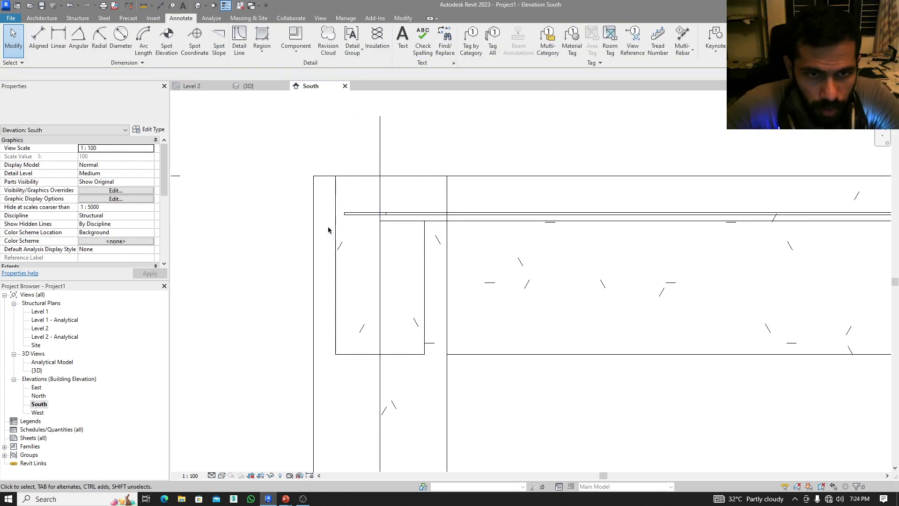
- Delete the stray vertical detail line at the bend near the right column
{"action": "scroll", "coordinate": [329, 227], "scroll_direction": "down", "scroll_amount": 2}
{"action": "middle_click_drag", "start_coordinate": [329, 227], "coordinate": [328, 263]}
{"action": "scroll", "coordinate": [329, 263], "scroll_direction": "down", "scroll_amount": 4}
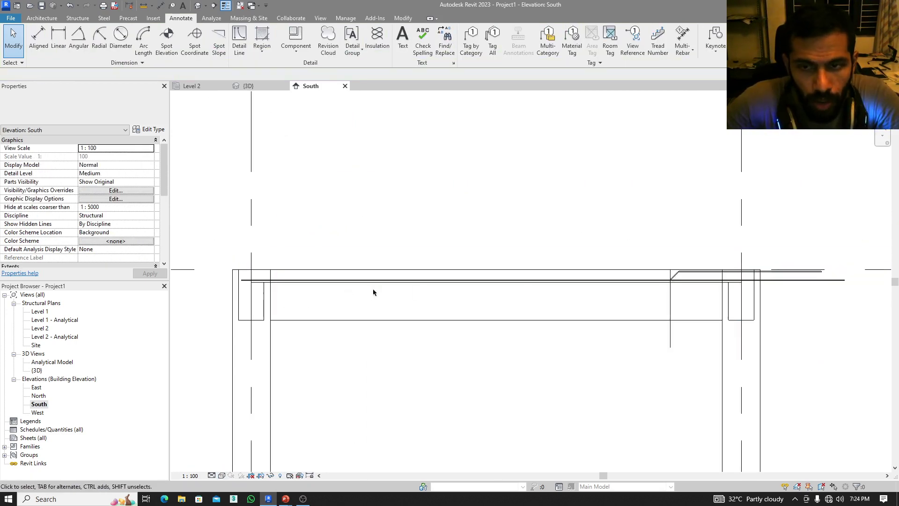
{"action": "middle_click_drag", "start_coordinate": [379, 295], "coordinate": [724, 294]}
{"action": "scroll", "coordinate": [610, 284], "scroll_direction": "up", "scroll_amount": 2}
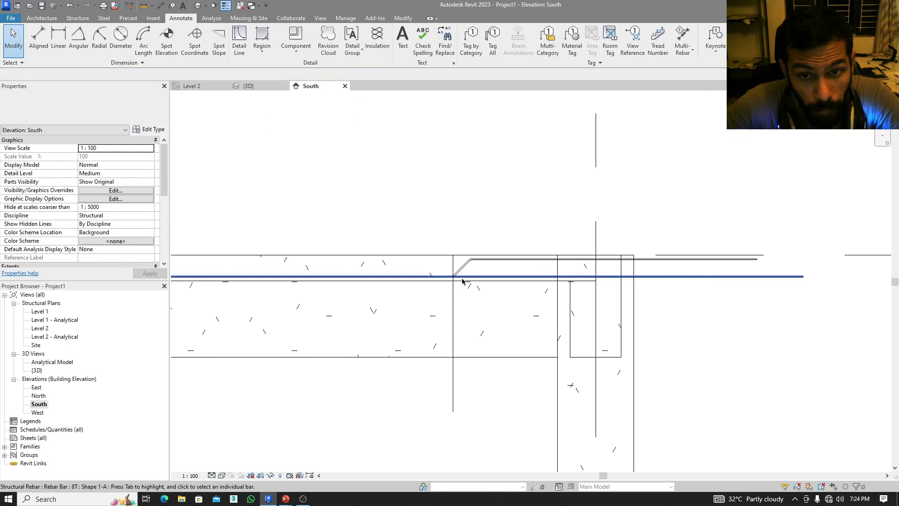
{"action": "left_click", "coordinate": [451, 298]}
{"action": "key", "text": "Delete"}
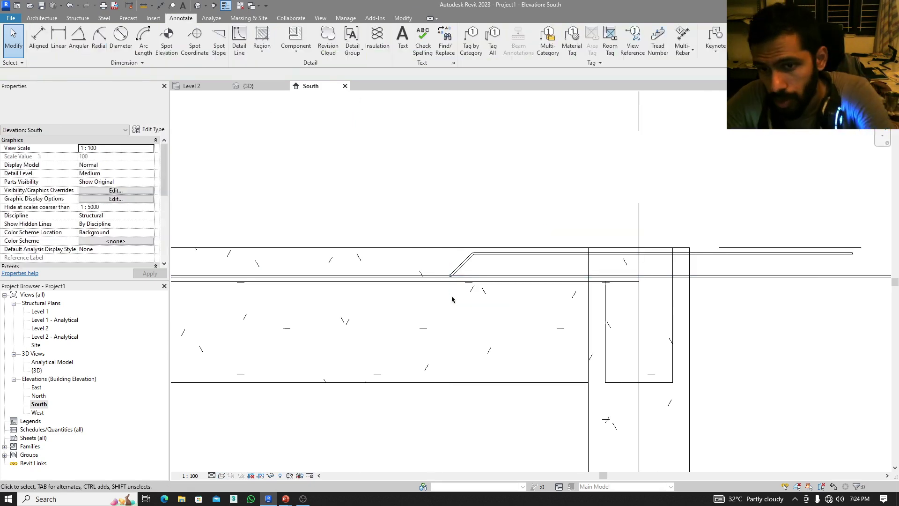
- Select the cranked rebar and start editing its sketch
{"action": "left_click", "coordinate": [702, 279]}
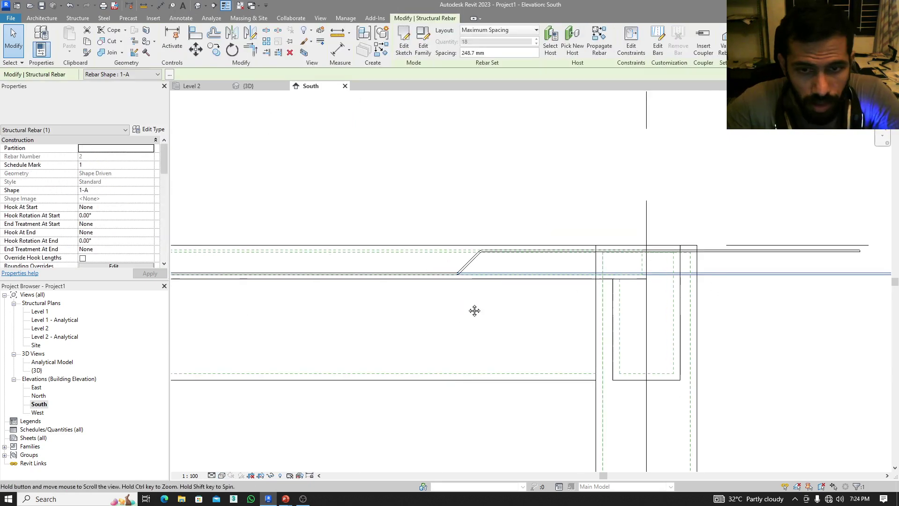
{"action": "middle_click_drag", "start_coordinate": [476, 309], "coordinate": [533, 254]}
{"action": "scroll", "coordinate": [533, 254], "scroll_direction": "down", "scroll_amount": 1}
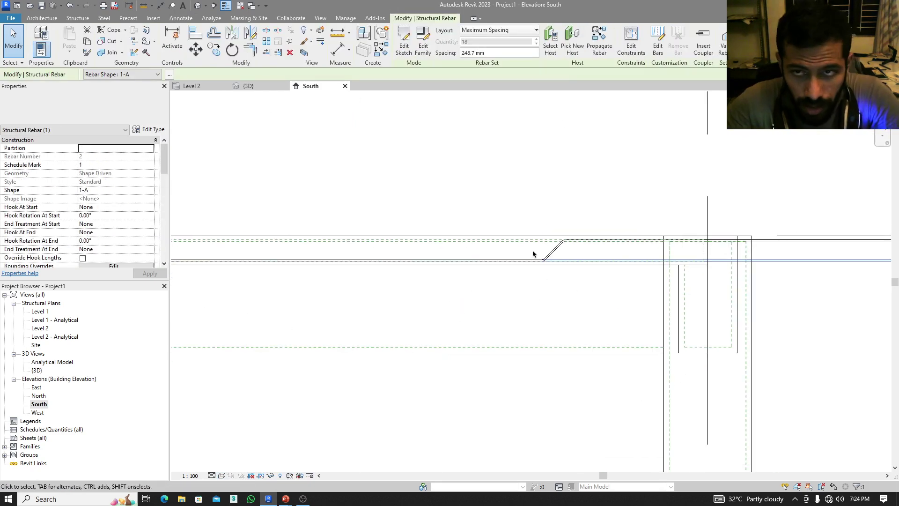
{"action": "left_click", "coordinate": [404, 48]}
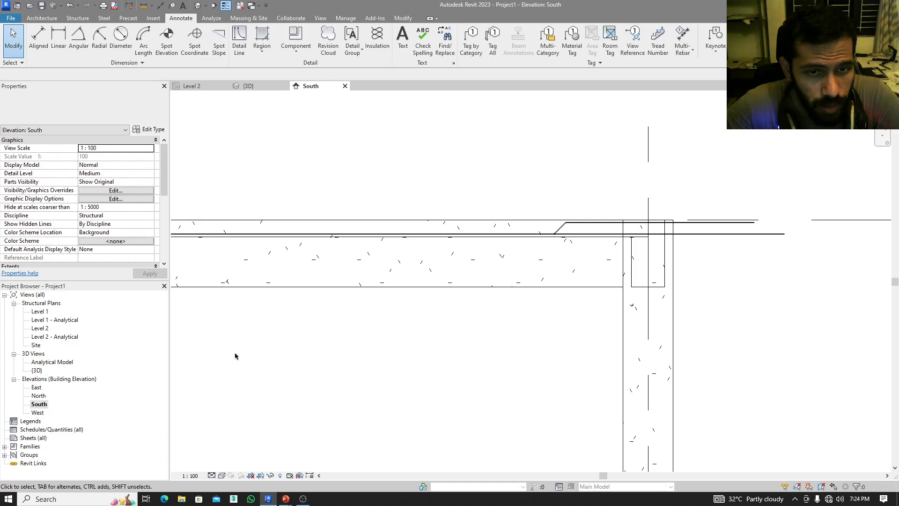
{"action": "scroll", "coordinate": [627, 353], "scroll_direction": "up", "scroll_amount": 5}
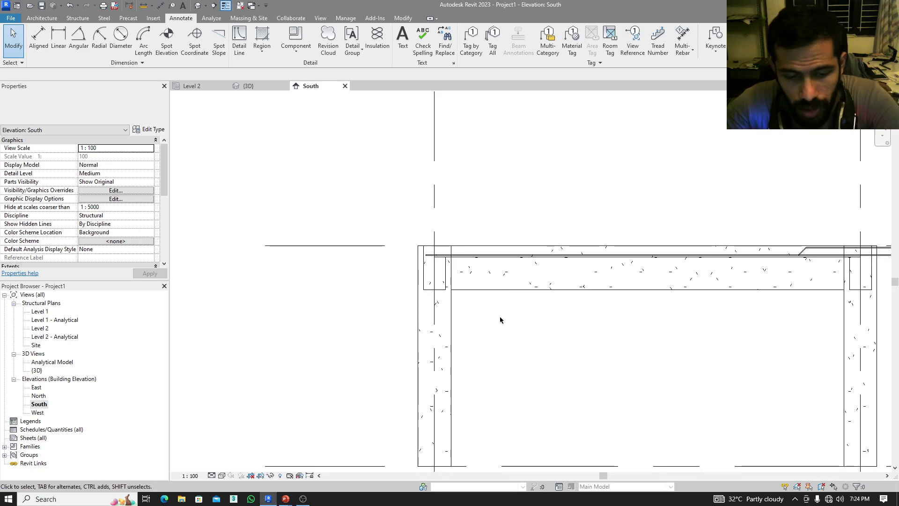
{"action": "key", "text": "d"}
{"action": "key", "text": "l"}
{"action": "left_click", "coordinate": [421, 52]}
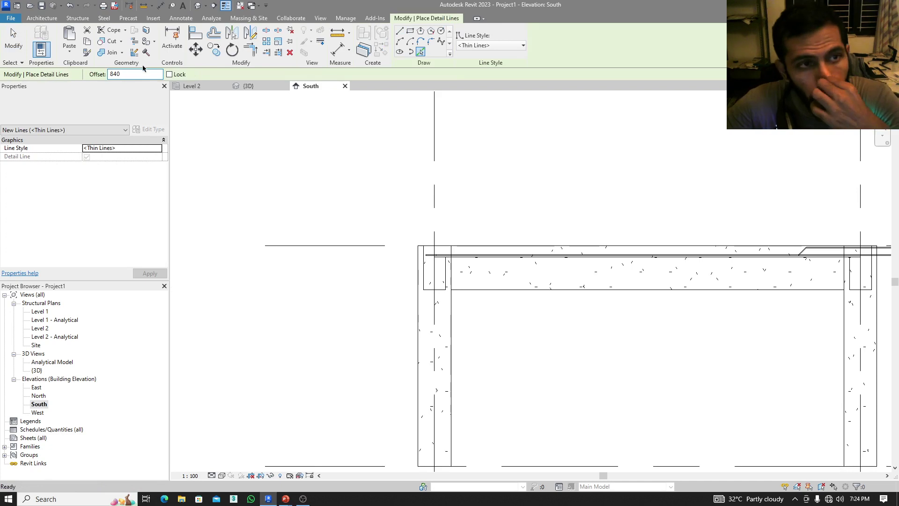
{"action": "scroll", "coordinate": [471, 276], "scroll_direction": "up", "scroll_amount": 3}
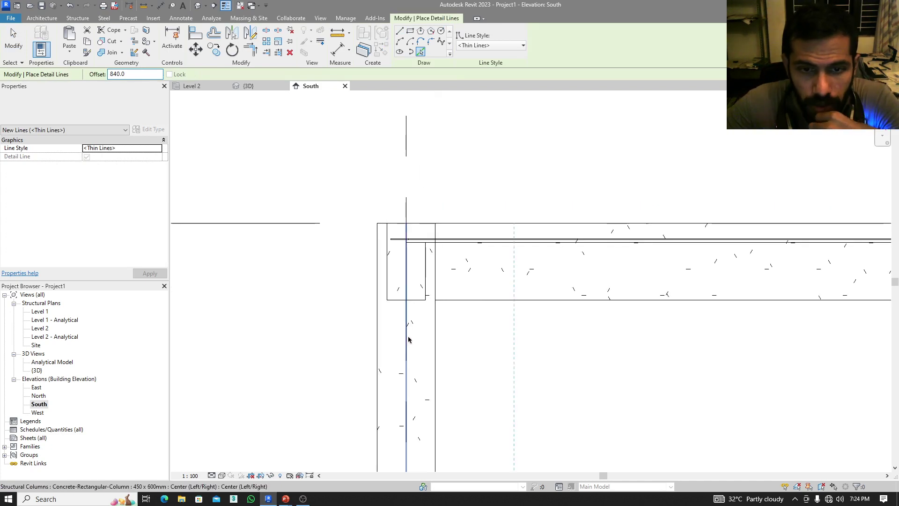
- Open the top rebar's sketch near the left column and align it to the vertical grid line
{"action": "key", "text": "Escape"}
{"action": "key", "text": "Escape"}
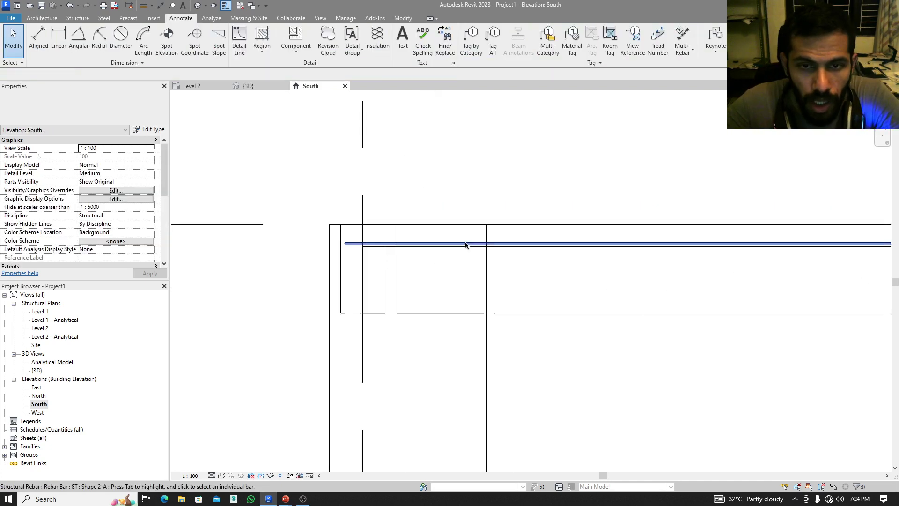
{"action": "scroll", "coordinate": [465, 245], "scroll_direction": "up", "scroll_amount": 2}
{"action": "left_click", "coordinate": [466, 245]}
{"action": "left_click", "coordinate": [404, 42]}
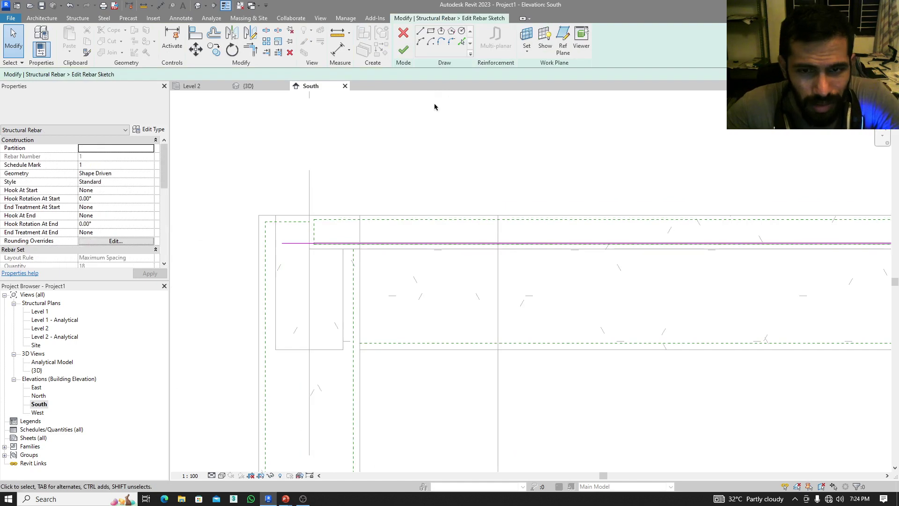
{"action": "key", "text": "a"}
{"action": "key", "text": "l"}
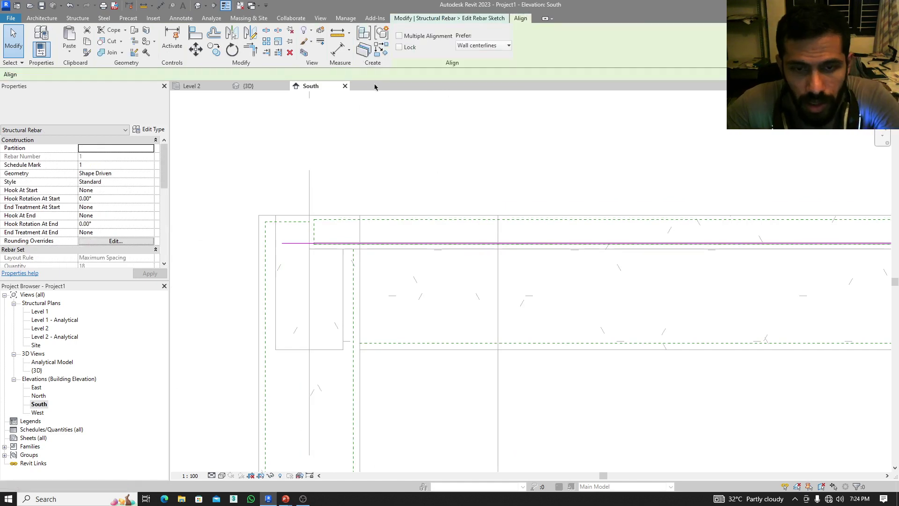
{"action": "left_click", "coordinate": [498, 254]}
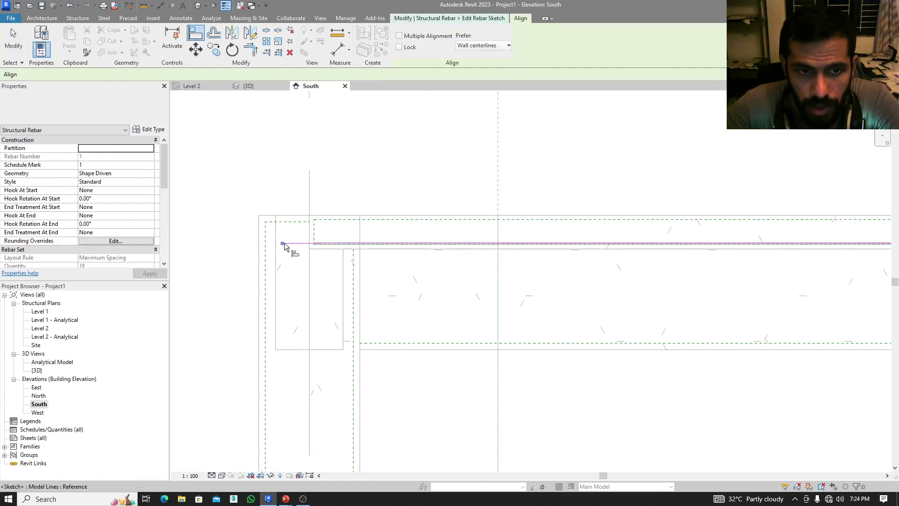
{"action": "middle_click_drag", "start_coordinate": [585, 233], "coordinate": [566, 263]}
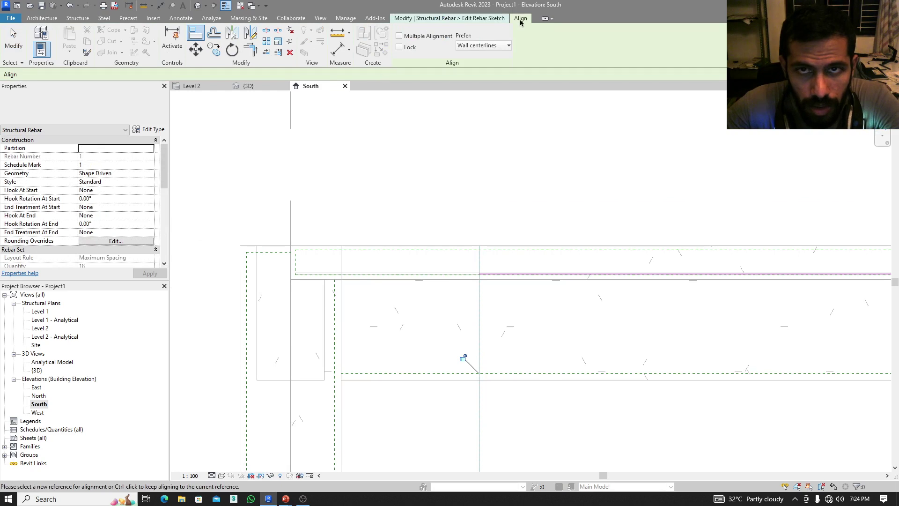
- Draw a 135° bent leg and horizontal run to the column cover, then finish the sketch
{"action": "left_click", "coordinate": [452, 18]}
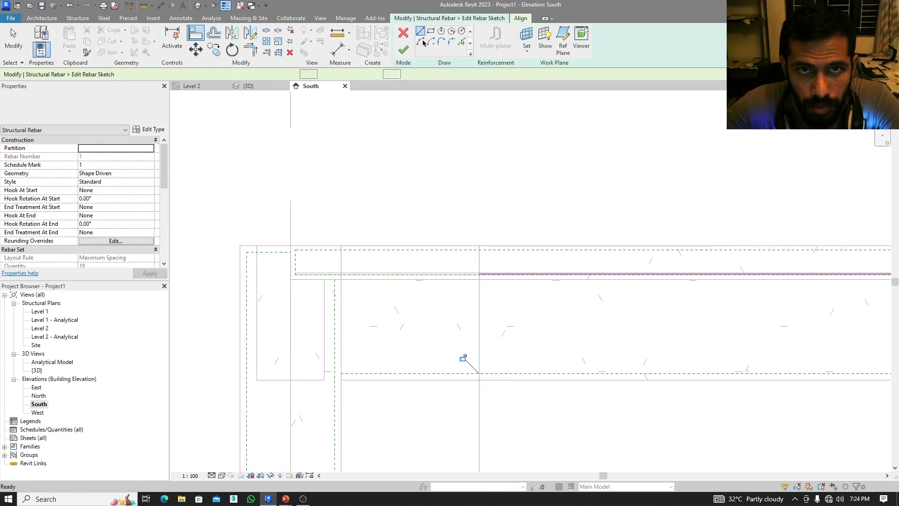
{"action": "key", "text": "Escape"}
{"action": "scroll", "coordinate": [468, 263], "scroll_direction": "up", "scroll_amount": 4}
{"action": "left_click", "coordinate": [502, 316]}
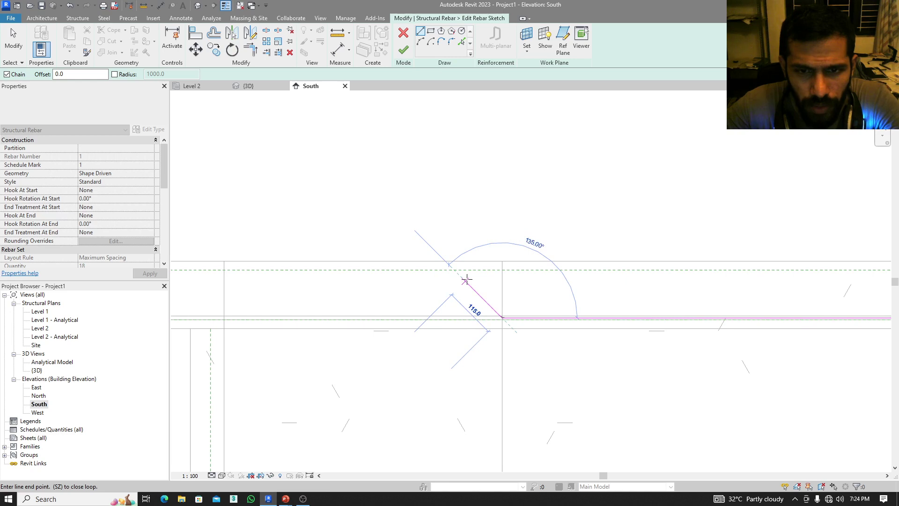
{"action": "left_click", "coordinate": [466, 280]}
{"action": "middle_click_drag", "start_coordinate": [221, 280], "coordinate": [594, 261]}
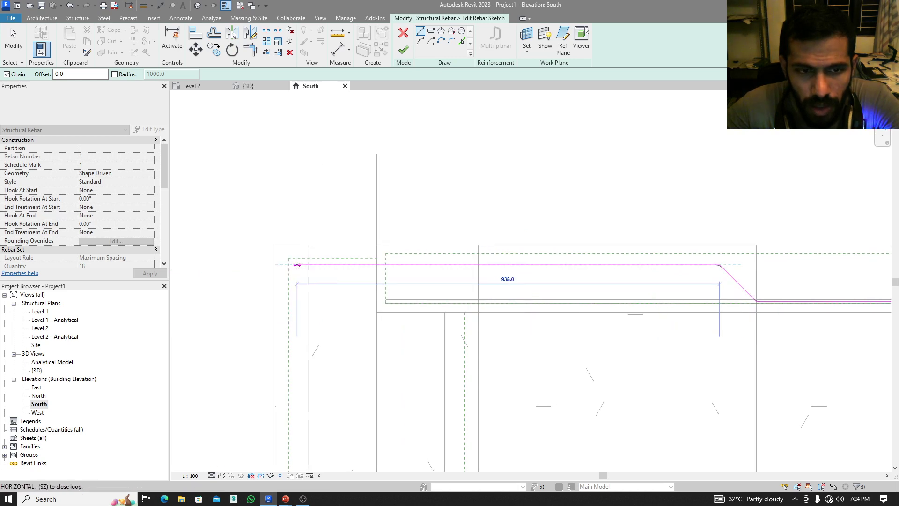
{"action": "scroll", "coordinate": [292, 263], "scroll_direction": "up", "scroll_amount": 4}
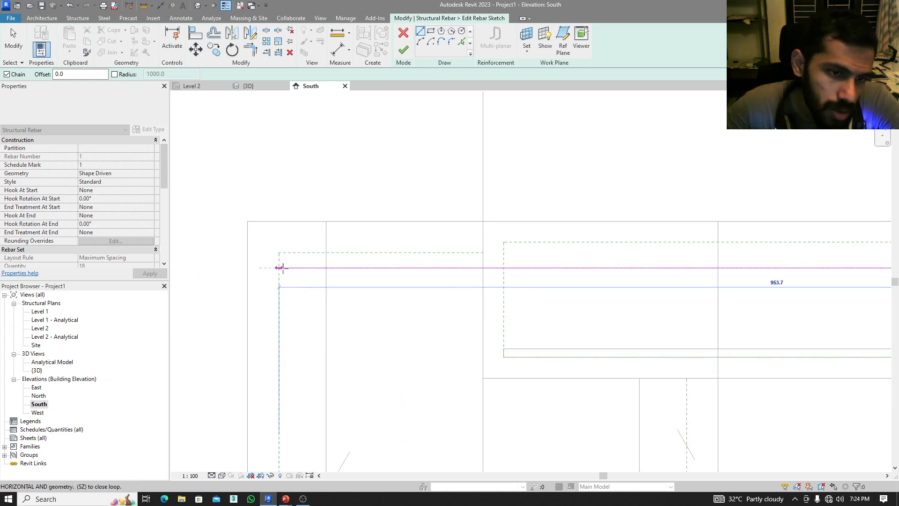
{"action": "left_click", "coordinate": [304, 267]}
{"action": "key", "text": "Escape"}
{"action": "key", "text": "Escape"}
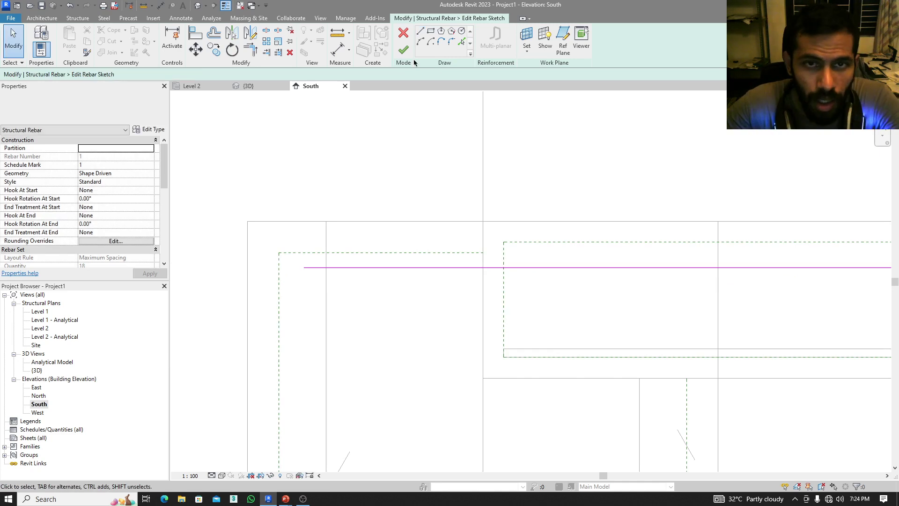
{"action": "left_click", "coordinate": [403, 49]}
{"action": "scroll", "coordinate": [552, 193], "scroll_direction": "up", "scroll_amount": 3}
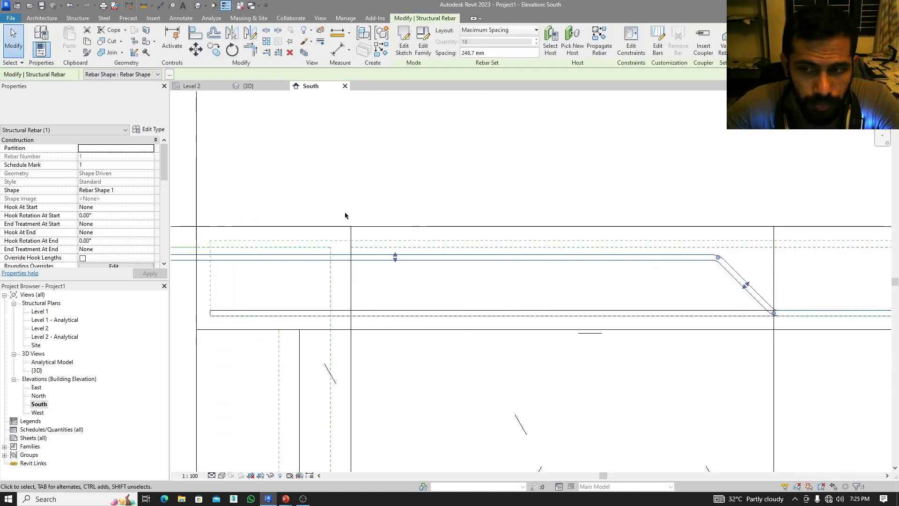
- Set the bent bar segment's offset to the beam cover from -20.7 mm to 0.0 mm
{"action": "left_click", "coordinate": [631, 43]}
{"action": "scroll", "coordinate": [518, 248], "scroll_direction": "up", "scroll_amount": 2}
{"action": "scroll", "coordinate": [518, 248], "scroll_direction": "down", "scroll_amount": 3}
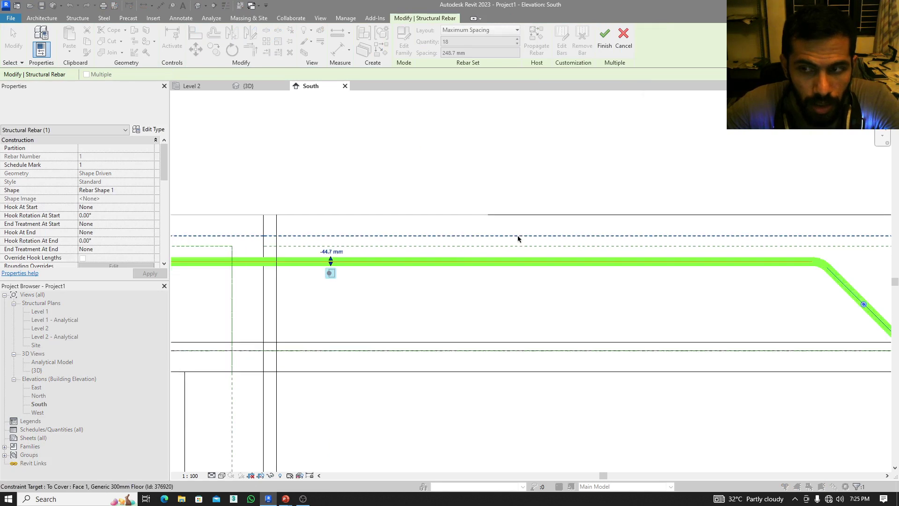
{"action": "middle_click_drag", "start_coordinate": [502, 229], "coordinate": [398, 225]}
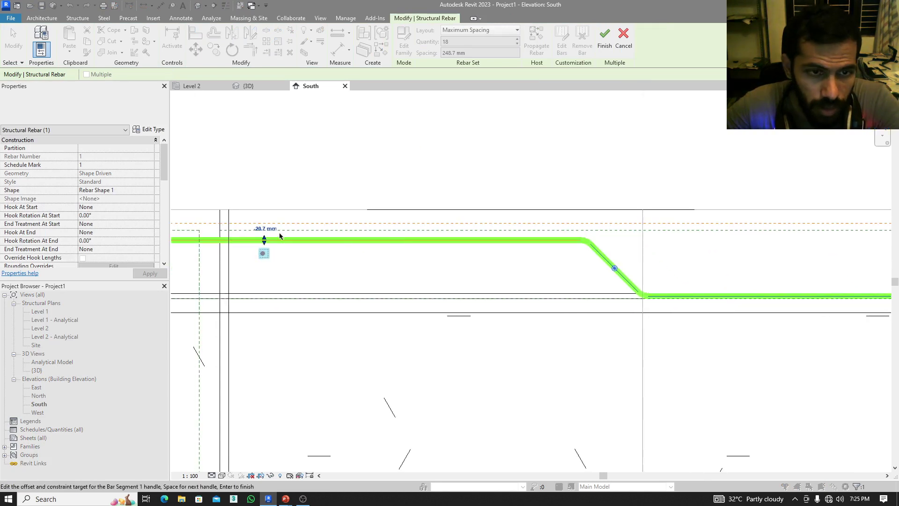
{"action": "left_click", "coordinate": [264, 229]}
{"action": "type", "text": "0"}
{"action": "key", "text": "Return"}
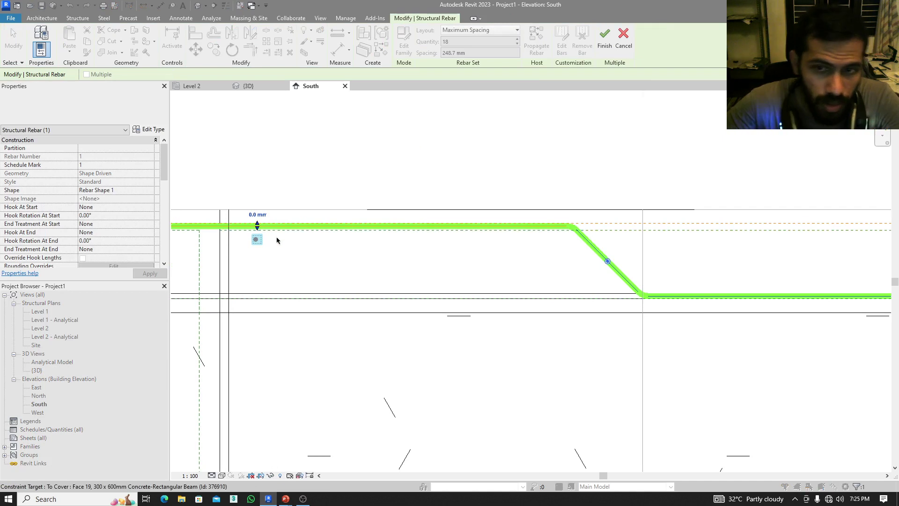
- Constrain the bar's left end to the column cover at 0.0 mm instead of -23.7 mm
{"action": "middle_click_drag", "start_coordinate": [274, 236], "coordinate": [540, 257]}
{"action": "scroll", "coordinate": [390, 247], "scroll_direction": "up", "scroll_amount": 3}
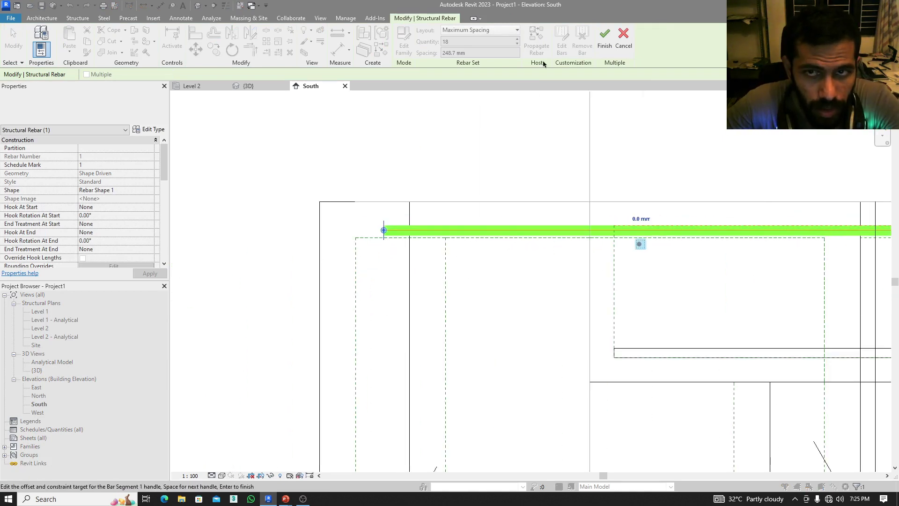
{"action": "key", "text": "Return"}
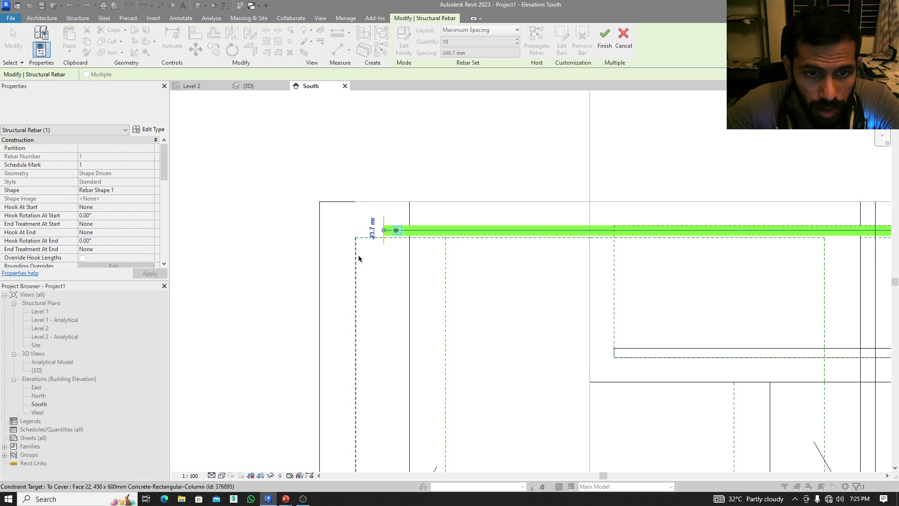
{"action": "left_click", "coordinate": [372, 228]}
{"action": "key", "text": "Return"}
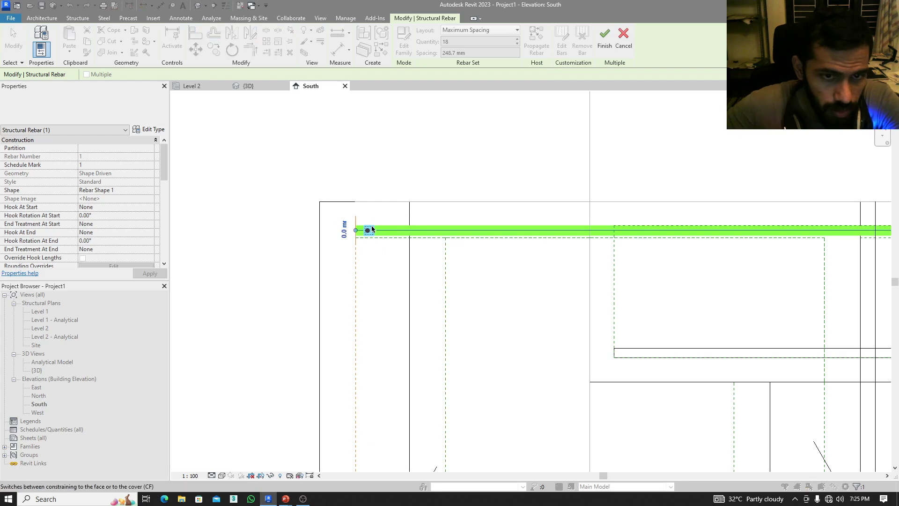
{"action": "scroll", "coordinate": [408, 283], "scroll_direction": "up", "scroll_amount": 2}
{"action": "left_click", "coordinate": [409, 283]}
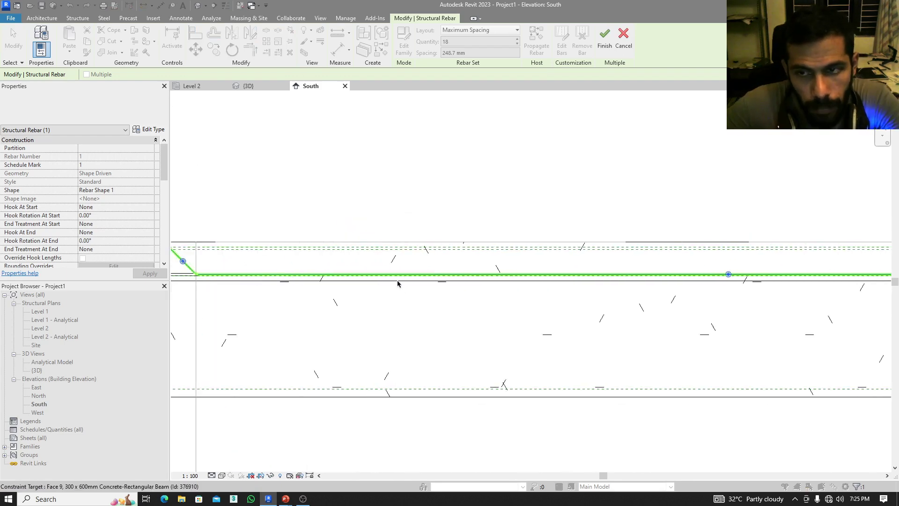
{"action": "left_click", "coordinate": [603, 40]}
{"action": "scroll", "coordinate": [728, 191], "scroll_direction": "up", "scroll_amount": 3}
{"action": "middle_click_drag", "start_coordinate": [729, 190], "coordinate": [679, 238]}
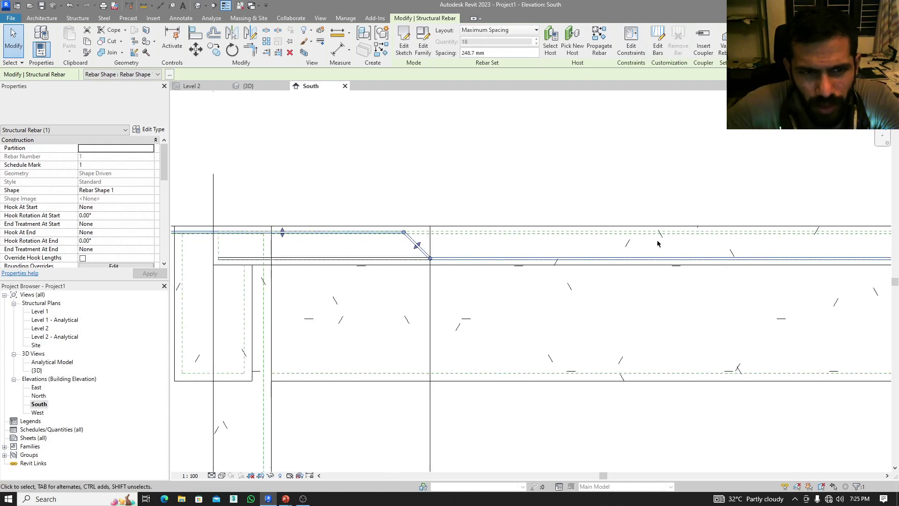
- Select the straight Shape 1-A bottom bar and edit its end constraints
{"action": "scroll", "coordinate": [658, 241], "scroll_direction": "down", "scroll_amount": 2}
{"action": "scroll", "coordinate": [351, 267], "scroll_direction": "up", "scroll_amount": 3}
{"action": "middle_click_drag", "start_coordinate": [398, 265], "coordinate": [454, 284]}
{"action": "scroll", "coordinate": [537, 287], "scroll_direction": "up", "scroll_amount": 2}
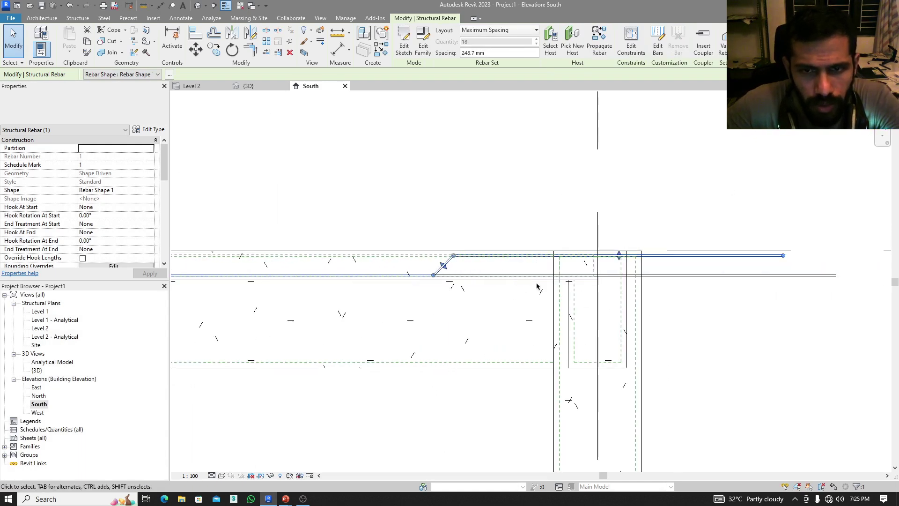
{"action": "scroll", "coordinate": [584, 287], "scroll_direction": "down", "scroll_amount": 2}
{"action": "scroll", "coordinate": [548, 267], "scroll_direction": "up", "scroll_amount": 3}
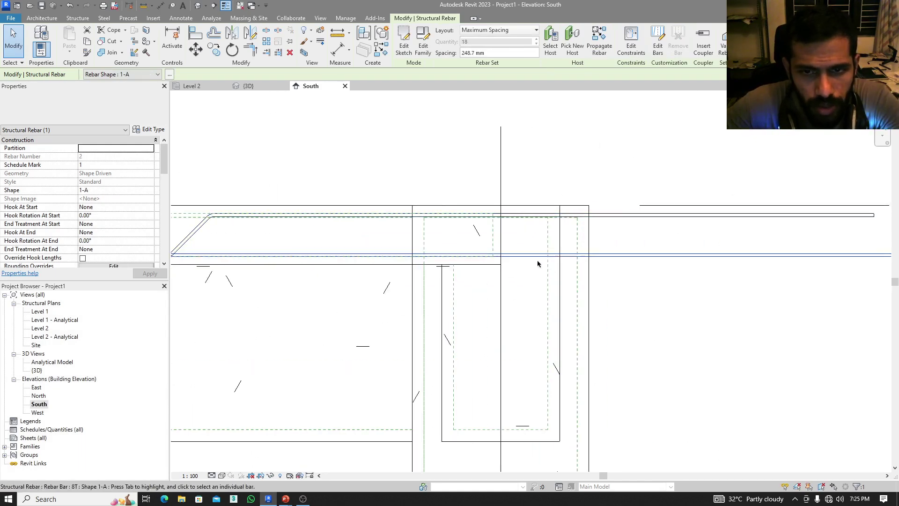
{"action": "left_click", "coordinate": [501, 258]}
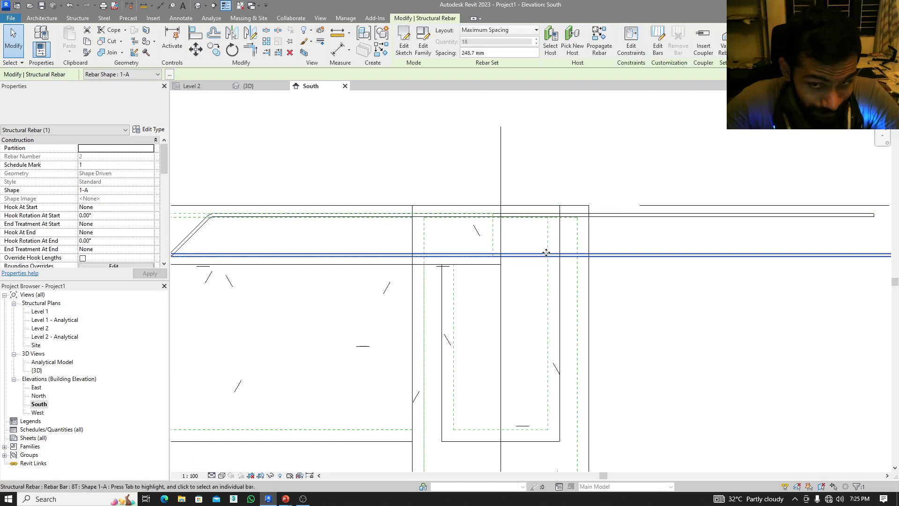
{"action": "scroll", "coordinate": [553, 187], "scroll_direction": "down", "scroll_amount": 1}
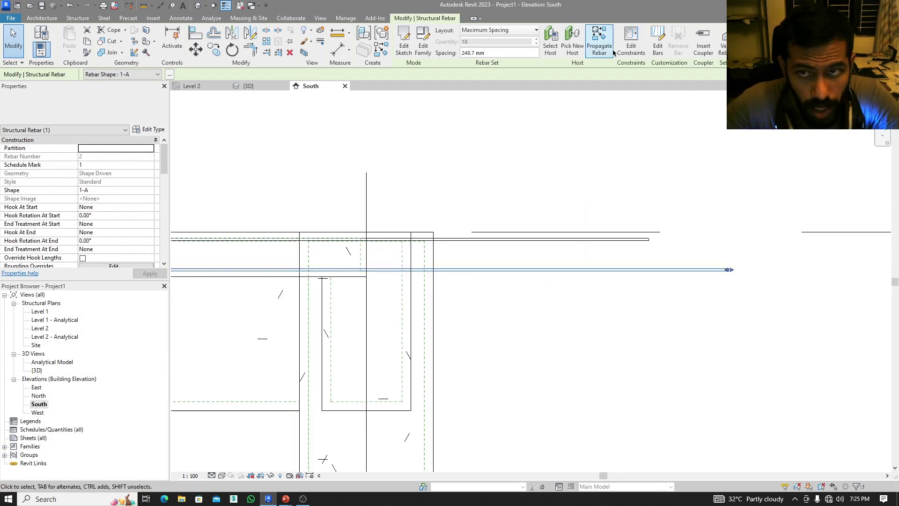
{"action": "left_click", "coordinate": [631, 40]}
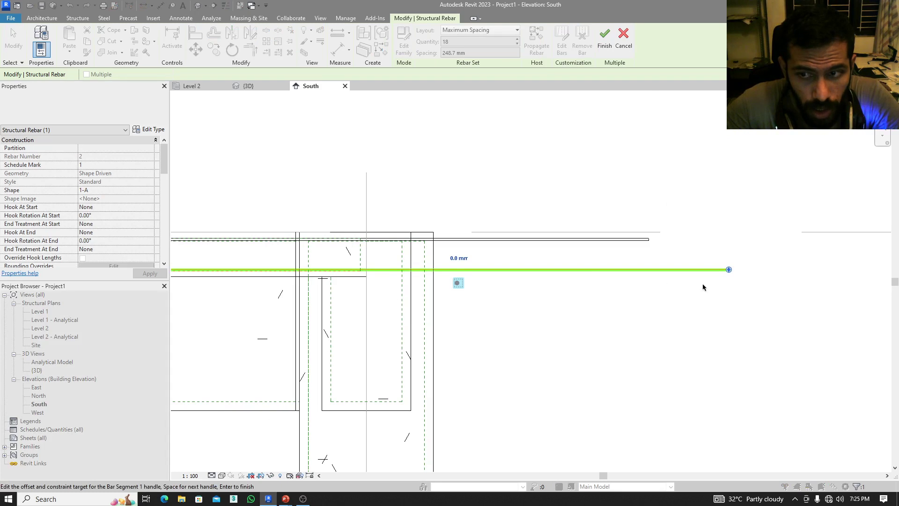
- Change the straight bar end's offset from 1100.0 mm to 0.0 mm at the column cover
{"action": "scroll", "coordinate": [704, 287], "scroll_direction": "up", "scroll_amount": 5}
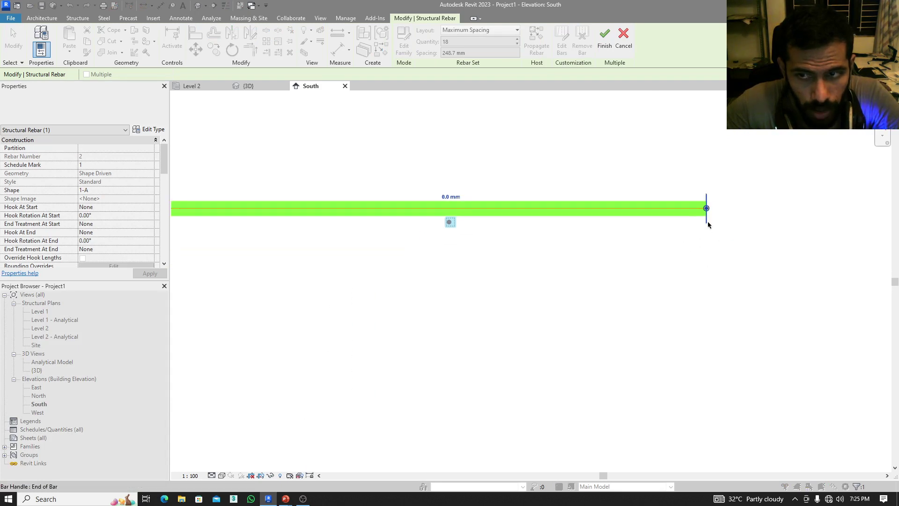
{"action": "scroll", "coordinate": [611, 295], "scroll_direction": "down", "scroll_amount": 5}
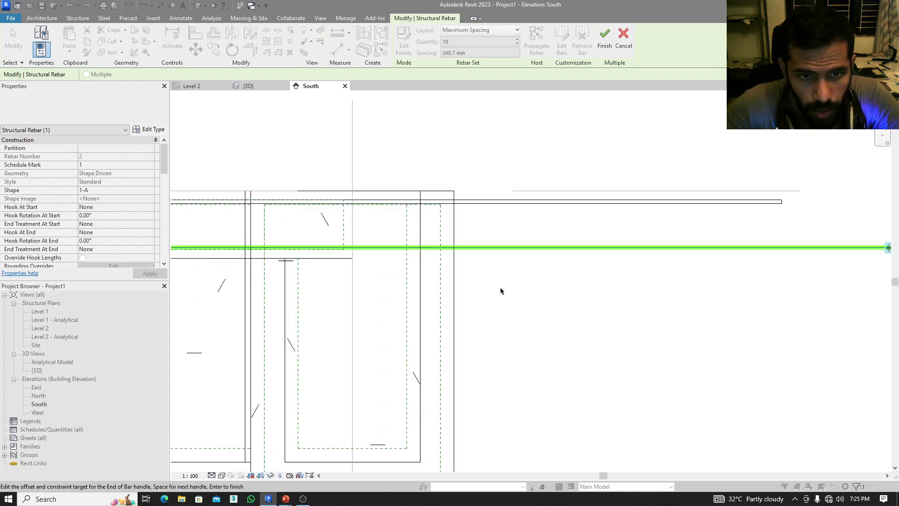
{"action": "scroll", "coordinate": [407, 267], "scroll_direction": "down", "scroll_amount": 2}
{"action": "scroll", "coordinate": [716, 264], "scroll_direction": "up", "scroll_amount": 2}
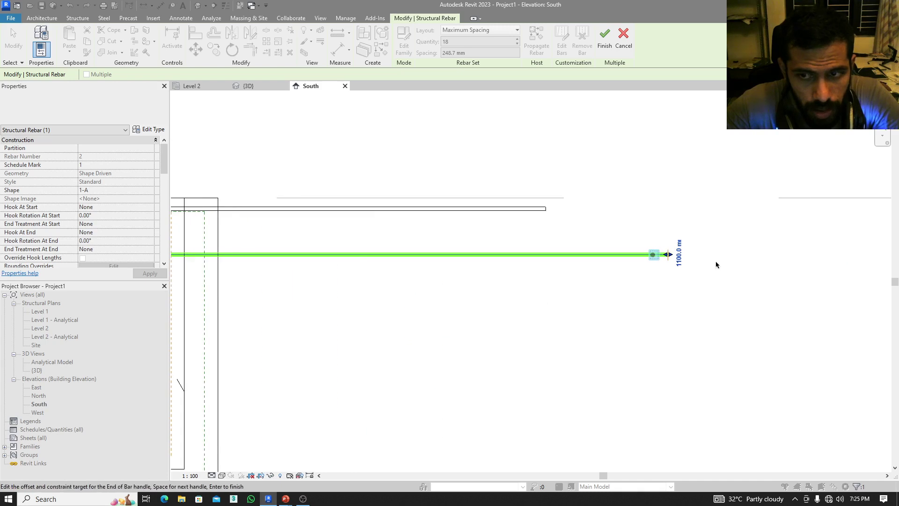
{"action": "left_click", "coordinate": [684, 257]}
{"action": "type", "text": "0"}
{"action": "key", "text": "Return"}
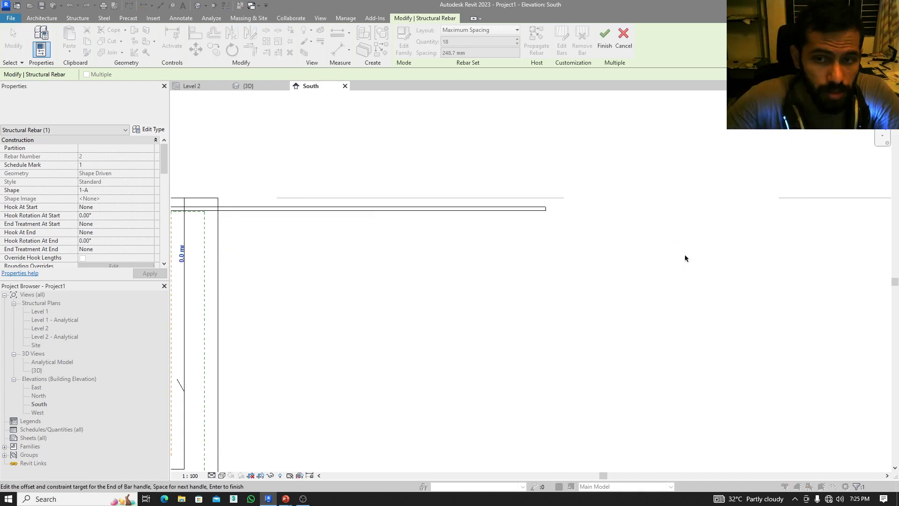
{"action": "scroll", "coordinate": [700, 265], "scroll_direction": "down", "scroll_amount": 2}
{"action": "scroll", "coordinate": [465, 255], "scroll_direction": "up", "scroll_amount": 3}
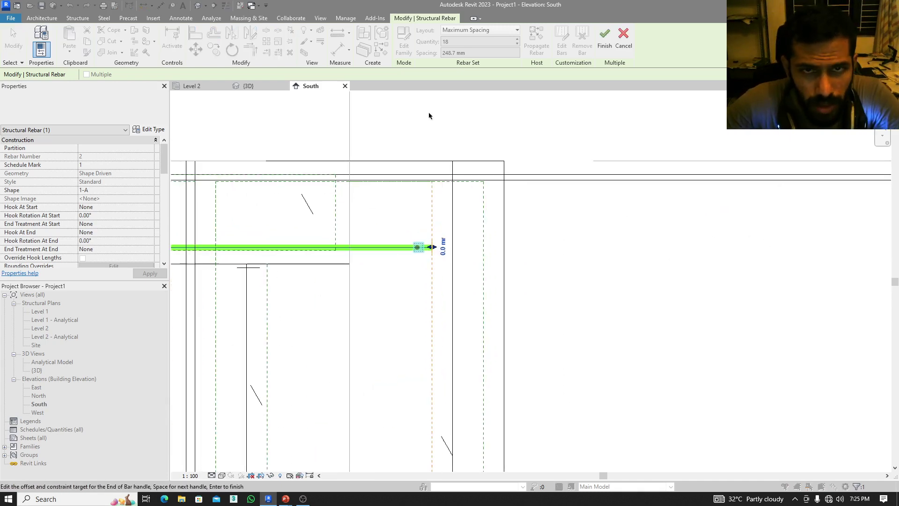
{"action": "scroll", "coordinate": [518, 204], "scroll_direction": "down", "scroll_amount": 5}
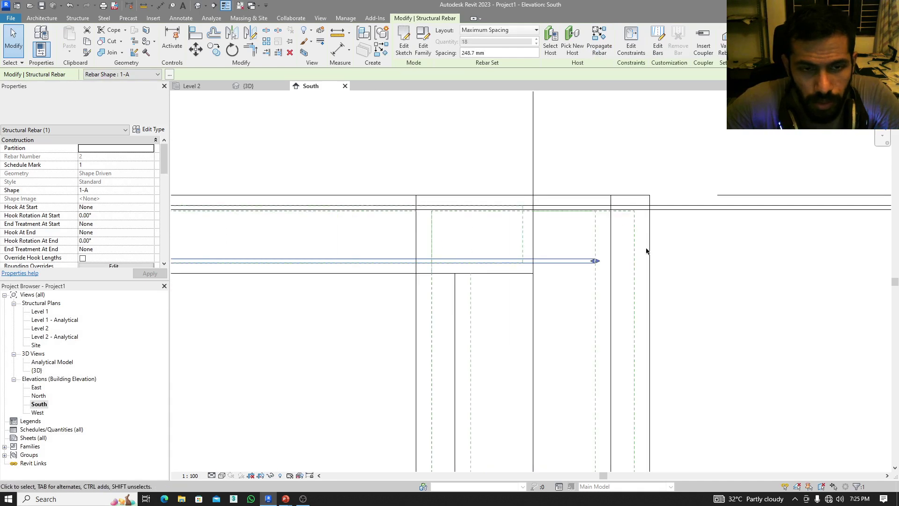
{"action": "scroll", "coordinate": [653, 313], "scroll_direction": "up", "scroll_amount": 2}
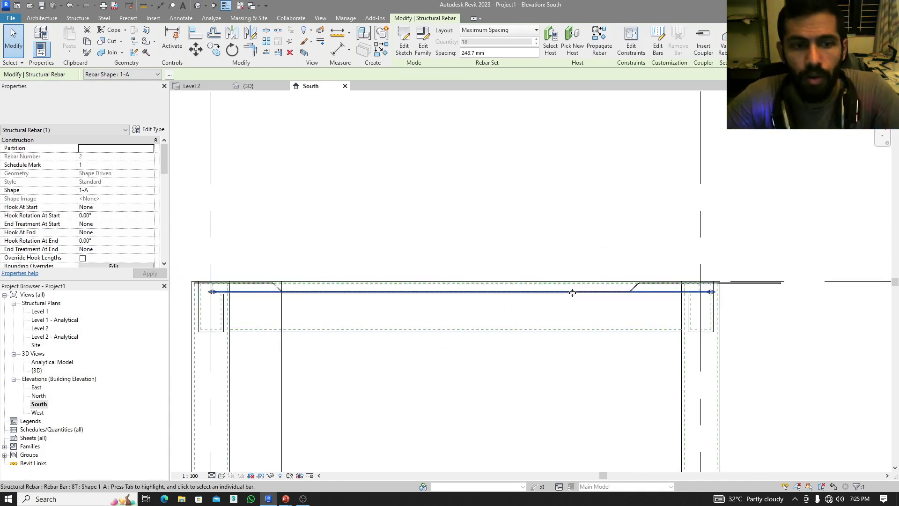
{"action": "key", "text": "alt+Tab"}
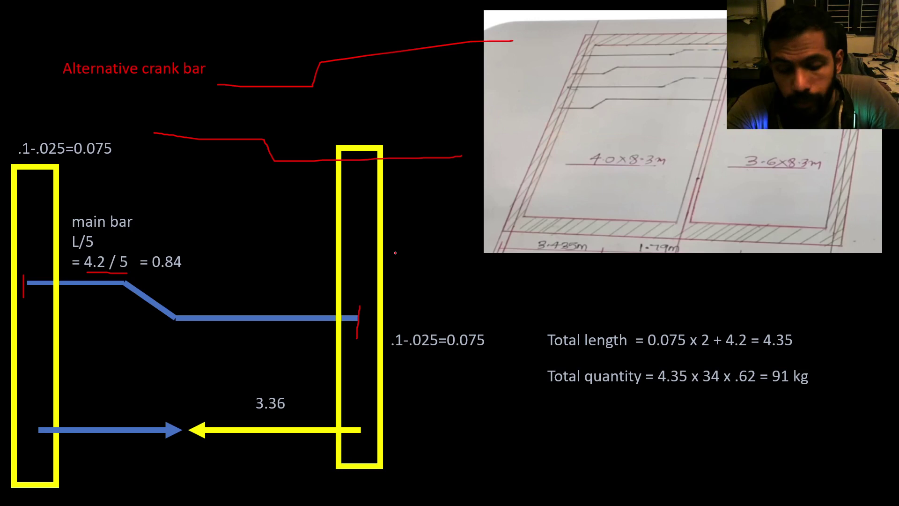
- Advance the slide show to the Distribution steel slide (10mm dia at 250 c/c, 17 nos)
{"action": "key", "text": "Right"}
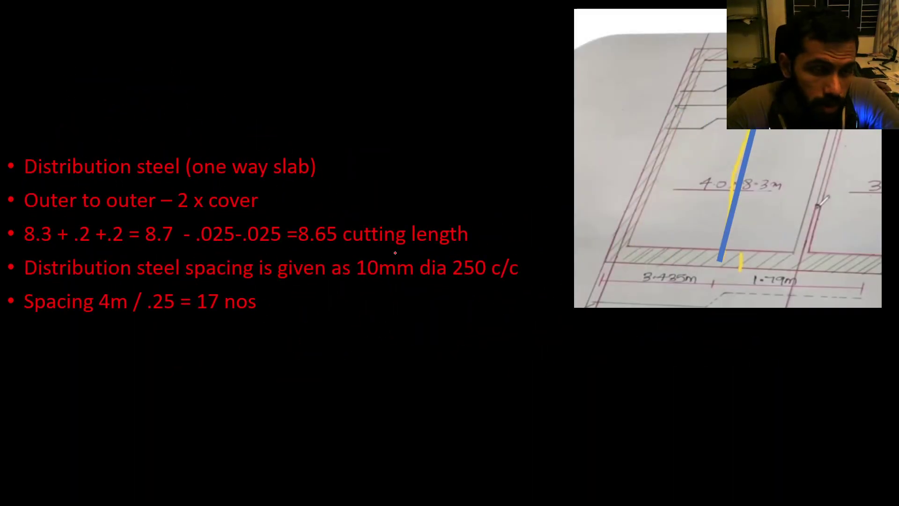
{"action": "key", "text": "alt+Tab"}
{"action": "key", "text": "alt+Tab"}
{"action": "key", "text": "alt+Tab"}
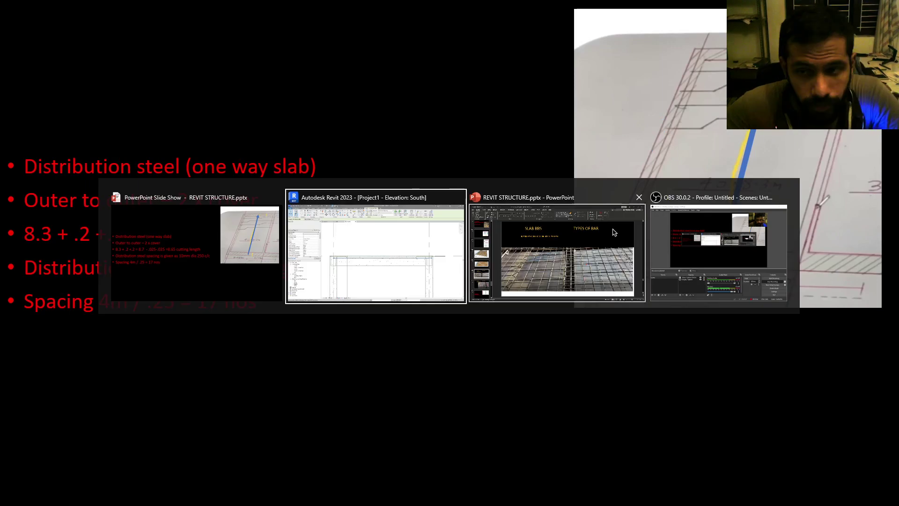
{"action": "key", "text": "alt+Tab"}
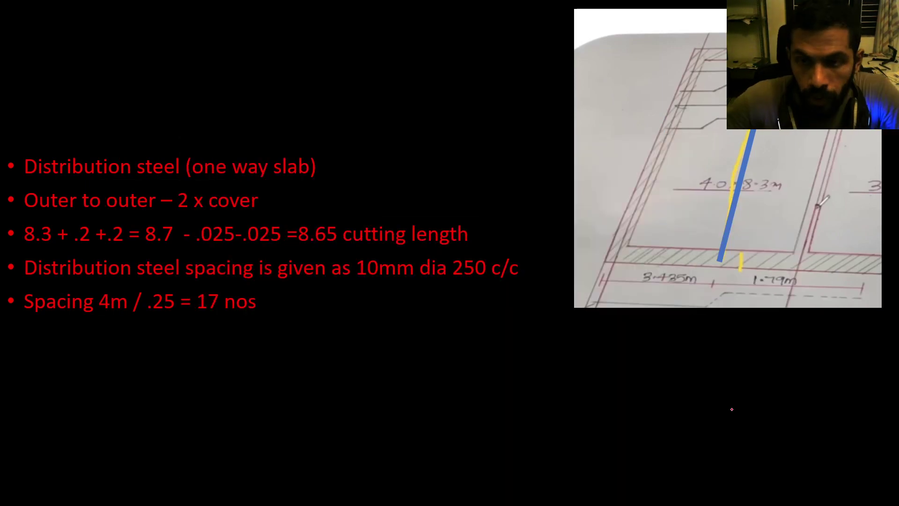
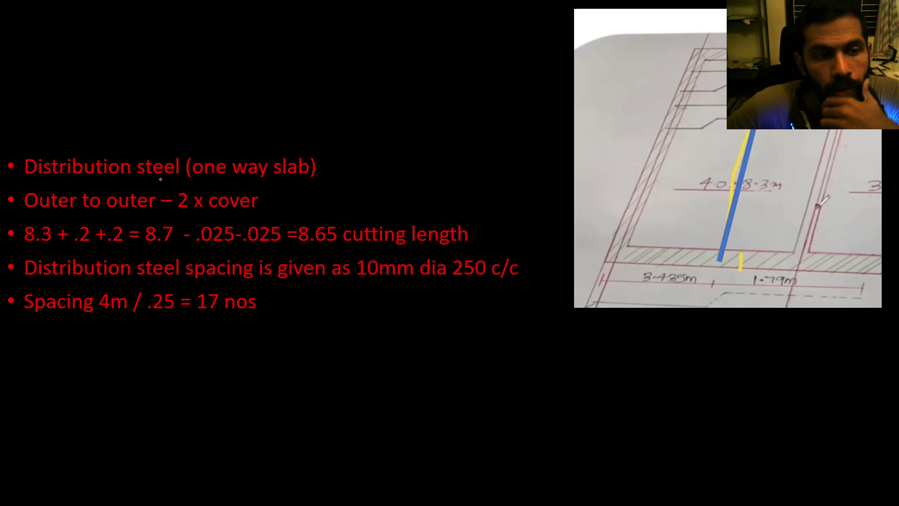
- Sketch the two supports and the bars on the slide in ink, then erase all ink
{"action": "mouse_move", "coordinate": [156, 47]}
{"action": "left_mouse_down"}
{"action": "mouse_move", "coordinate": [161, 142]}
{"action": "mouse_move", "coordinate": [179, 48]}
{"action": "left_mouse_up"}
{"action": "mouse_move", "coordinate": [356, 42]}
{"action": "left_mouse_down"}
{"action": "mouse_move", "coordinate": [357, 151]}
{"action": "mouse_move", "coordinate": [369, 151]}
{"action": "mouse_move", "coordinate": [361, 44]}
{"action": "left_mouse_up"}
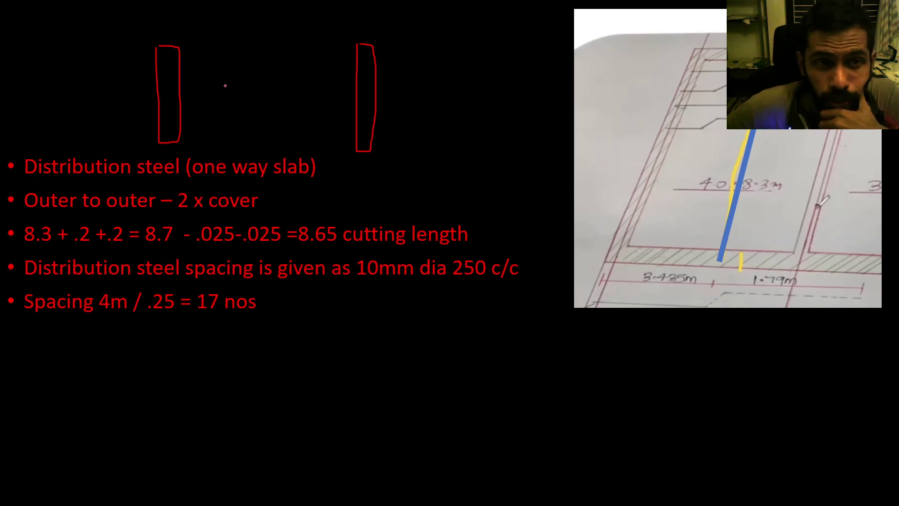
{"action": "mouse_move", "coordinate": [212, 37]}
{"action": "left_mouse_down"}
{"action": "mouse_move", "coordinate": [223, 140]}
{"action": "mouse_move", "coordinate": [240, 144]}
{"action": "left_mouse_up"}
{"action": "left_click_drag", "start_coordinate": [257, 43], "coordinate": [262, 133]}
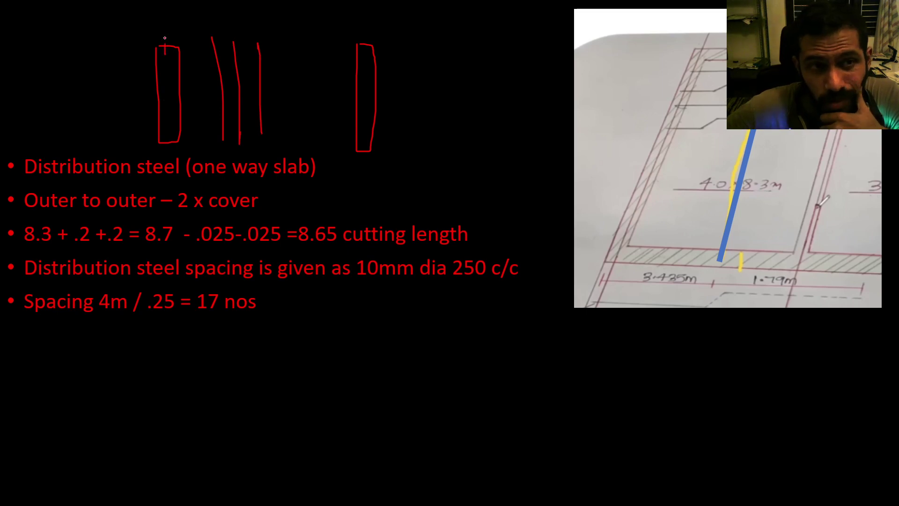
{"action": "mouse_move", "coordinate": [165, 37]}
{"action": "left_mouse_down"}
{"action": "mouse_move", "coordinate": [337, 32]}
{"action": "mouse_move", "coordinate": [351, 44]}
{"action": "mouse_move", "coordinate": [344, 60]}
{"action": "mouse_move", "coordinate": [177, 58]}
{"action": "left_mouse_up"}
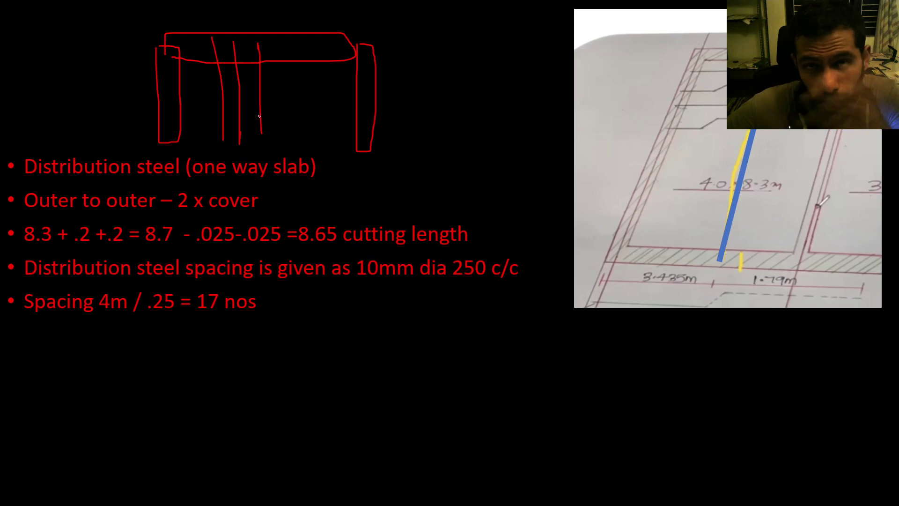
{"action": "key", "text": "e"}
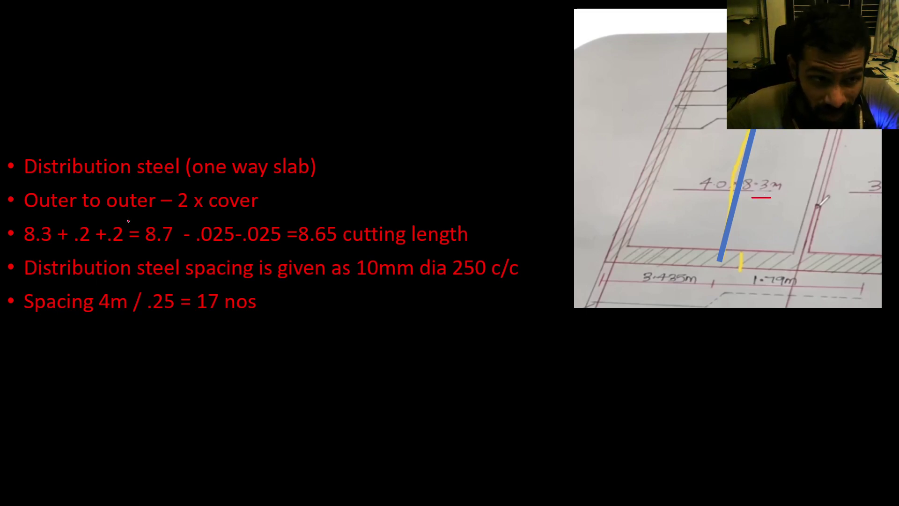
- Underline the .2 and .025 terms of the cutting-length formula in red ink
{"action": "left_click_drag", "start_coordinate": [108, 245], "coordinate": [137, 246]}
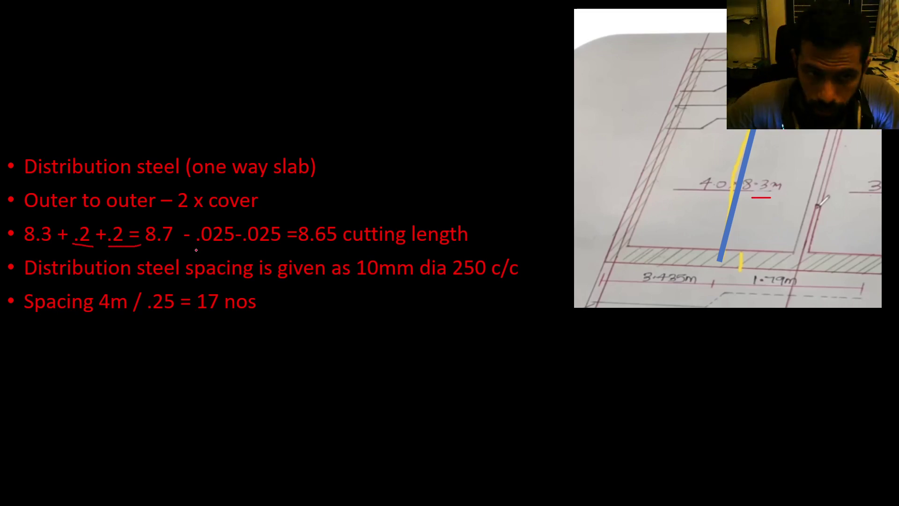
{"action": "left_click_drag", "start_coordinate": [197, 250], "coordinate": [278, 251]}
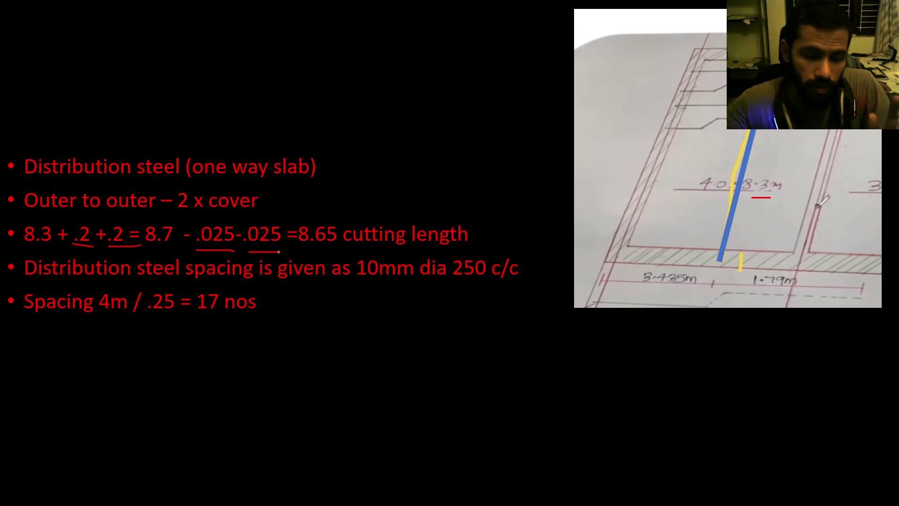
{"action": "key", "text": "alt+Tab"}
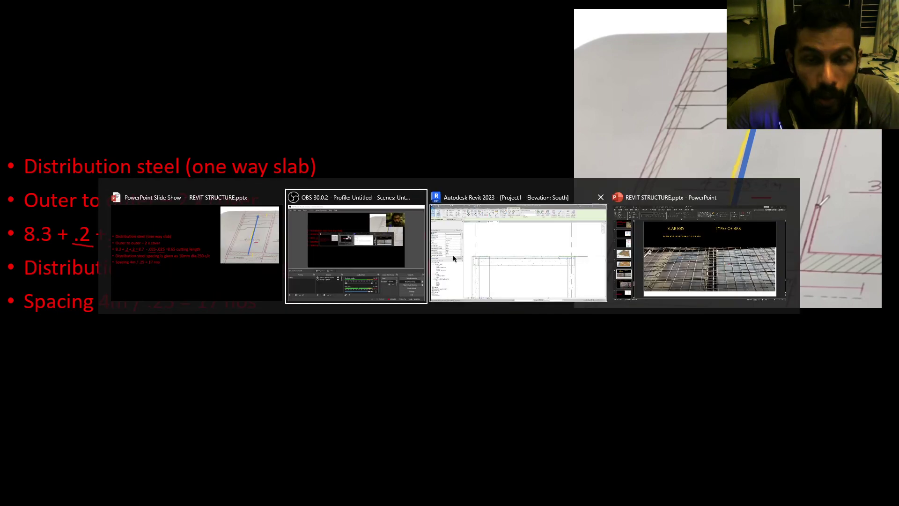
- In Revit, select the slab floor and start rebar placement, trying the placement and orientation options
{"action": "left_click", "coordinate": [502, 245]}
{"action": "scroll", "coordinate": [307, 256], "scroll_direction": "up", "scroll_amount": 3}
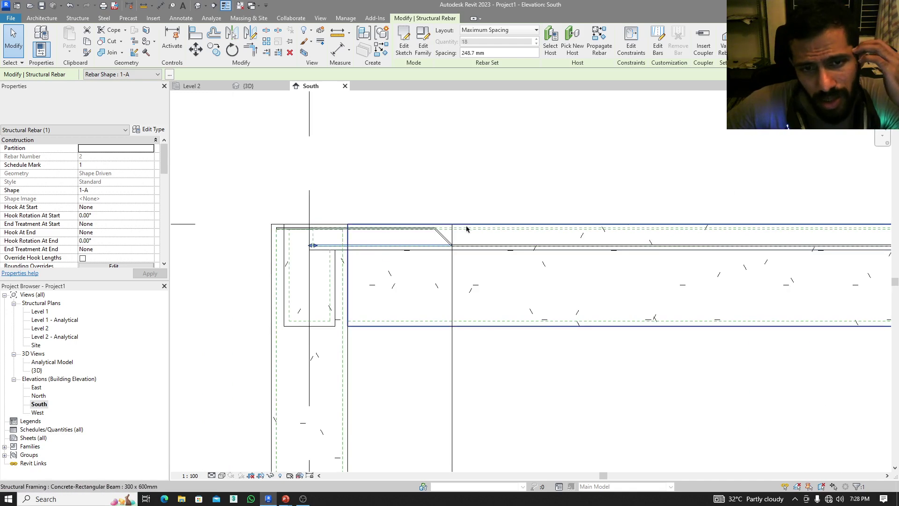
{"action": "left_click", "coordinate": [351, 251]}
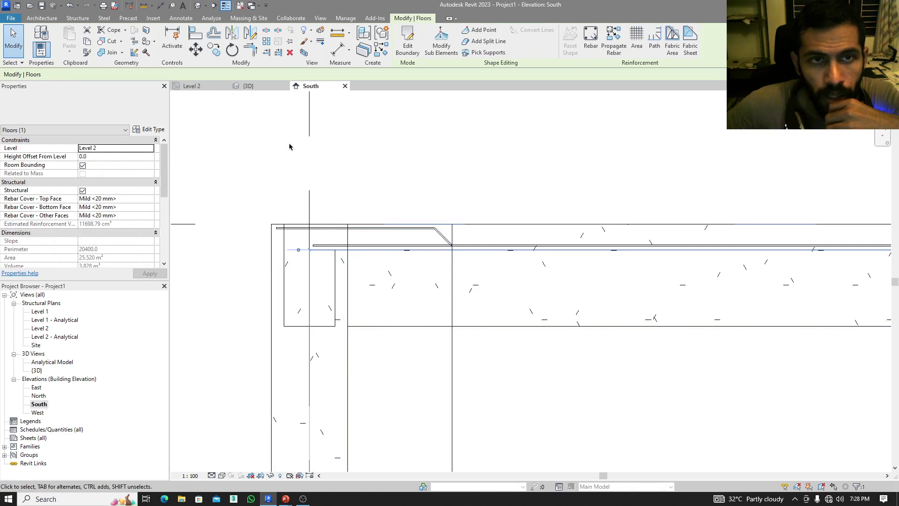
{"action": "left_click", "coordinate": [591, 39]}
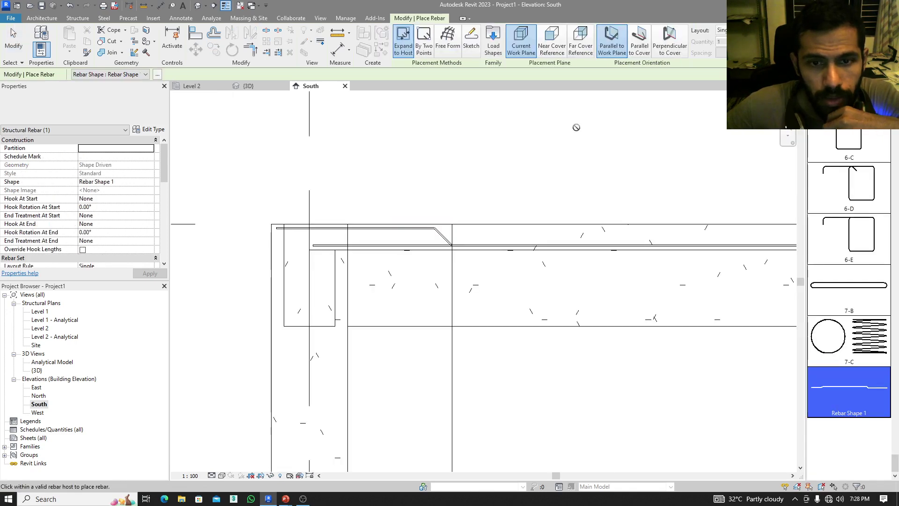
{"action": "middle_click_drag", "start_coordinate": [574, 127], "coordinate": [554, 146]}
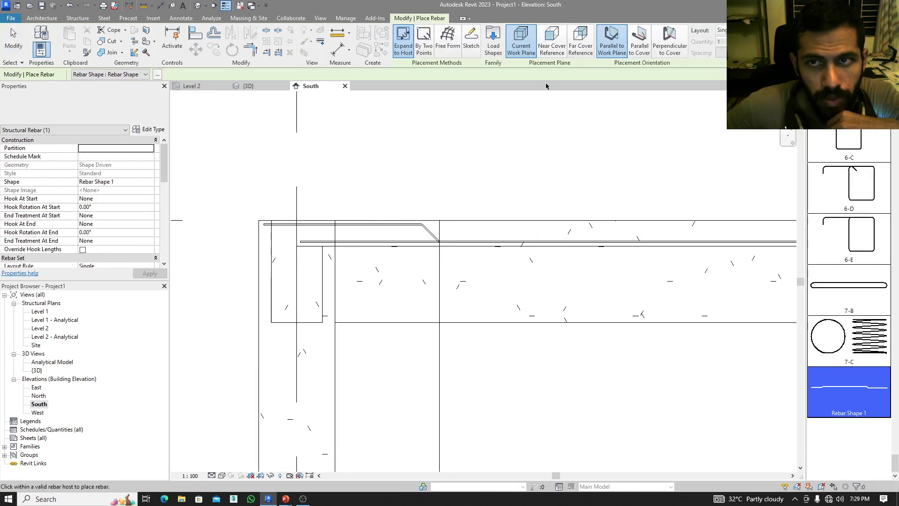
{"action": "left_click", "coordinate": [639, 44]}
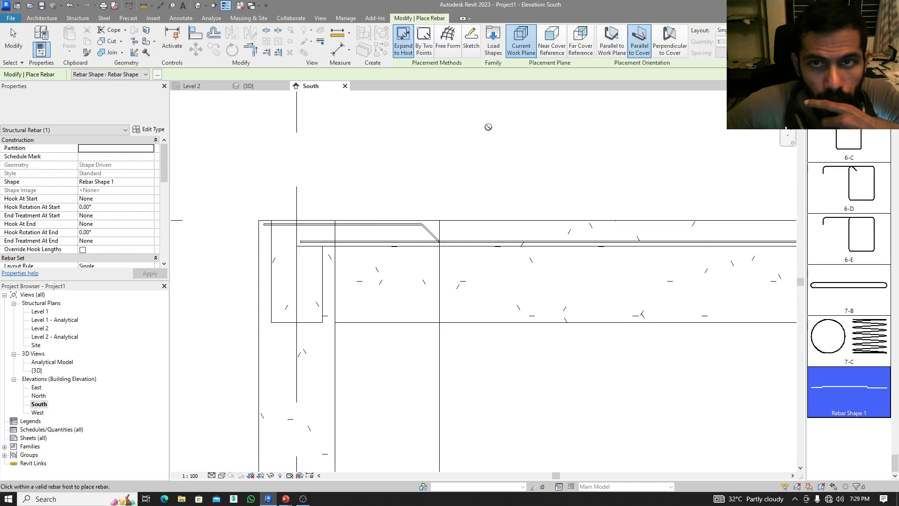
{"action": "left_click", "coordinate": [552, 43]}
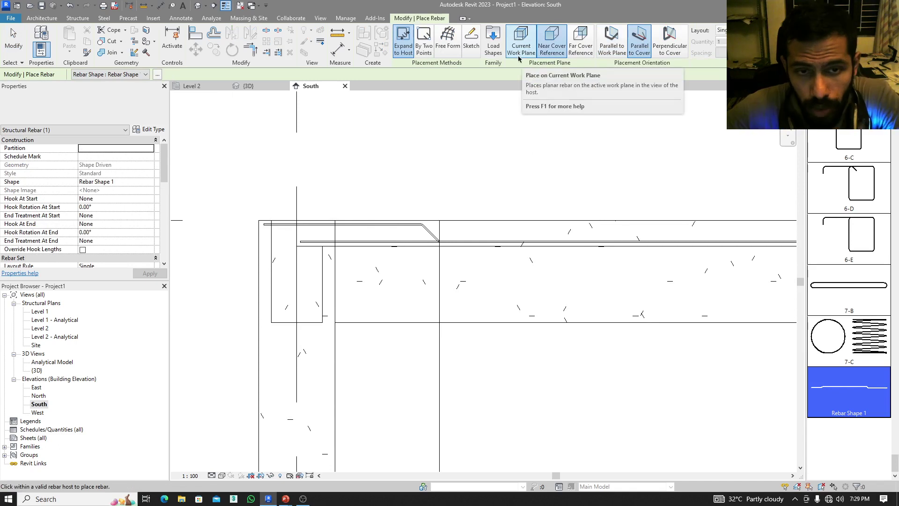
{"action": "left_click", "coordinate": [669, 44]}
{"action": "left_click", "coordinate": [612, 44]}
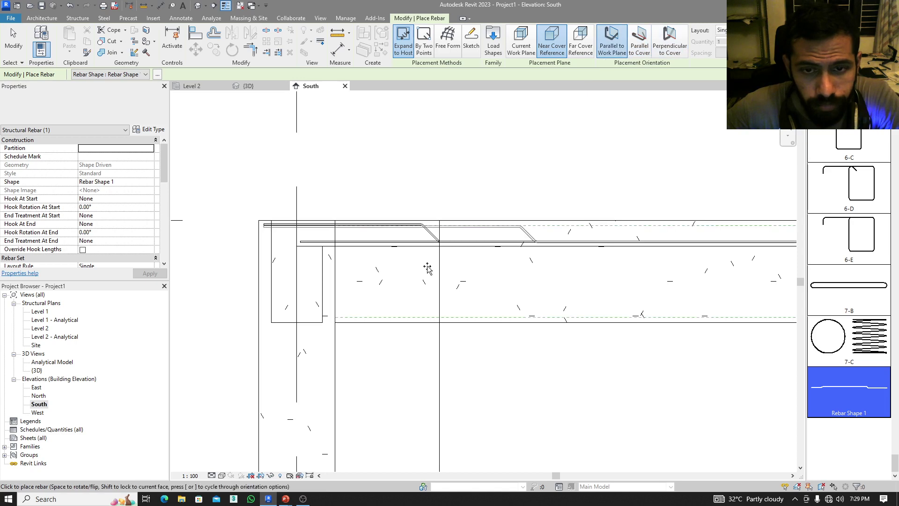
{"action": "scroll", "coordinate": [838, 375], "scroll_direction": "up", "scroll_amount": 5}
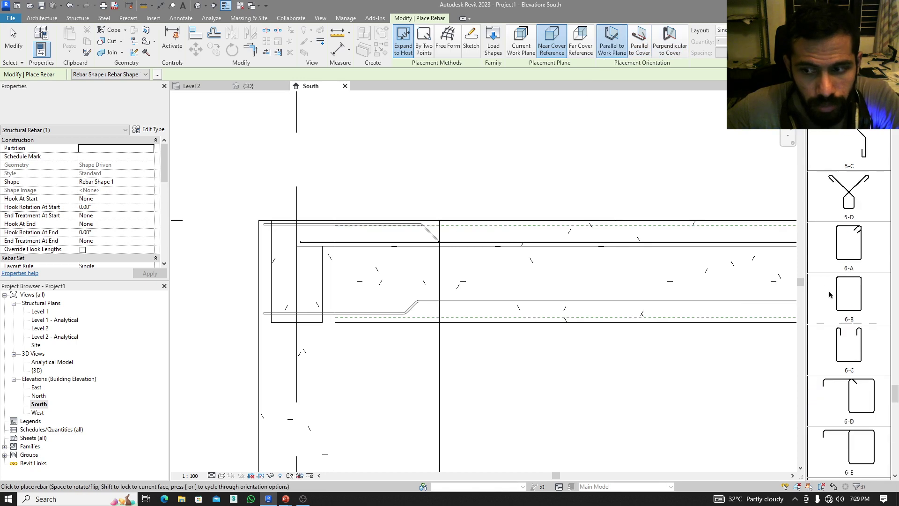
{"action": "scroll", "coordinate": [835, 384], "scroll_direction": "down", "scroll_amount": 4}
{"action": "scroll", "coordinate": [838, 384], "scroll_direction": "up", "scroll_amount": 10}
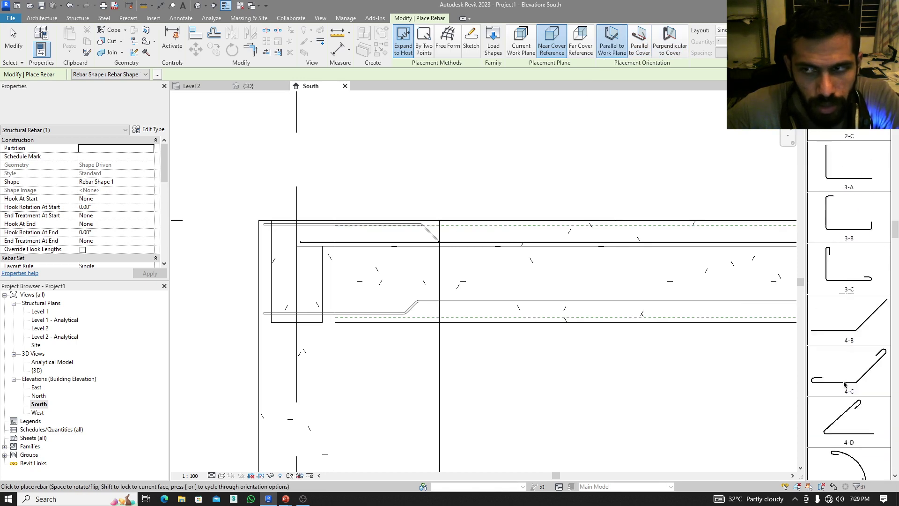
- Choose shape 1-A with Far Cover Reference and Perpendicular to Cover, on the Level 2 plan
{"action": "left_click", "coordinate": [848, 136]}
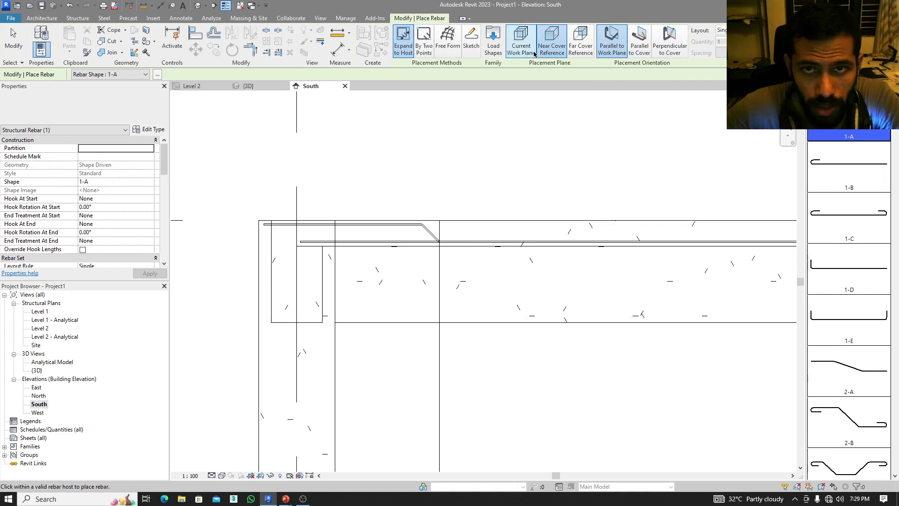
{"action": "left_click", "coordinate": [521, 40]}
{"action": "left_click", "coordinate": [580, 39]}
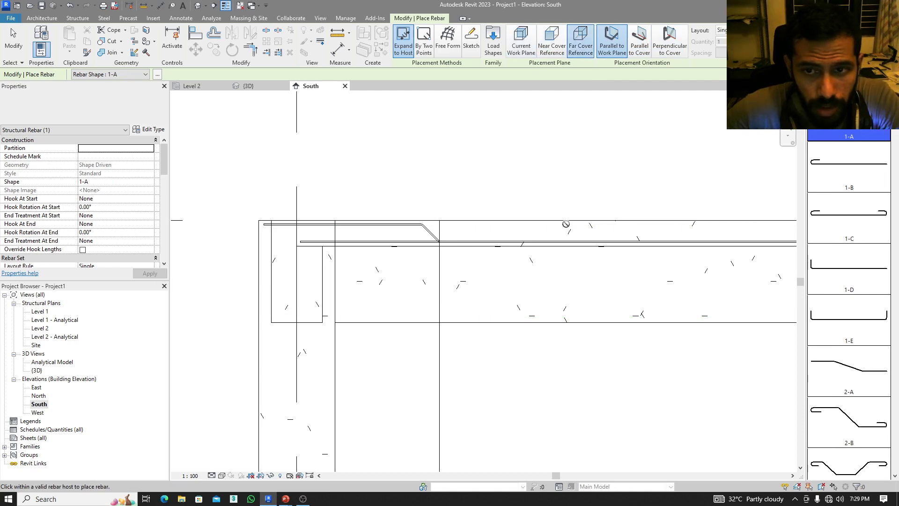
{"action": "left_click", "coordinate": [639, 40]}
{"action": "left_click", "coordinate": [670, 41]}
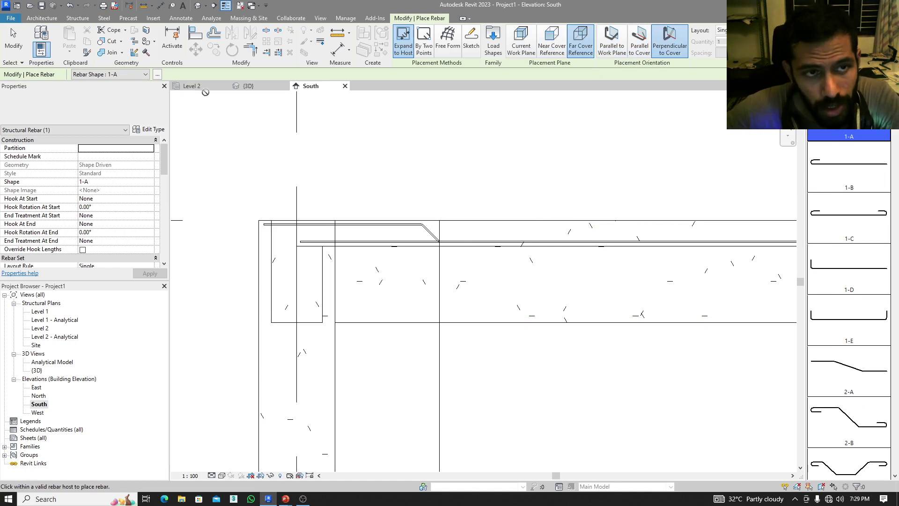
{"action": "left_click", "coordinate": [191, 86]}
{"action": "scroll", "coordinate": [482, 245], "scroll_direction": "down", "scroll_amount": 3}
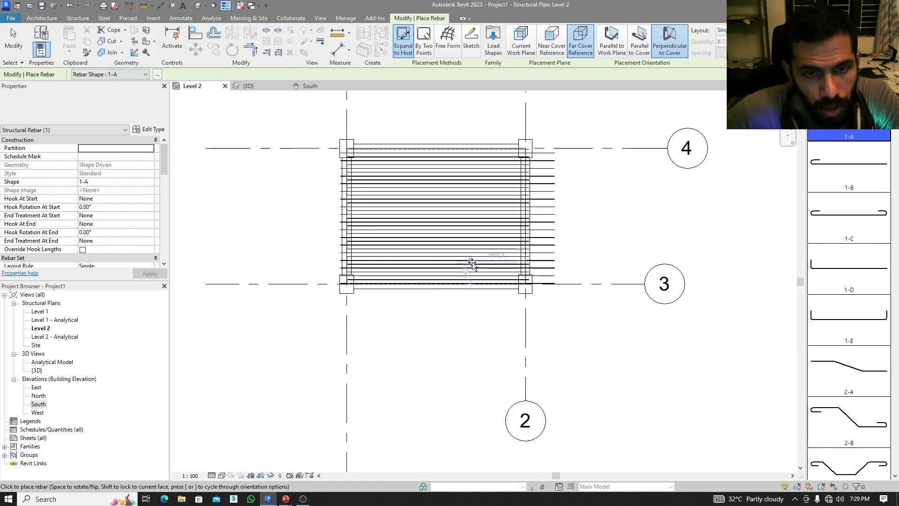
- Draw a horizontal section from left to right across the slab and bring up its context menu
{"action": "key", "text": "Escape"}
{"action": "scroll", "coordinate": [436, 270], "scroll_direction": "up", "scroll_amount": 4}
{"action": "scroll", "coordinate": [416, 281], "scroll_direction": "up", "scroll_amount": 2}
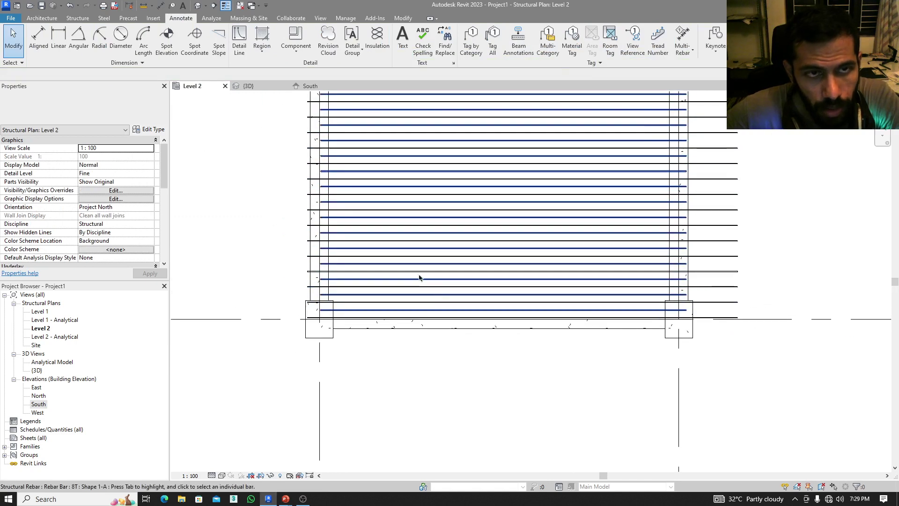
{"action": "left_click", "coordinate": [213, 6]}
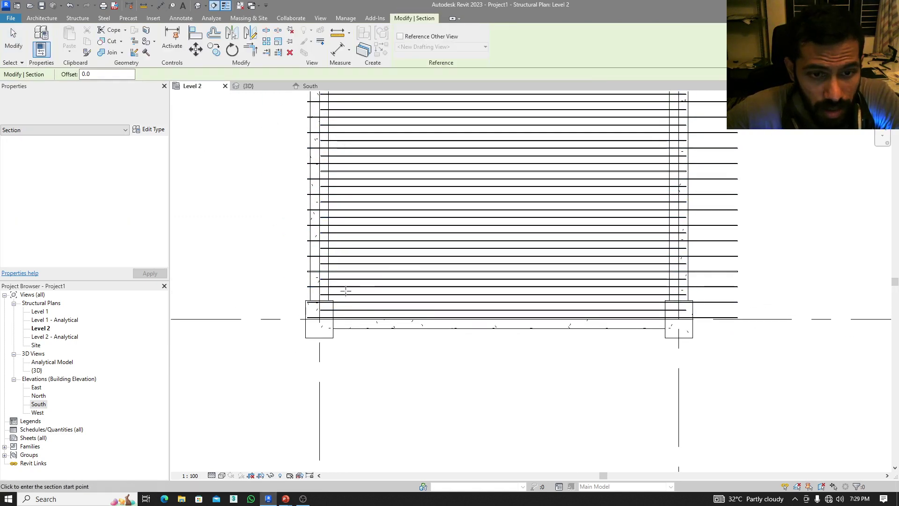
{"action": "scroll", "coordinate": [367, 311], "scroll_direction": "up", "scroll_amount": 3}
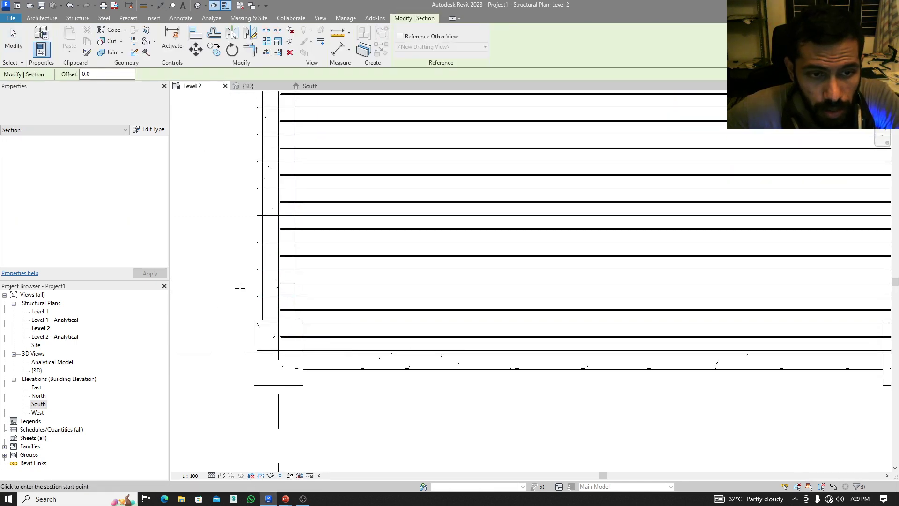
{"action": "left_click", "coordinate": [239, 287]}
{"action": "scroll", "coordinate": [448, 302], "scroll_direction": "down", "scroll_amount": 1}
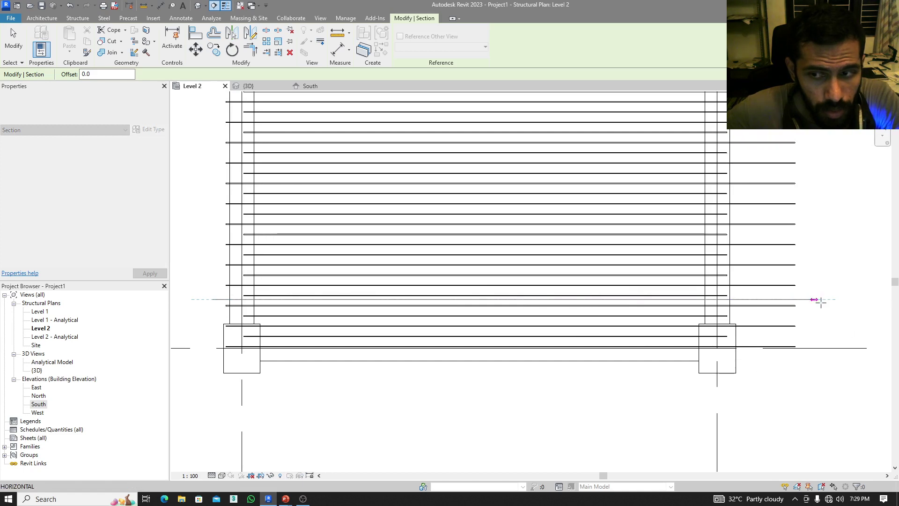
{"action": "left_click", "coordinate": [839, 298]}
{"action": "key", "text": "Escape"}
{"action": "key", "text": "Escape"}
{"action": "left_click", "coordinate": [817, 300]}
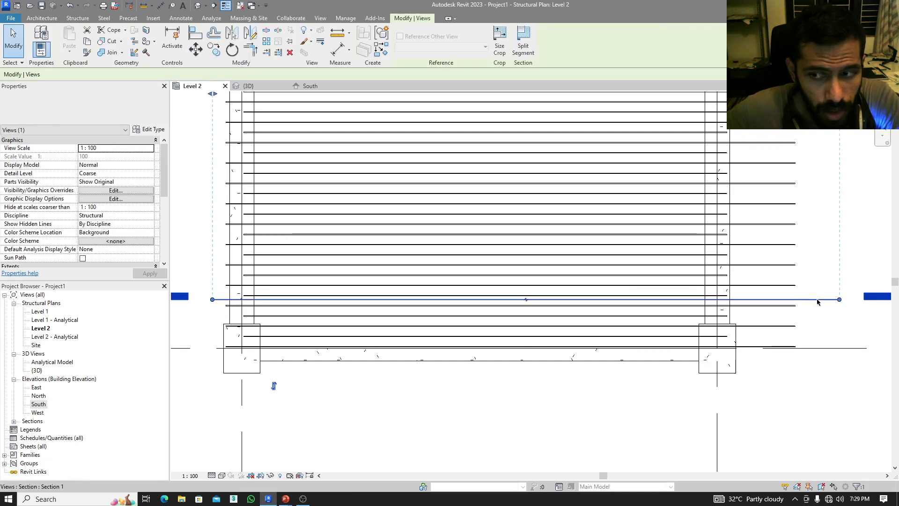
{"action": "right_click", "coordinate": [817, 300]}
{"action": "left_click", "coordinate": [826, 111]}
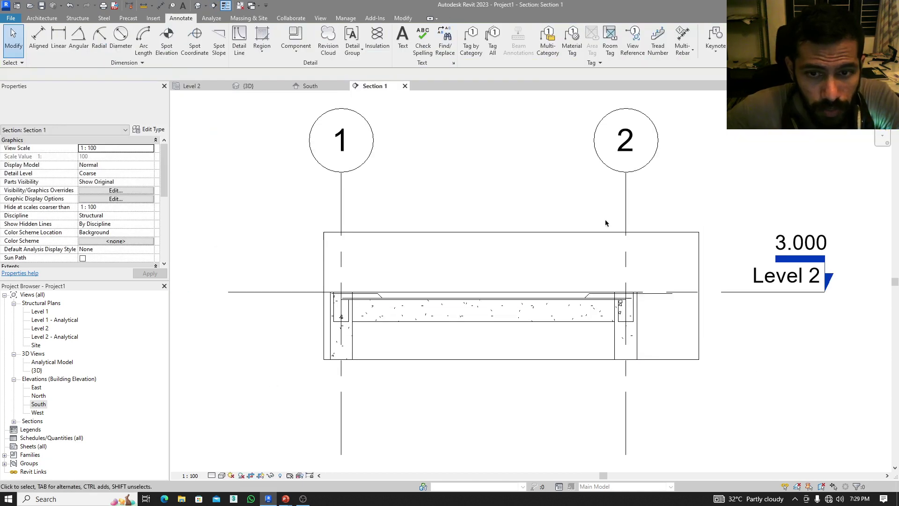
{"action": "scroll", "coordinate": [375, 272], "scroll_direction": "up", "scroll_amount": 1}
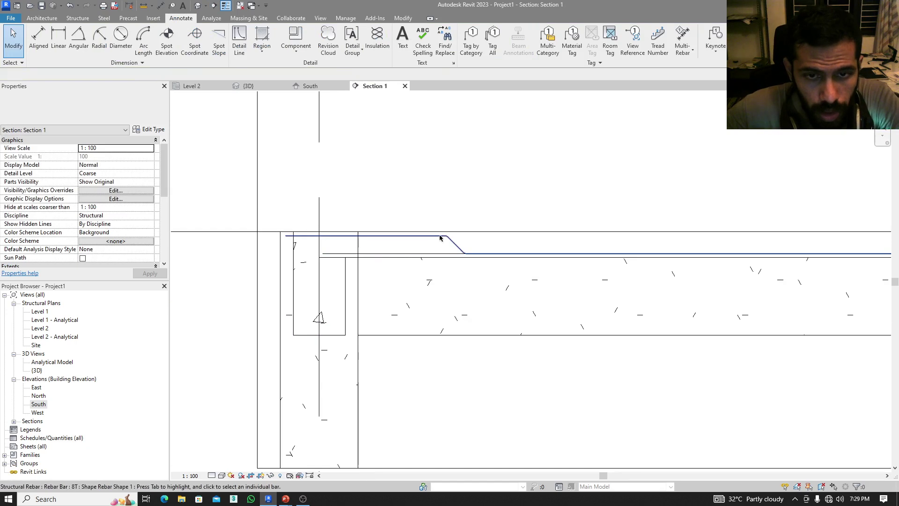
{"action": "left_click", "coordinate": [460, 234]}
{"action": "middle_click_drag", "start_coordinate": [481, 192], "coordinate": [475, 206]}
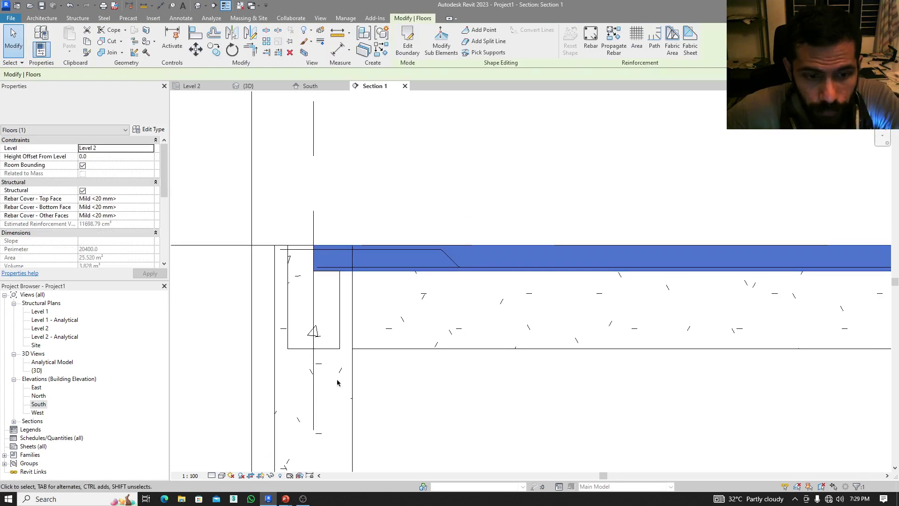
{"action": "left_click", "coordinate": [212, 475]}
{"action": "left_click", "coordinate": [224, 465]}
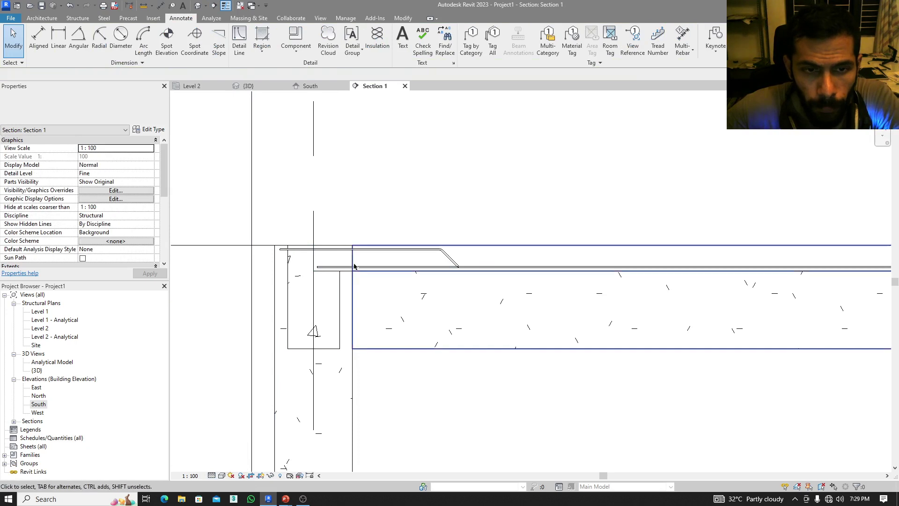
{"action": "scroll", "coordinate": [335, 276], "scroll_direction": "up", "scroll_amount": 2}
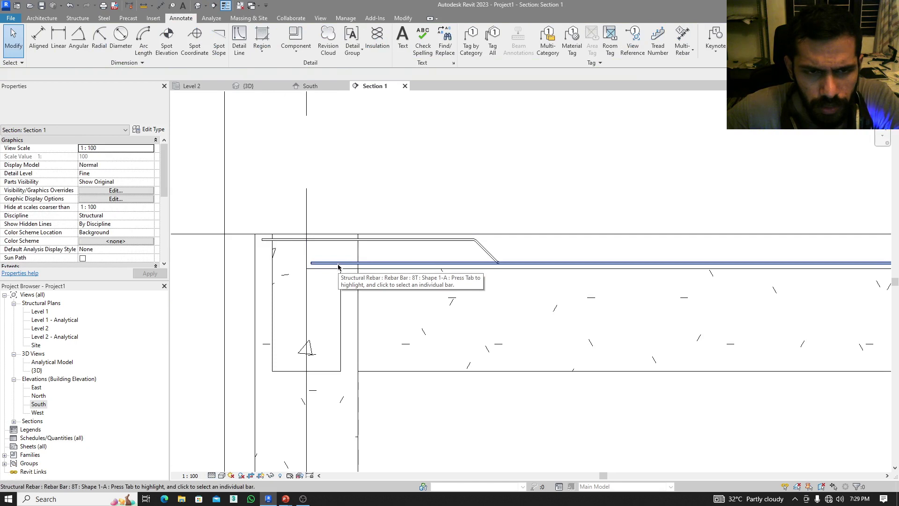
{"action": "left_click", "coordinate": [339, 266]}
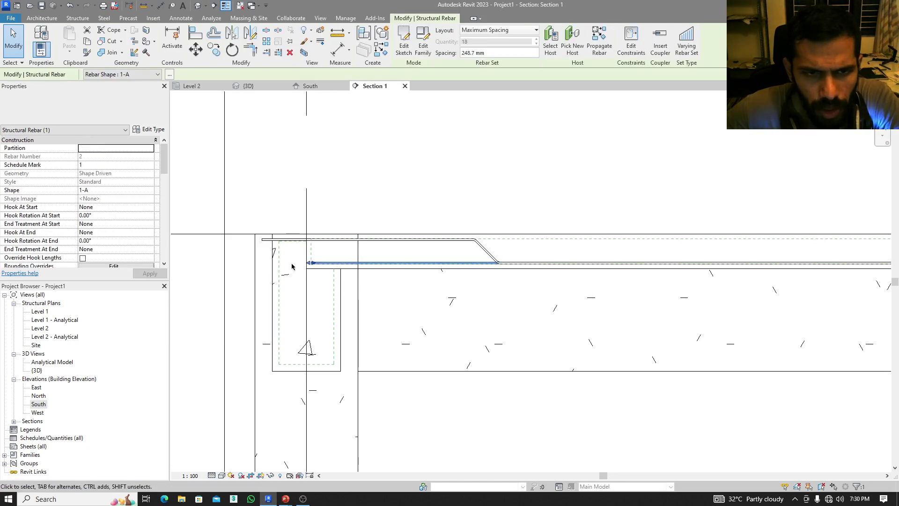
{"action": "scroll", "coordinate": [286, 268], "scroll_direction": "up", "scroll_amount": 4}
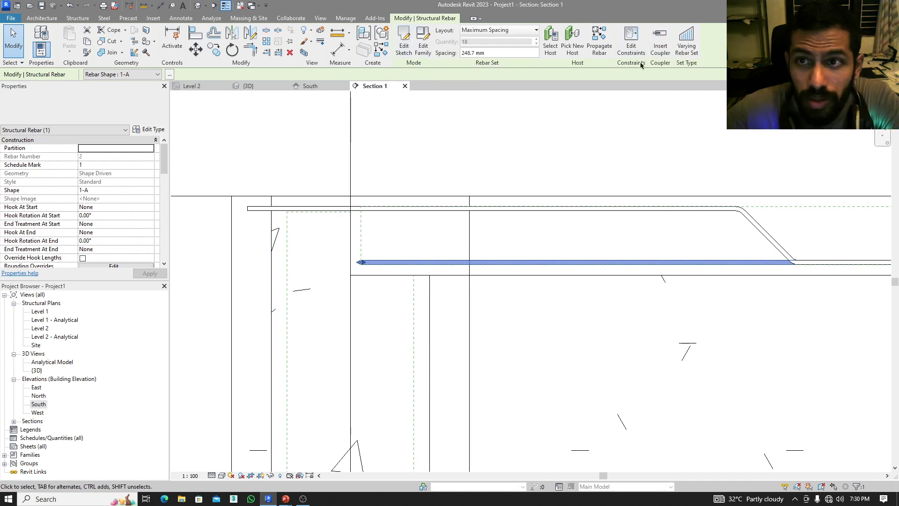
- Enter and exit the bar's constraint editing, then select and deselect the concrete beam
{"action": "left_click", "coordinate": [631, 42]}
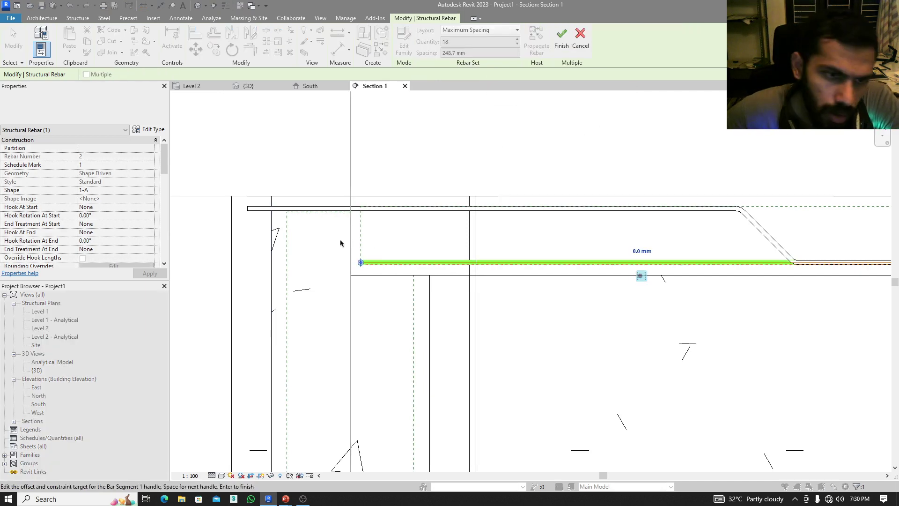
{"action": "scroll", "coordinate": [342, 241], "scroll_direction": "down", "scroll_amount": 3}
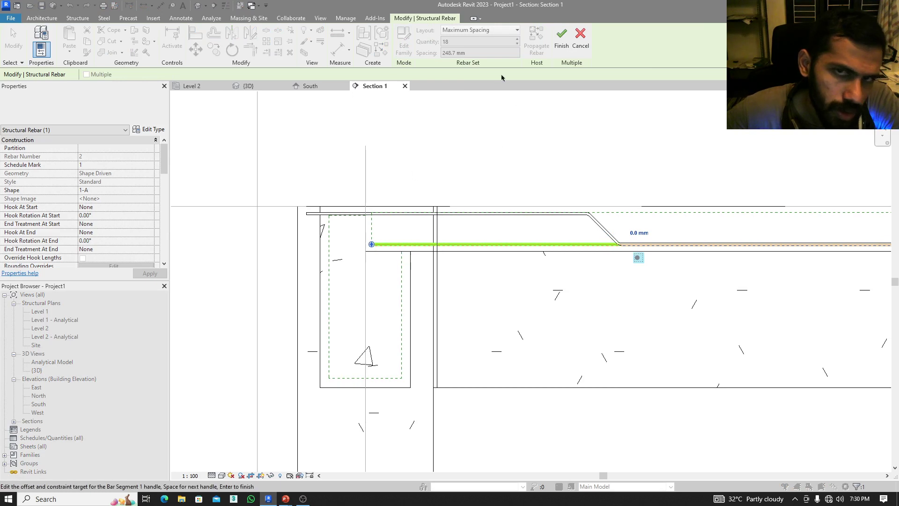
{"action": "left_click", "coordinate": [561, 41]}
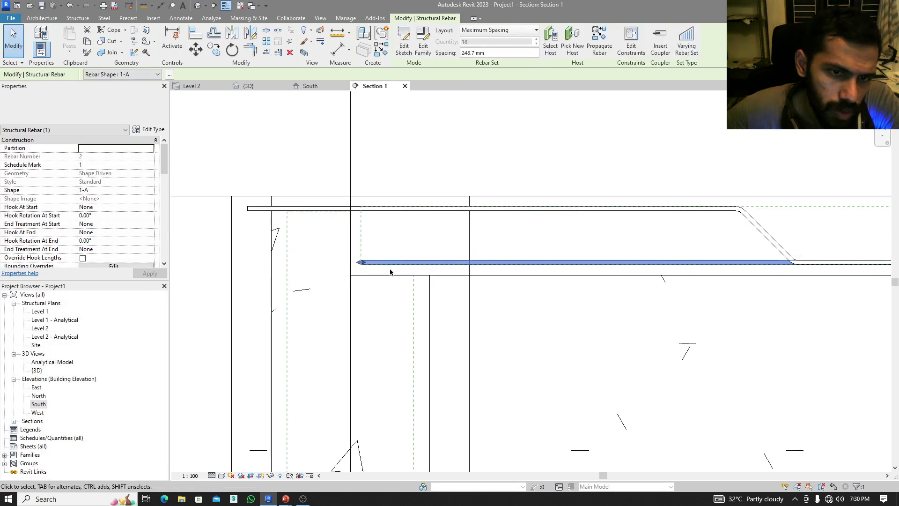
{"action": "scroll", "coordinate": [390, 272], "scroll_direction": "down", "scroll_amount": 2}
{"action": "left_click", "coordinate": [335, 334]}
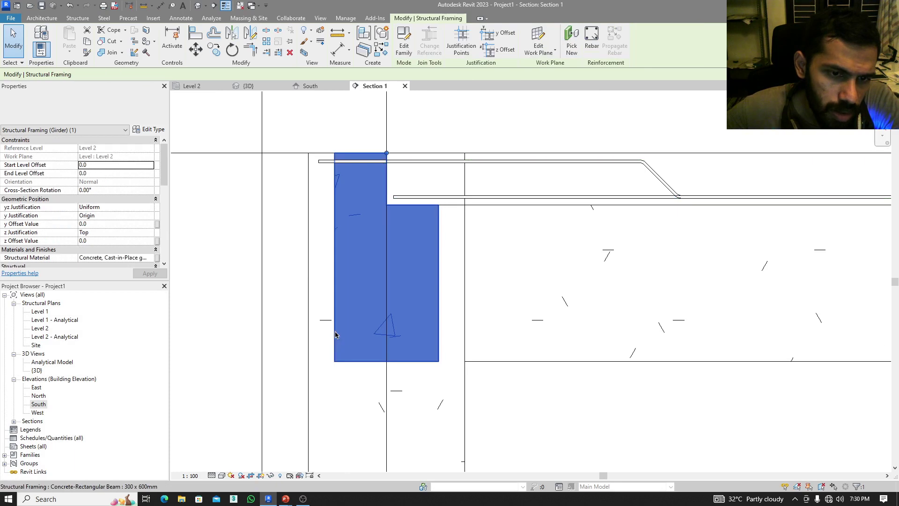
{"action": "key", "text": "Escape"}
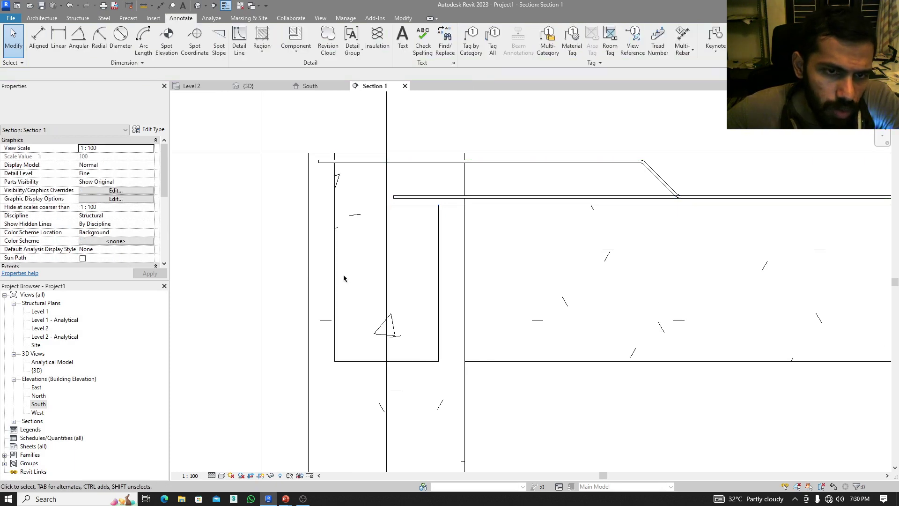
{"action": "left_click", "coordinate": [334, 283]}
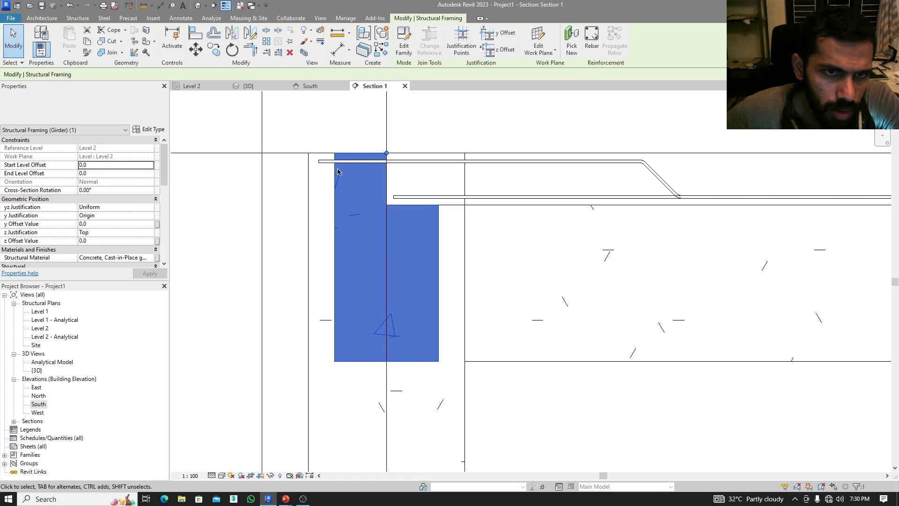
{"action": "scroll", "coordinate": [343, 166], "scroll_direction": "up", "scroll_amount": 1}
{"action": "middle_click_drag", "start_coordinate": [365, 203], "coordinate": [367, 206]}
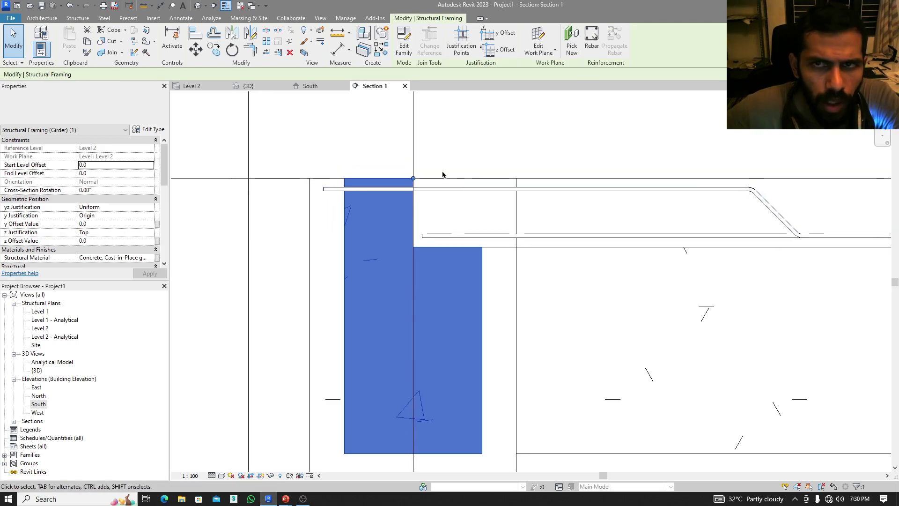
{"action": "left_click", "coordinate": [419, 98]}
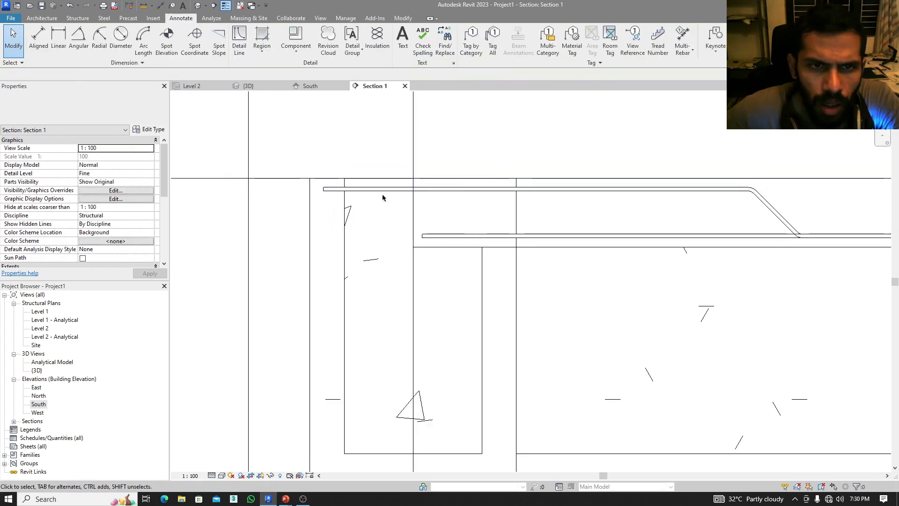
- Select the cranked top bar in Section 1
{"action": "left_click", "coordinate": [375, 190]}
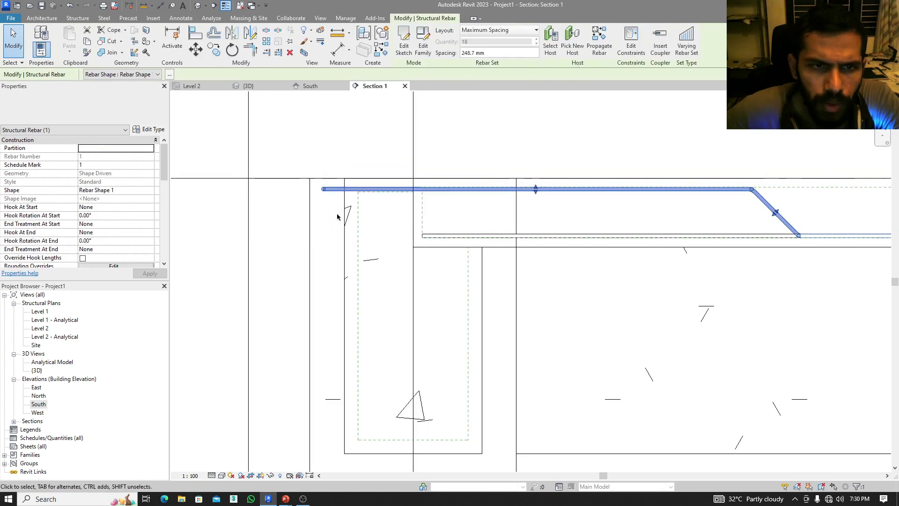
{"action": "left_click", "coordinate": [309, 212]}
{"action": "scroll", "coordinate": [331, 172], "scroll_direction": "down", "scroll_amount": 3}
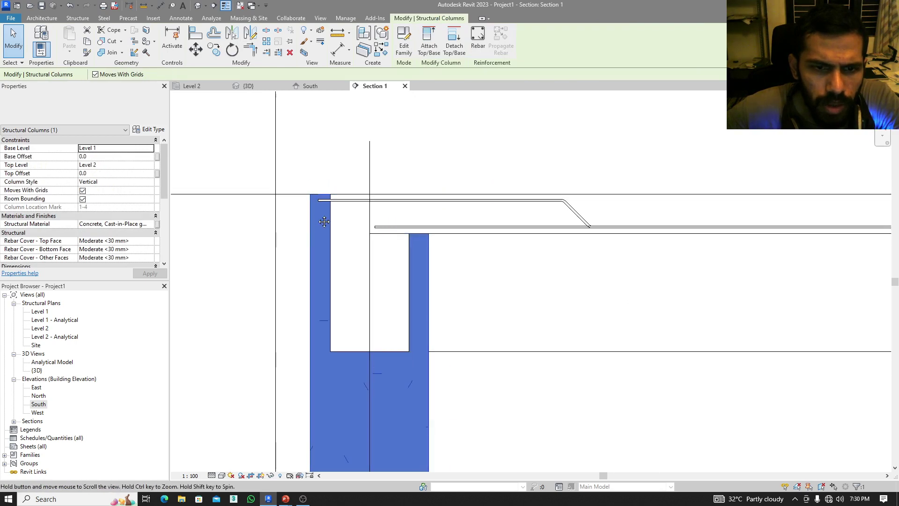
{"action": "middle_click_drag", "start_coordinate": [332, 174], "coordinate": [335, 179]}
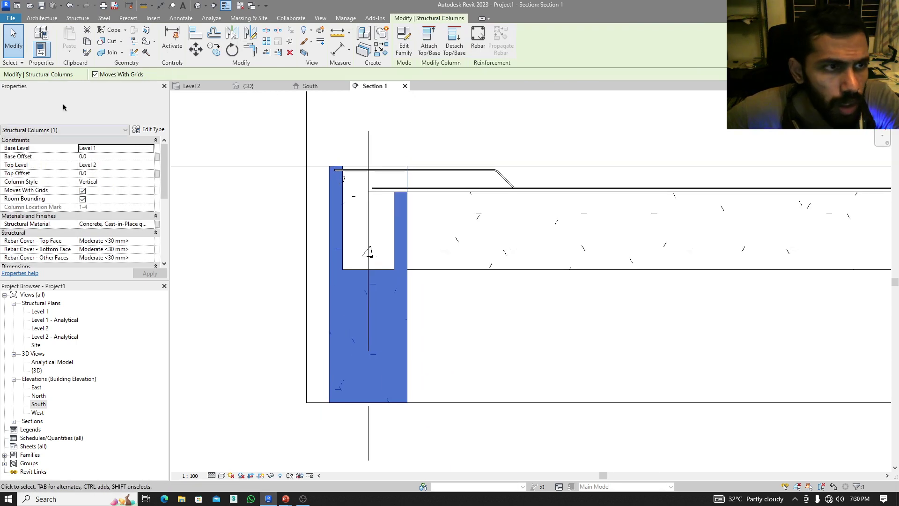
{"action": "left_click", "coordinate": [327, 195]}
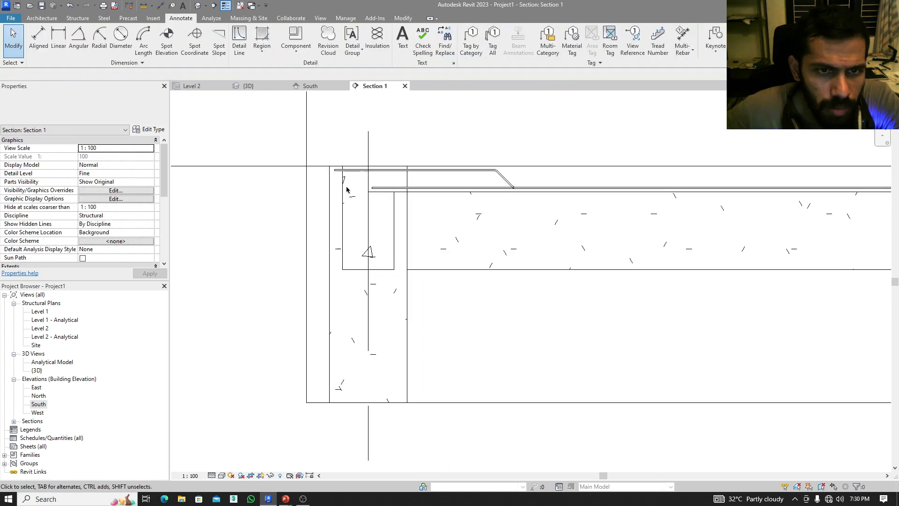
{"action": "left_click", "coordinate": [346, 189]}
{"action": "scroll", "coordinate": [352, 185], "scroll_direction": "up", "scroll_amount": 3}
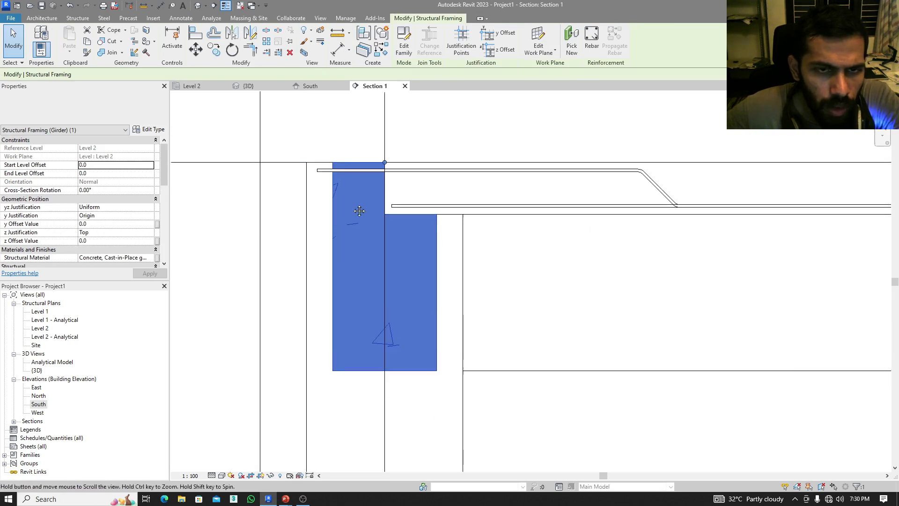
{"action": "middle_click_drag", "start_coordinate": [359, 211], "coordinate": [355, 216]}
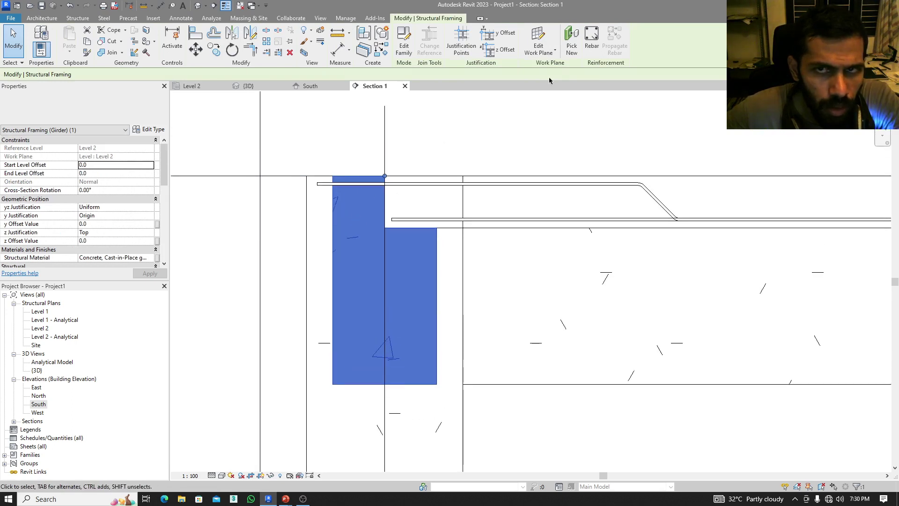
{"action": "left_click", "coordinate": [419, 137]}
{"action": "left_click", "coordinate": [377, 184]}
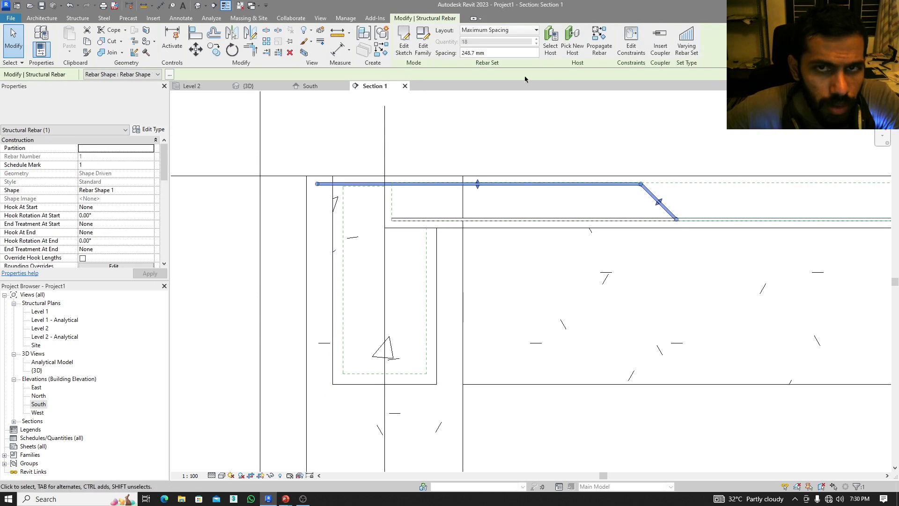
- Change the cranked top bar's left-end offset from 75 mm to 0 mm
{"action": "left_click", "coordinate": [631, 42]}
{"action": "scroll", "coordinate": [326, 194], "scroll_direction": "up", "scroll_amount": 2}
{"action": "scroll", "coordinate": [326, 194], "scroll_direction": "up", "scroll_amount": 2}
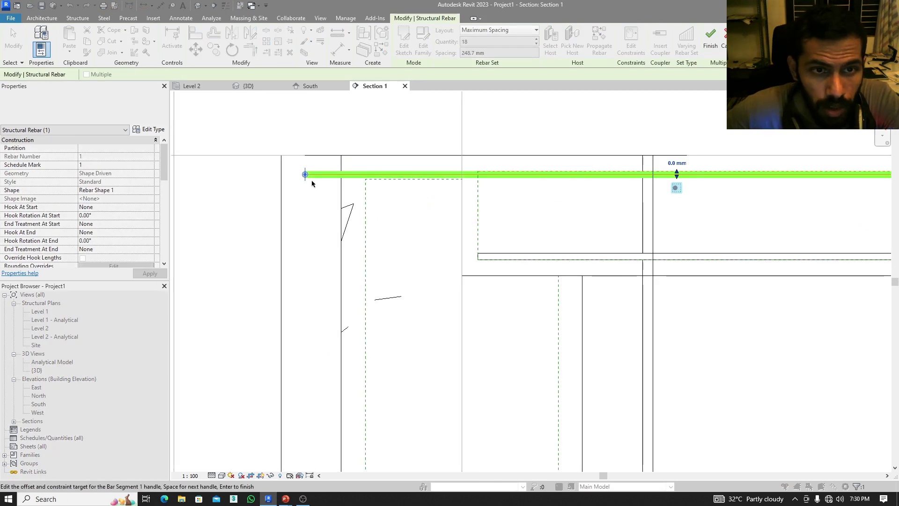
{"action": "left_click", "coordinate": [305, 179]}
{"action": "left_click", "coordinate": [293, 174]}
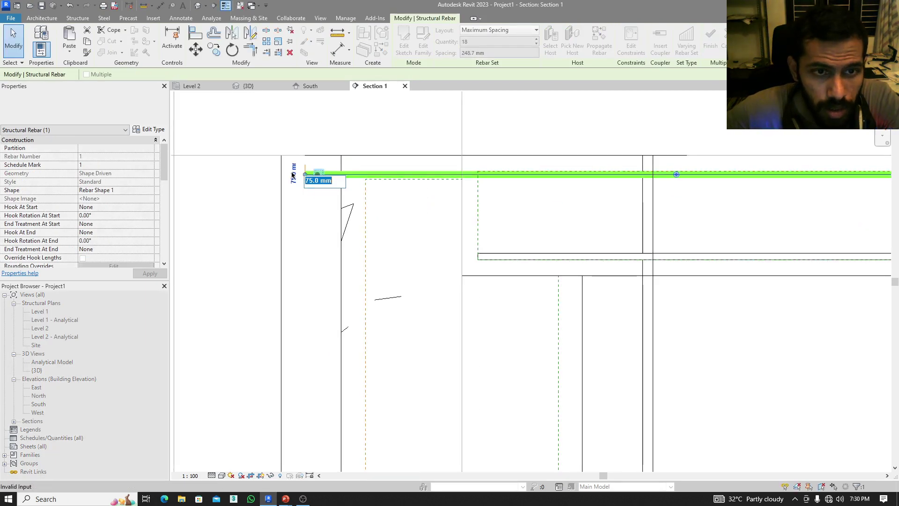
{"action": "type", "text": "0"}
{"action": "key", "text": "Return"}
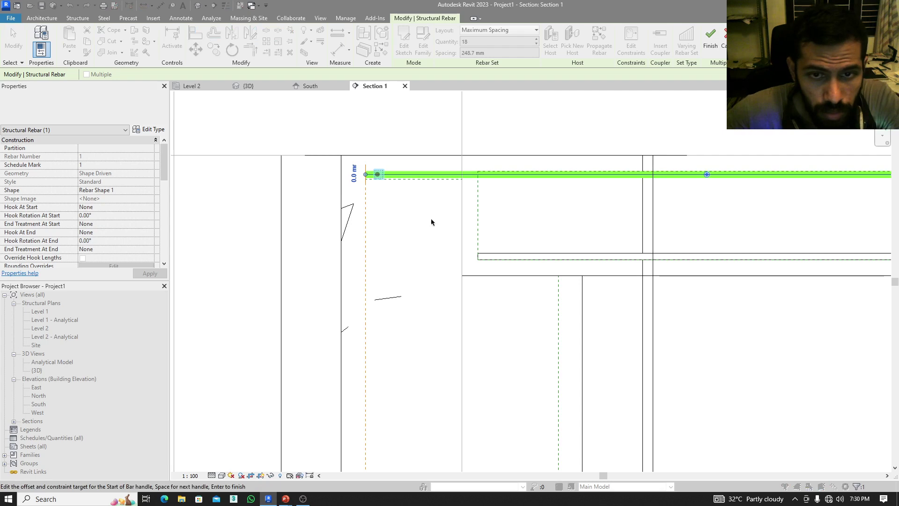
{"action": "scroll", "coordinate": [392, 184], "scroll_direction": "down", "scroll_amount": 2}
{"action": "left_click", "coordinate": [709, 45]}
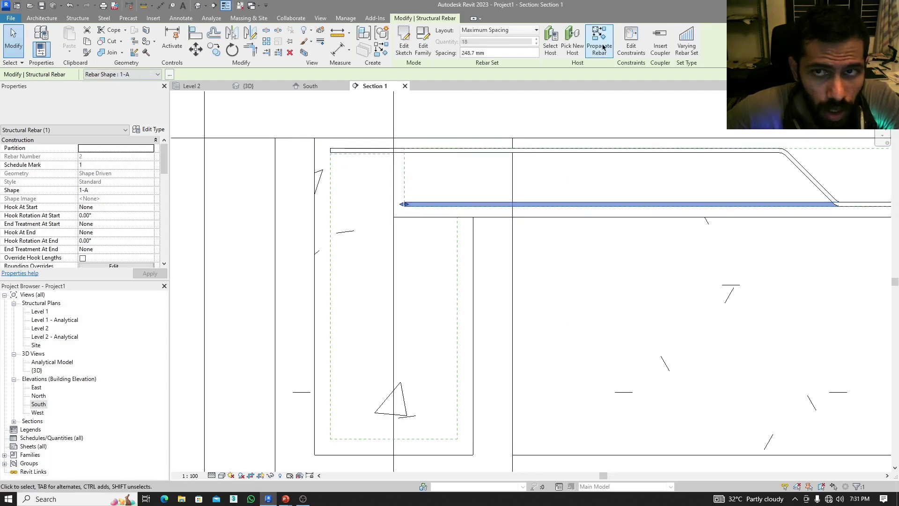
- Constrain the straight bar's start to the beam's cover line with 0 mm offset
{"action": "left_click", "coordinate": [631, 45]}
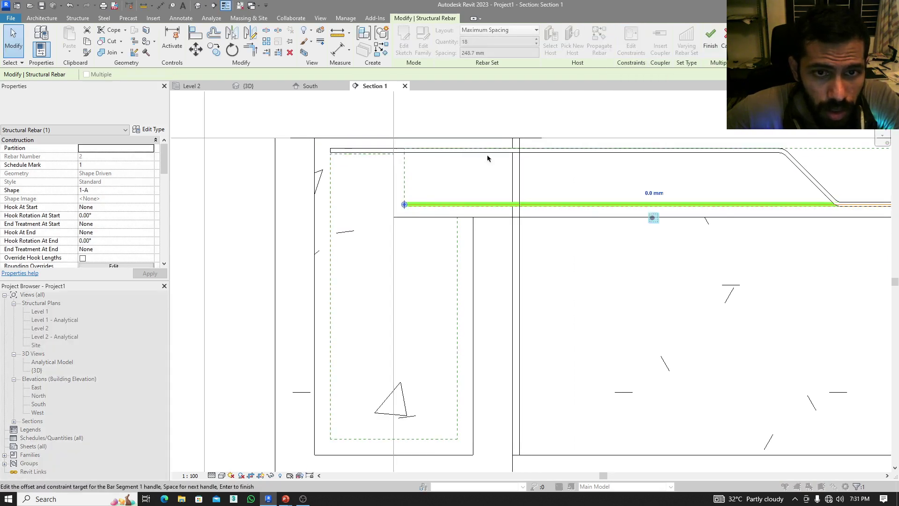
{"action": "left_click", "coordinate": [404, 204]}
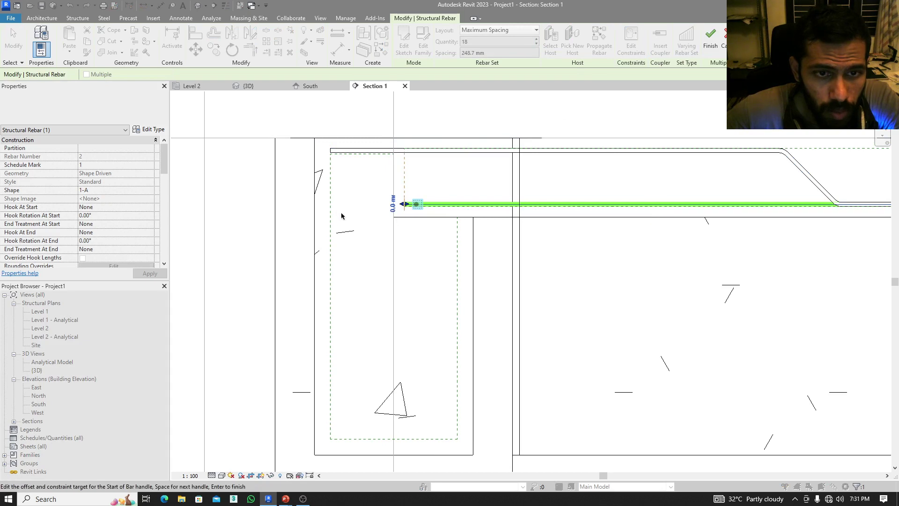
{"action": "left_click", "coordinate": [392, 206]}
{"action": "type", "text": "0"}
{"action": "key", "text": "Return"}
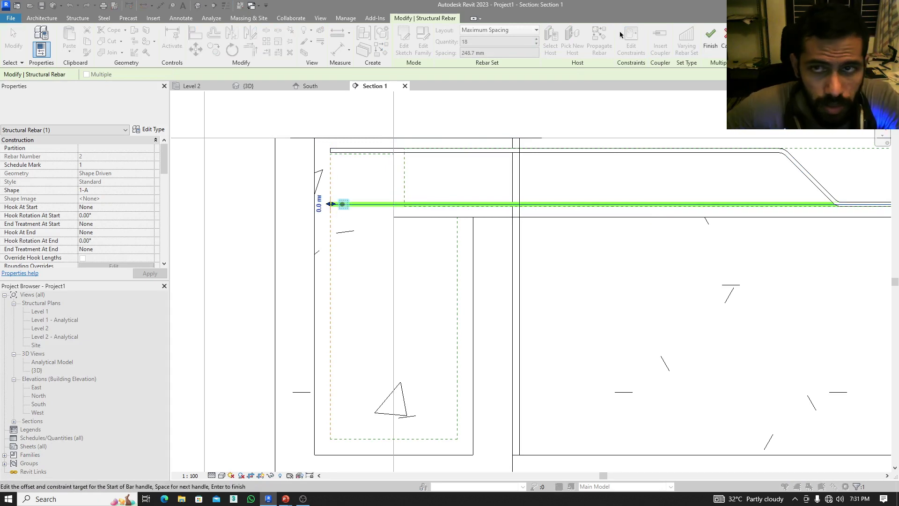
{"action": "left_click", "coordinate": [710, 47]}
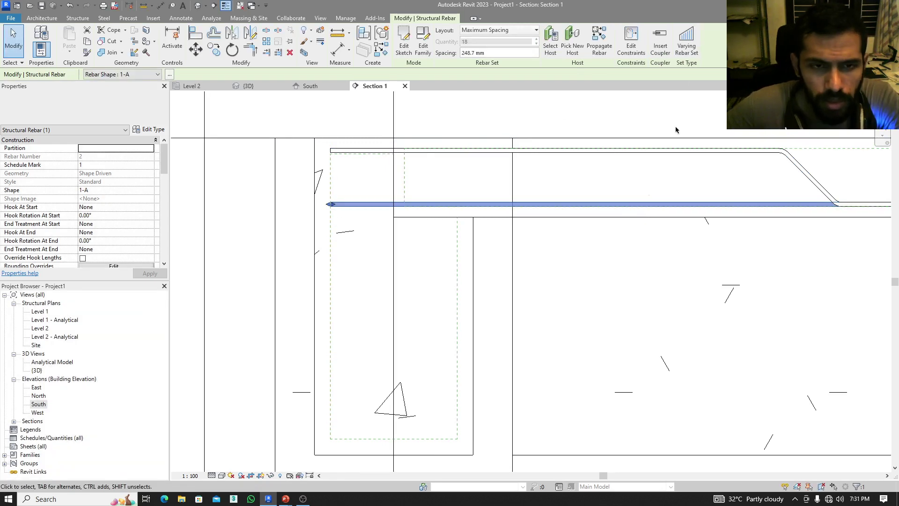
- Select the slab floor in the section
{"action": "scroll", "coordinate": [587, 228], "scroll_direction": "down", "scroll_amount": 5}
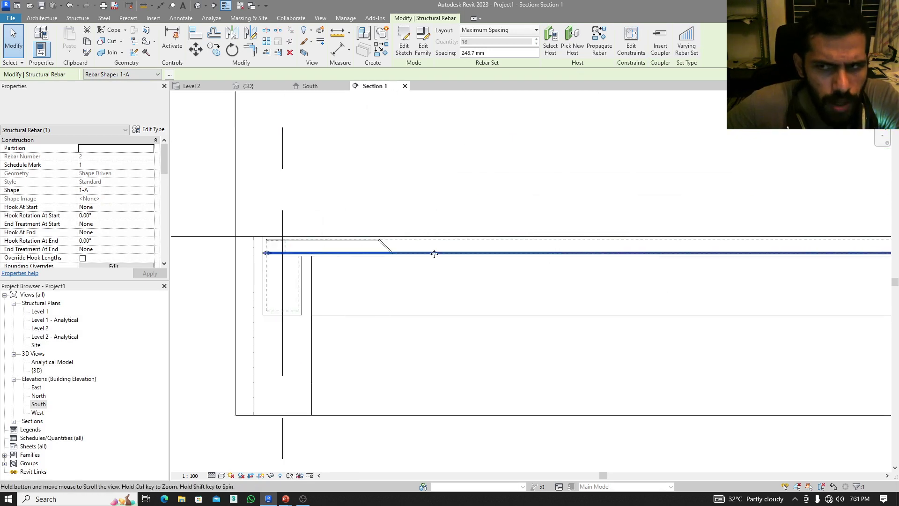
{"action": "scroll", "coordinate": [433, 247], "scroll_direction": "up", "scroll_amount": 4}
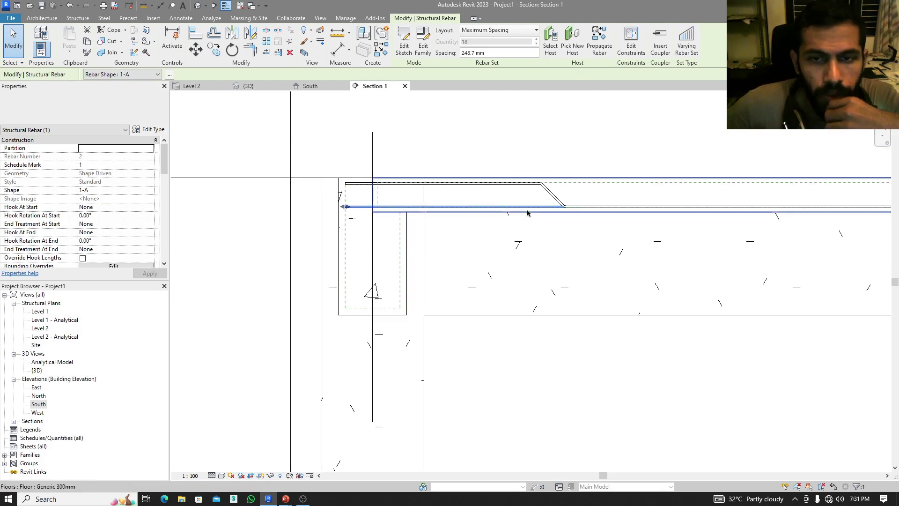
{"action": "left_click", "coordinate": [572, 179]}
{"action": "middle_click_drag", "start_coordinate": [572, 179], "coordinate": [470, 251]}
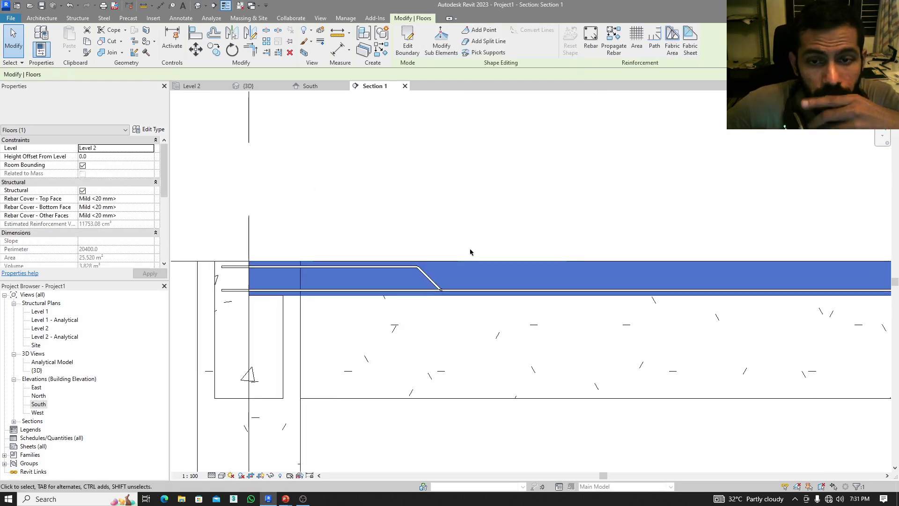
- Start rebar placement with 8R bar type, Parallel to Cover and Current Work Plane
{"action": "left_click", "coordinate": [590, 42]}
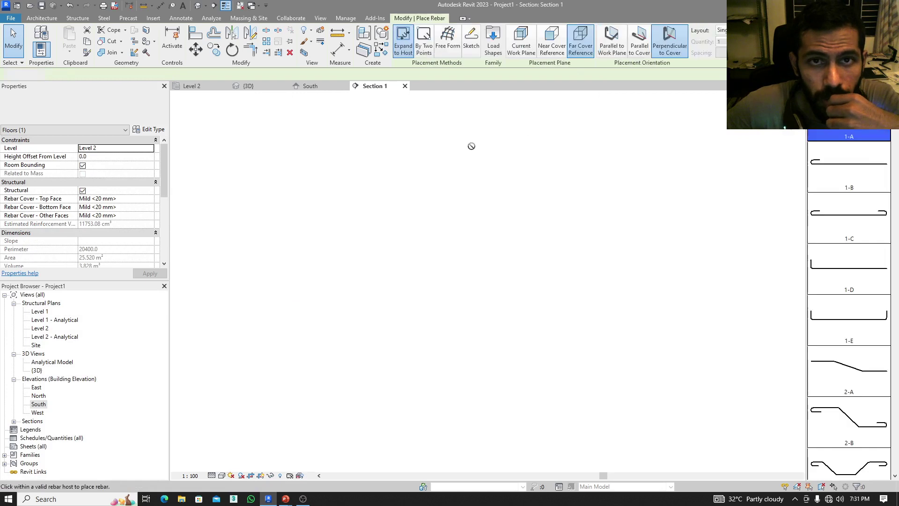
{"action": "left_click", "coordinate": [85, 108]}
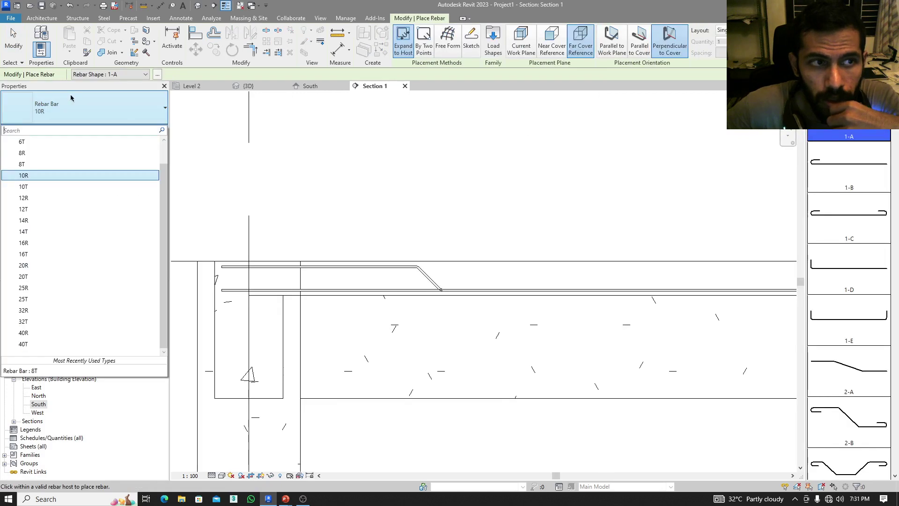
{"action": "left_click", "coordinate": [29, 152]}
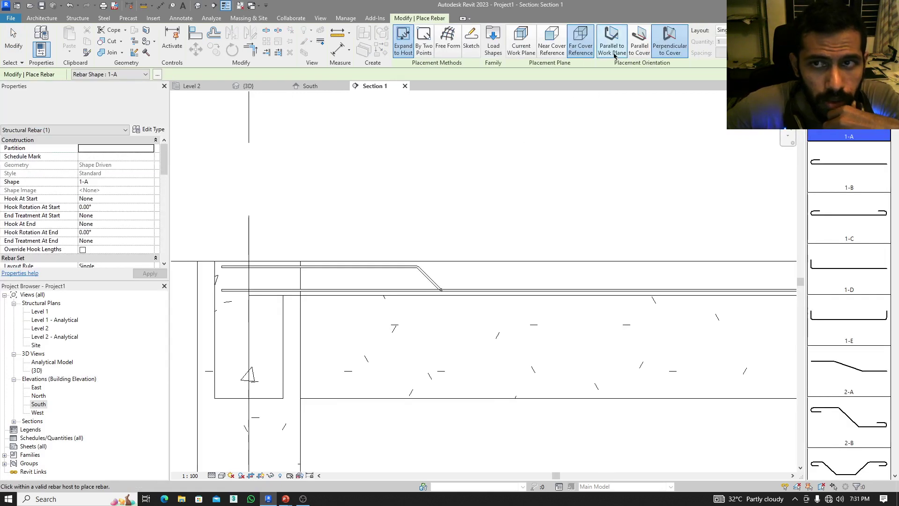
{"action": "left_click", "coordinate": [639, 48]}
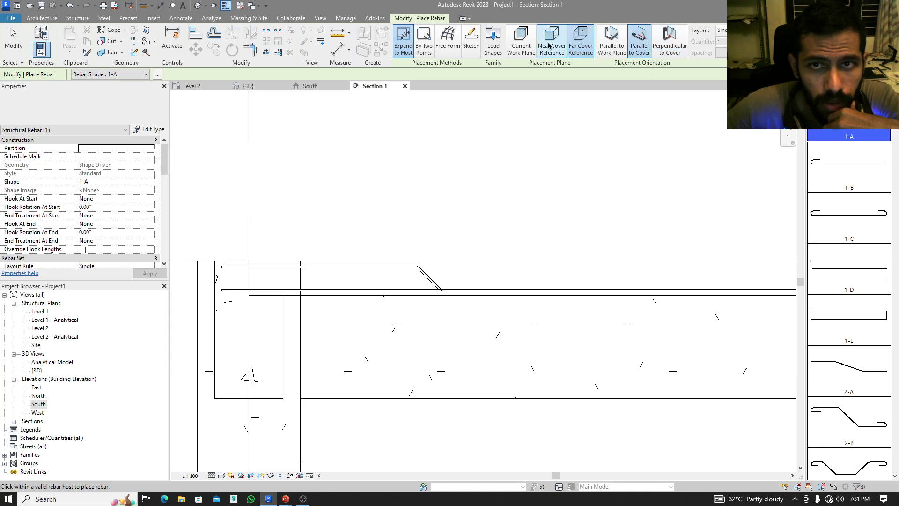
{"action": "left_click", "coordinate": [521, 42]}
{"action": "scroll", "coordinate": [327, 282], "scroll_direction": "up", "scroll_amount": 3}
{"action": "middle_click_drag", "start_coordinate": [327, 282], "coordinate": [427, 186]}
{"action": "scroll", "coordinate": [426, 187], "scroll_direction": "down", "scroll_amount": 1}
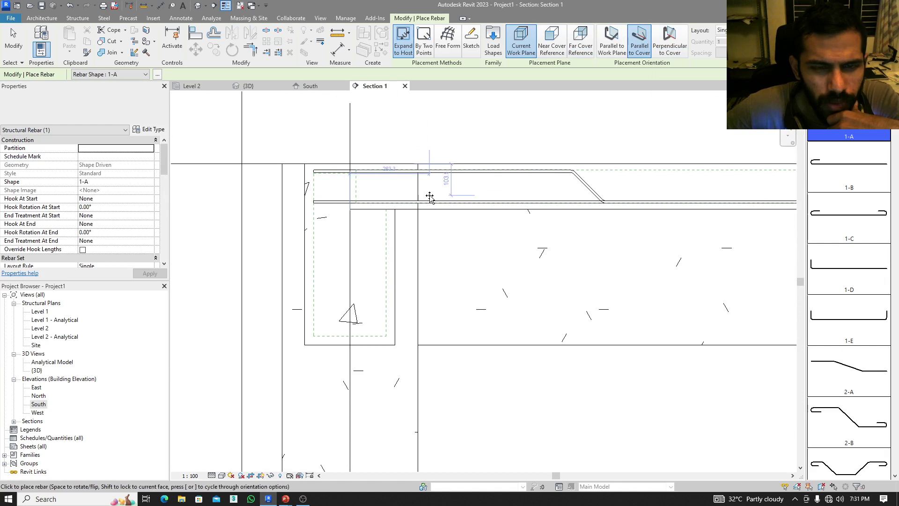
{"action": "scroll", "coordinate": [427, 195], "scroll_direction": "up", "scroll_amount": 5}
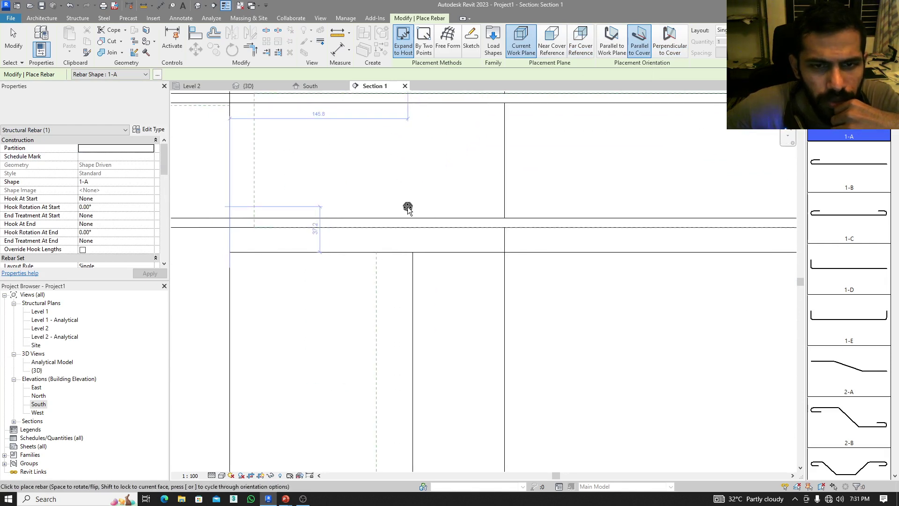
{"action": "scroll", "coordinate": [406, 209], "scroll_direction": "down", "scroll_amount": 3}
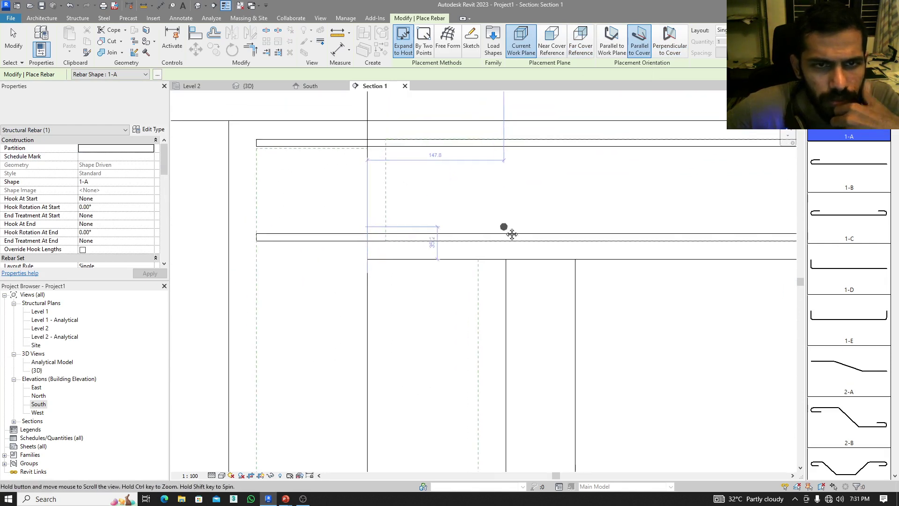
{"action": "scroll", "coordinate": [385, 223], "scroll_direction": "up", "scroll_amount": 3}
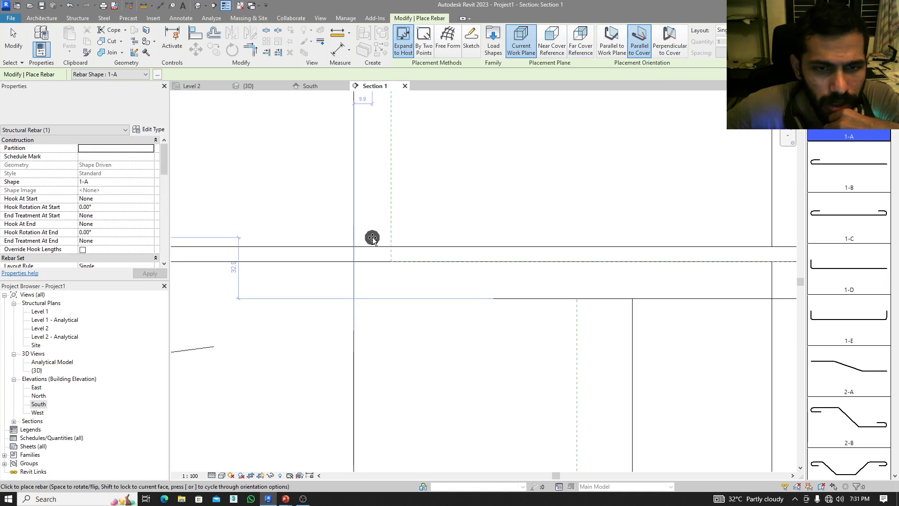
- Place a bar in the slab near the column and lay its set out at 100 mm maximum spacing
{"action": "left_click", "coordinate": [373, 238]}
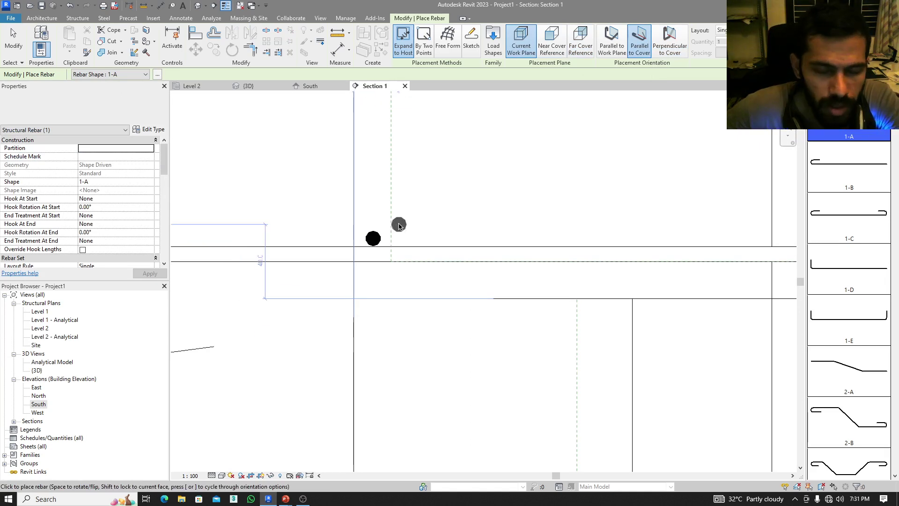
{"action": "key", "text": "Escape"}
{"action": "left_click", "coordinate": [377, 241]}
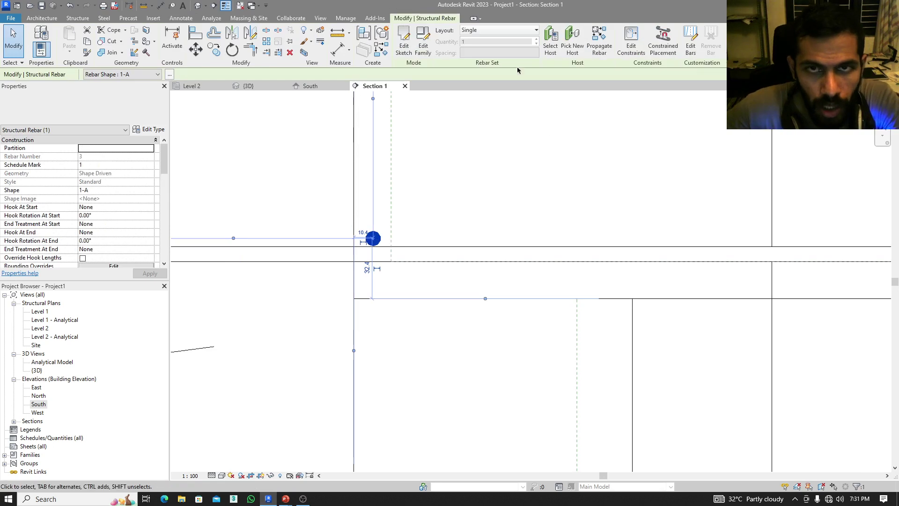
{"action": "left_click", "coordinate": [514, 34]}
{"action": "left_click", "coordinate": [498, 60]}
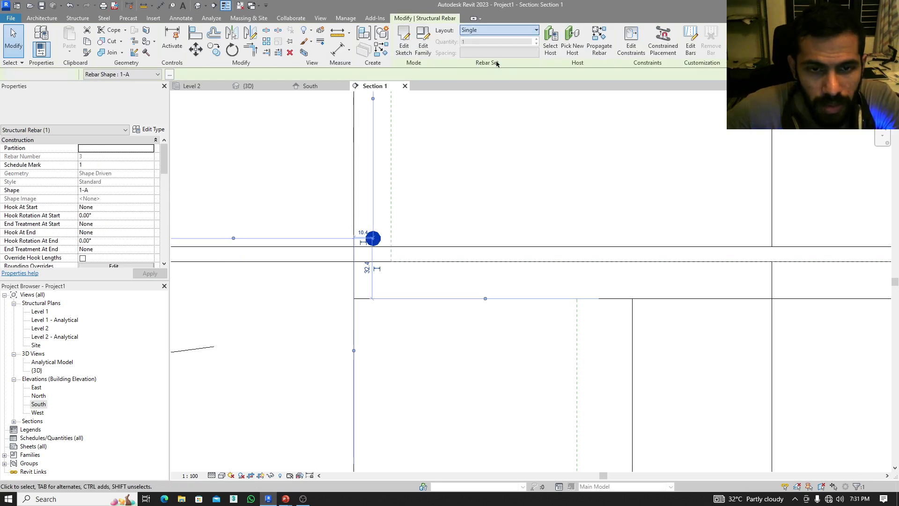
{"action": "scroll", "coordinate": [543, 175], "scroll_direction": "down", "scroll_amount": 2}
{"action": "middle_click_drag", "start_coordinate": [518, 215], "coordinate": [462, 268]}
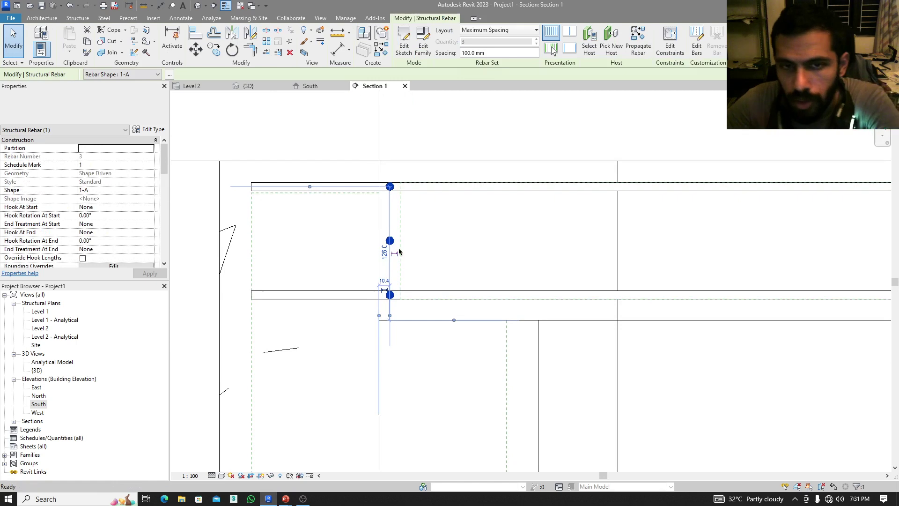
{"action": "left_click", "coordinate": [420, 237]}
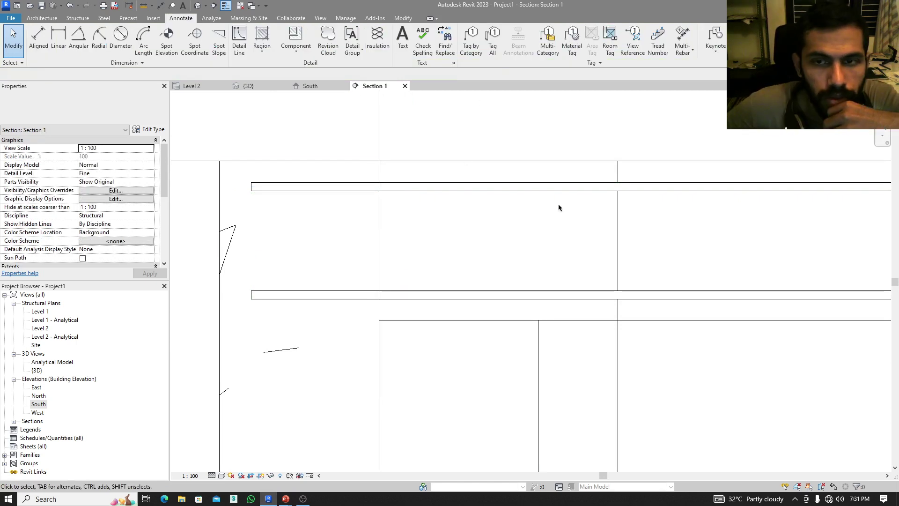
- Place a perpendicular-to-cover 1-A bar in the slab section and lay it out at 100 mm maximum spacing
{"action": "middle_click_drag", "start_coordinate": [639, 220], "coordinate": [487, 182]}
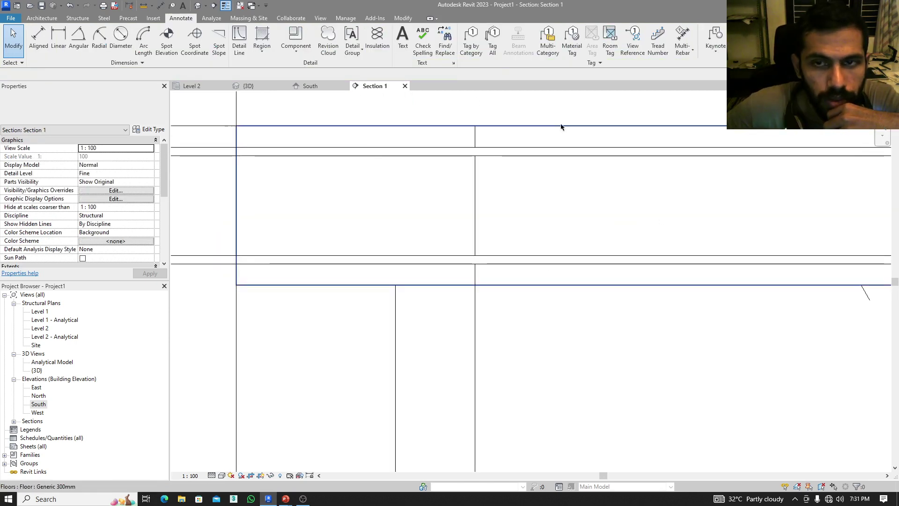
{"action": "left_click", "coordinate": [548, 126]}
{"action": "middle_click_drag", "start_coordinate": [549, 125], "coordinate": [543, 150]}
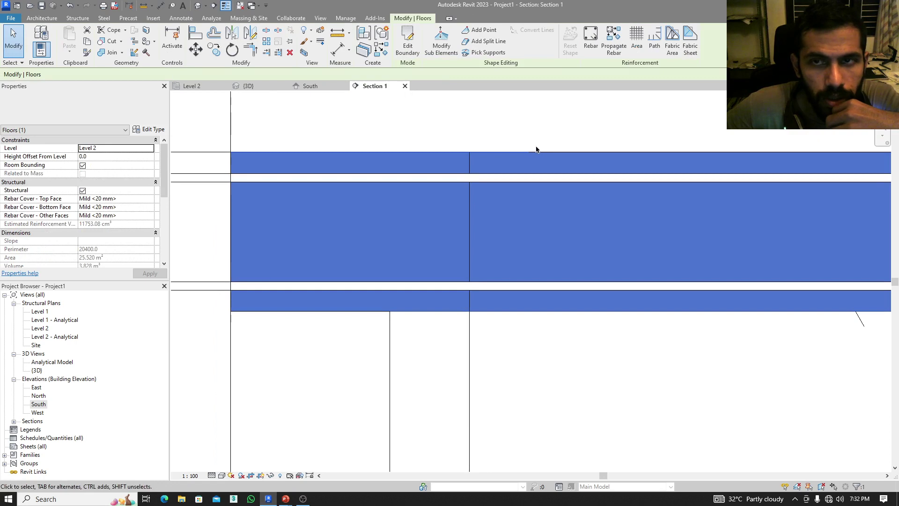
{"action": "left_click", "coordinate": [591, 46]}
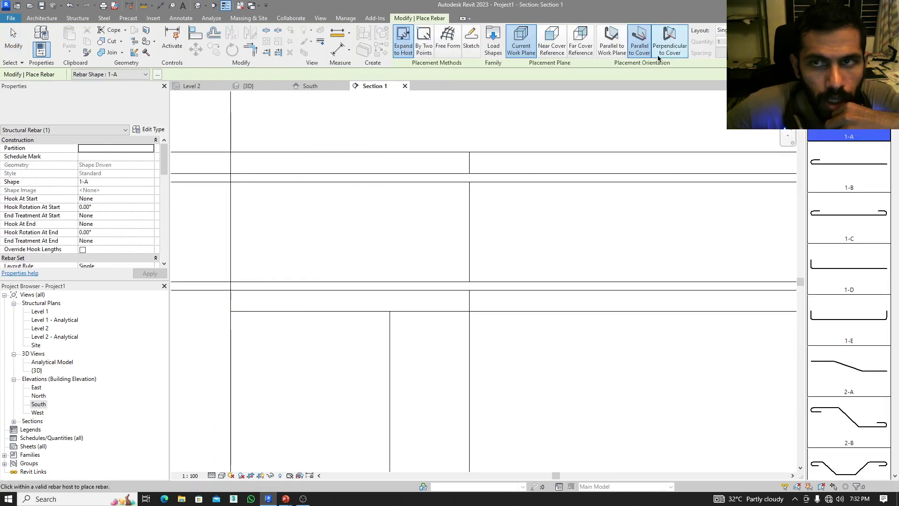
{"action": "left_click", "coordinate": [670, 42]}
{"action": "scroll", "coordinate": [276, 288], "scroll_direction": "up", "scroll_amount": 4}
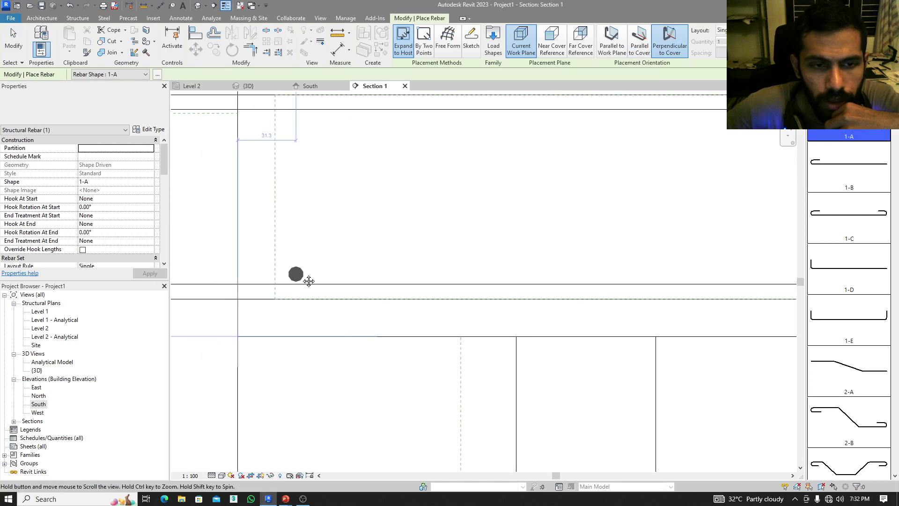
{"action": "left_click", "coordinate": [291, 275]}
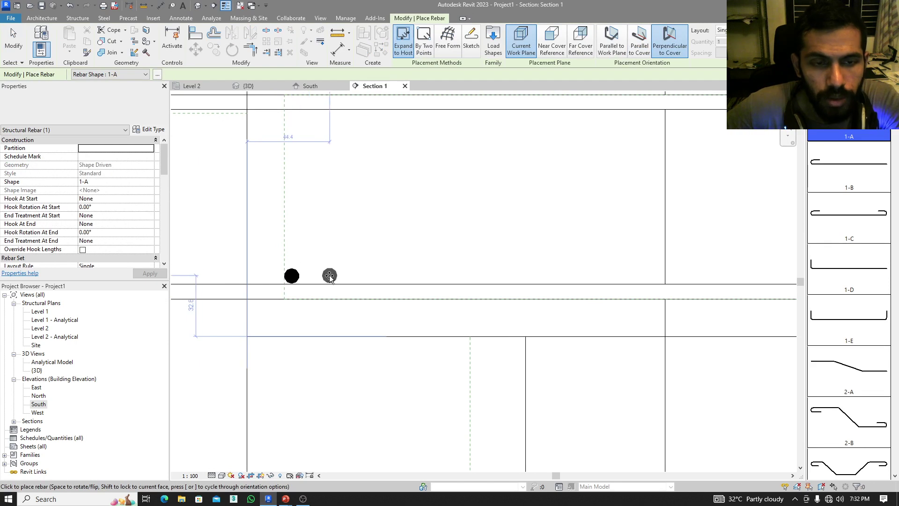
{"action": "key", "text": "Escape"}
{"action": "key", "text": "Escape"}
{"action": "left_click", "coordinate": [297, 277]}
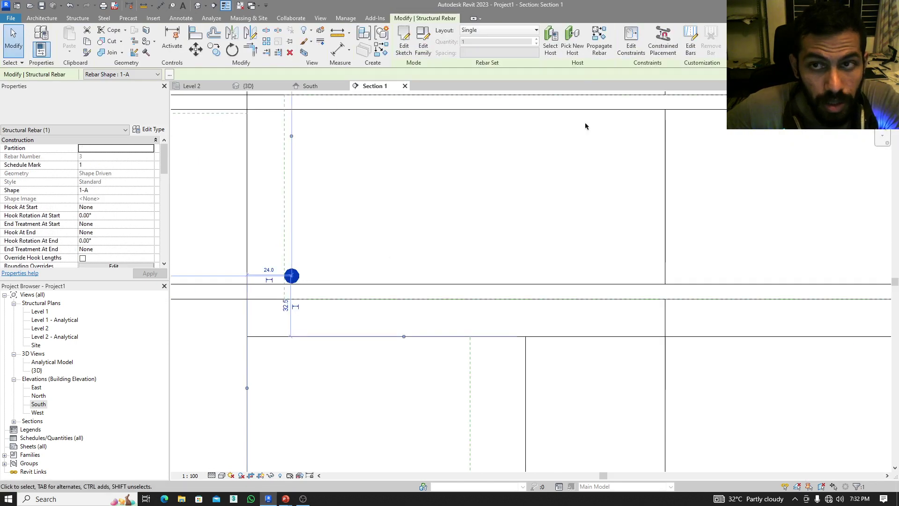
{"action": "left_click", "coordinate": [494, 31]}
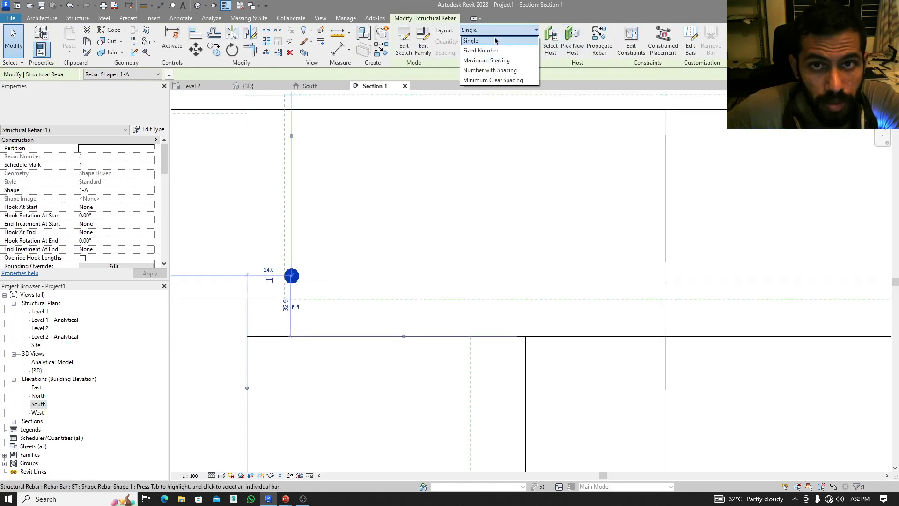
{"action": "left_click", "coordinate": [497, 61]}
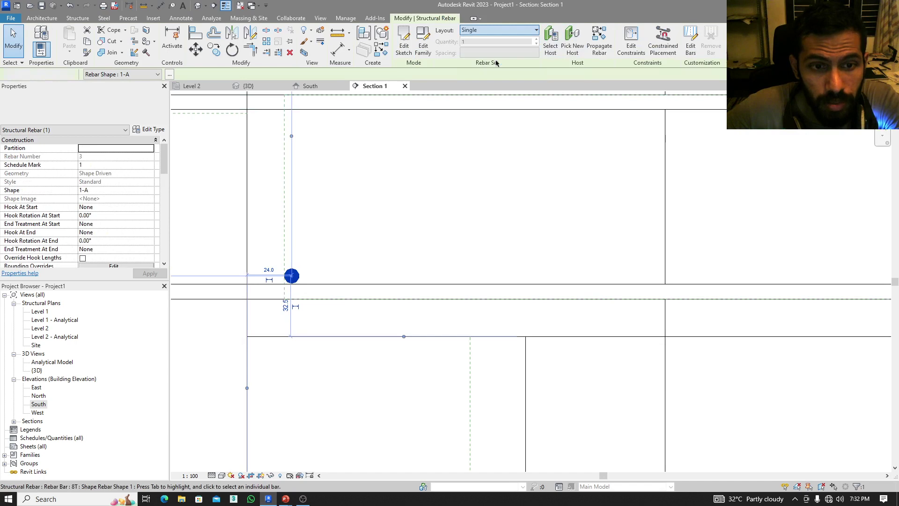
{"action": "left_click", "coordinate": [451, 159]}
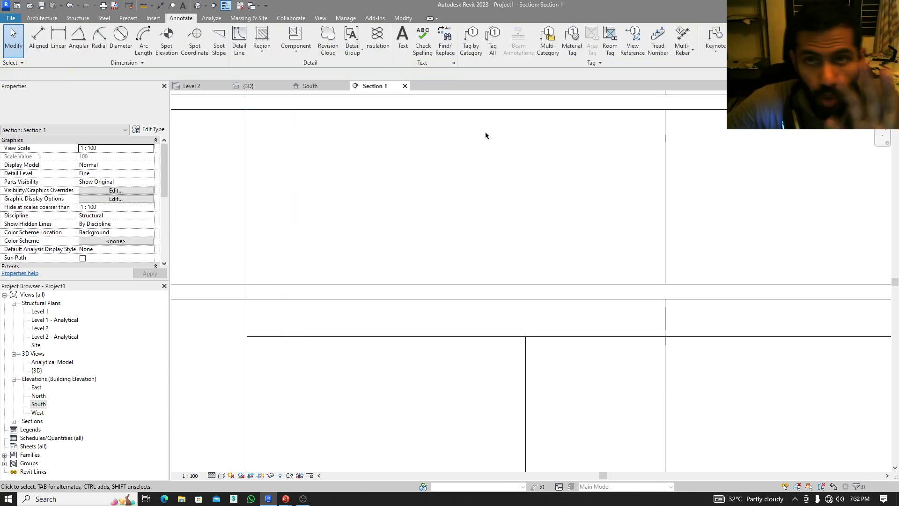
- Select the slab and start rebar placement with Parallel to Cover orientation
{"action": "scroll", "coordinate": [284, 192], "scroll_direction": "up", "scroll_amount": 3}
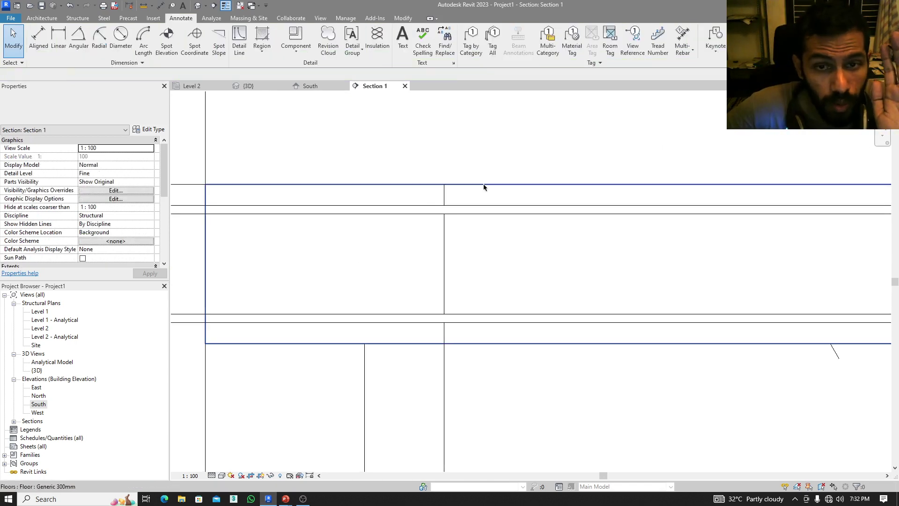
{"action": "left_click", "coordinate": [484, 188]}
{"action": "left_click", "coordinate": [591, 37]}
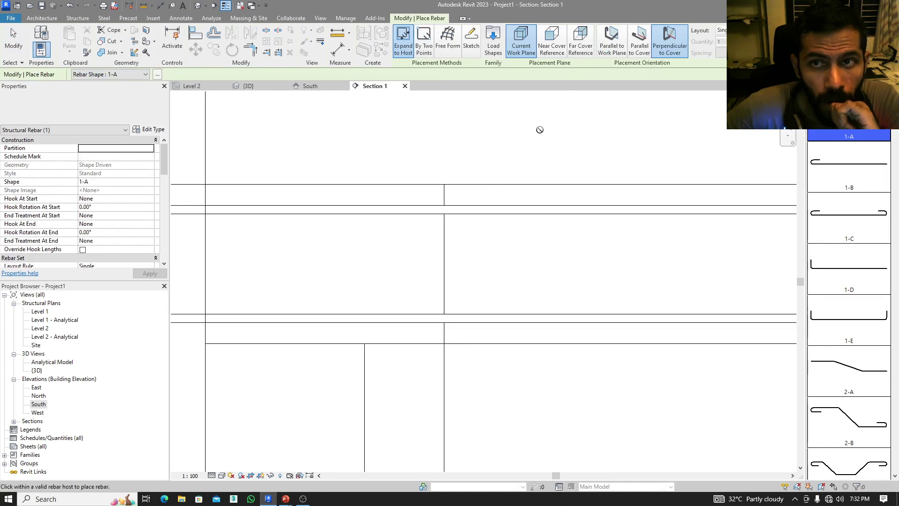
{"action": "key", "text": "space"}
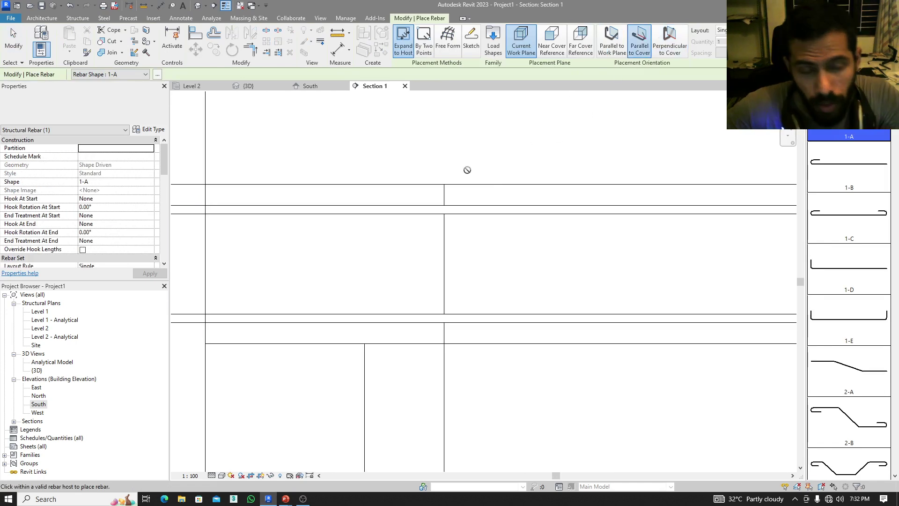
{"action": "middle_click_drag", "start_coordinate": [410, 191], "coordinate": [510, 167]}
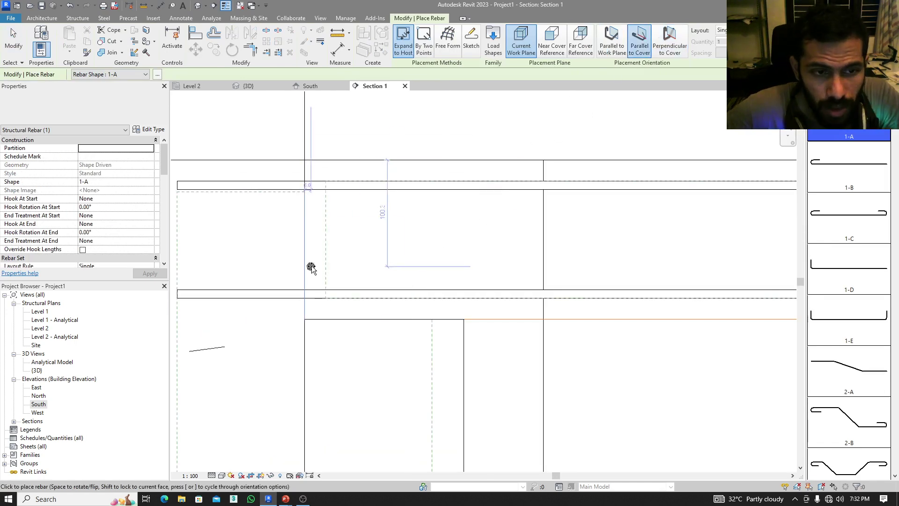
{"action": "middle_click_drag", "start_coordinate": [311, 267], "coordinate": [379, 257]}
{"action": "scroll", "coordinate": [303, 259], "scroll_direction": "down", "scroll_amount": 2}
{"action": "middle_click_drag", "start_coordinate": [303, 259], "coordinate": [370, 260]}
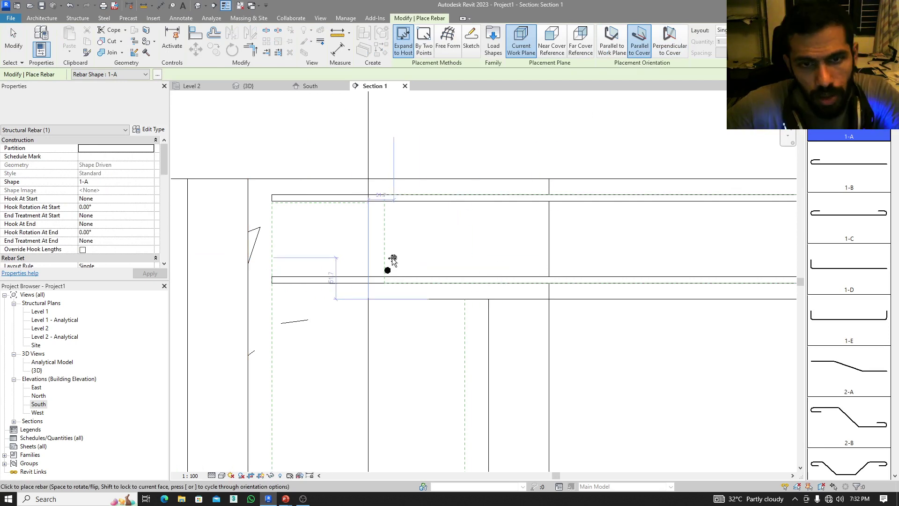
{"action": "scroll", "coordinate": [391, 262], "scroll_direction": "up", "scroll_amount": 3}
- Place the bar at the bottom cover corner and lay out 59 bars at 100 mm maximum spacing
{"action": "left_click", "coordinate": [388, 280]}
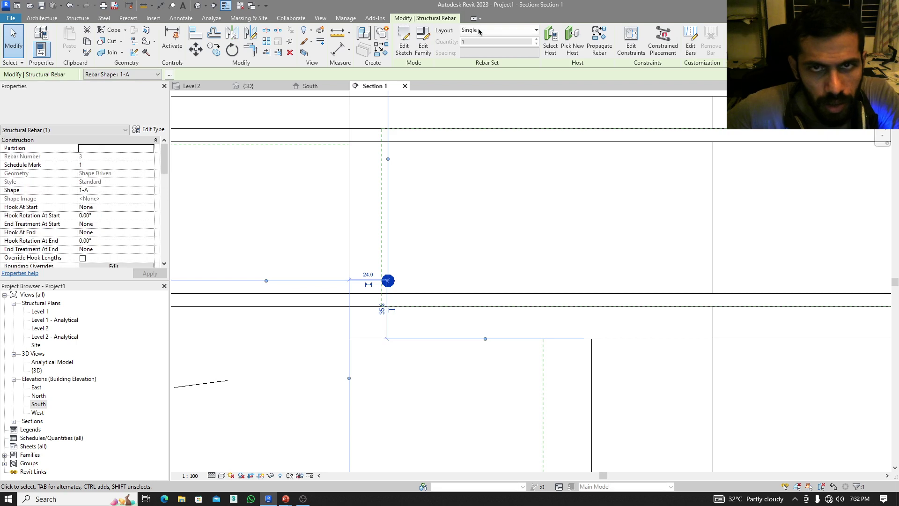
{"action": "left_click", "coordinate": [480, 31]}
{"action": "left_click", "coordinate": [490, 60]}
{"action": "scroll", "coordinate": [482, 243], "scroll_direction": "down", "scroll_amount": 5}
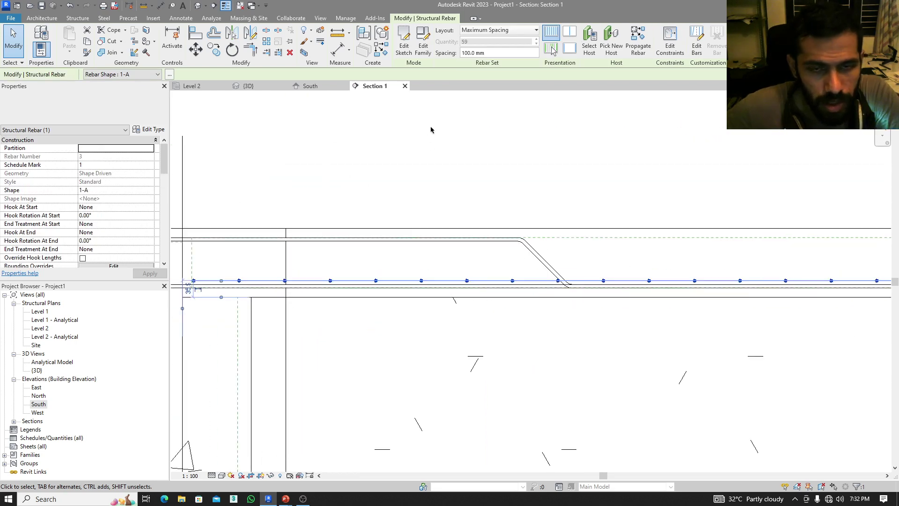
{"action": "key", "text": "alt+Tab"}
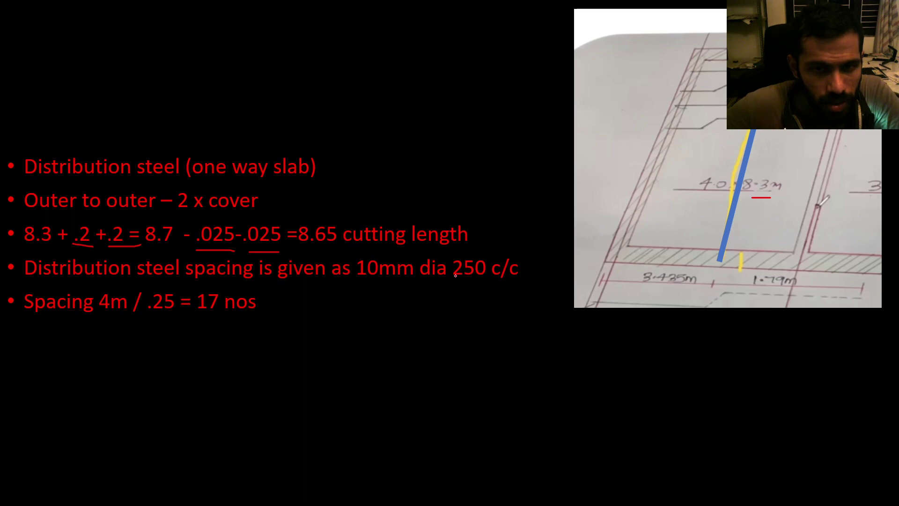
{"action": "key", "text": "alt+Tab"}
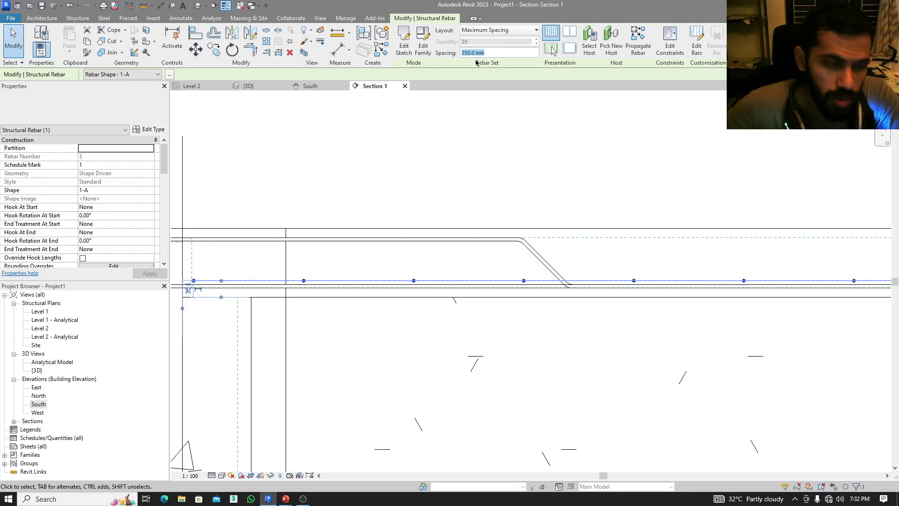
{"action": "scroll", "coordinate": [297, 221], "scroll_direction": "down", "scroll_amount": 3}
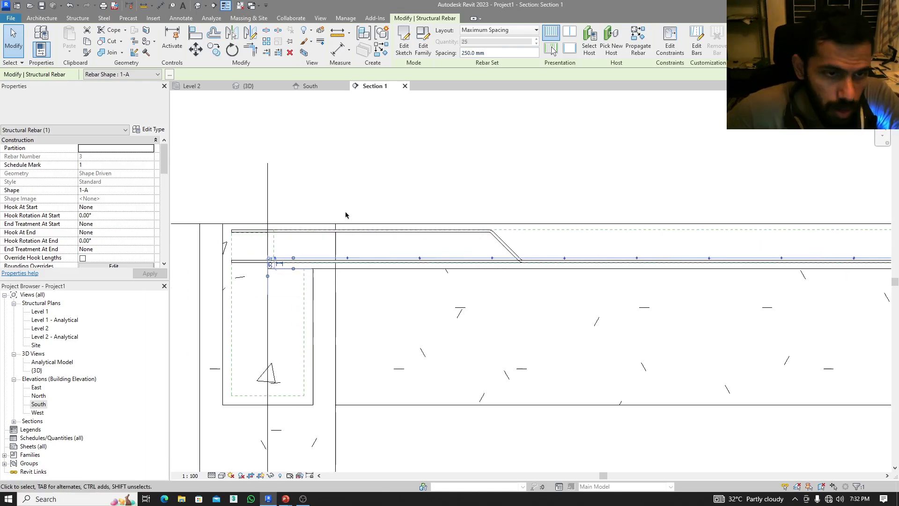
{"action": "middle_click_drag", "start_coordinate": [313, 246], "coordinate": [372, 246]}
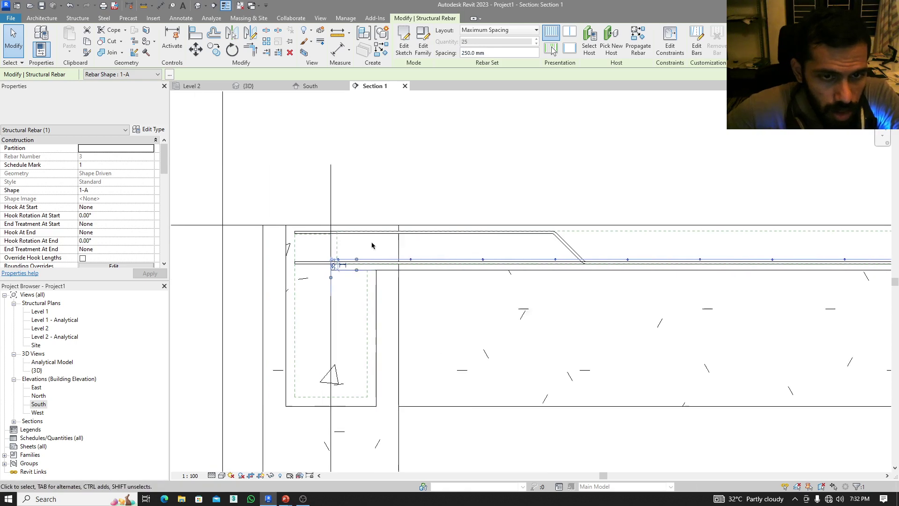
{"action": "key", "text": "Escape"}
{"action": "scroll", "coordinate": [332, 262], "scroll_direction": "up", "scroll_amount": 3}
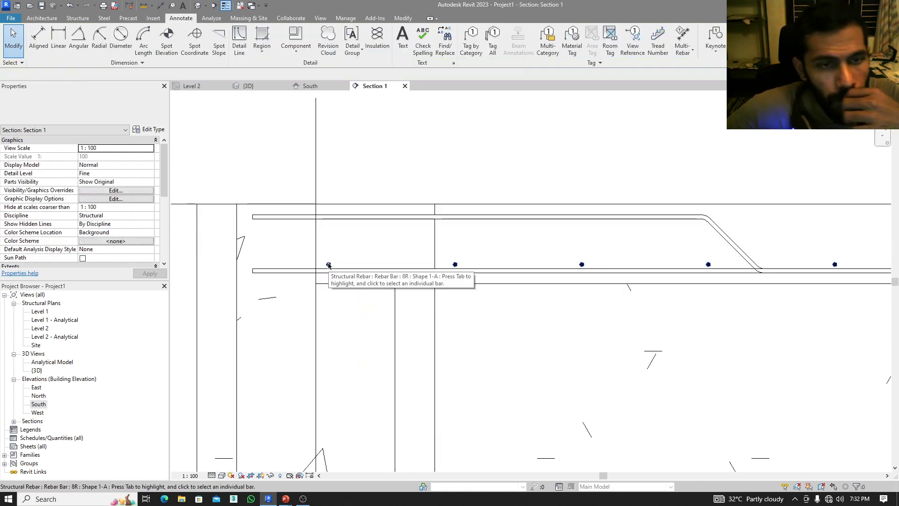
{"action": "middle_click_drag", "start_coordinate": [328, 265], "coordinate": [377, 261]}
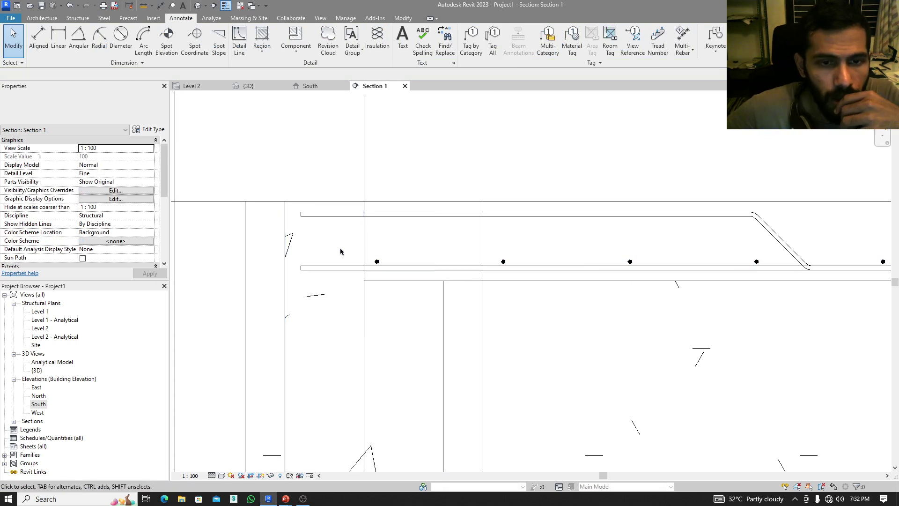
{"action": "left_click", "coordinate": [377, 261]}
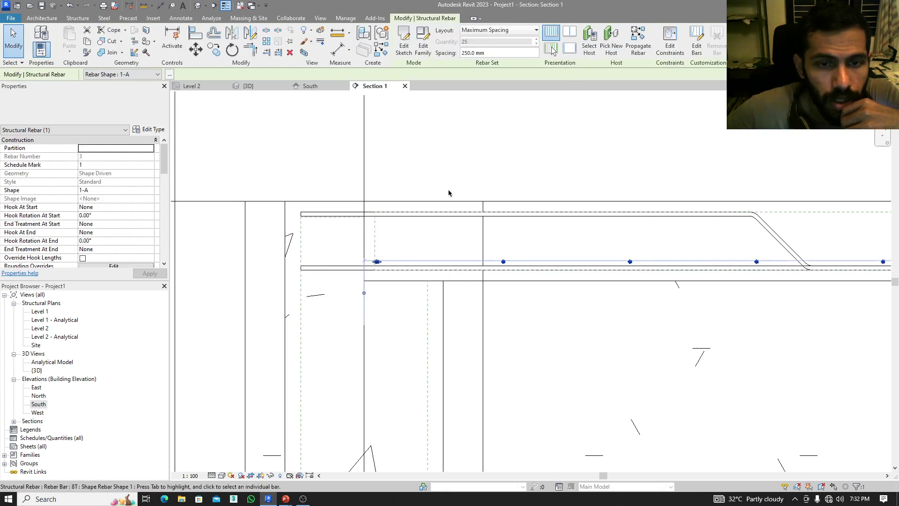
{"action": "left_click", "coordinate": [670, 42]}
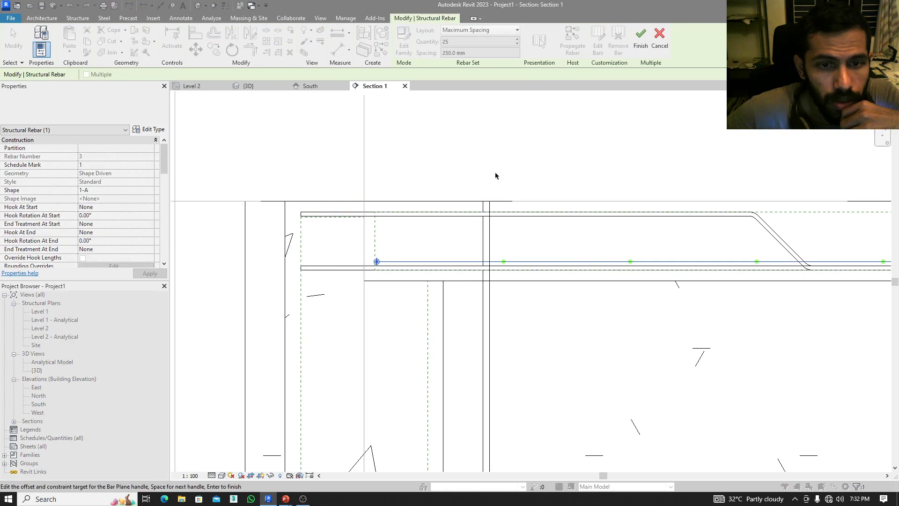
{"action": "scroll", "coordinate": [303, 277], "scroll_direction": "up", "scroll_amount": 3}
{"action": "middle_click_drag", "start_coordinate": [303, 277], "coordinate": [340, 289]}
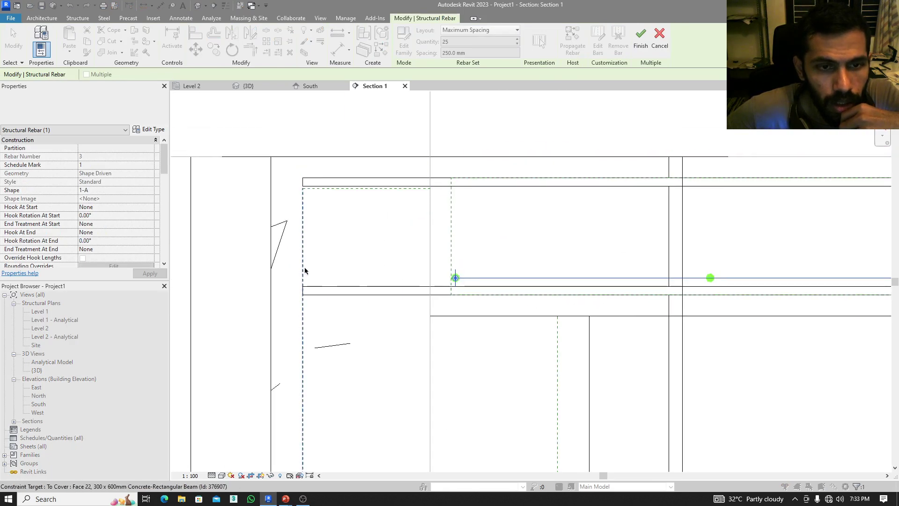
{"action": "scroll", "coordinate": [363, 216], "scroll_direction": "down", "scroll_amount": 4}
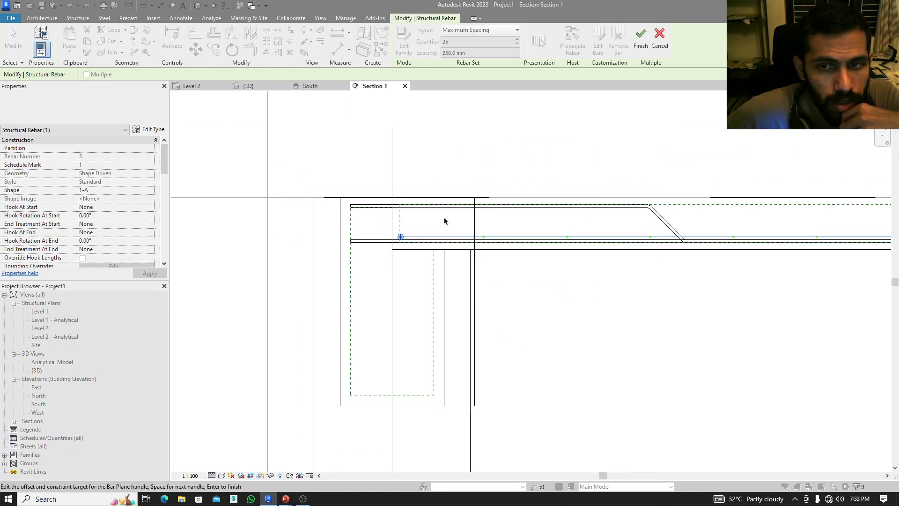
{"action": "left_click", "coordinate": [659, 37]}
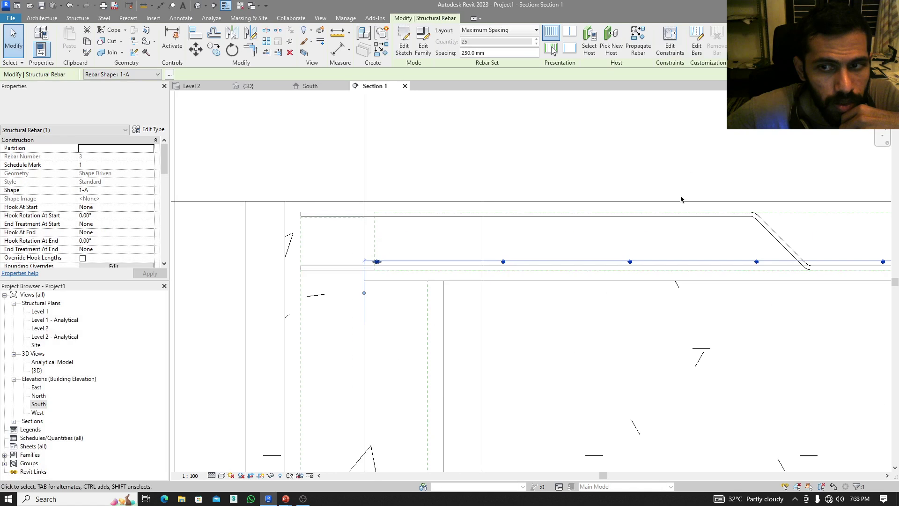
{"action": "left_click", "coordinate": [678, 202]}
{"action": "scroll", "coordinate": [417, 233], "scroll_direction": "up", "scroll_amount": 2}
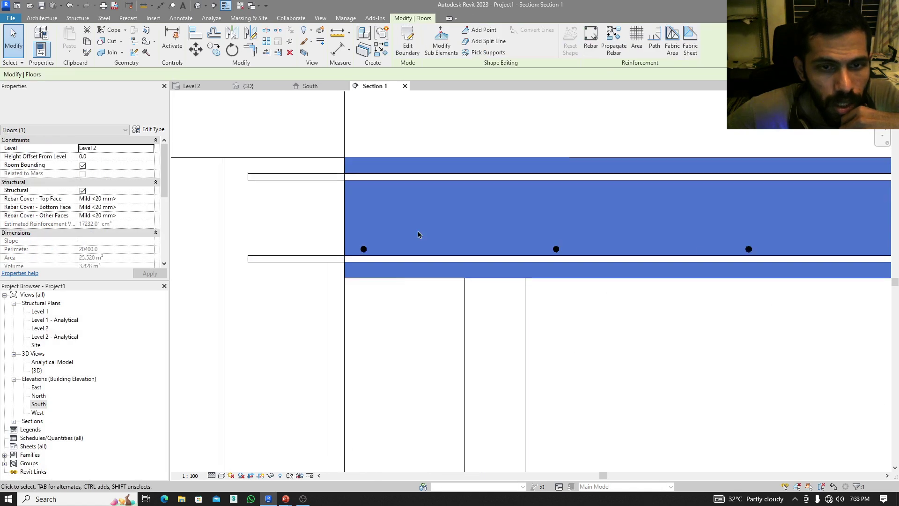
{"action": "left_click", "coordinate": [423, 148]}
{"action": "left_click", "coordinate": [436, 159]}
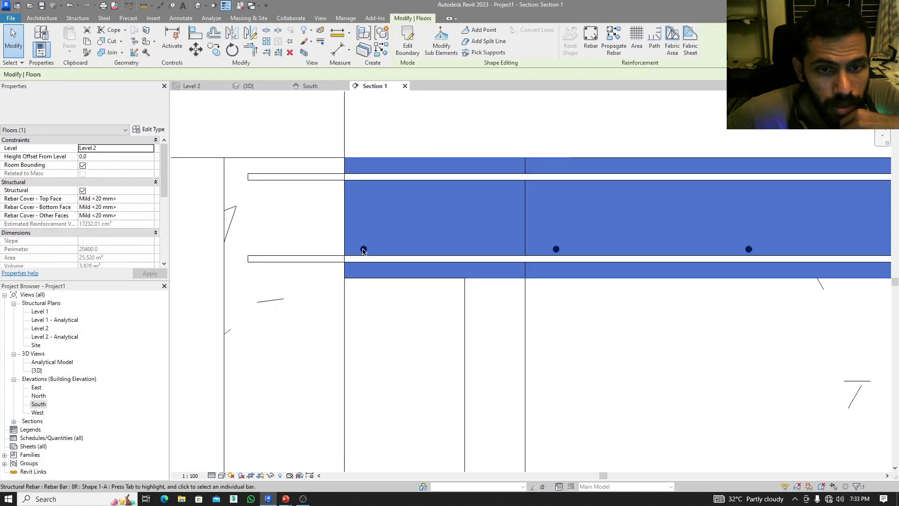
{"action": "left_click", "coordinate": [421, 128]}
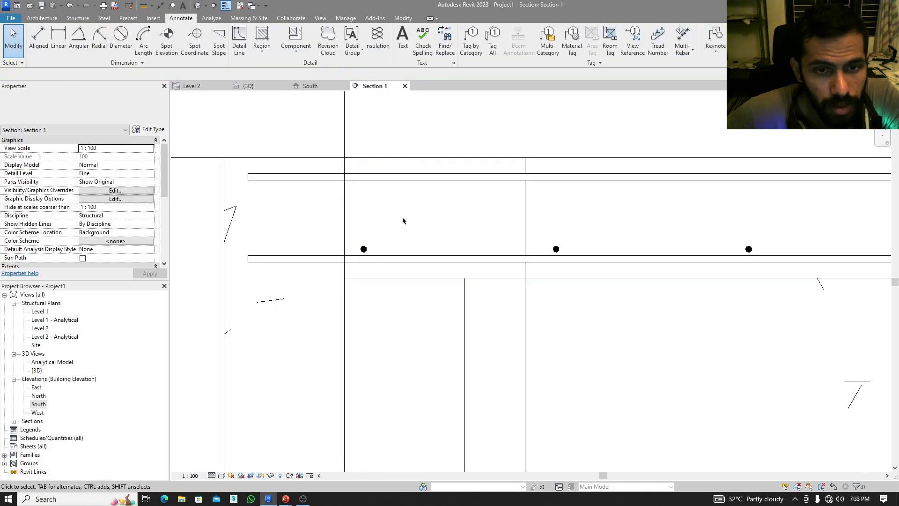
{"action": "left_click", "coordinate": [365, 249]}
{"action": "scroll", "coordinate": [365, 248], "scroll_direction": "up", "scroll_amount": 4}
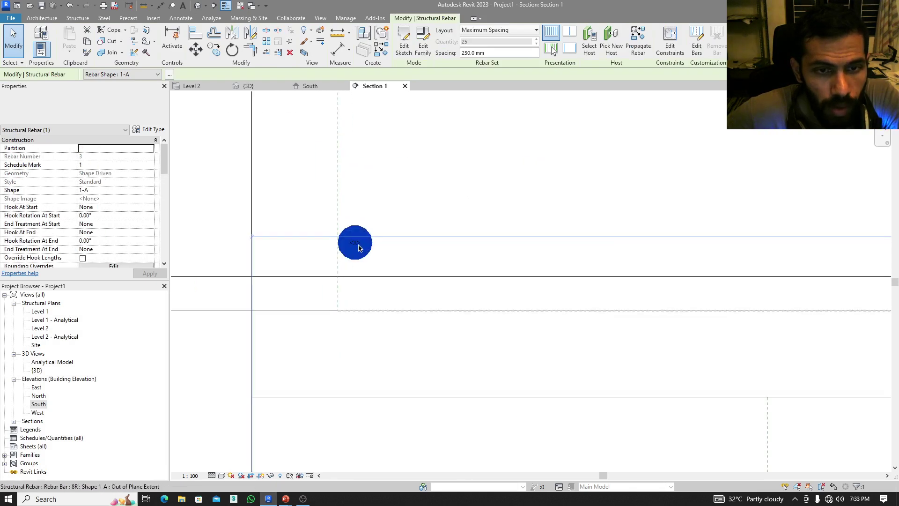
{"action": "scroll", "coordinate": [358, 243], "scroll_direction": "down", "scroll_amount": 2}
{"action": "scroll", "coordinate": [366, 239], "scroll_direction": "down", "scroll_amount": 6}
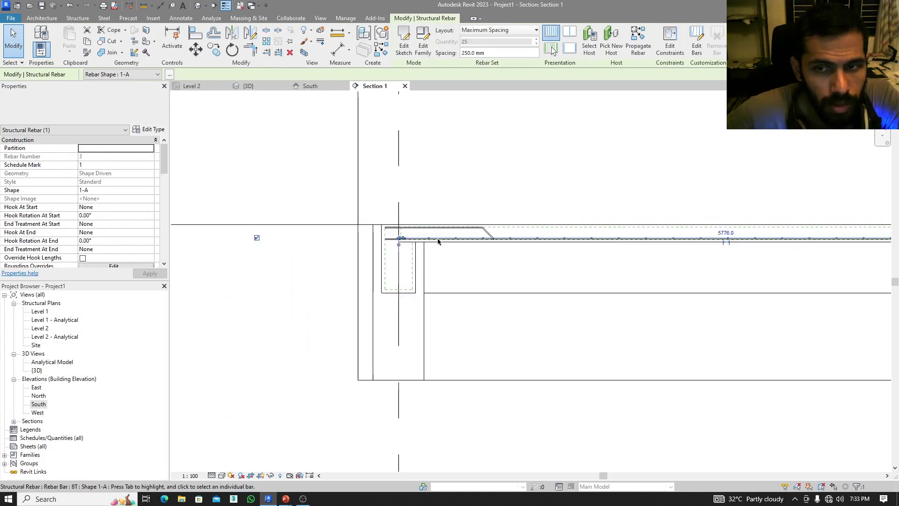
{"action": "scroll", "coordinate": [653, 263], "scroll_direction": "up", "scroll_amount": 3}
{"action": "scroll", "coordinate": [653, 264], "scroll_direction": "up", "scroll_amount": 4}
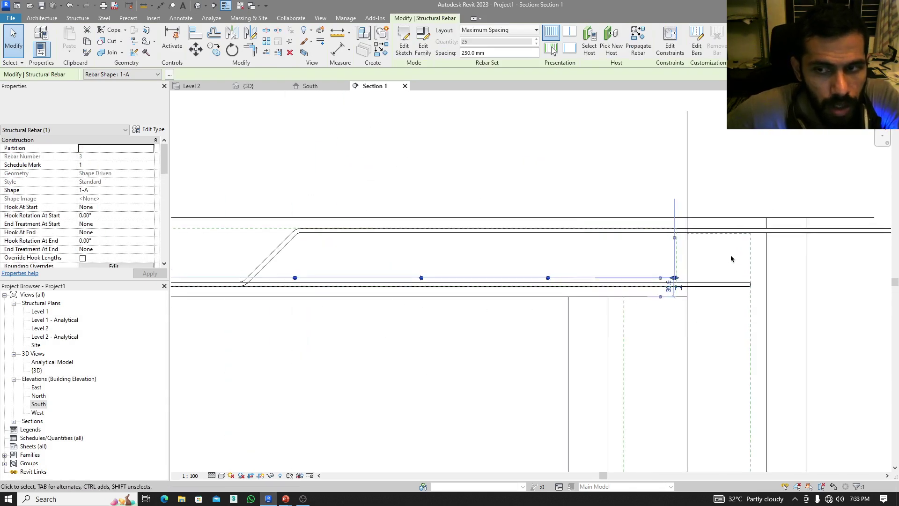
{"action": "key", "text": "Escape"}
{"action": "scroll", "coordinate": [356, 239], "scroll_direction": "up", "scroll_amount": 1}
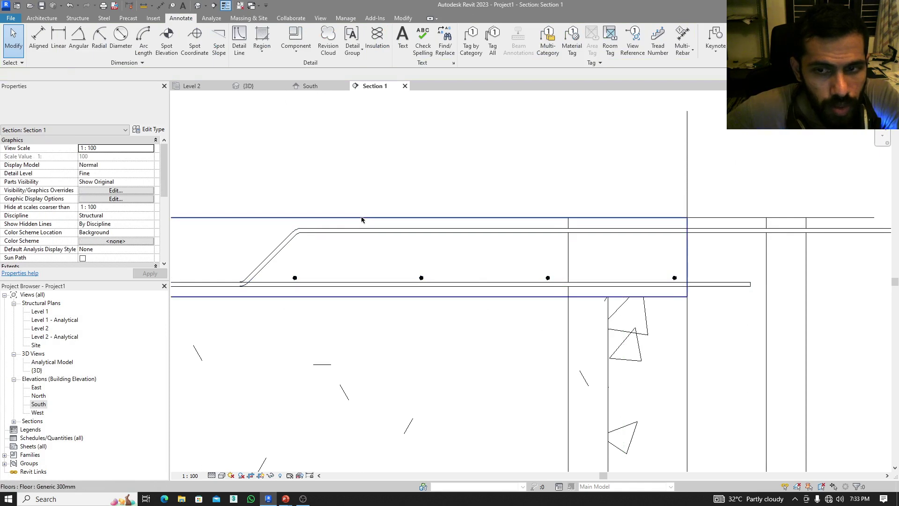
{"action": "left_click", "coordinate": [362, 222]}
{"action": "scroll", "coordinate": [681, 280], "scroll_direction": "up", "scroll_amount": 1}
{"action": "key", "text": "Escape"}
{"action": "scroll", "coordinate": [680, 285], "scroll_direction": "up", "scroll_amount": 2}
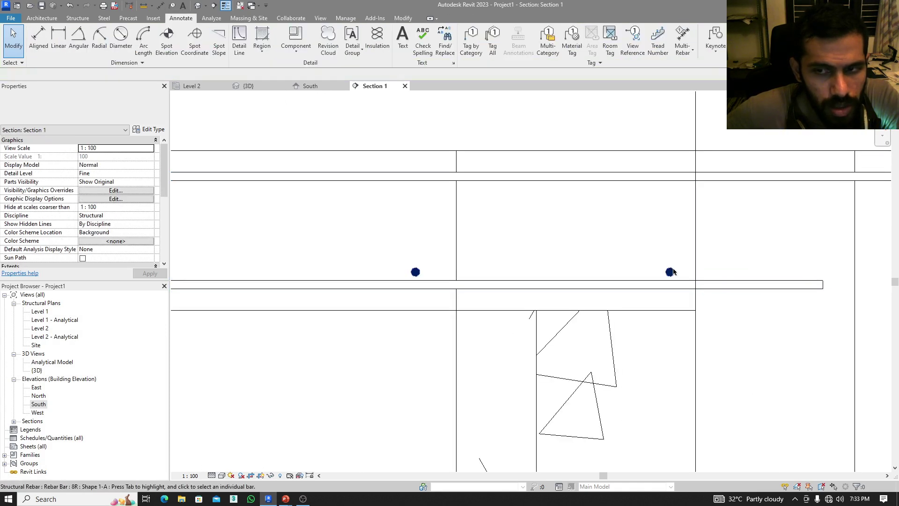
{"action": "left_click", "coordinate": [671, 272]}
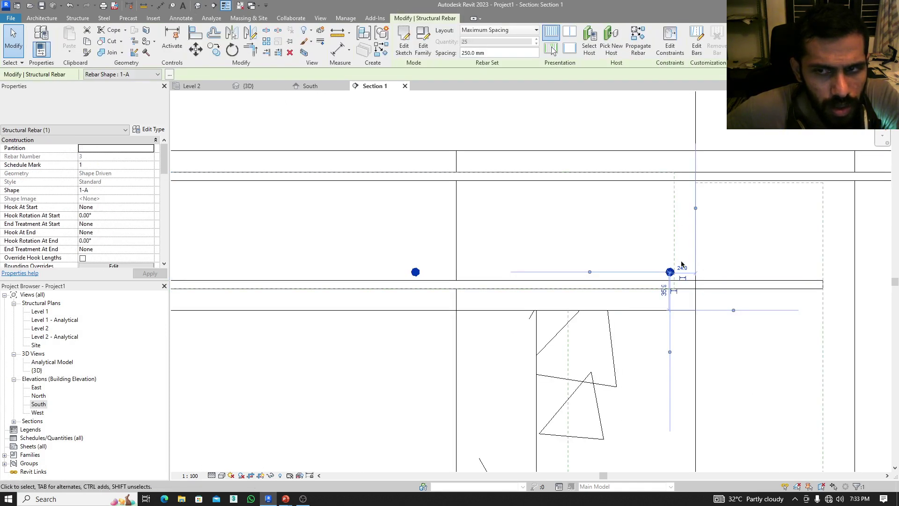
{"action": "scroll", "coordinate": [674, 230], "scroll_direction": "down", "scroll_amount": 3}
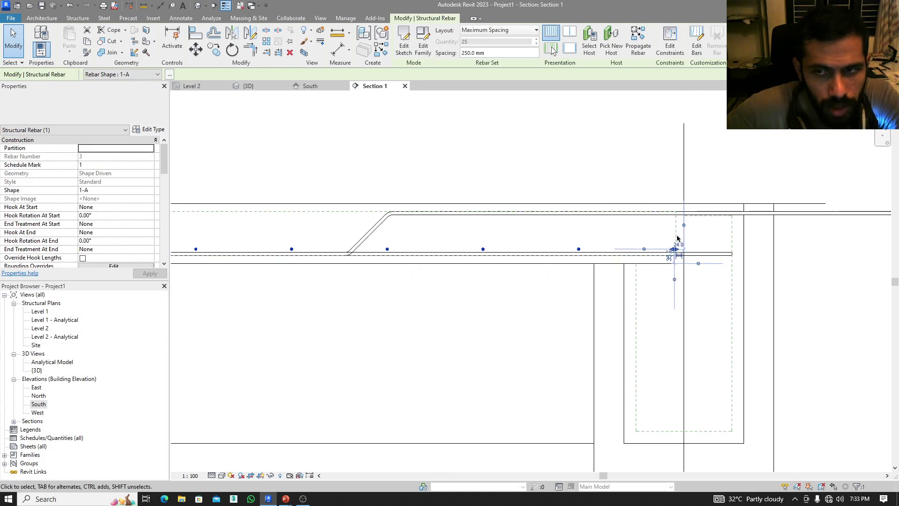
{"action": "scroll", "coordinate": [585, 239], "scroll_direction": "down", "scroll_amount": 4}
{"action": "scroll", "coordinate": [492, 232], "scroll_direction": "up", "scroll_amount": 2}
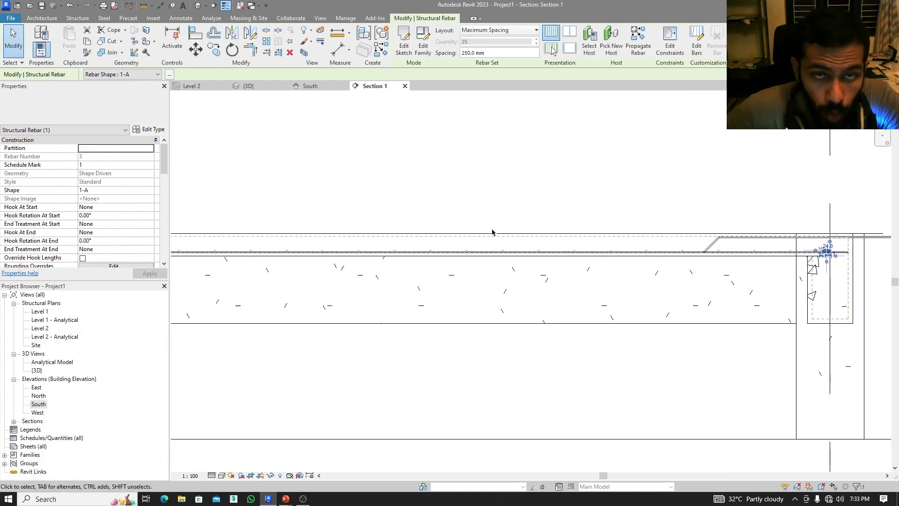
{"action": "middle_click_drag", "start_coordinate": [492, 232], "coordinate": [642, 261]}
{"action": "scroll", "coordinate": [345, 248], "scroll_direction": "up", "scroll_amount": 4}
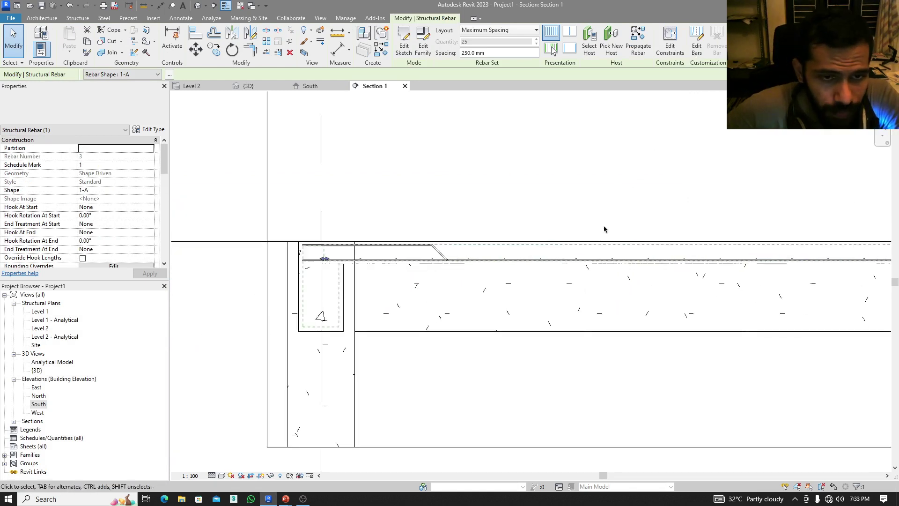
{"action": "key", "text": "Escape"}
{"action": "scroll", "coordinate": [345, 248], "scroll_direction": "up", "scroll_amount": 5}
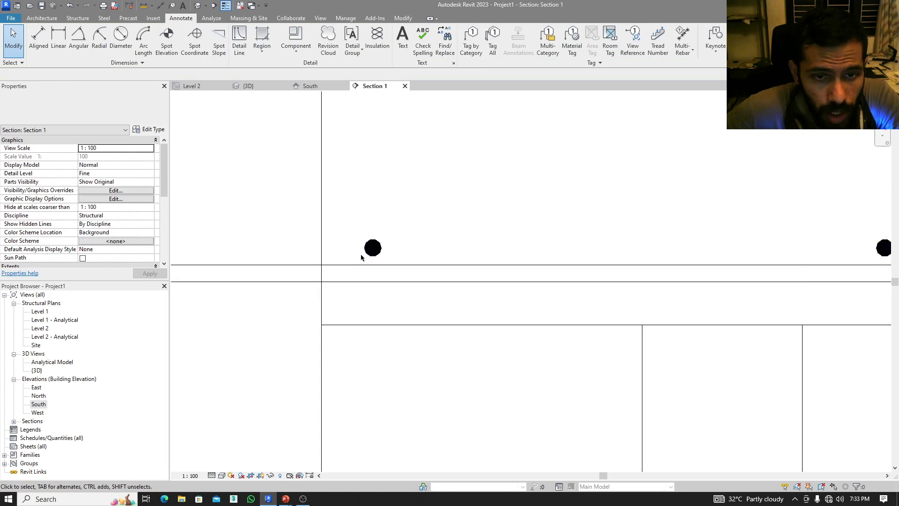
{"action": "scroll", "coordinate": [371, 266], "scroll_direction": "up", "scroll_amount": 2}
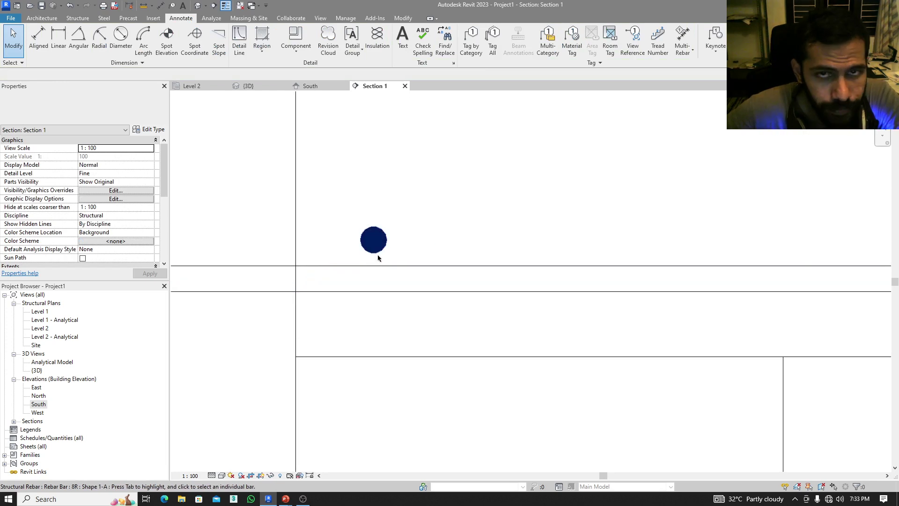
{"action": "left_click", "coordinate": [387, 239]}
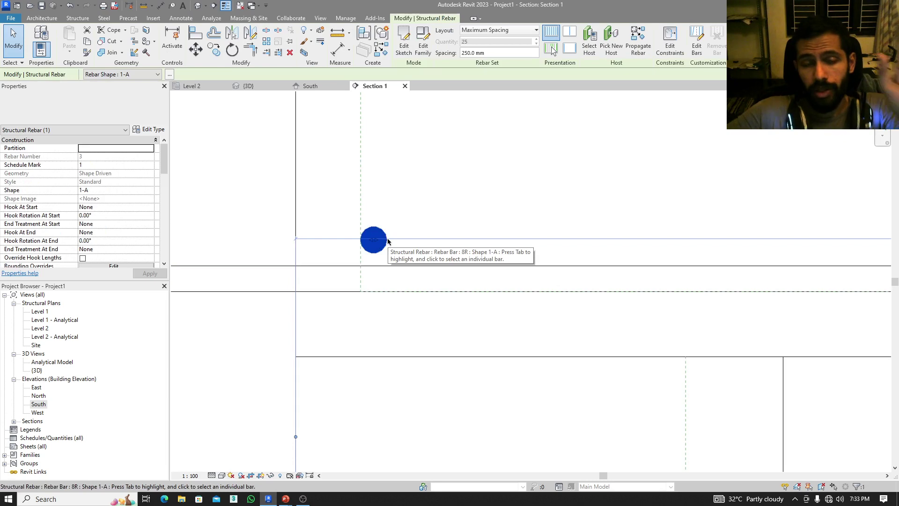
{"action": "middle_click_drag", "start_coordinate": [411, 272], "coordinate": [389, 279]}
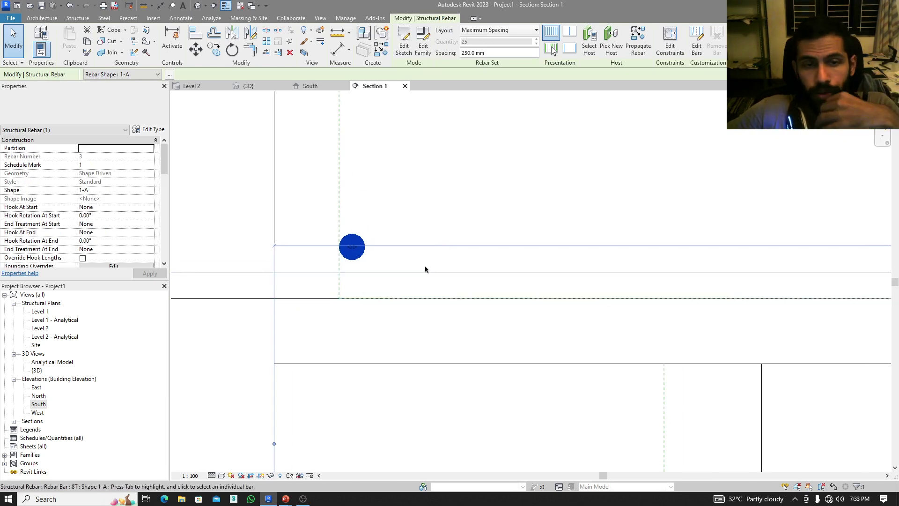
{"action": "scroll", "coordinate": [351, 241], "scroll_direction": "up", "scroll_amount": 2}
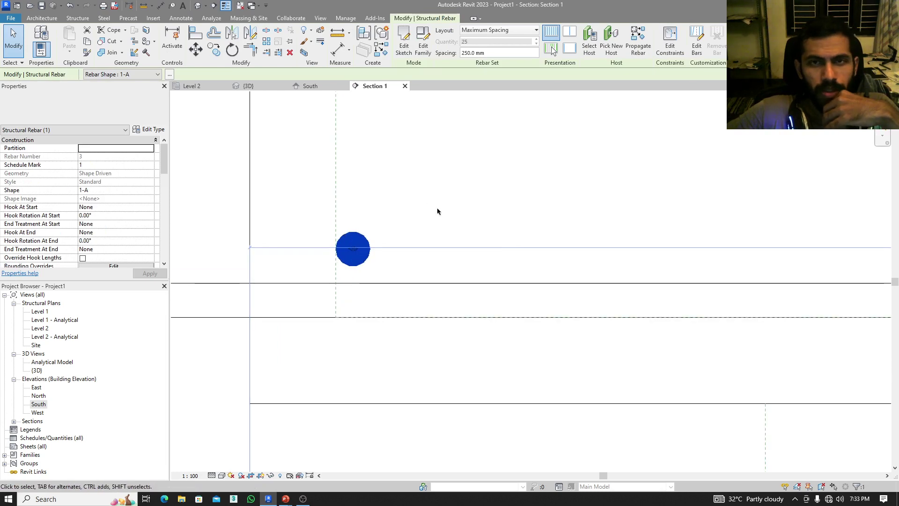
- Constrain the bar segment onto the cover line at 0.0 mm
{"action": "left_click", "coordinate": [670, 48]}
{"action": "left_click", "coordinate": [374, 250]}
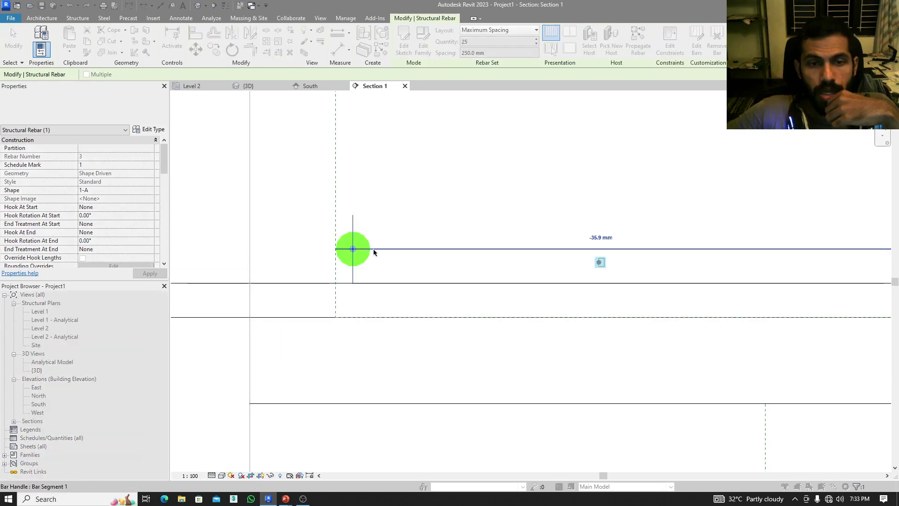
{"action": "left_click", "coordinate": [416, 301]}
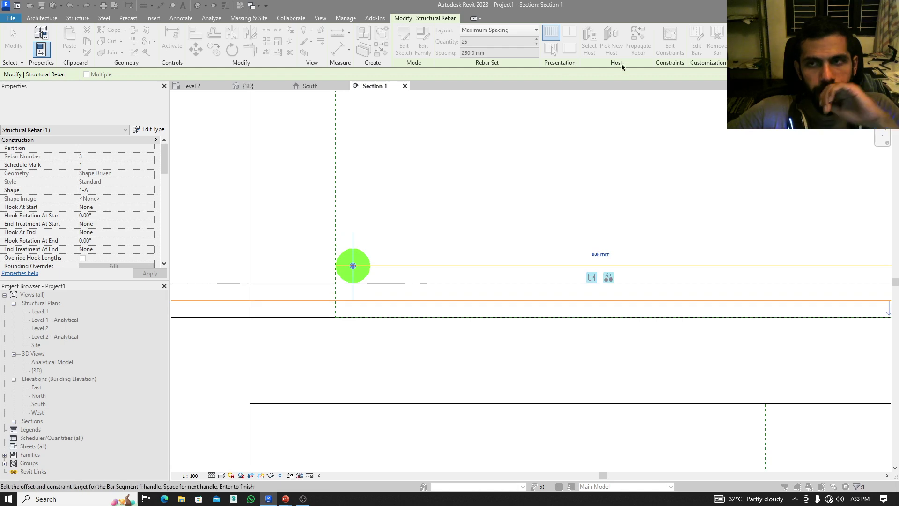
{"action": "key", "text": "Return"}
{"action": "scroll", "coordinate": [712, 223], "scroll_direction": "down", "scroll_amount": 4}
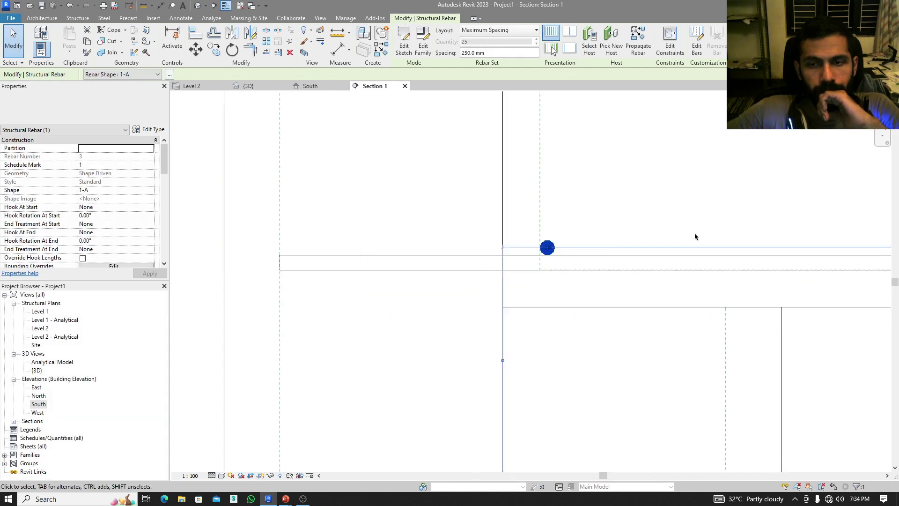
- Switch to the Level 2 structural plan to view the slab's rebar grid
{"action": "middle_click_drag", "start_coordinate": [695, 232], "coordinate": [487, 263]}
{"action": "scroll", "coordinate": [488, 263], "scroll_direction": "down", "scroll_amount": 2}
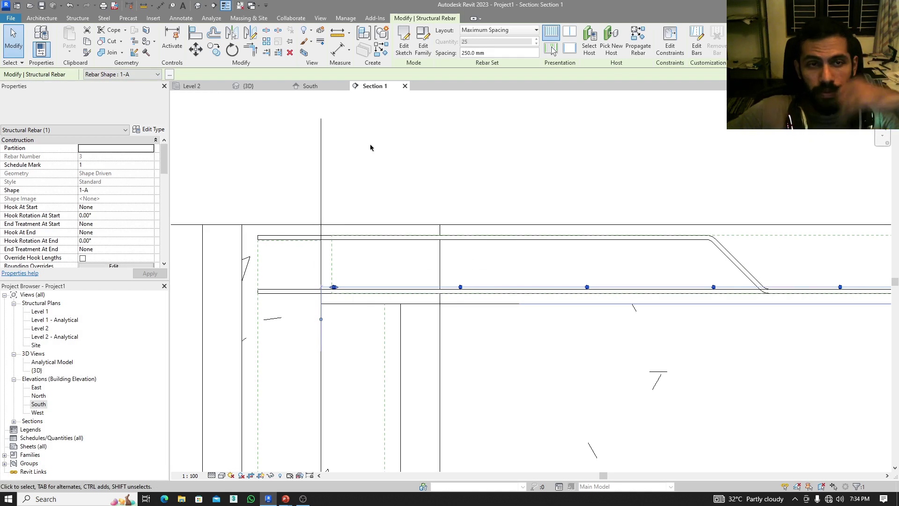
{"action": "left_click", "coordinate": [193, 88]}
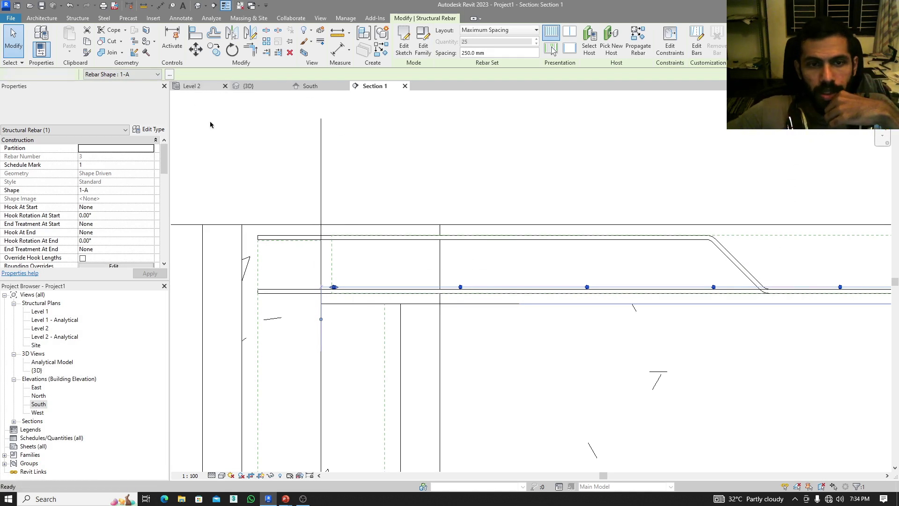
{"action": "scroll", "coordinate": [283, 288], "scroll_direction": "up", "scroll_amount": 3}
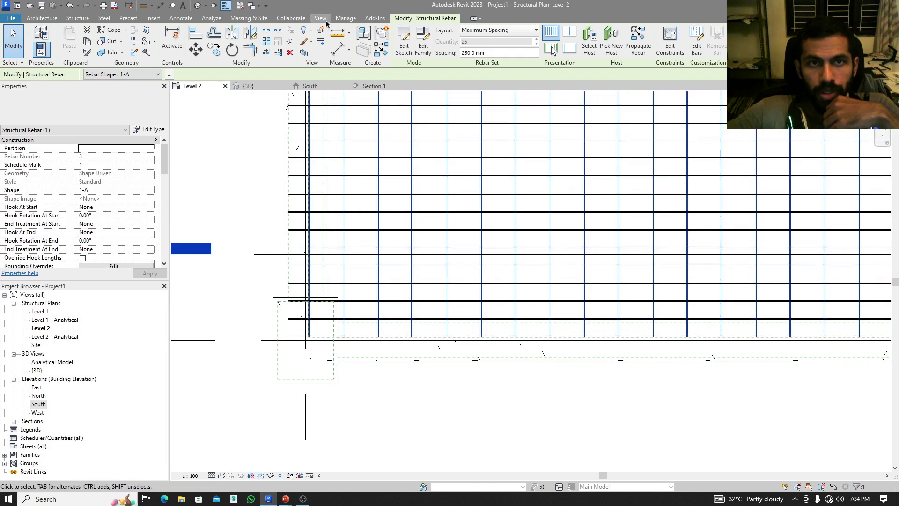
{"action": "left_click", "coordinate": [345, 19]}
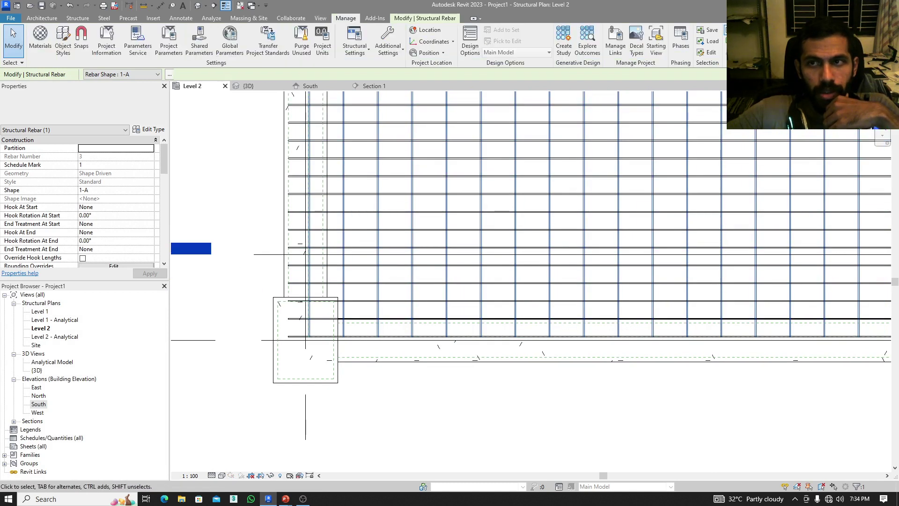
{"action": "left_click", "coordinate": [709, 41]}
{"action": "left_click", "coordinate": [393, 202]}
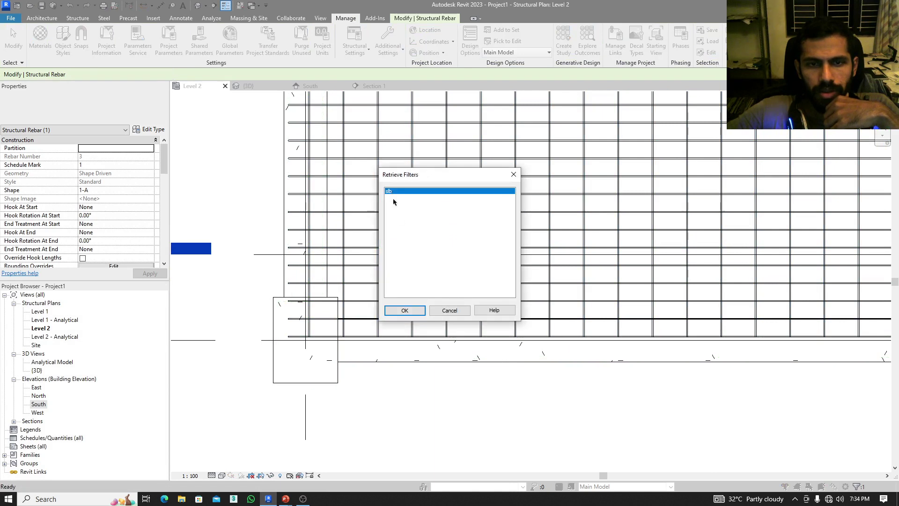
{"action": "left_click", "coordinate": [404, 310]}
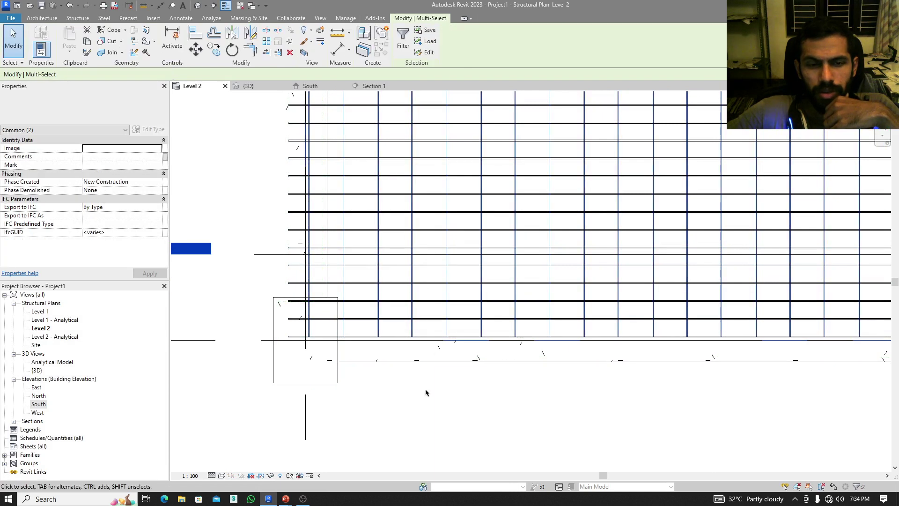
{"action": "scroll", "coordinate": [358, 390], "scroll_direction": "up", "scroll_amount": 3}
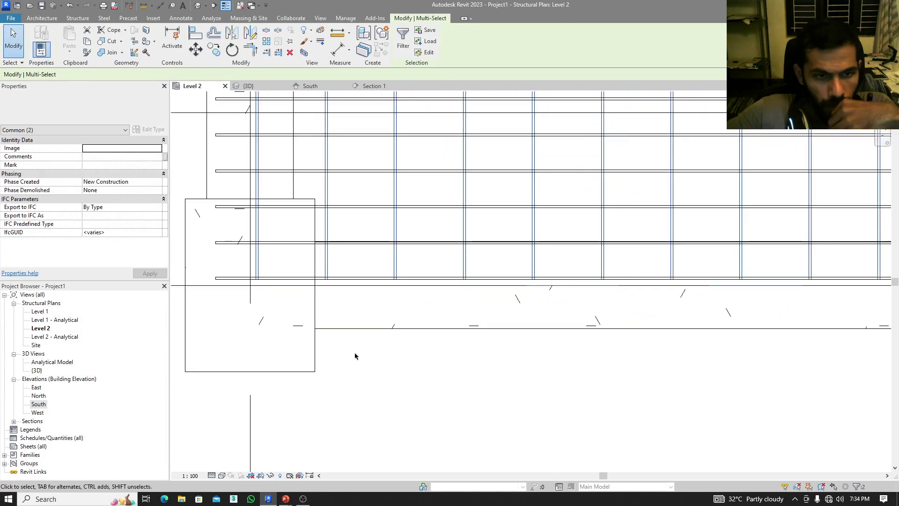
{"action": "middle_click_drag", "start_coordinate": [355, 354], "coordinate": [362, 391]}
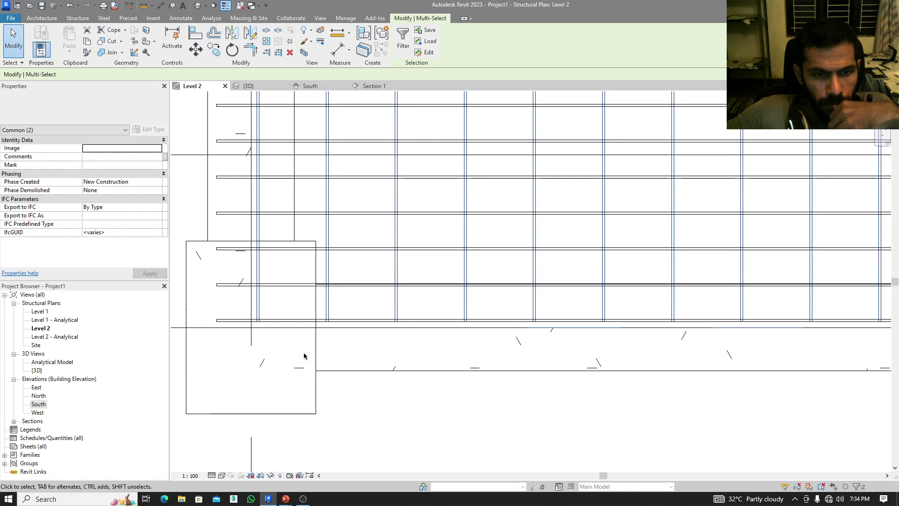
{"action": "scroll", "coordinate": [317, 357], "scroll_direction": "down", "scroll_amount": 3}
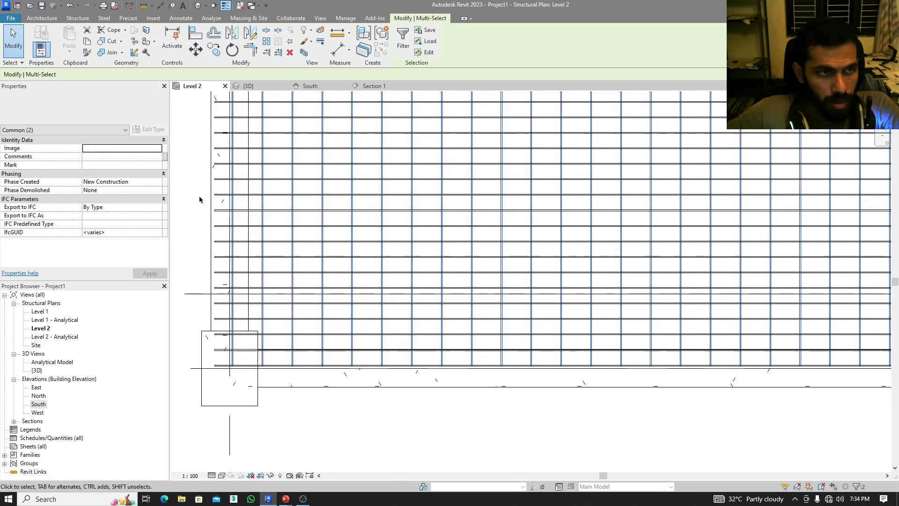
{"action": "key", "text": "Escape"}
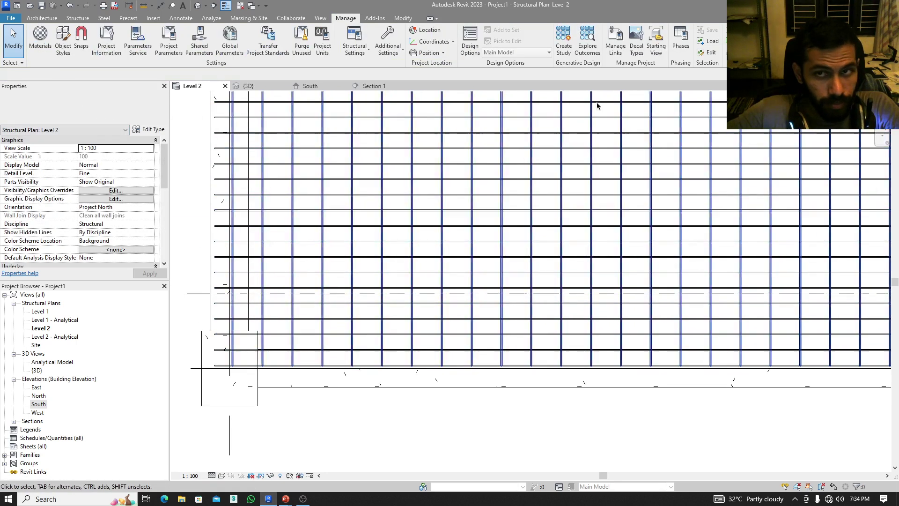
{"action": "left_click", "coordinate": [715, 43]}
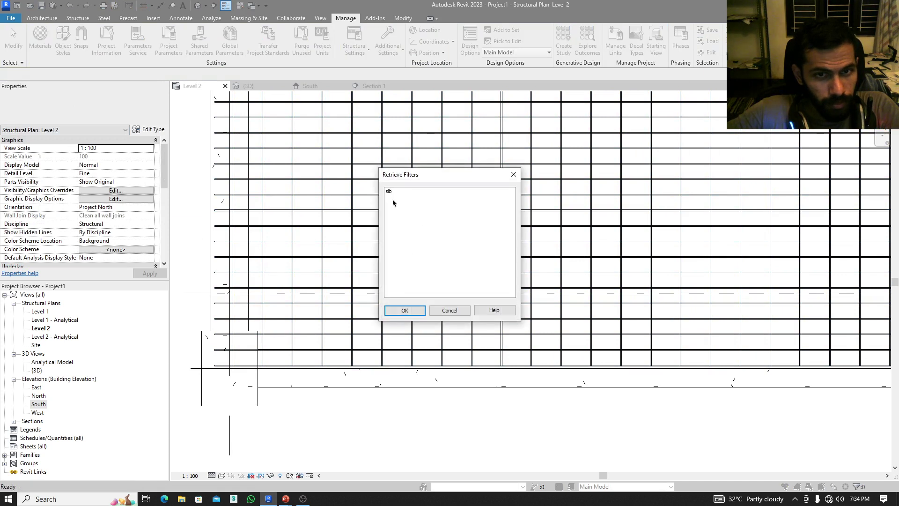
{"action": "left_click", "coordinate": [391, 192]}
{"action": "left_click", "coordinate": [405, 311]}
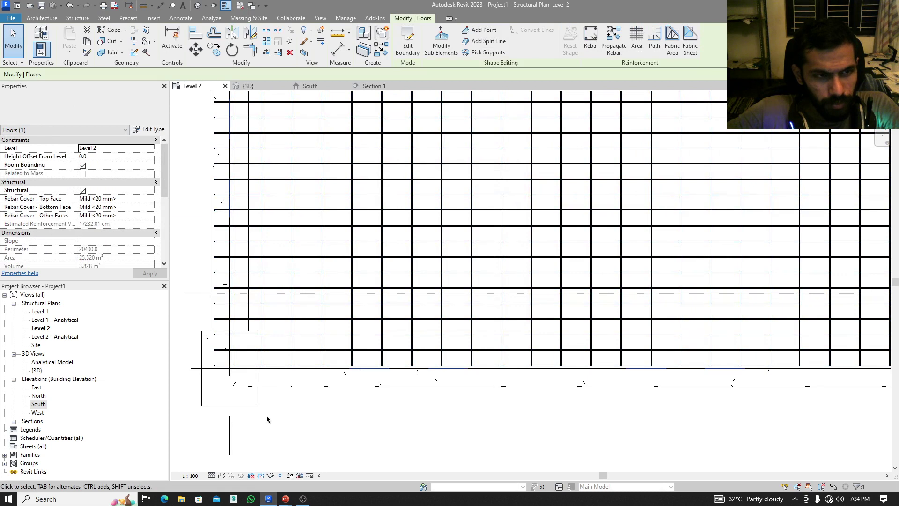
{"action": "scroll", "coordinate": [267, 414], "scroll_direction": "up", "scroll_amount": 3}
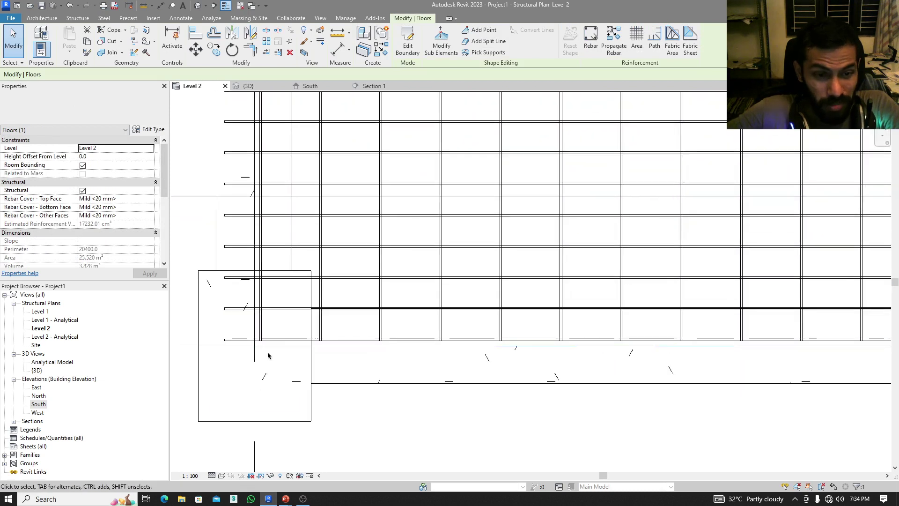
{"action": "scroll", "coordinate": [268, 353], "scroll_direction": "up", "scroll_amount": 1}
{"action": "scroll", "coordinate": [269, 349], "scroll_direction": "down", "scroll_amount": 3}
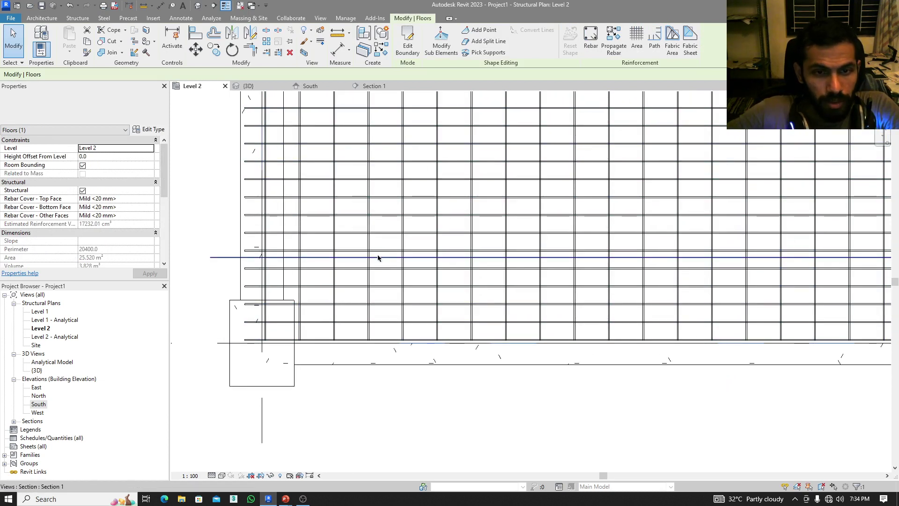
{"action": "key", "text": "Escape"}
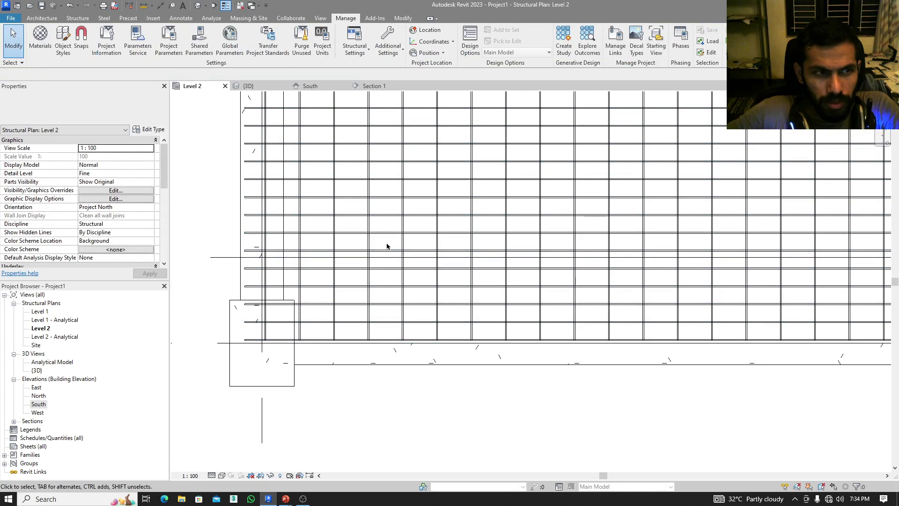
{"action": "left_click", "coordinate": [16, 63]}
{"action": "left_click", "coordinate": [34, 108]}
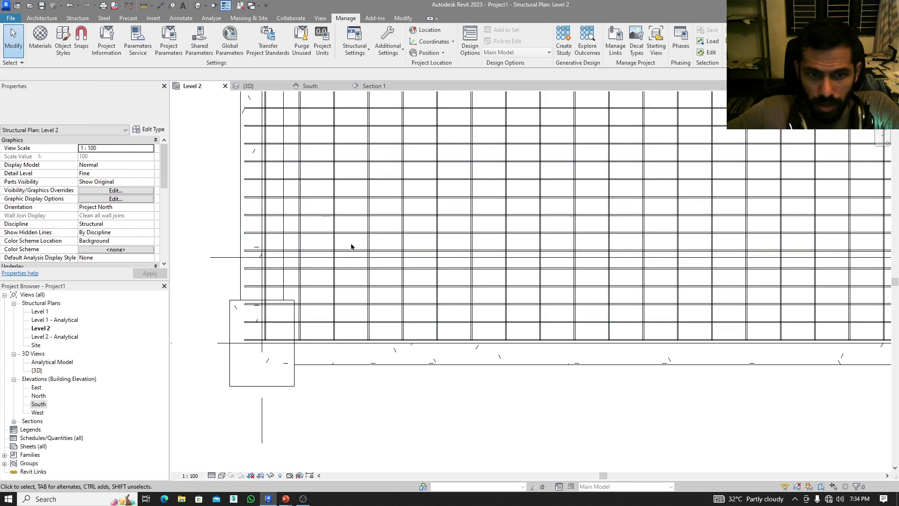
{"action": "left_click", "coordinate": [276, 347]}
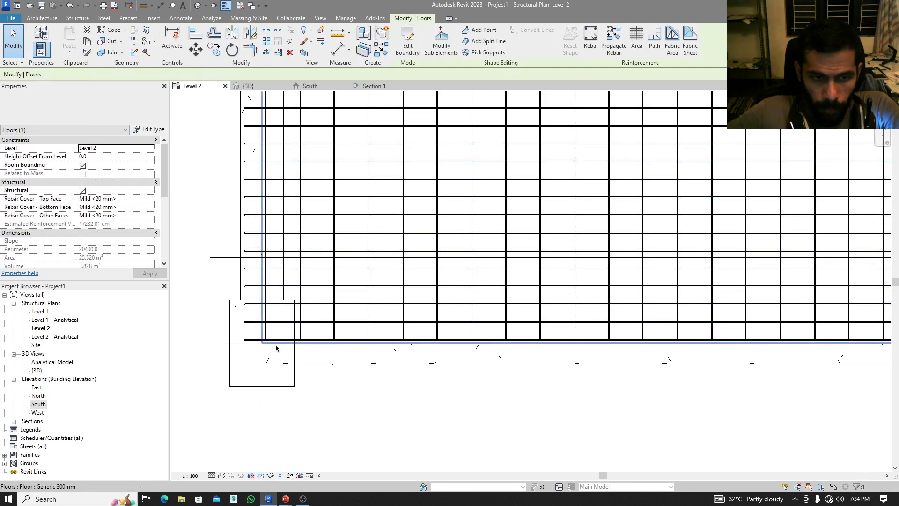
{"action": "scroll", "coordinate": [273, 346], "scroll_direction": "up", "scroll_amount": 5}
{"action": "scroll", "coordinate": [260, 341], "scroll_direction": "up", "scroll_amount": 3}
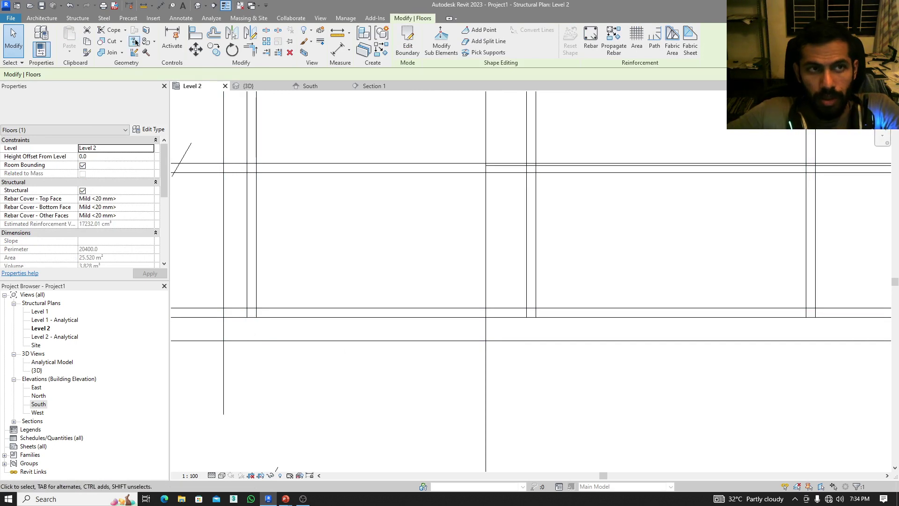
{"action": "left_click", "coordinate": [144, 5]}
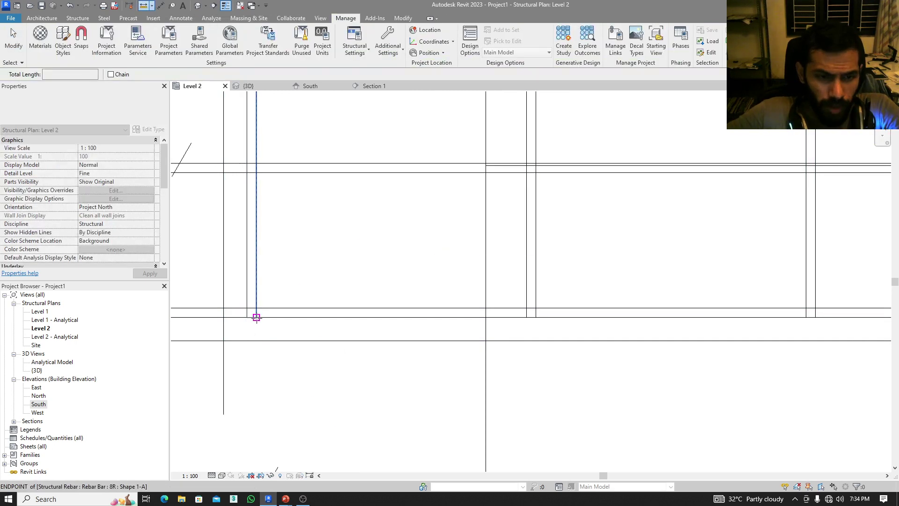
{"action": "left_click", "coordinate": [257, 317]}
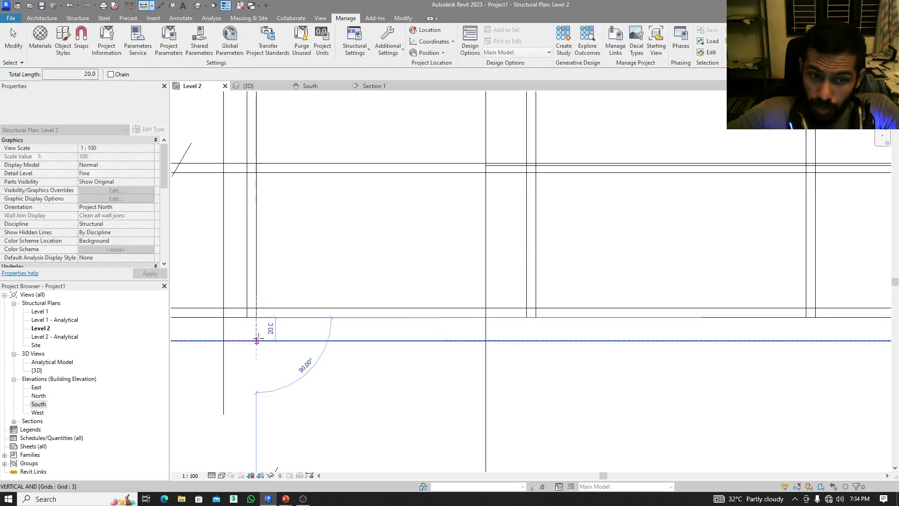
{"action": "key", "text": "Escape"}
{"action": "key", "text": "Escape"}
{"action": "scroll", "coordinate": [260, 340], "scroll_direction": "down", "scroll_amount": 6}
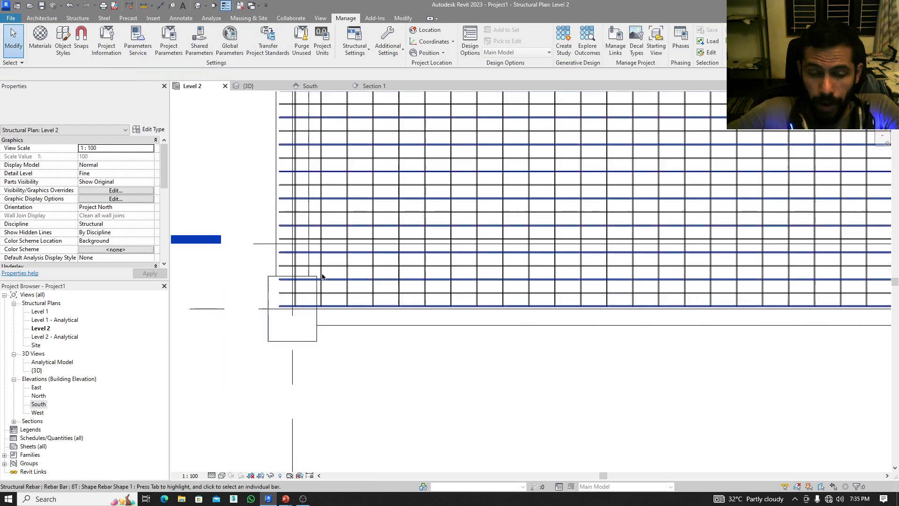
{"action": "scroll", "coordinate": [322, 276], "scroll_direction": "down", "scroll_amount": 5}
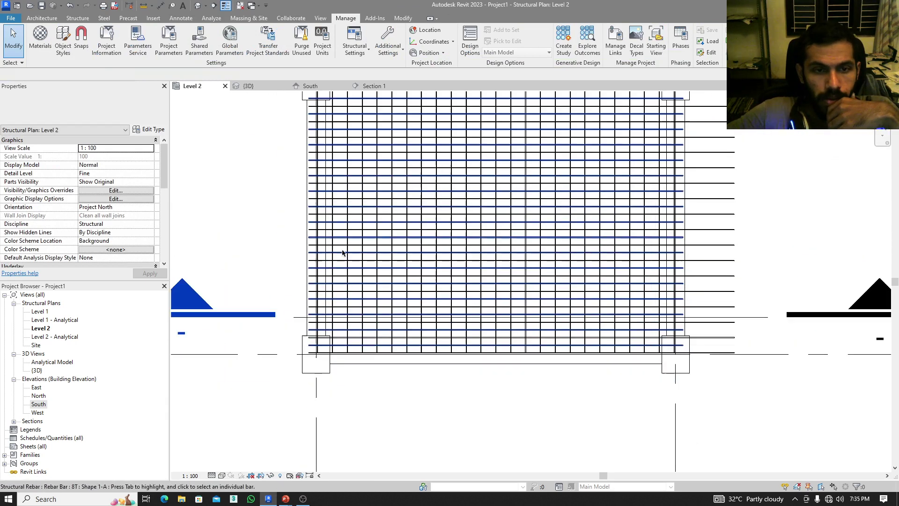
{"action": "scroll", "coordinate": [342, 253], "scroll_direction": "up", "scroll_amount": 5}
{"action": "scroll", "coordinate": [328, 334], "scroll_direction": "down", "scroll_amount": 6}
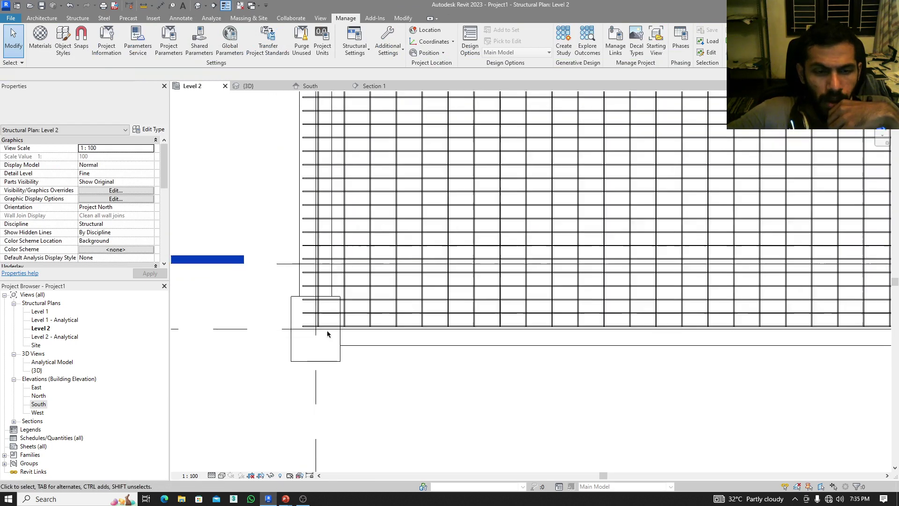
{"action": "scroll", "coordinate": [387, 321], "scroll_direction": "down", "scroll_amount": 2}
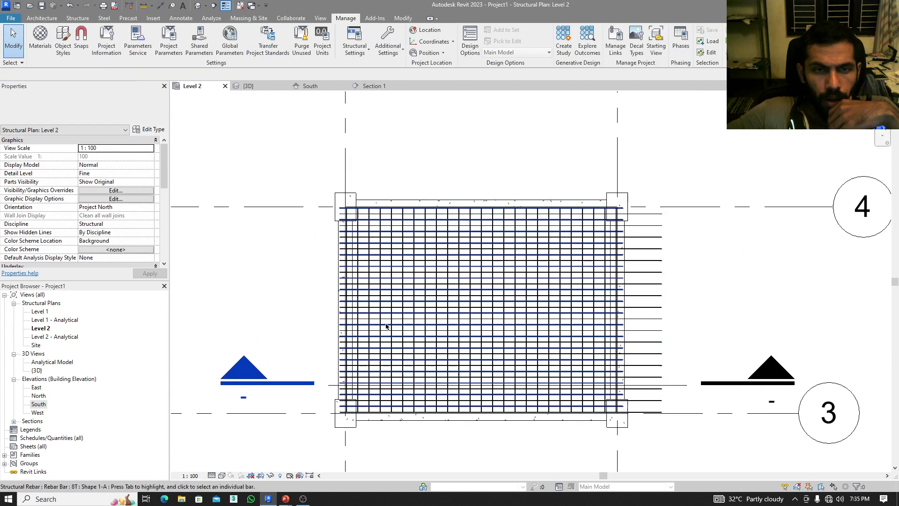
{"action": "scroll", "coordinate": [369, 212], "scroll_direction": "up", "scroll_amount": 8}
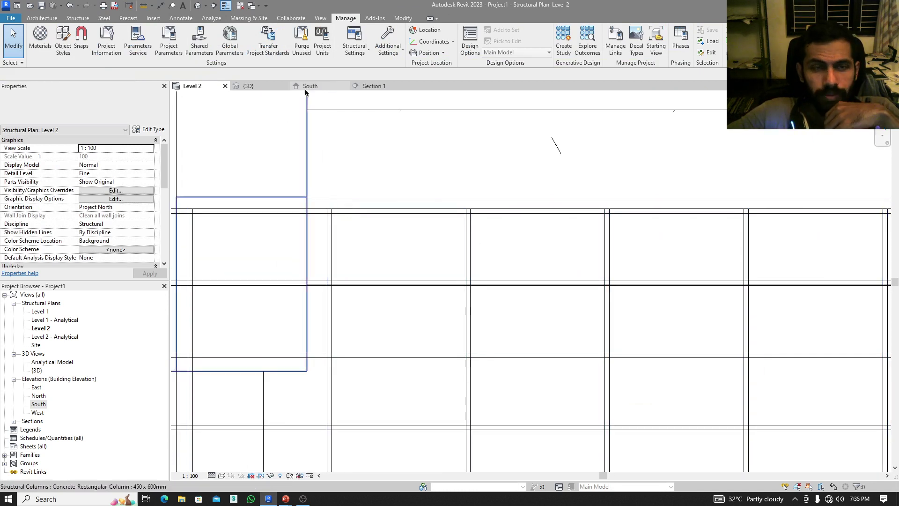
- Advance the slide show to Crank distributor, underline the bar circles in red ink, then return to Revit
{"action": "key", "text": "alt+Tab"}
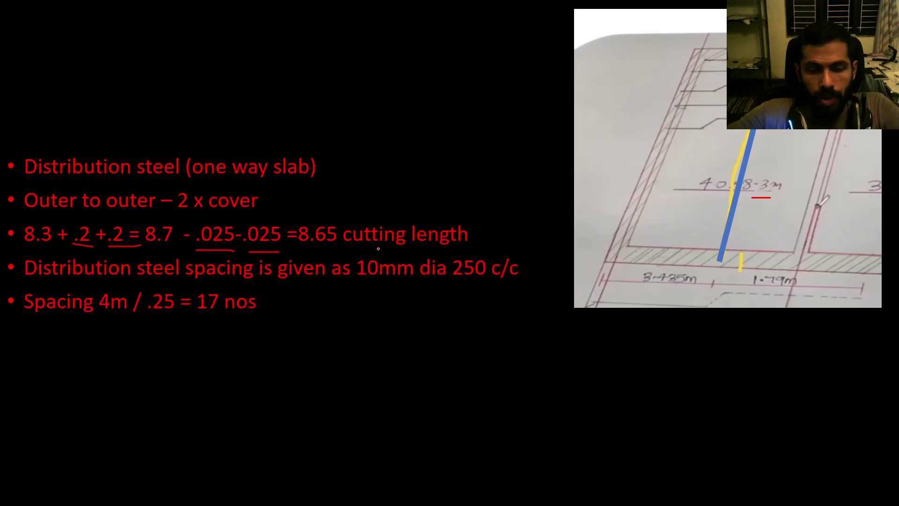
{"action": "left_click", "coordinate": [378, 248]}
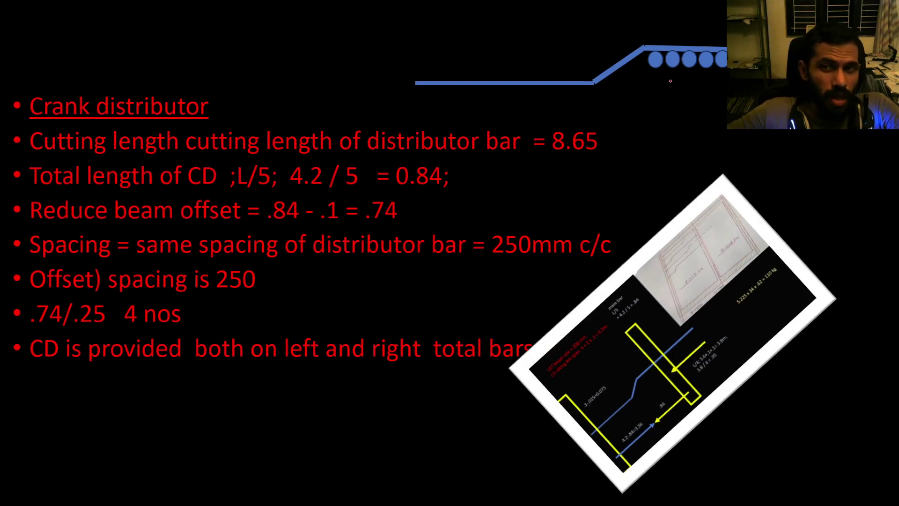
{"action": "left_click_drag", "start_coordinate": [650, 74], "coordinate": [727, 75]}
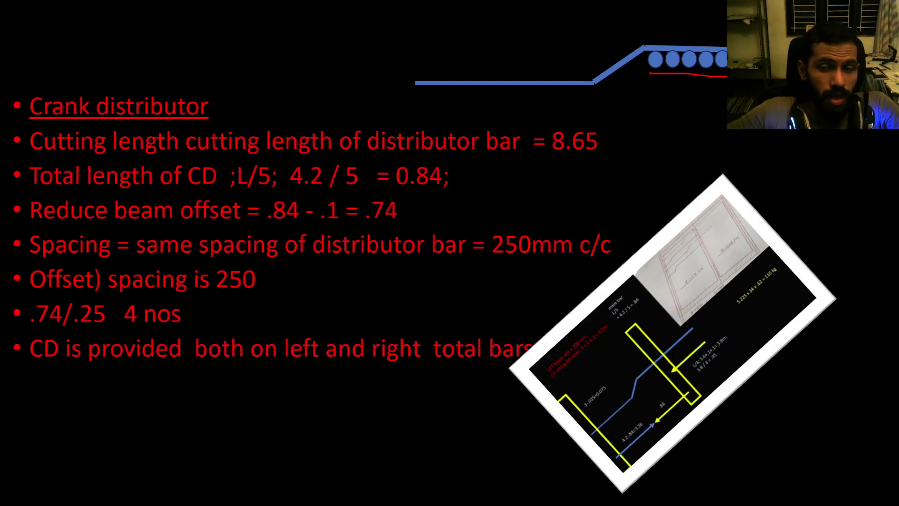
{"action": "key", "text": "alt+Tab"}
{"action": "left_click", "coordinate": [394, 246], "text": "alt"}
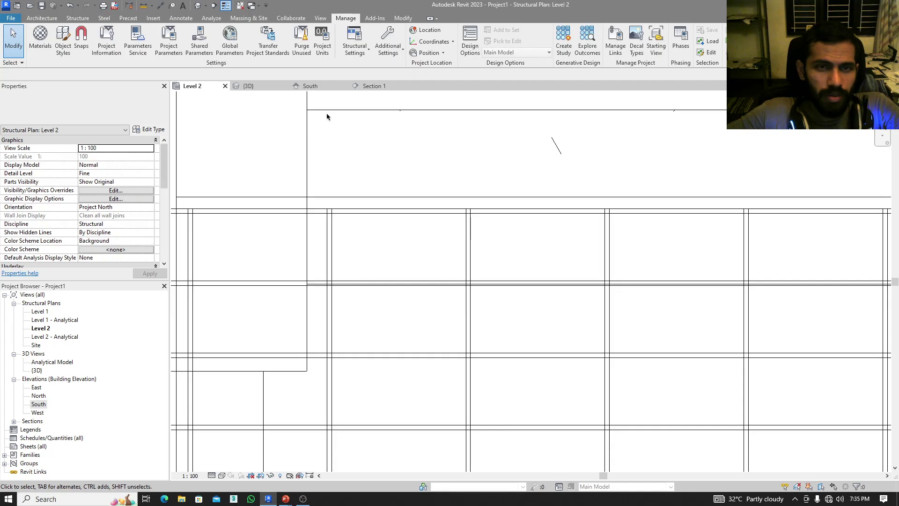
- In Section 1, select the Level 2 slab and start the Rebar tool with RB
{"action": "left_click", "coordinate": [367, 86]}
{"action": "middle_click_drag", "start_coordinate": [367, 201], "coordinate": [338, 252]}
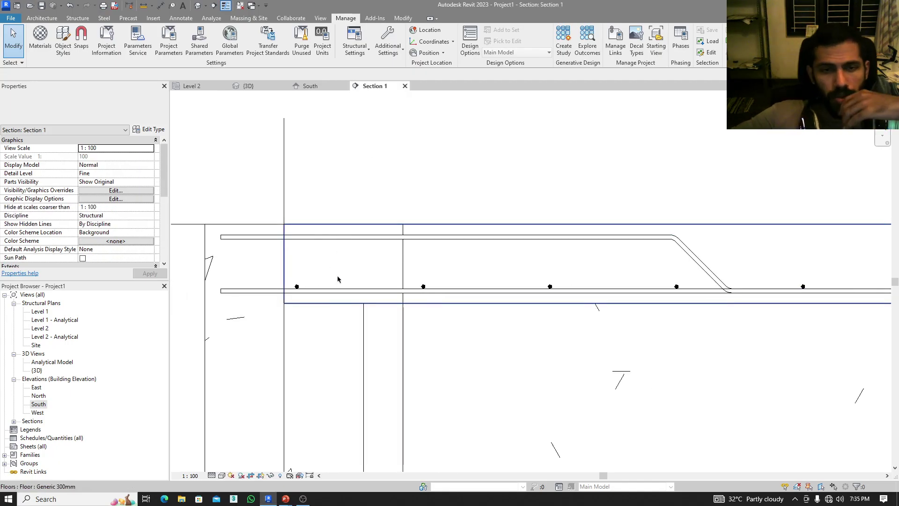
{"action": "scroll", "coordinate": [327, 272], "scroll_direction": "down", "scroll_amount": 1}
{"action": "left_click", "coordinate": [381, 220]}
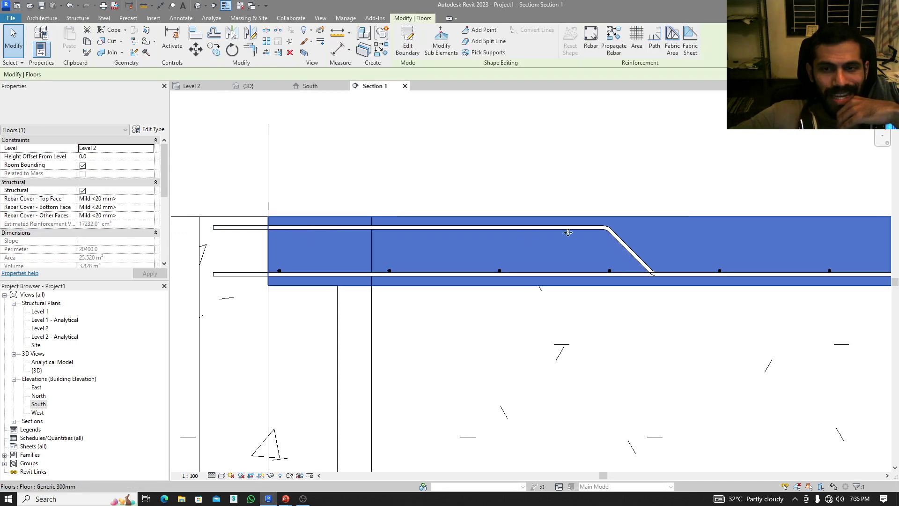
{"action": "middle_click_drag", "start_coordinate": [406, 219], "coordinate": [467, 251]}
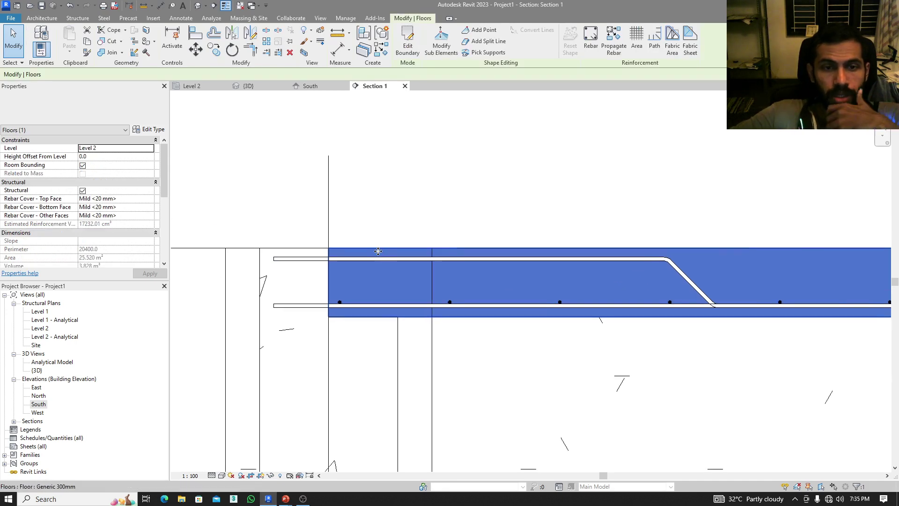
{"action": "scroll", "coordinate": [378, 251], "scroll_direction": "up", "scroll_amount": 1}
{"action": "key", "text": "r"}
{"action": "key", "text": "b"}
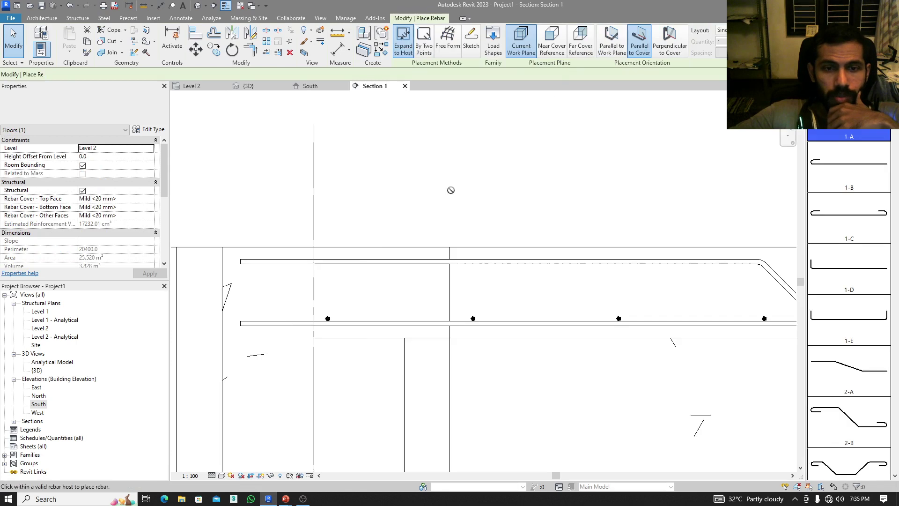
- Place a 1-A top bar just inside the slab's left support, then select it
{"action": "scroll", "coordinate": [322, 267], "scroll_direction": "up", "scroll_amount": 3}
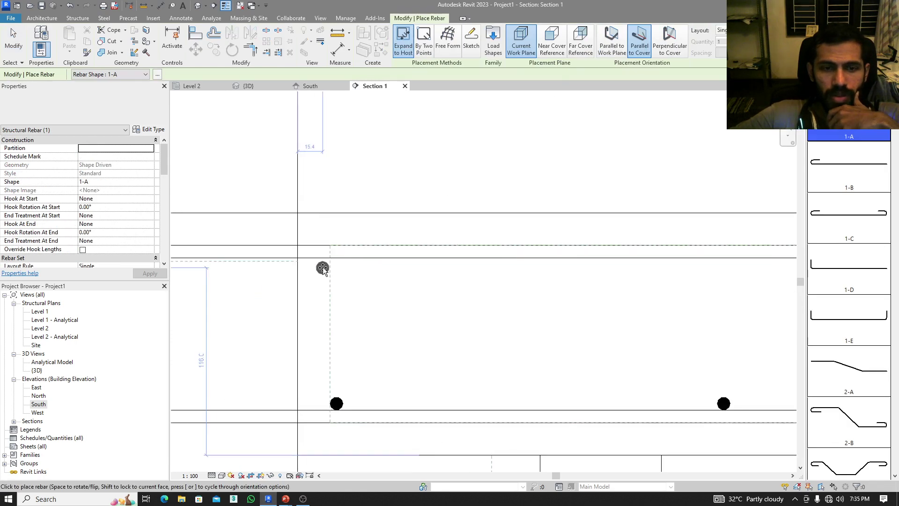
{"action": "scroll", "coordinate": [322, 267], "scroll_direction": "up", "scroll_amount": 2}
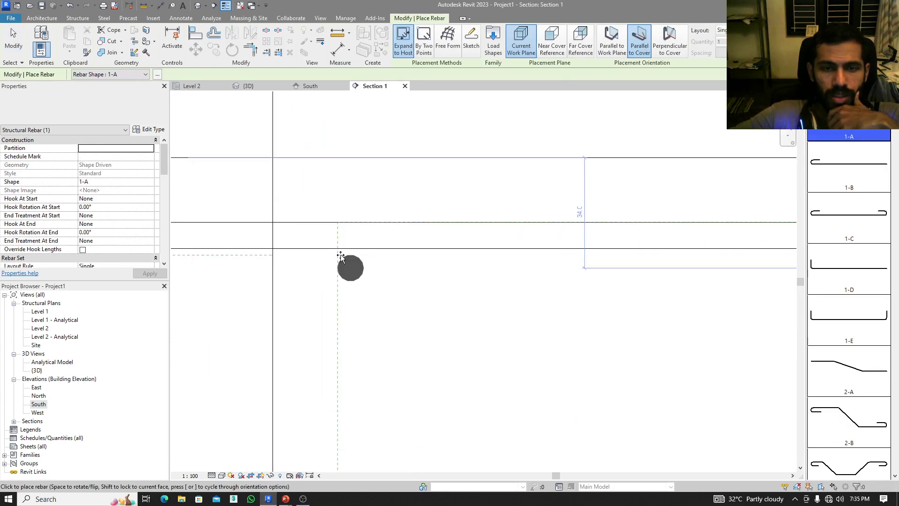
{"action": "left_click", "coordinate": [342, 257]}
{"action": "scroll", "coordinate": [341, 292], "scroll_direction": "down", "scroll_amount": 2}
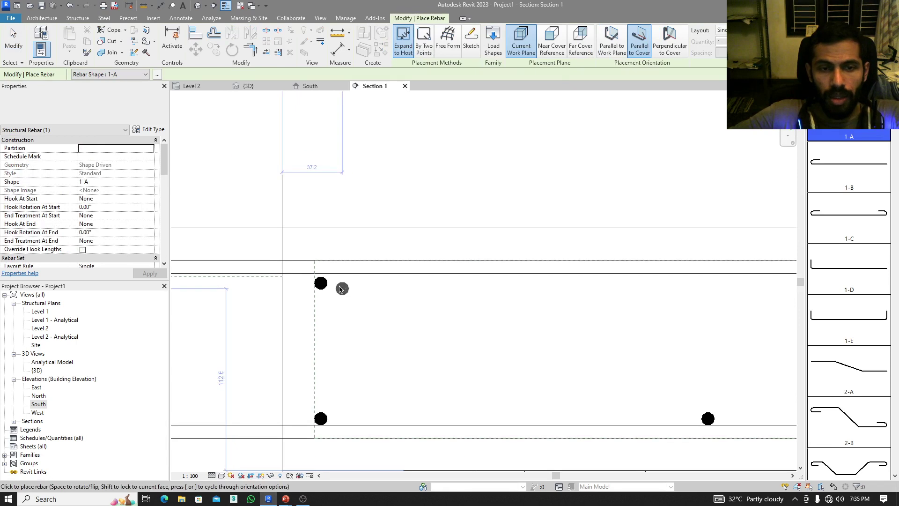
{"action": "key", "text": "Escape"}
{"action": "left_click", "coordinate": [327, 283]}
- Lay the bar out as Number with Spacing: 3 bars at 250 mm
{"action": "left_click", "coordinate": [518, 30]}
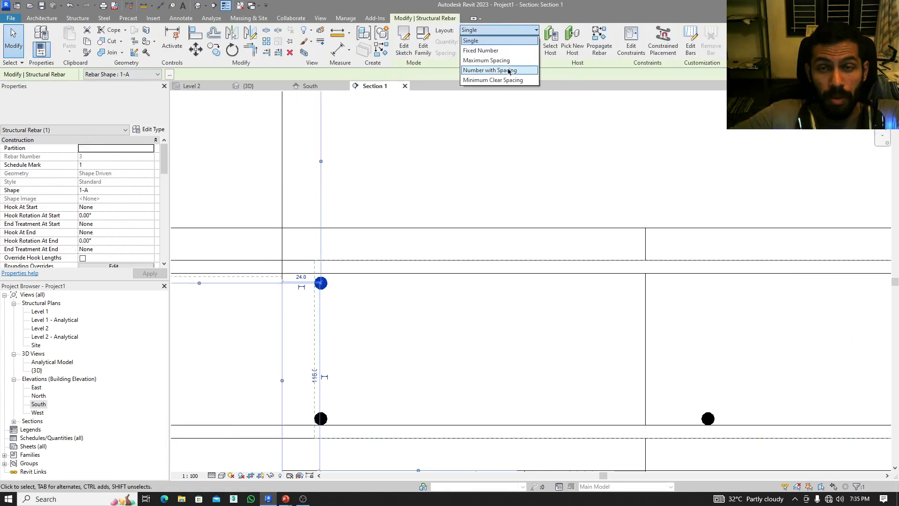
{"action": "left_click", "coordinate": [509, 70]}
{"action": "scroll", "coordinate": [440, 191], "scroll_direction": "down", "scroll_amount": 2}
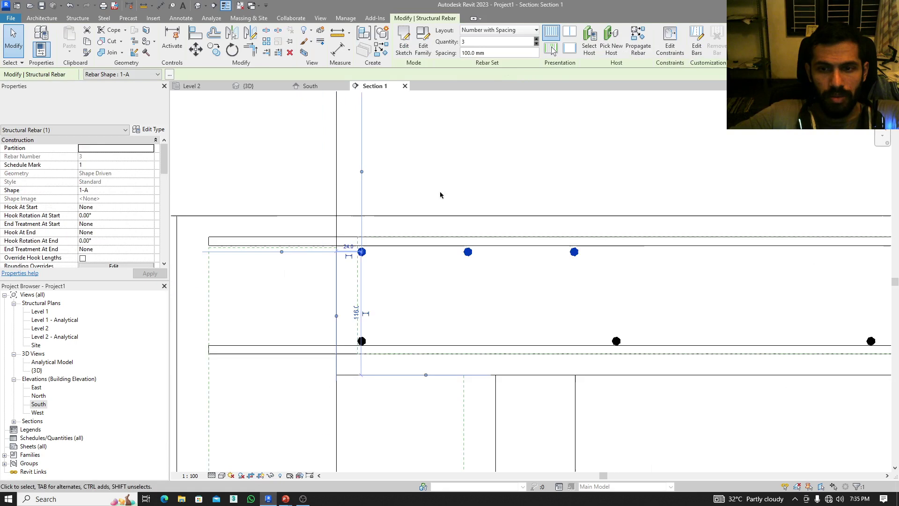
{"action": "middle_click_drag", "start_coordinate": [481, 195], "coordinate": [364, 215]}
{"action": "key", "text": "alt+Tab"}
{"action": "left_click", "coordinate": [373, 246]}
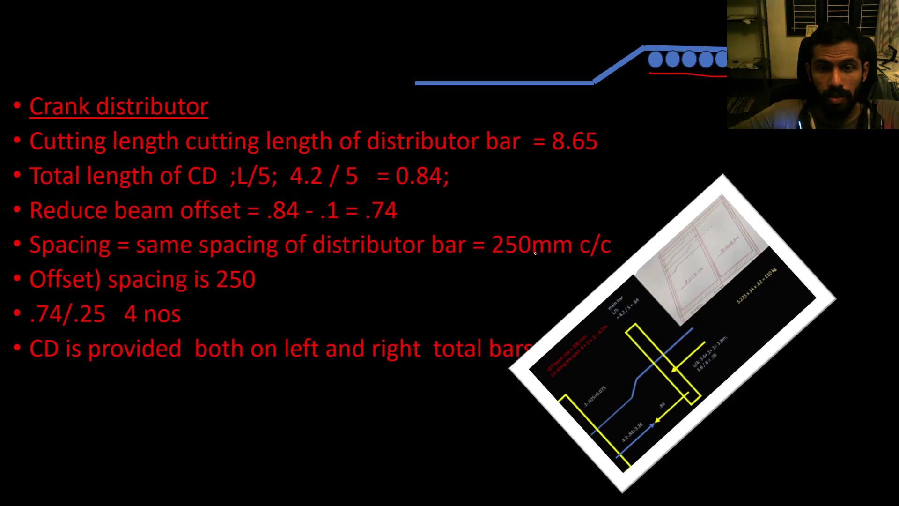
{"action": "key", "text": "alt+Tab"}
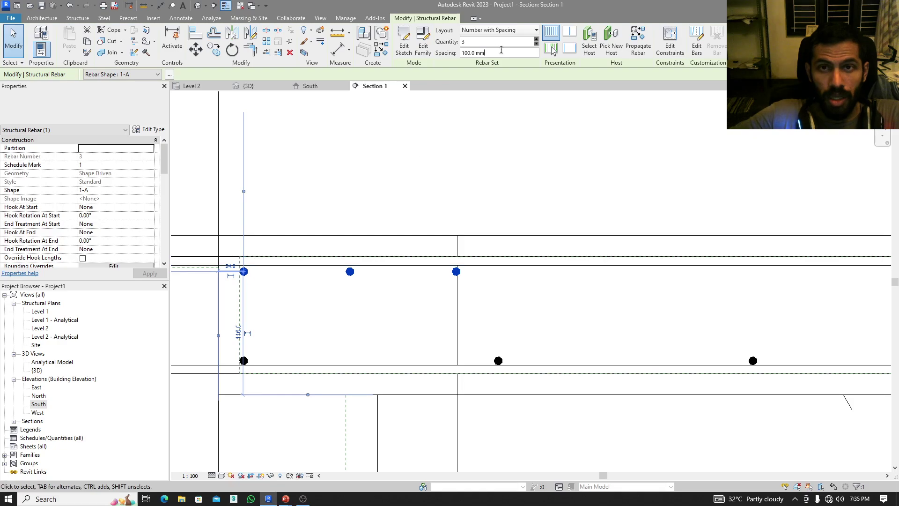
{"action": "type", "text": "250"}
{"action": "key", "text": "Return"}
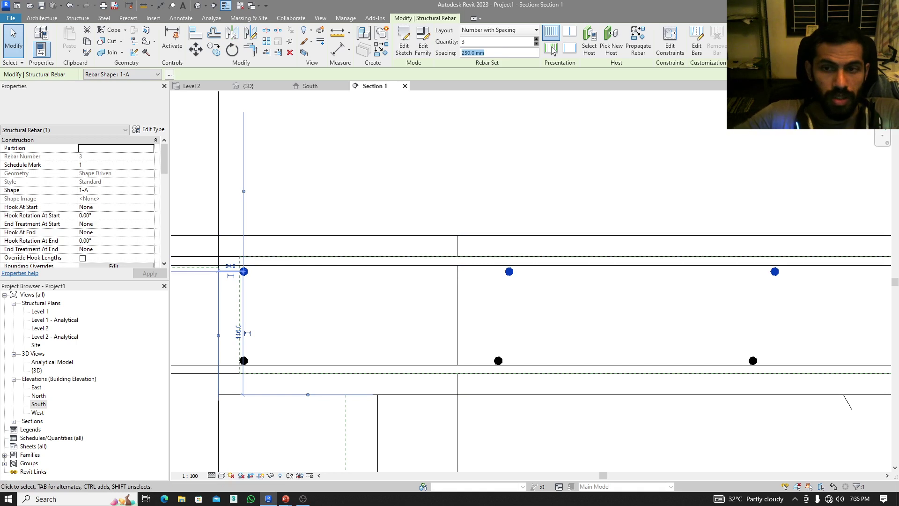
{"action": "scroll", "coordinate": [456, 195], "scroll_direction": "down", "scroll_amount": 3}
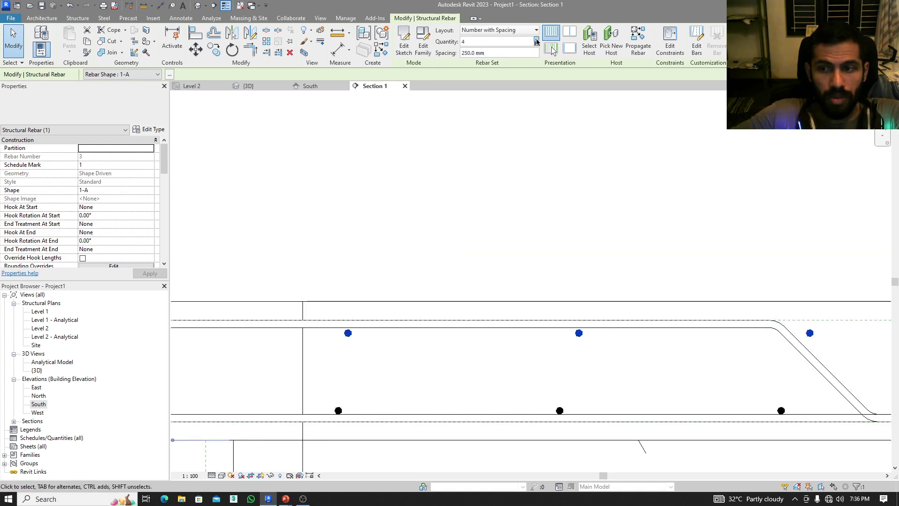
{"action": "left_click", "coordinate": [537, 45]}
{"action": "scroll", "coordinate": [502, 192], "scroll_direction": "down", "scroll_amount": 2}
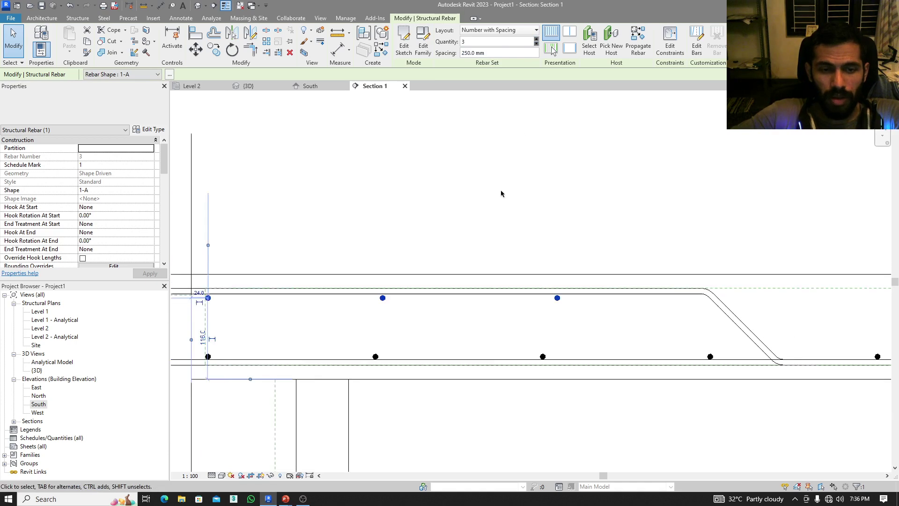
{"action": "middle_click_drag", "start_coordinate": [522, 179], "coordinate": [490, 186]}
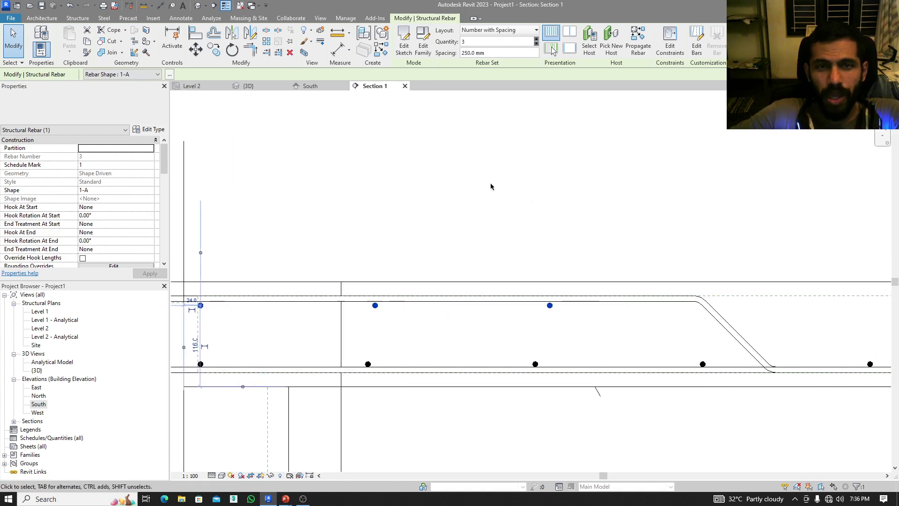
- Mirror a copy of the top bar set about a vertical axis at the slab centre
{"action": "left_click", "coordinate": [250, 34]}
{"action": "scroll", "coordinate": [630, 315], "scroll_direction": "down", "scroll_amount": 2}
{"action": "middle_click_drag", "start_coordinate": [630, 315], "coordinate": [467, 315]}
{"action": "scroll", "coordinate": [518, 317], "scroll_direction": "up", "scroll_amount": 2}
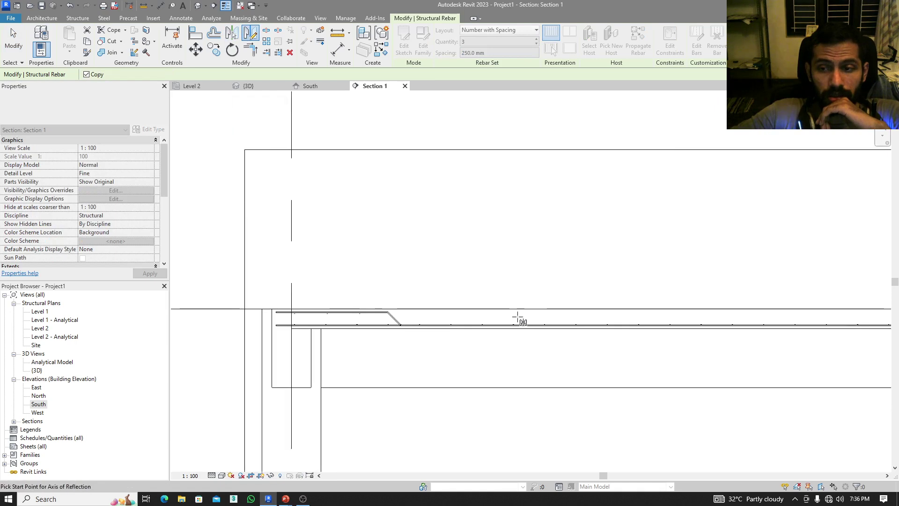
{"action": "scroll", "coordinate": [518, 317], "scroll_direction": "down", "scroll_amount": 3}
{"action": "scroll", "coordinate": [534, 317], "scroll_direction": "up", "scroll_amount": 1}
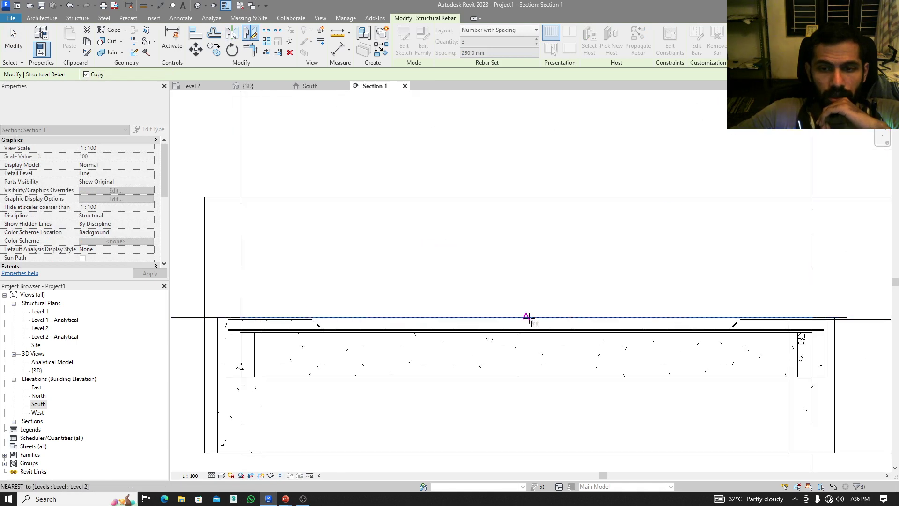
{"action": "left_click", "coordinate": [526, 318]}
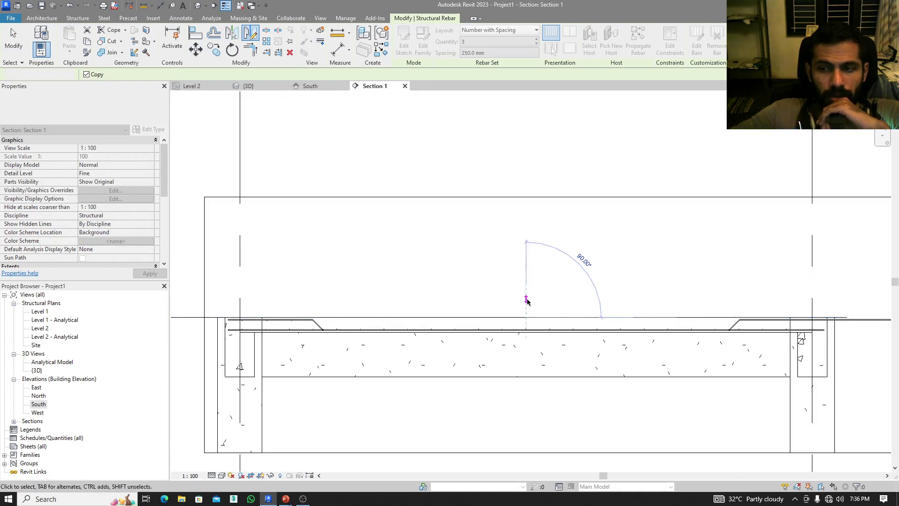
{"action": "left_click", "coordinate": [526, 299]}
{"action": "middle_click_drag", "start_coordinate": [796, 323], "coordinate": [683, 323]}
{"action": "scroll", "coordinate": [671, 329], "scroll_direction": "up", "scroll_amount": 2}
{"action": "scroll", "coordinate": [671, 329], "scroll_direction": "up", "scroll_amount": 4}
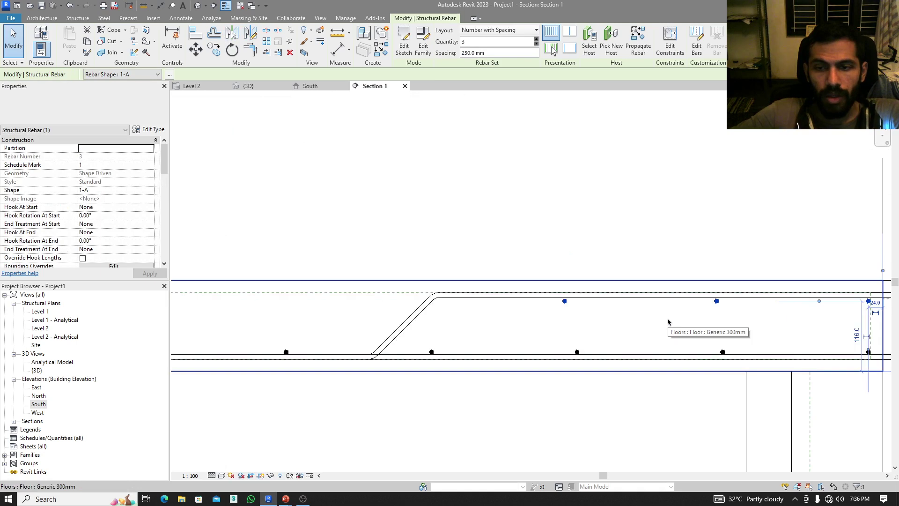
- Reduce the mirrored set to 3 bars and bring up the crank distributor slide
{"action": "key", "text": "Escape"}
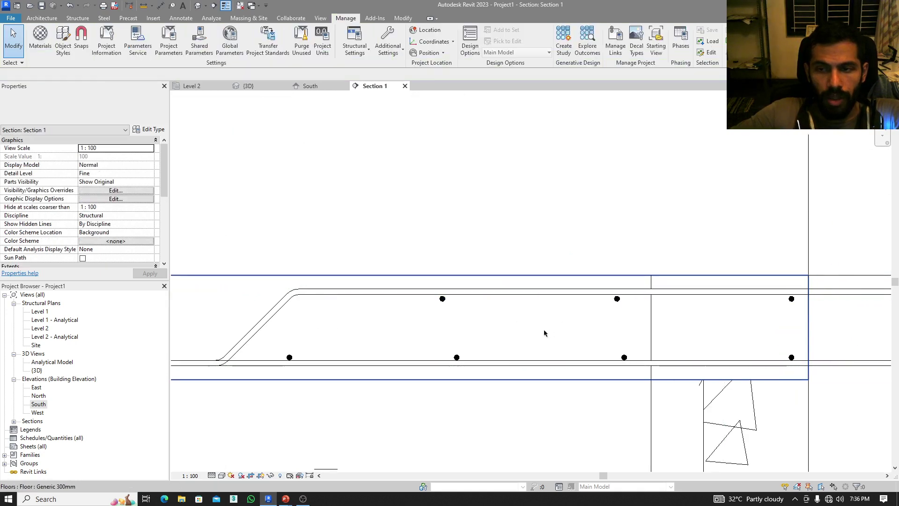
{"action": "left_click", "coordinate": [616, 298]}
{"action": "scroll", "coordinate": [701, 305], "scroll_direction": "up", "scroll_amount": 3}
{"action": "scroll", "coordinate": [773, 304], "scroll_direction": "up", "scroll_amount": 3}
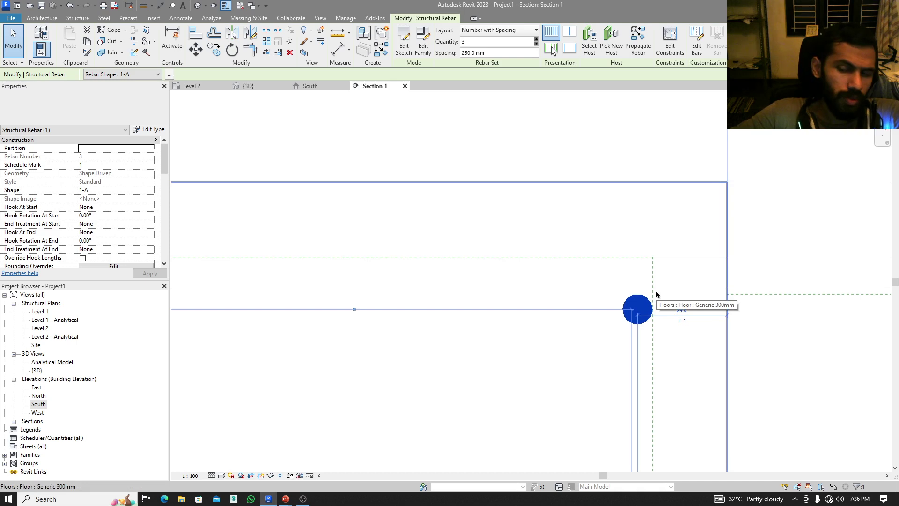
{"action": "scroll", "coordinate": [652, 293], "scroll_direction": "down", "scroll_amount": 4}
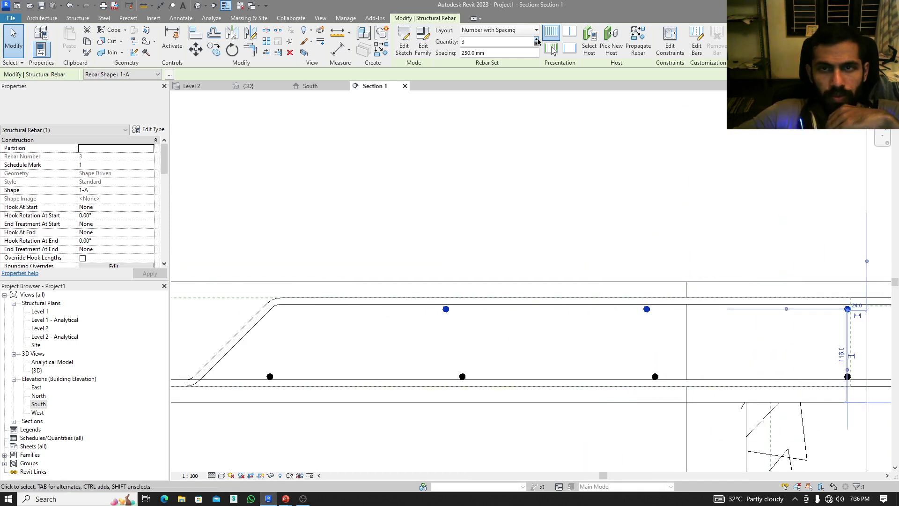
{"action": "left_click", "coordinate": [536, 43]}
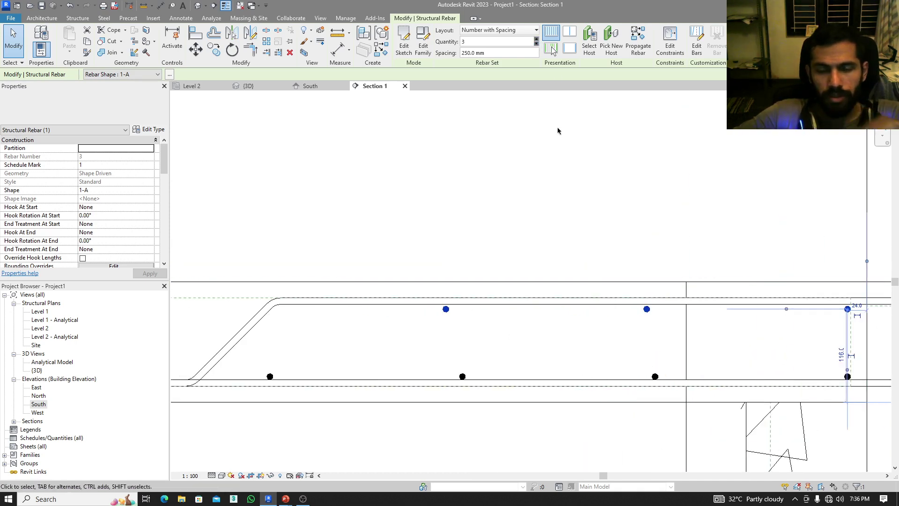
{"action": "key", "text": "alt+Tab"}
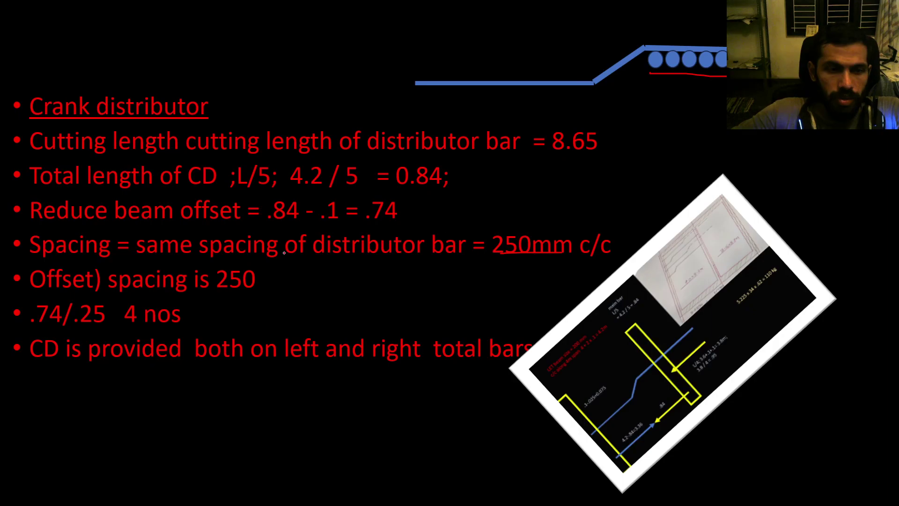
- Advance the slide show to the top extra bar slide, then return to Revit
{"action": "left_click", "coordinate": [270, 259]}
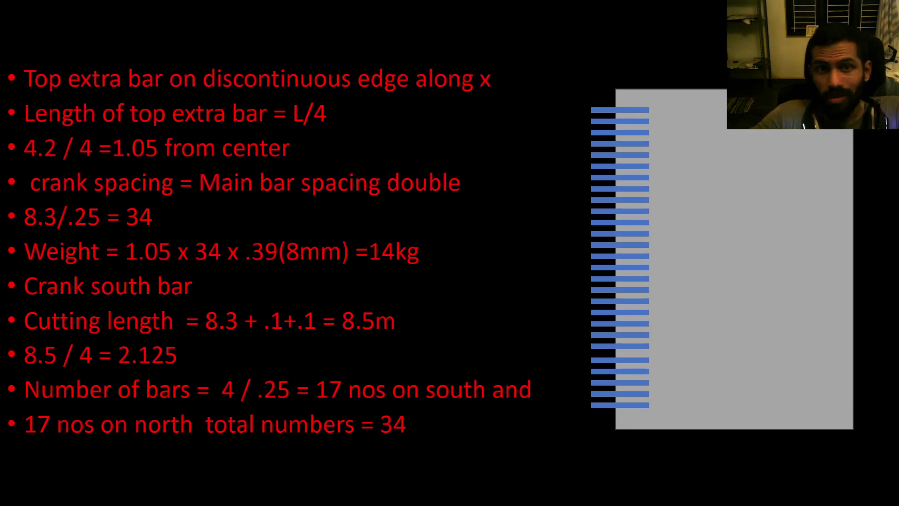
{"action": "key", "text": "alt+Tab"}
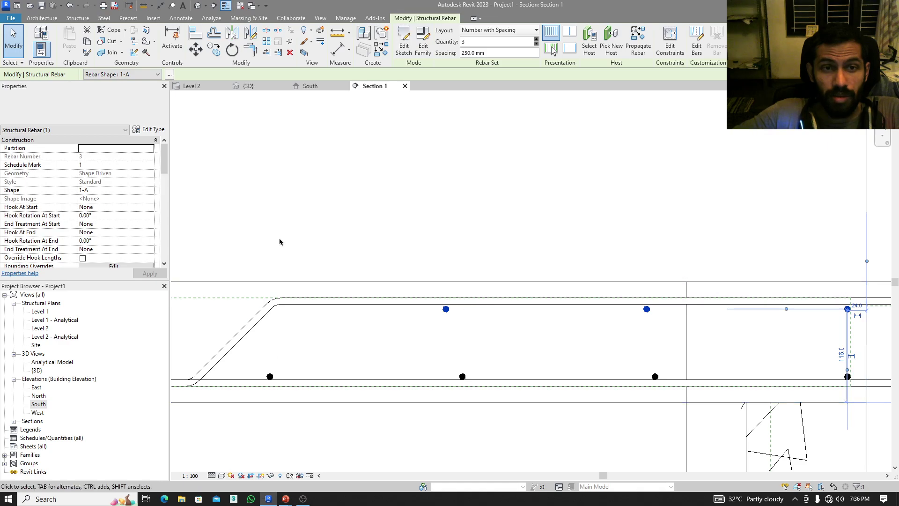
- Review the reinforcement in the 3D view with no rebar selected
{"action": "middle_click_drag", "start_coordinate": [279, 243], "coordinate": [538, 246]}
{"action": "left_click", "coordinate": [247, 85]}
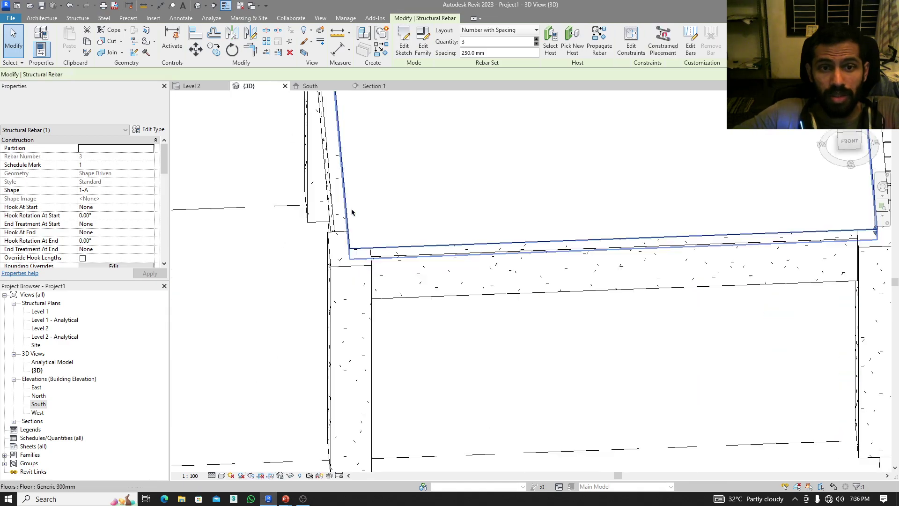
{"action": "scroll", "coordinate": [353, 307], "scroll_direction": "down", "scroll_amount": 3}
{"action": "scroll", "coordinate": [353, 307], "scroll_direction": "down", "scroll_amount": 2}
{"action": "left_click", "coordinate": [299, 335]}
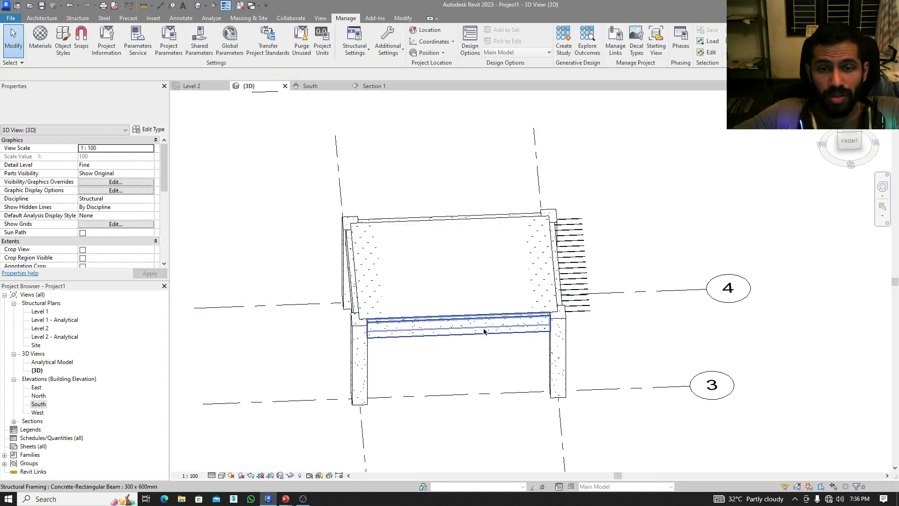
{"action": "scroll", "coordinate": [361, 254], "scroll_direction": "up", "scroll_amount": 4}
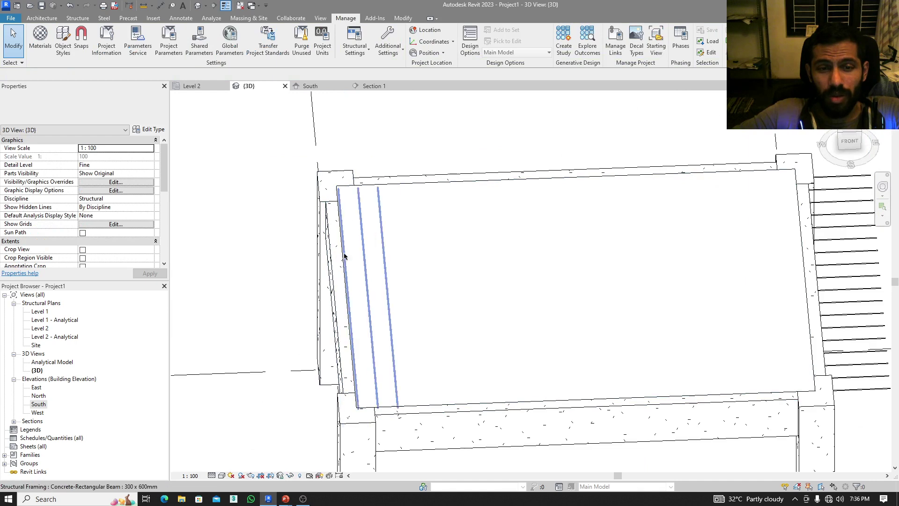
{"action": "scroll", "coordinate": [434, 264], "scroll_direction": "down", "scroll_amount": 3}
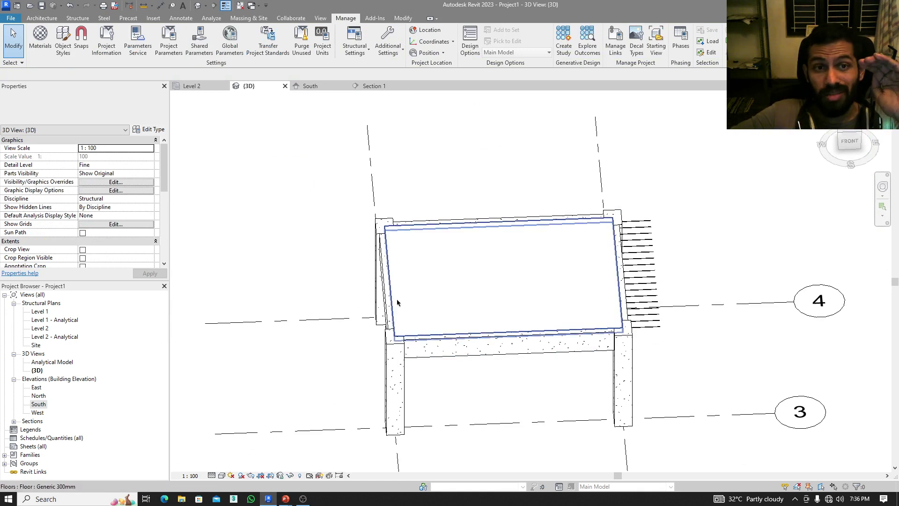
- In the South elevation, select the slab and start Place Rebar
{"action": "left_click", "coordinate": [304, 86]}
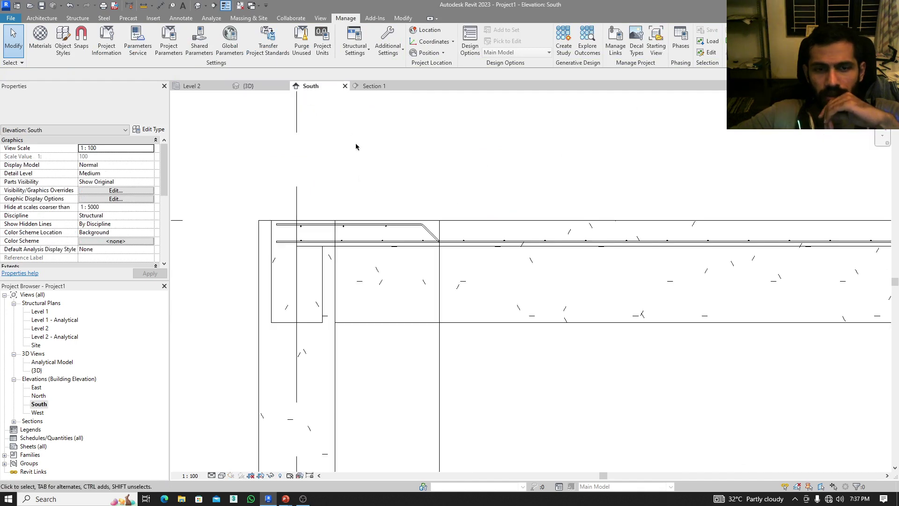
{"action": "scroll", "coordinate": [379, 199], "scroll_direction": "up", "scroll_amount": 4}
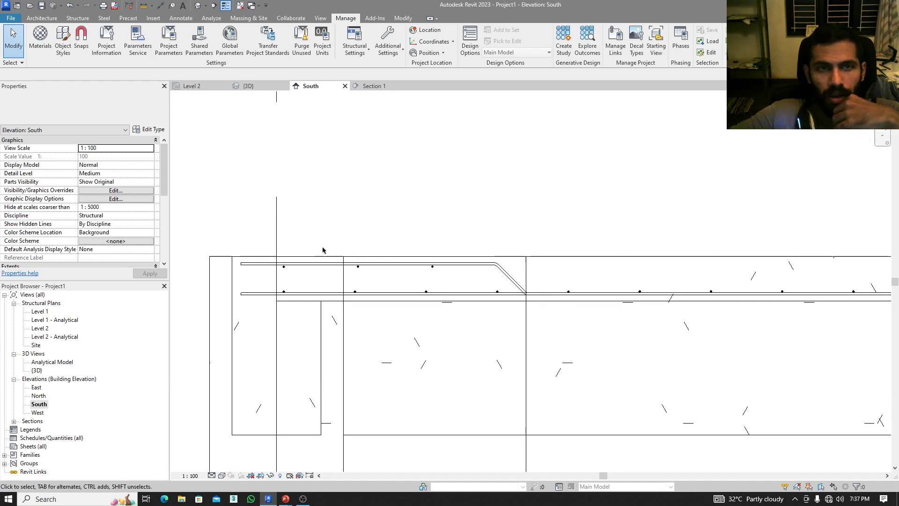
{"action": "left_click", "coordinate": [570, 257]}
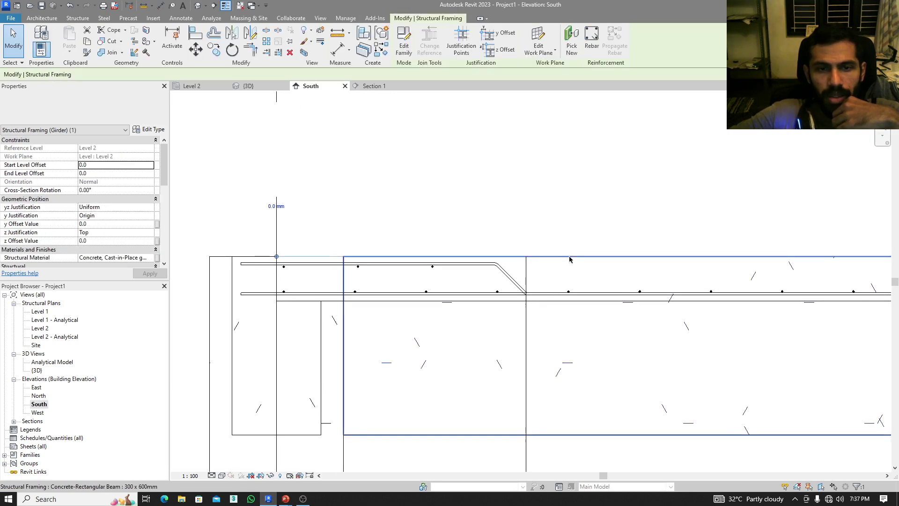
{"action": "left_click", "coordinate": [604, 242]}
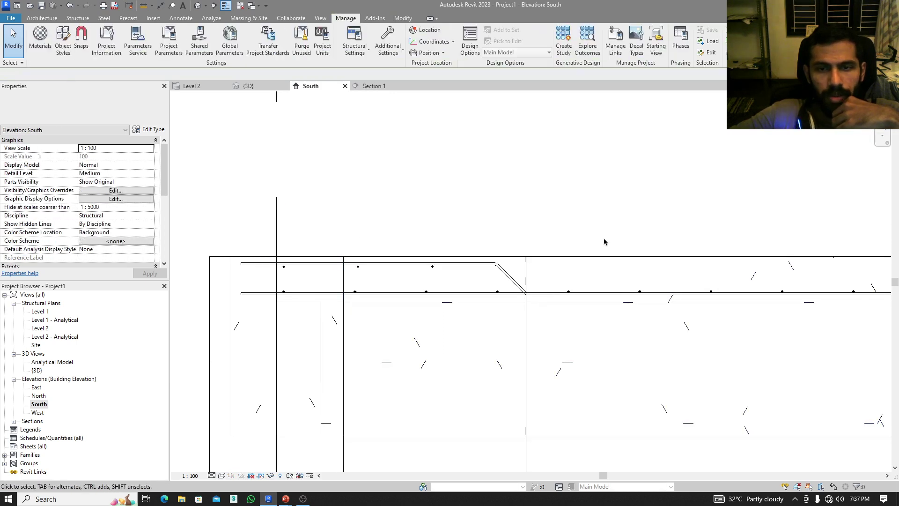
{"action": "left_click", "coordinate": [554, 302]}
{"action": "scroll", "coordinate": [370, 237], "scroll_direction": "up", "scroll_amount": 3}
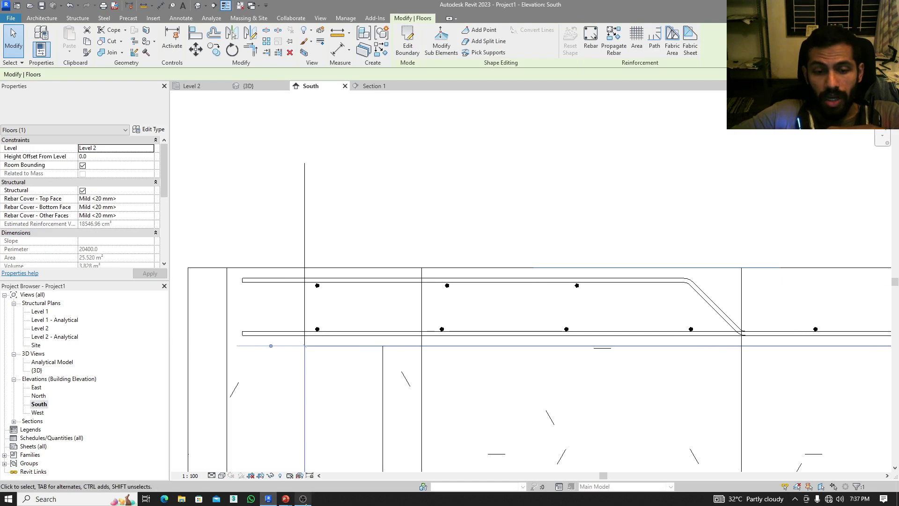
{"action": "left_click", "coordinate": [303, 499]}
{"action": "left_click", "coordinate": [723, 371]}
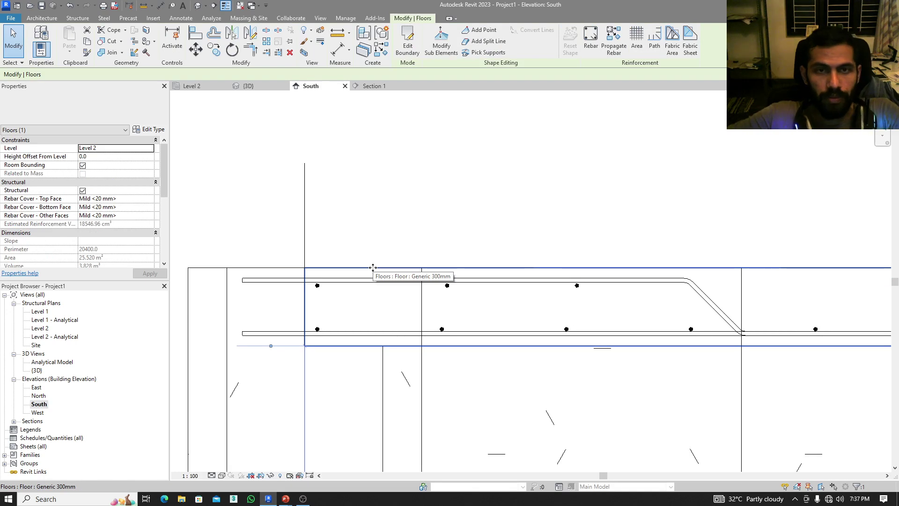
{"action": "middle_click_drag", "start_coordinate": [414, 223], "coordinate": [391, 270]}
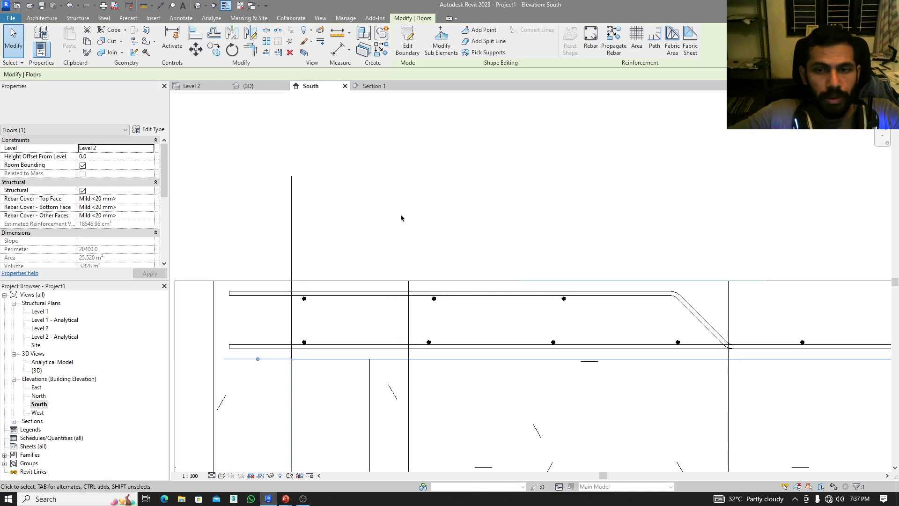
{"action": "left_click", "coordinate": [590, 40]}
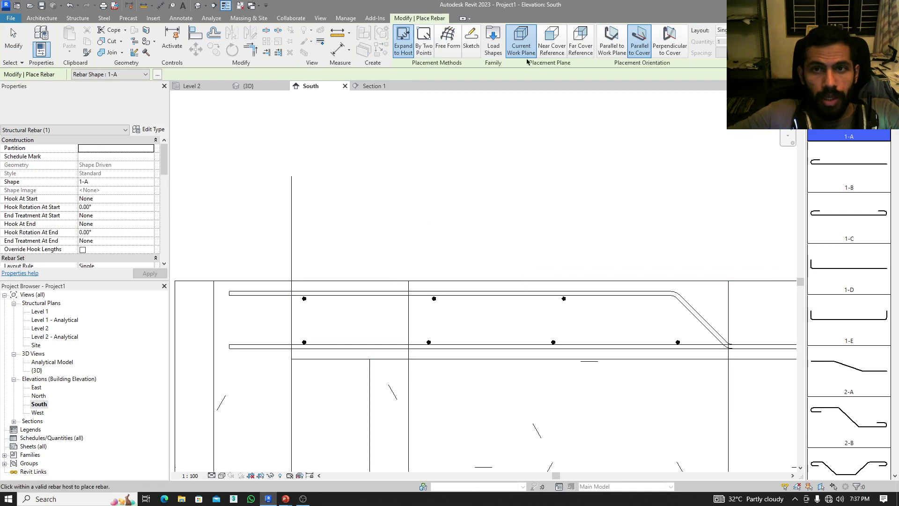
- Try the placement orientation options and Near Cover Reference, then cancel the placement
{"action": "left_click", "coordinate": [612, 40]}
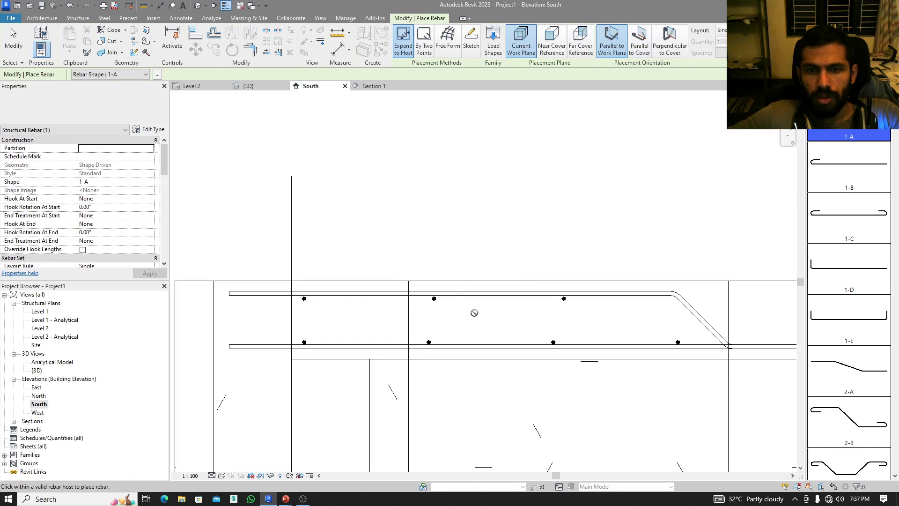
{"action": "left_click", "coordinate": [639, 42]}
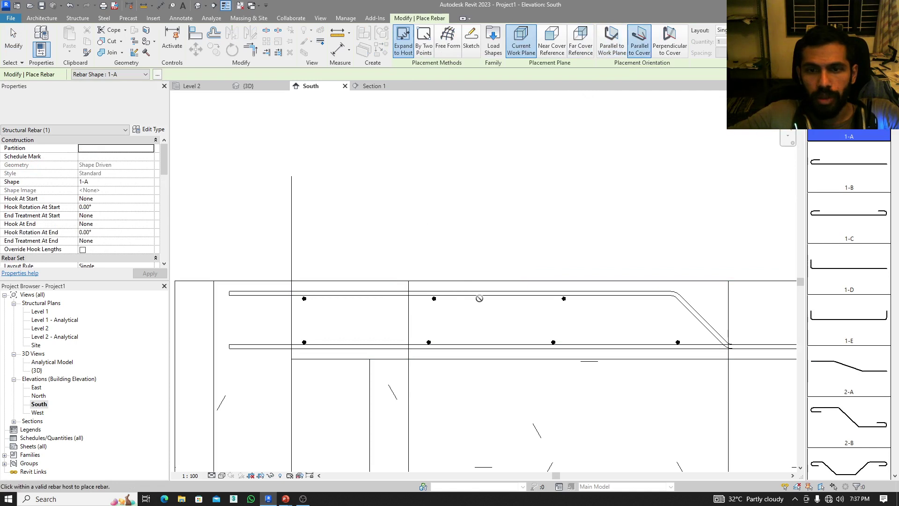
{"action": "scroll", "coordinate": [478, 315], "scroll_direction": "down", "scroll_amount": 5}
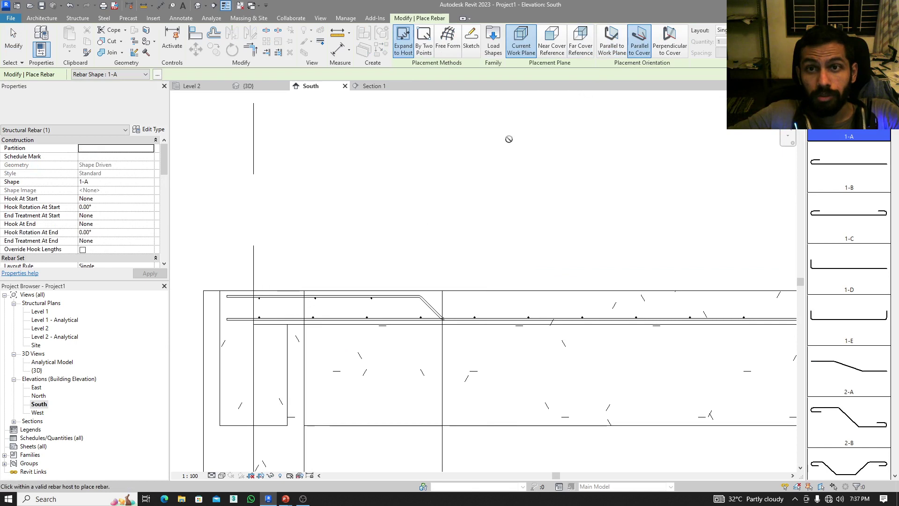
{"action": "left_click", "coordinate": [552, 42]}
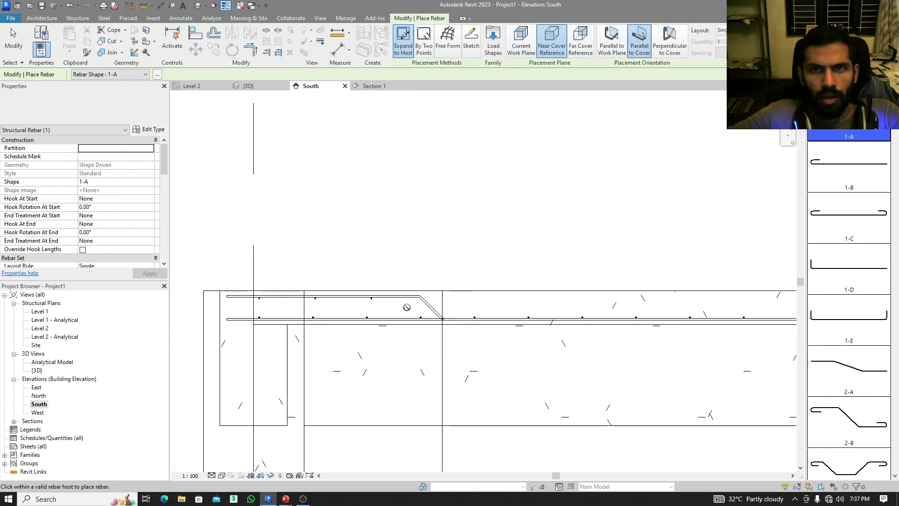
{"action": "left_click", "coordinate": [611, 42]}
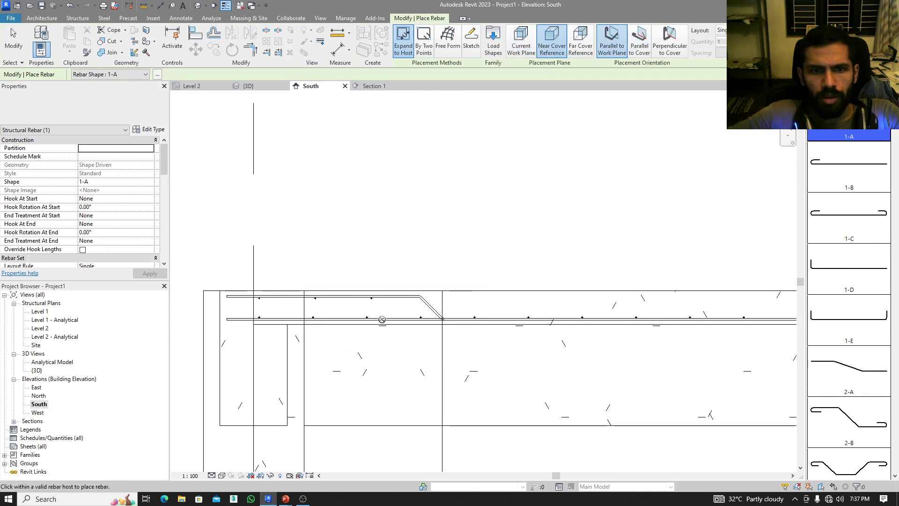
{"action": "middle_click_drag", "start_coordinate": [360, 307], "coordinate": [317, 312]}
{"action": "key", "text": "Escape"}
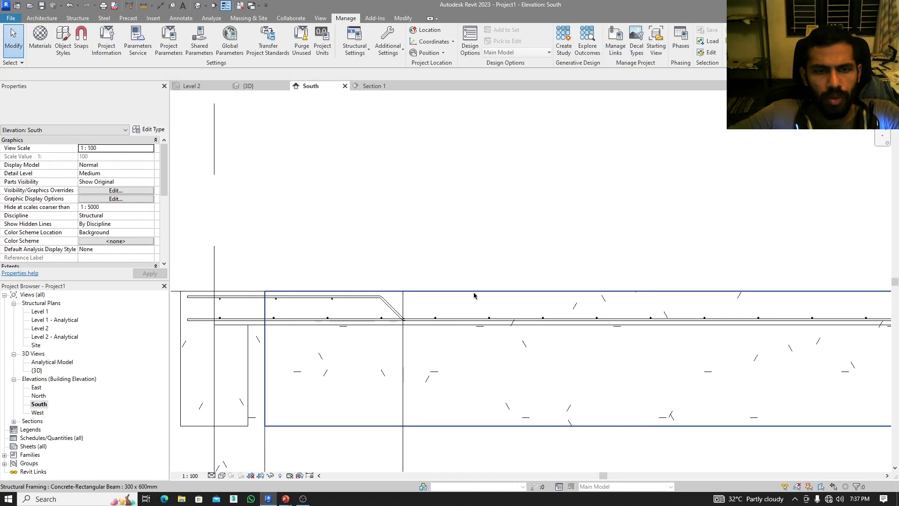
- Reselect the slab, place a straight 1-A bar on Near Cover Reference, and select it
{"action": "left_click", "coordinate": [269, 296]}
{"action": "left_click", "coordinate": [586, 51]}
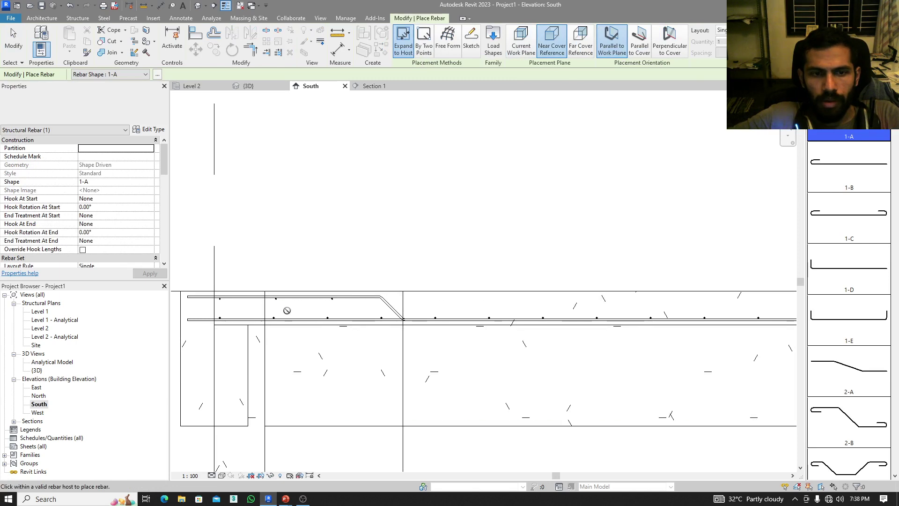
{"action": "middle_click_drag", "start_coordinate": [296, 354], "coordinate": [415, 365]}
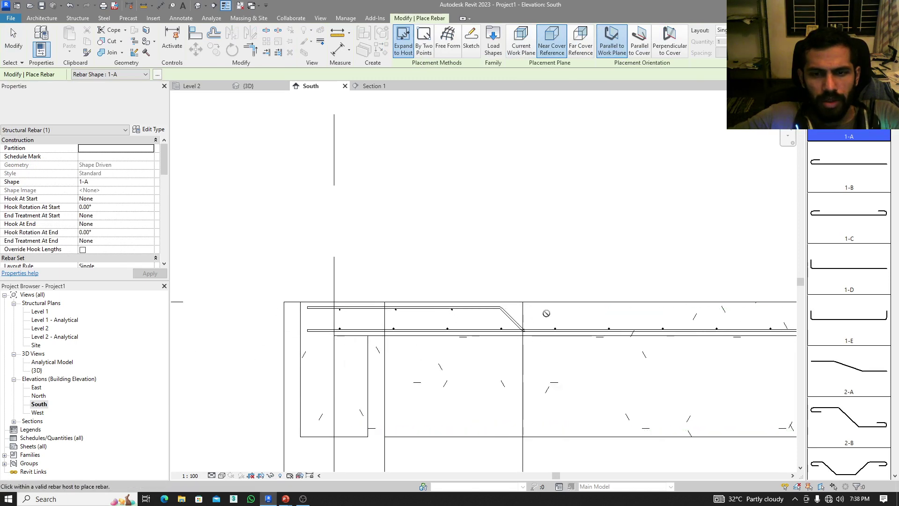
{"action": "middle_click_drag", "start_coordinate": [546, 313], "coordinate": [468, 311]}
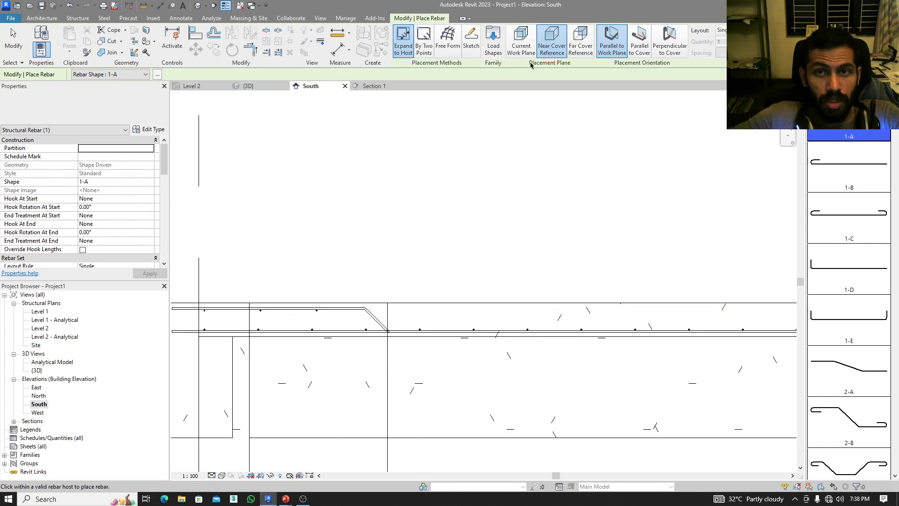
{"action": "left_click", "coordinate": [521, 41]}
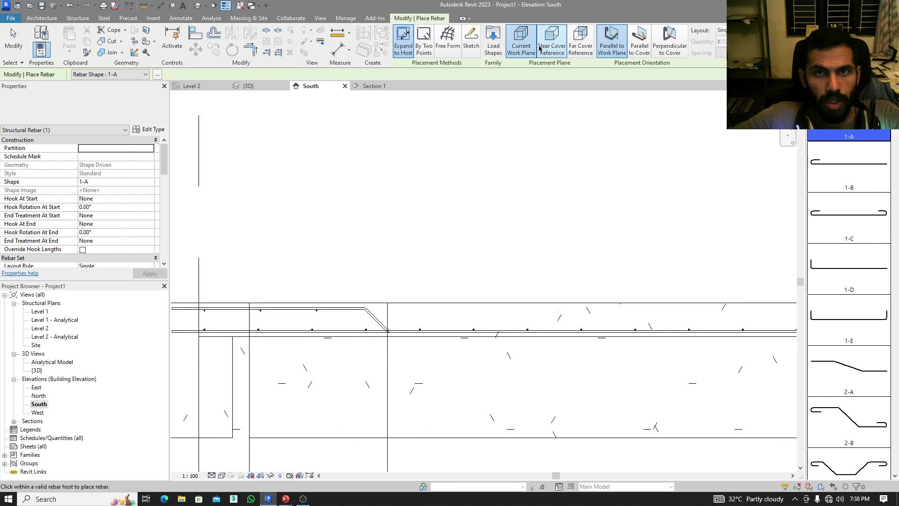
{"action": "left_click", "coordinate": [552, 41]}
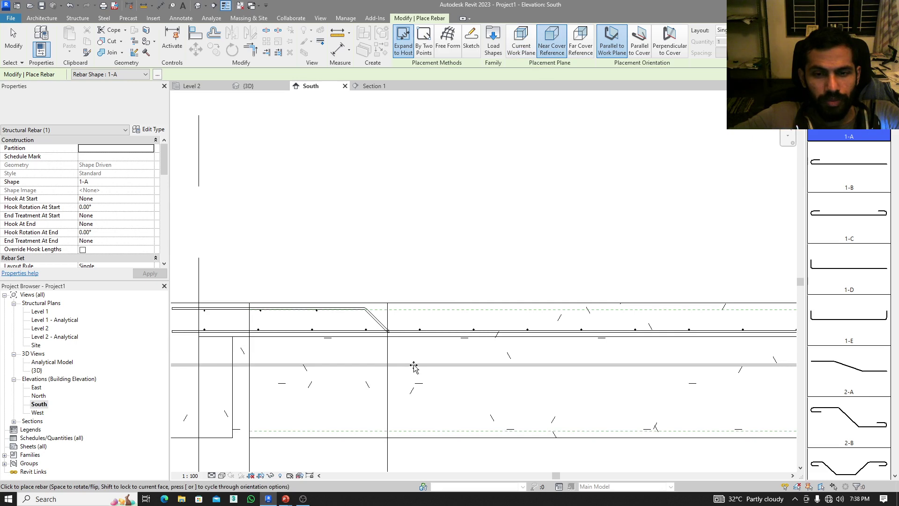
{"action": "left_click", "coordinate": [398, 347]}
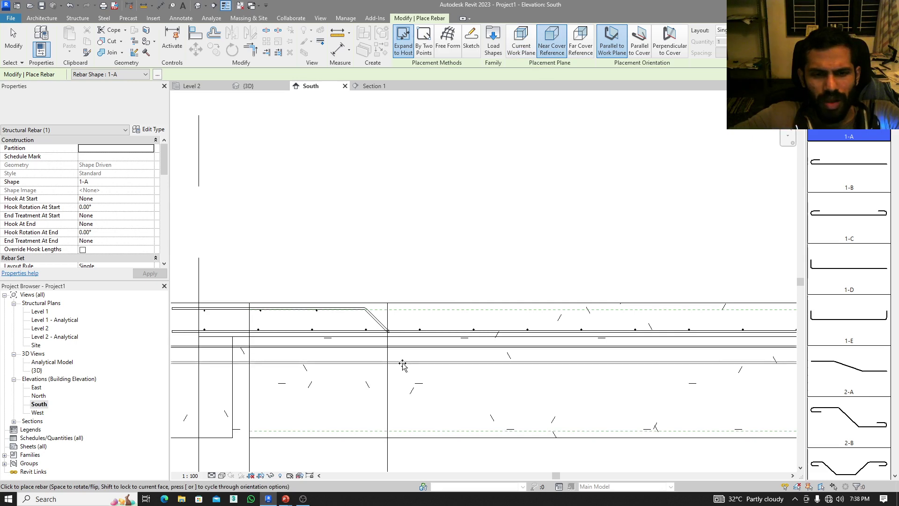
{"action": "key", "text": "Escape"}
{"action": "left_click", "coordinate": [399, 349]}
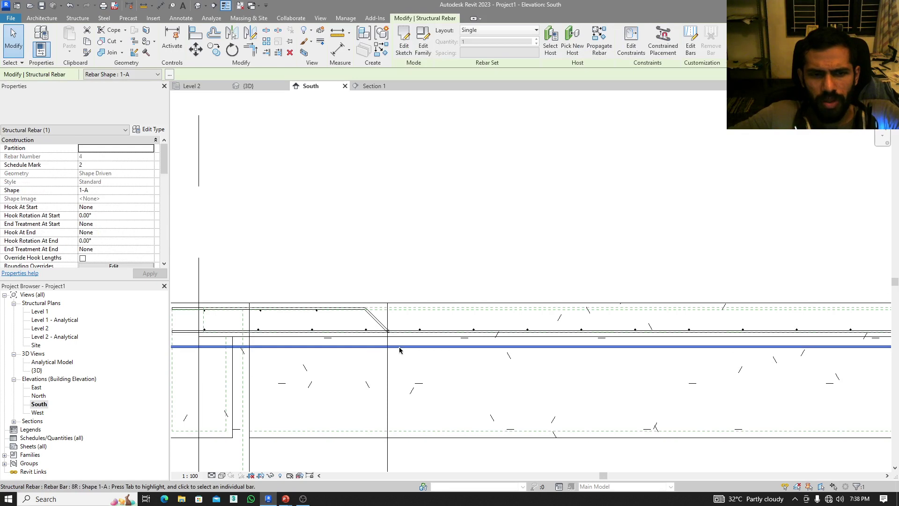
- Delete the stray vertical line and the misplaced bar in the beam
{"action": "key", "text": "Escape"}
{"action": "scroll", "coordinate": [384, 300], "scroll_direction": "down", "scroll_amount": 2}
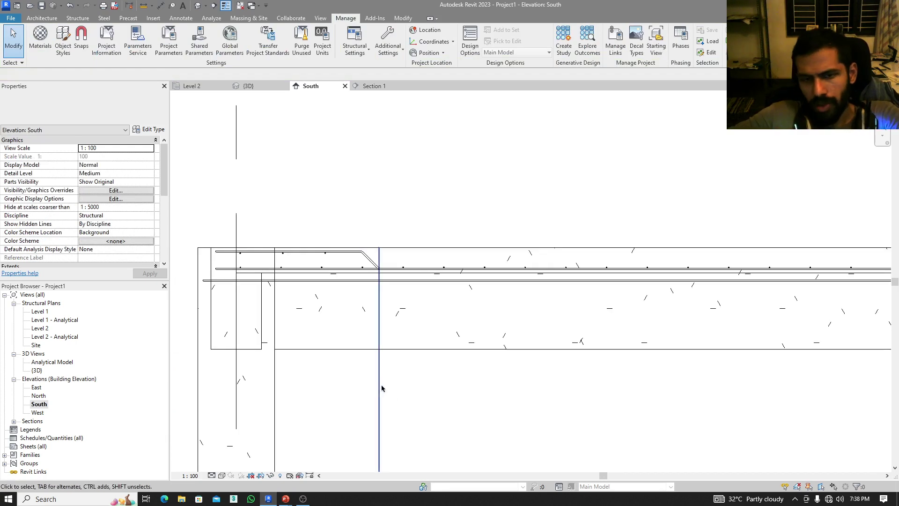
{"action": "left_click", "coordinate": [380, 388]}
{"action": "key", "text": "Delete"}
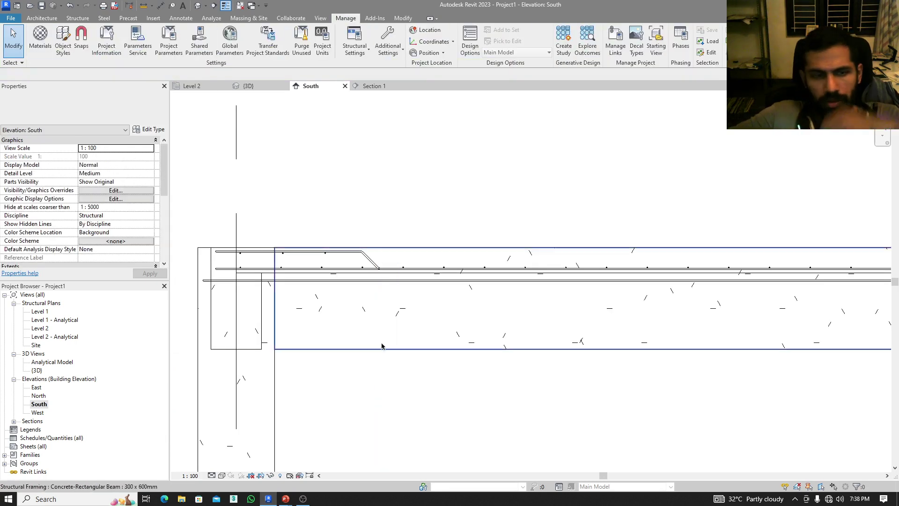
{"action": "left_click", "coordinate": [348, 281]}
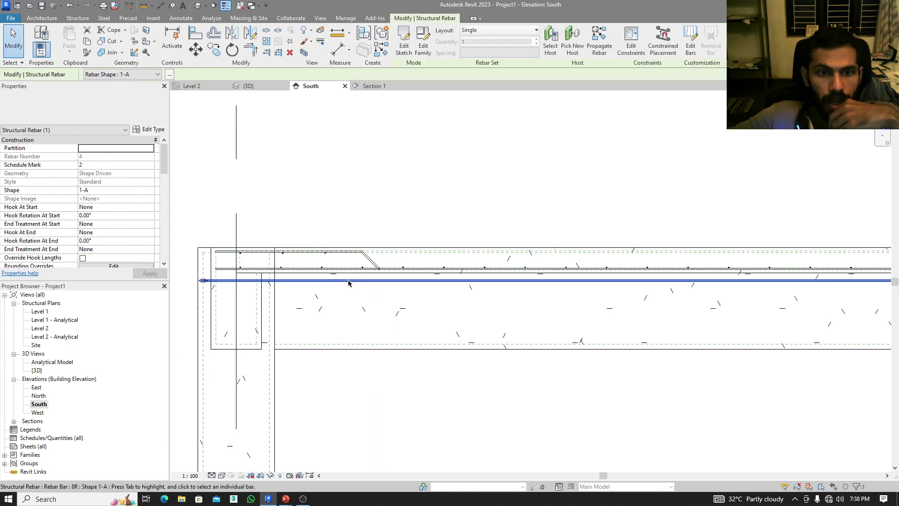
{"action": "key", "text": "Delete"}
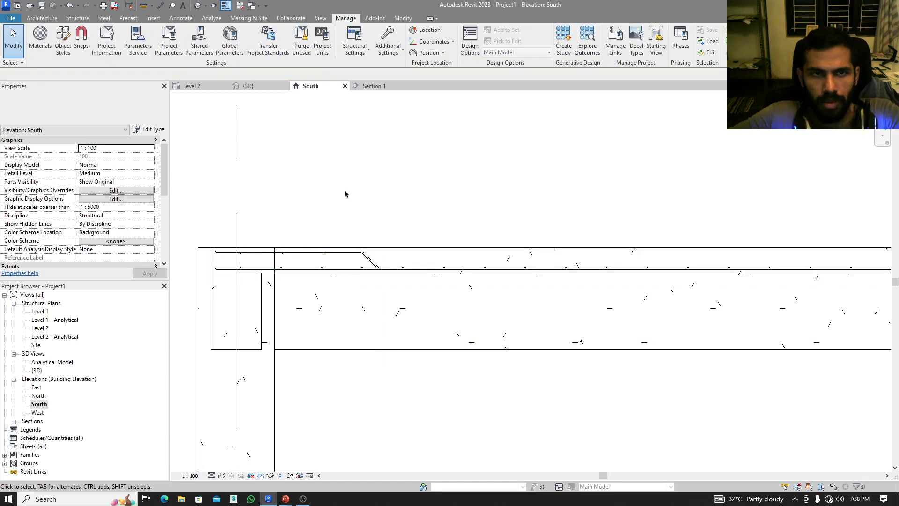
- Check the slab's reinforcement in the 3D view, then return to the South elevation
{"action": "left_click", "coordinate": [249, 87]}
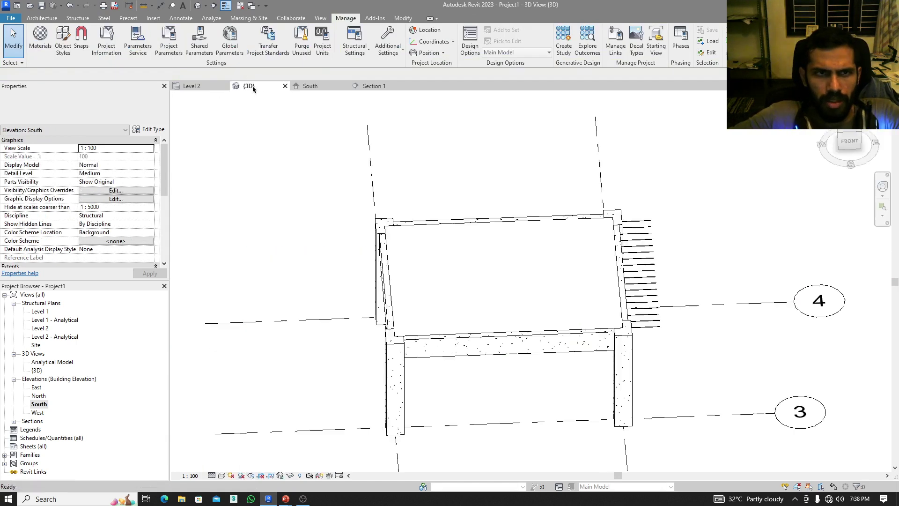
{"action": "left_click", "coordinate": [465, 240]}
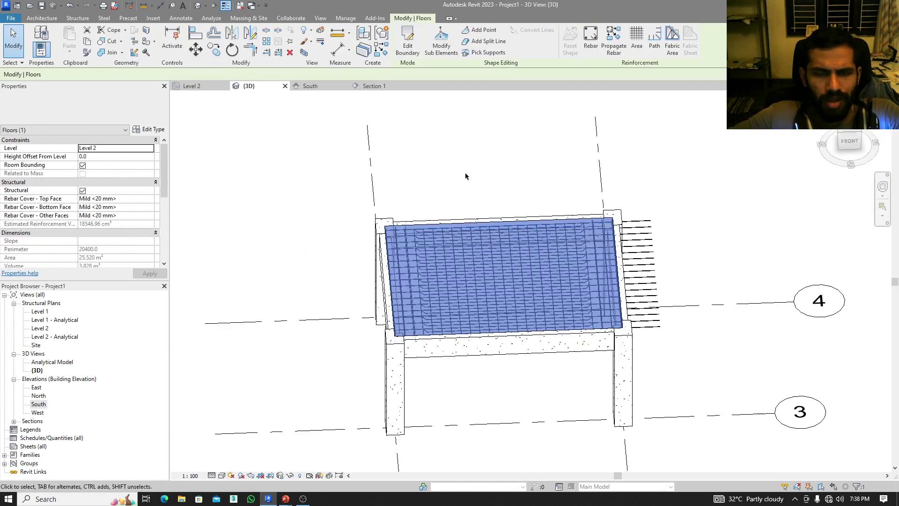
{"action": "left_click", "coordinate": [302, 86]}
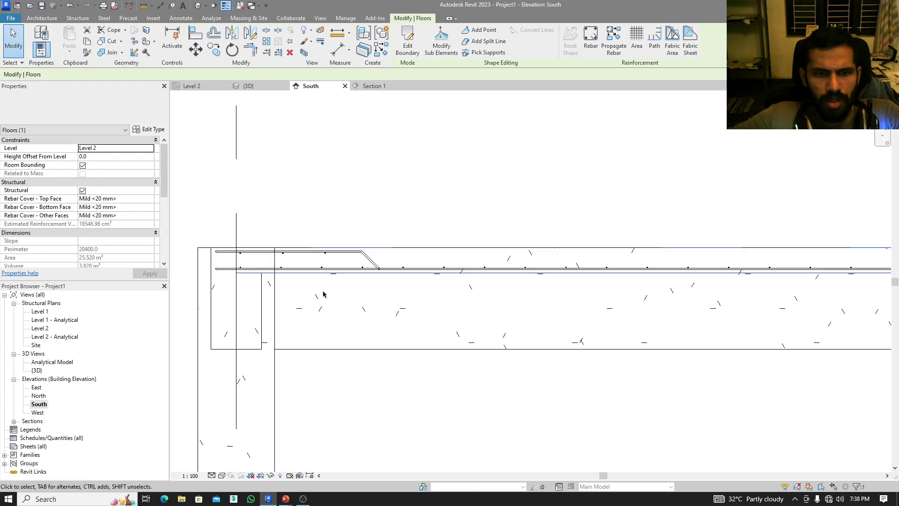
- Isolate the slab in the South elevation, zoom to its left end, and end rebar placement
{"action": "left_click", "coordinate": [280, 475]}
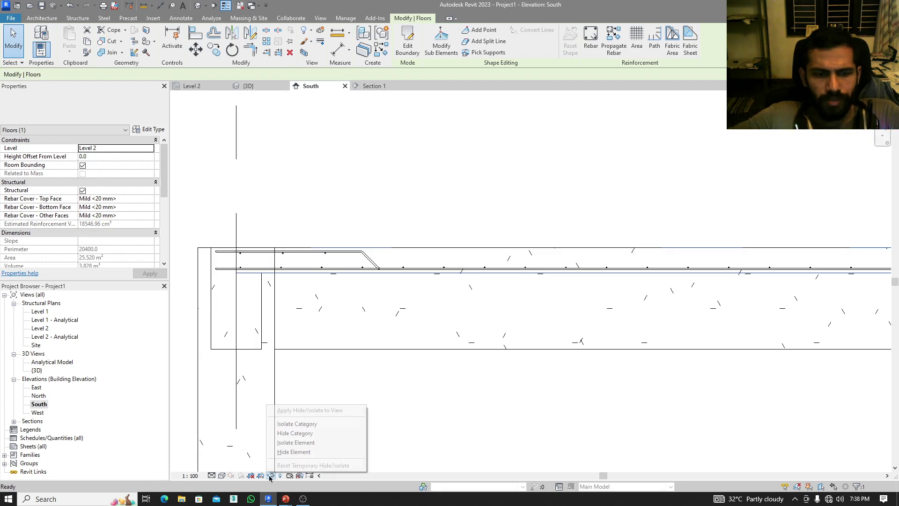
{"action": "left_click", "coordinate": [295, 443]}
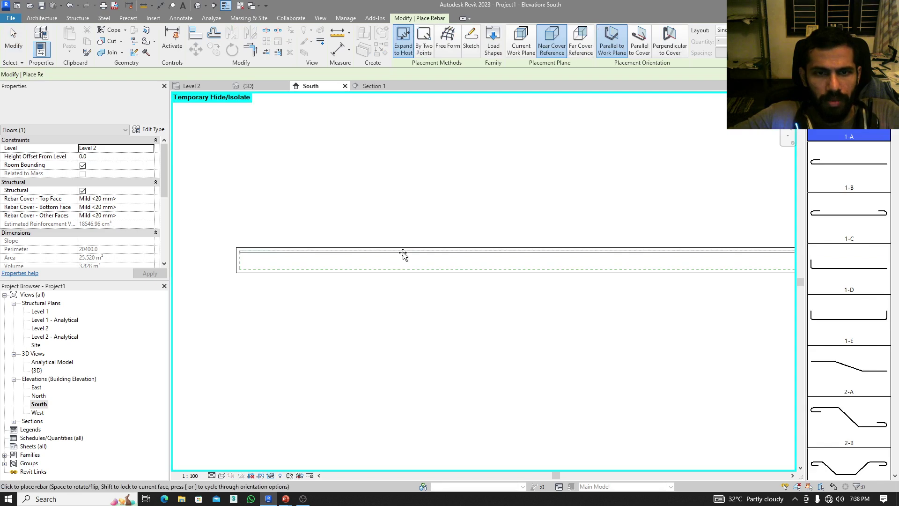
{"action": "middle_click_drag", "start_coordinate": [259, 253], "coordinate": [303, 267]}
{"action": "scroll", "coordinate": [279, 266], "scroll_direction": "up", "scroll_amount": 2}
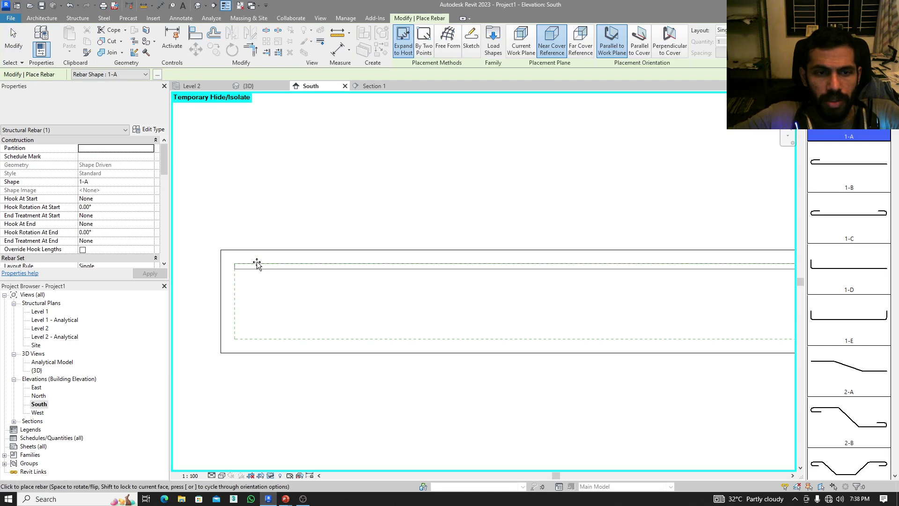
{"action": "key", "text": "Escape"}
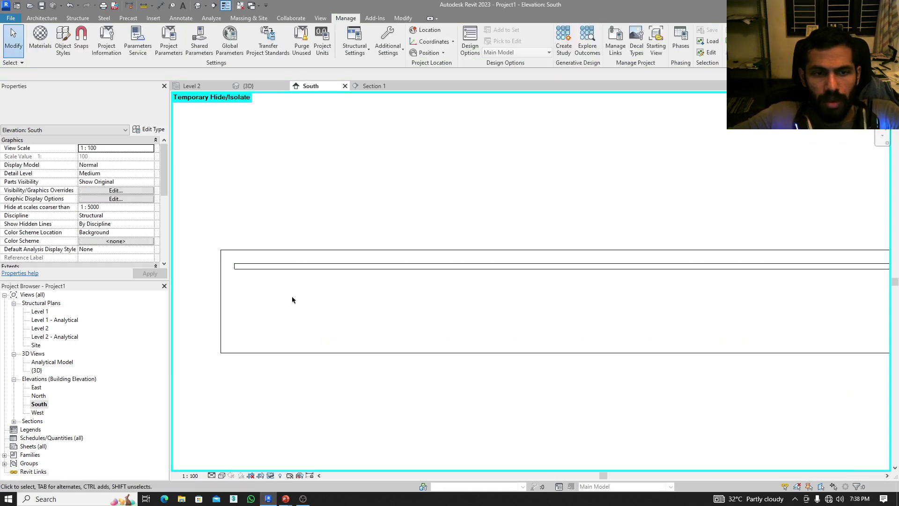
{"action": "left_click", "coordinate": [272, 476]}
{"action": "left_click", "coordinate": [299, 464]}
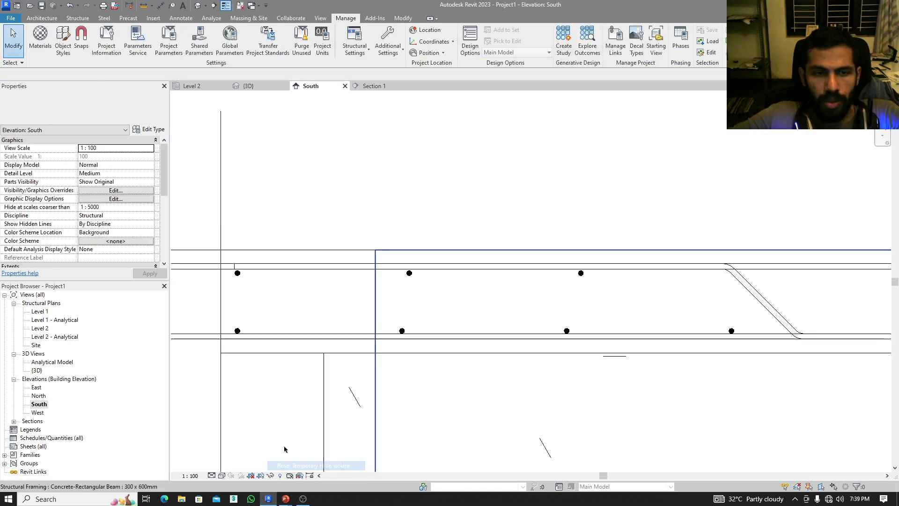
{"action": "middle_click_drag", "start_coordinate": [328, 284], "coordinate": [401, 284]}
{"action": "scroll", "coordinate": [402, 284], "scroll_direction": "down", "scroll_amount": 2}
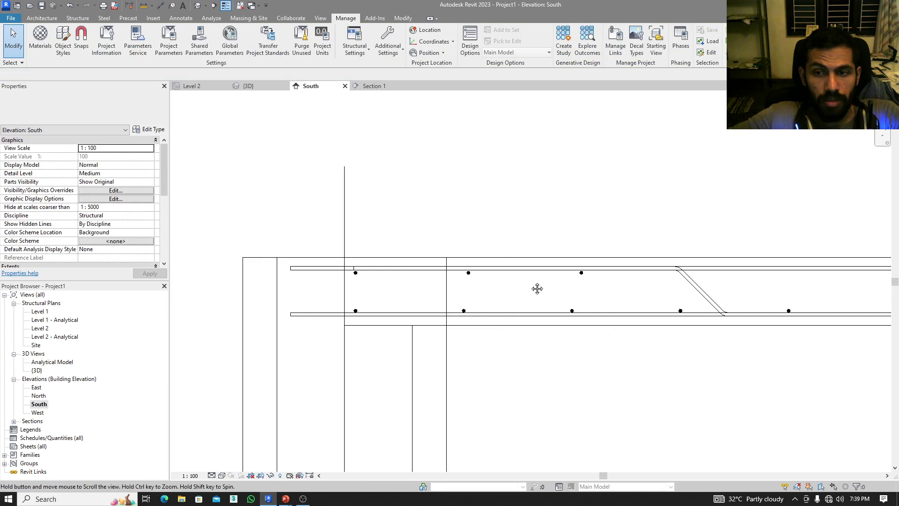
{"action": "scroll", "coordinate": [538, 287], "scroll_direction": "down", "scroll_amount": 1}
{"action": "left_click", "coordinate": [564, 278]}
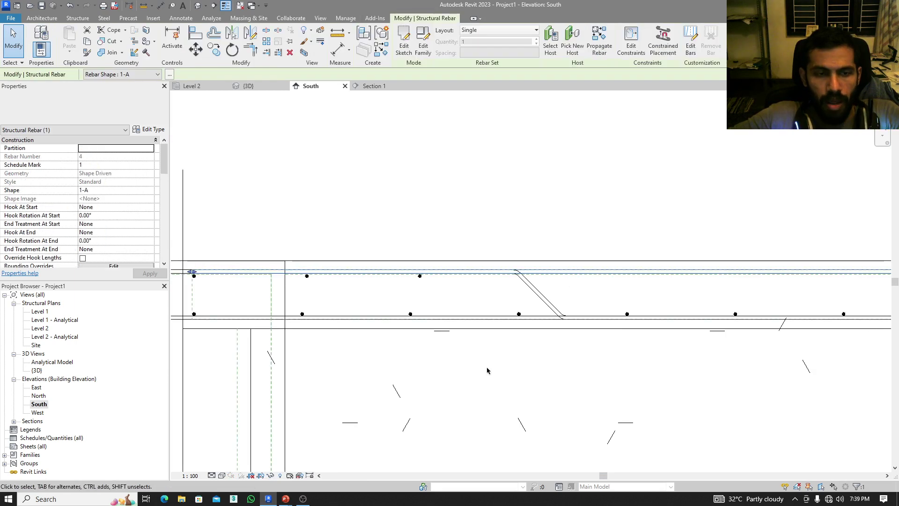
{"action": "key", "text": "alt+Tab"}
{"action": "key", "text": "alt+Tab"}
{"action": "key", "text": "Tab"}
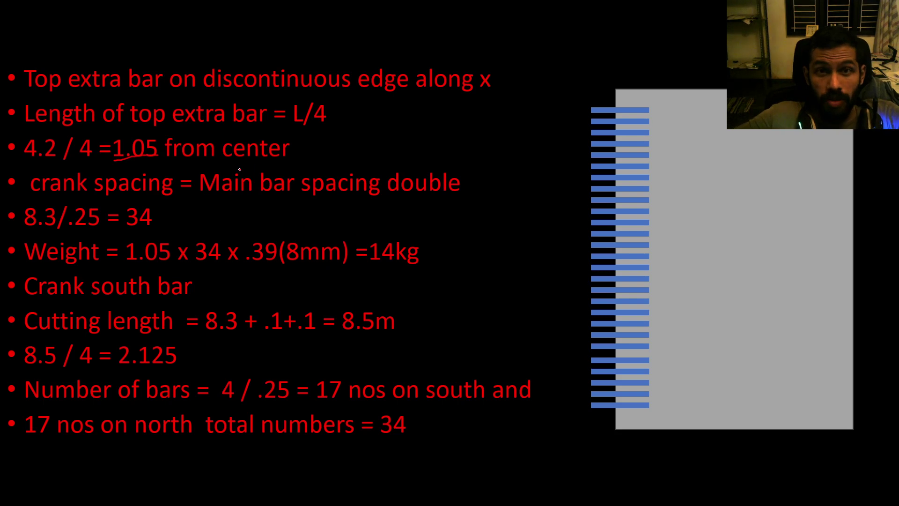
{"action": "key", "text": "alt+Tab"}
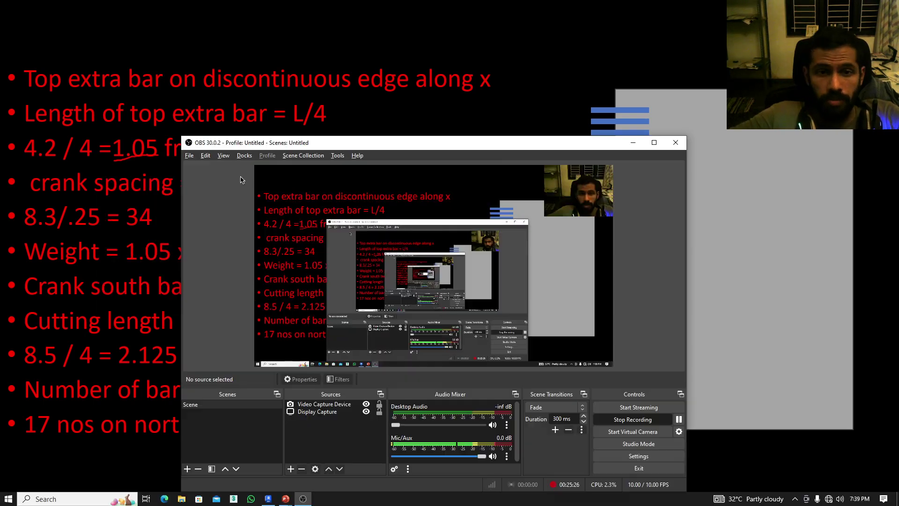
{"action": "left_click", "coordinate": [514, 253]}
{"action": "scroll", "coordinate": [391, 267], "scroll_direction": "up", "scroll_amount": 5}
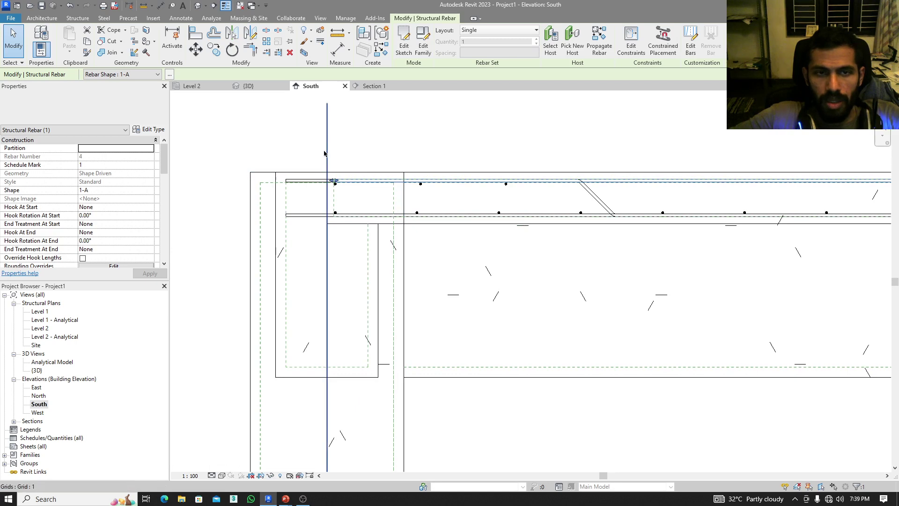
- Draw a detail line offset 1050 mm from the grid line, then select it with the top extra bar
{"action": "key", "text": "d"}
{"action": "key", "text": "l"}
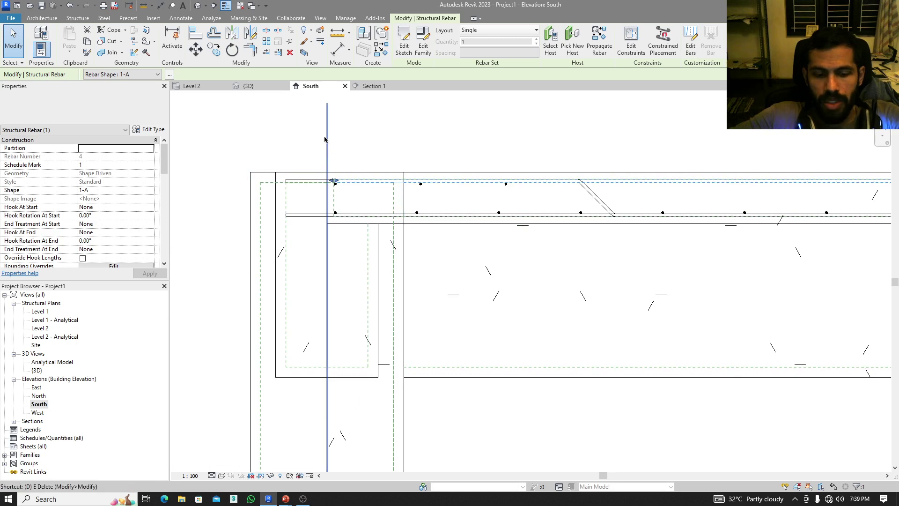
{"action": "left_click", "coordinate": [421, 52]}
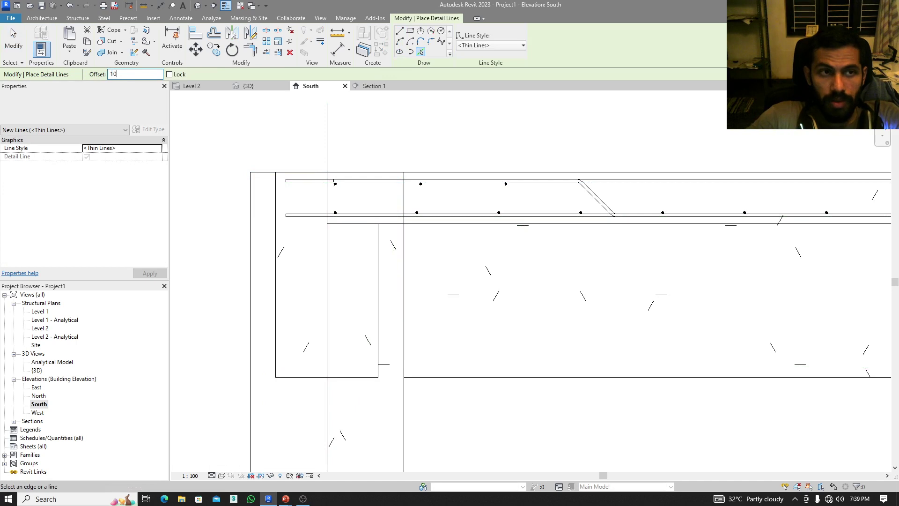
{"action": "scroll", "coordinate": [331, 275], "scroll_direction": "down", "scroll_amount": 1}
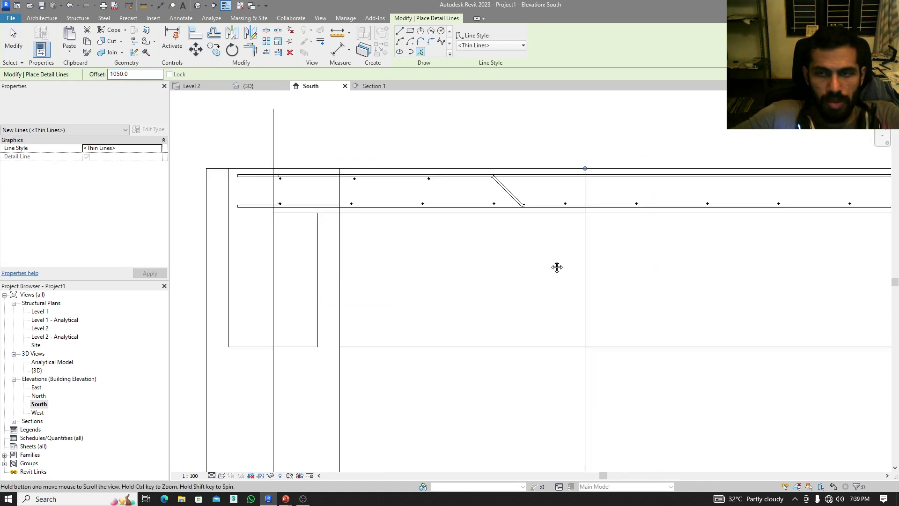
{"action": "key", "text": "Escape"}
{"action": "key", "text": "Escape"}
{"action": "left_click", "coordinate": [514, 201]}
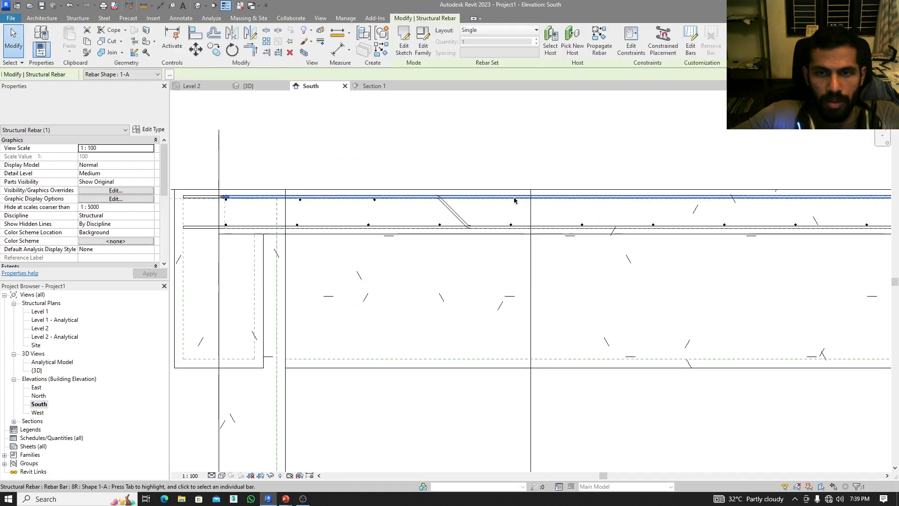
{"action": "left_click", "coordinate": [531, 220], "text": "ctrl"}
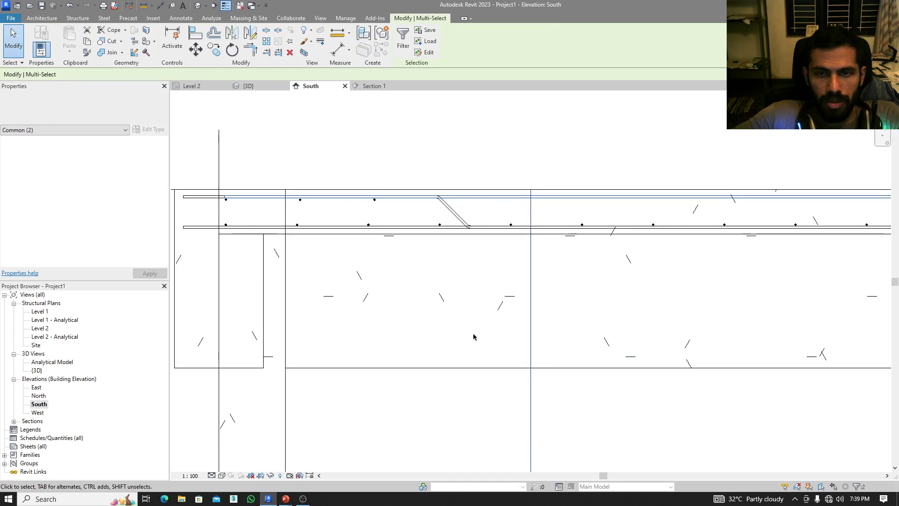
- Isolate the top extra bar and detail line, then align the bar's end to the line
{"action": "left_click", "coordinate": [270, 476]}
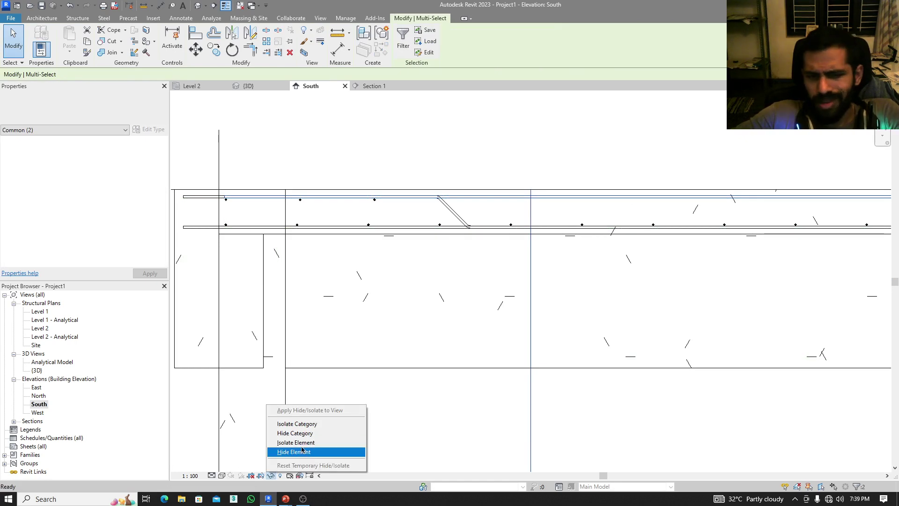
{"action": "left_click", "coordinate": [303, 445]}
{"action": "left_click", "coordinate": [426, 304]}
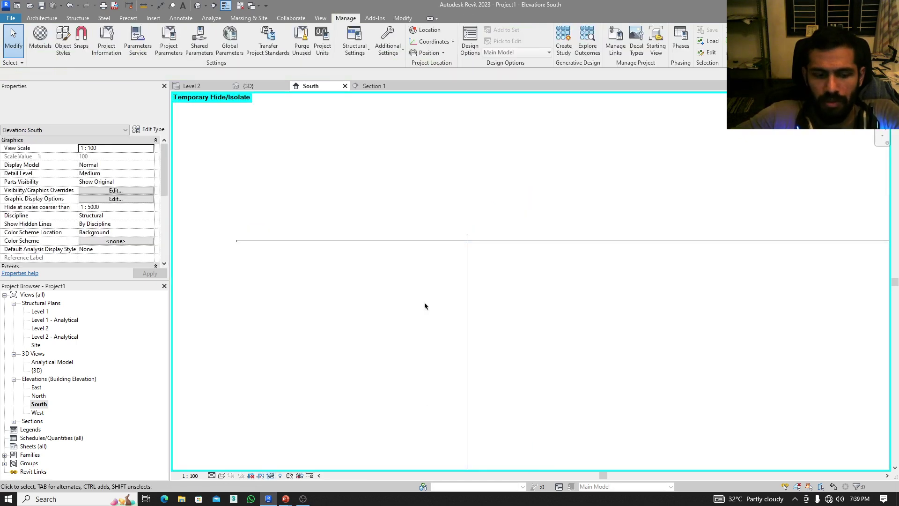
{"action": "key", "text": "a"}
{"action": "key", "text": "l"}
{"action": "left_click", "coordinate": [467, 274]}
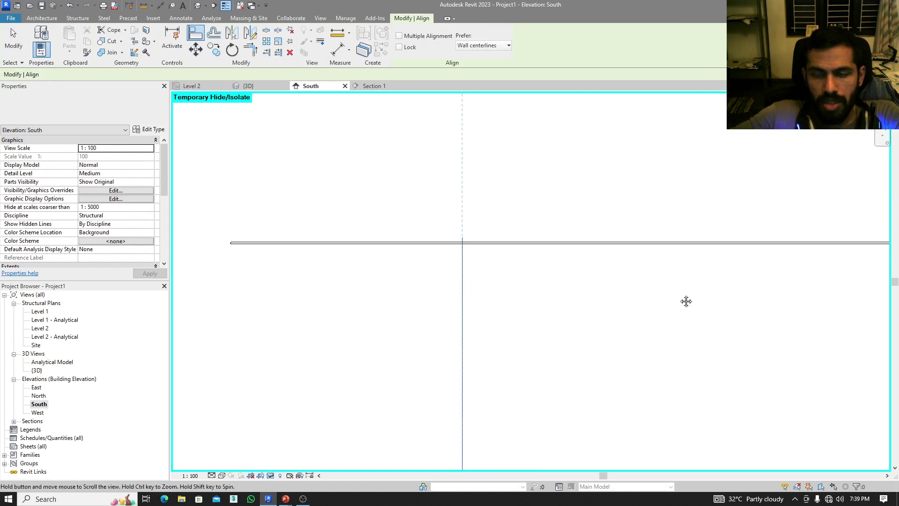
{"action": "scroll", "coordinate": [687, 301], "scroll_direction": "down", "scroll_amount": 2}
{"action": "middle_click_drag", "start_coordinate": [686, 301], "coordinate": [719, 295]}
{"action": "scroll", "coordinate": [610, 305], "scroll_direction": "up", "scroll_amount": 5}
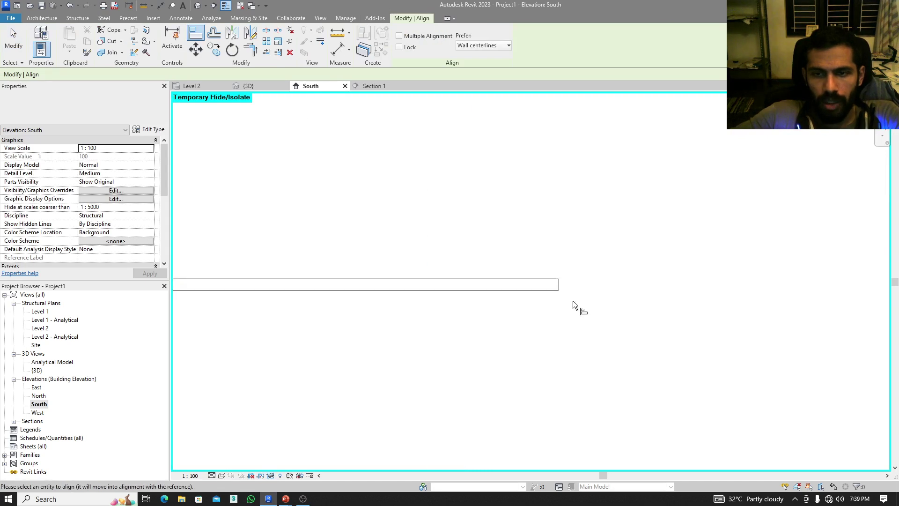
{"action": "left_click", "coordinate": [561, 284]}
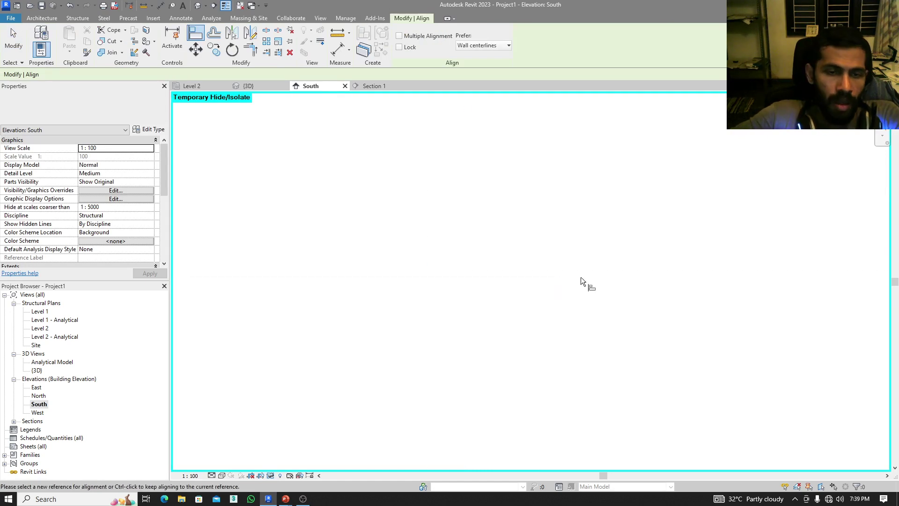
{"action": "middle_click_drag", "start_coordinate": [582, 281], "coordinate": [694, 265]}
{"action": "scroll", "coordinate": [606, 260], "scroll_direction": "down", "scroll_amount": 3}
{"action": "scroll", "coordinate": [445, 262], "scroll_direction": "up", "scroll_amount": 4}
{"action": "scroll", "coordinate": [440, 266], "scroll_direction": "up", "scroll_amount": 2}
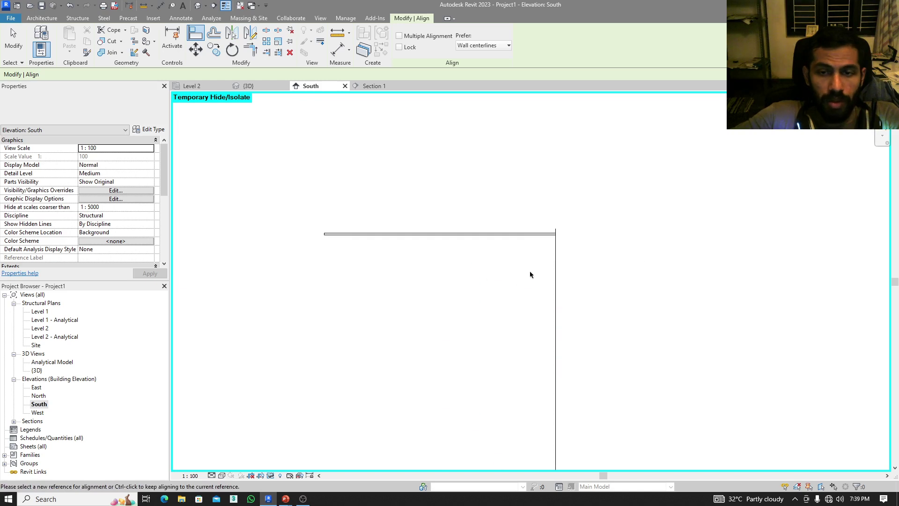
{"action": "key", "text": "Escape"}
{"action": "key", "text": "Escape"}
- Delete the temporary detail line, show all elements again, and return to the top extra bar slide
{"action": "left_click", "coordinate": [556, 264]}
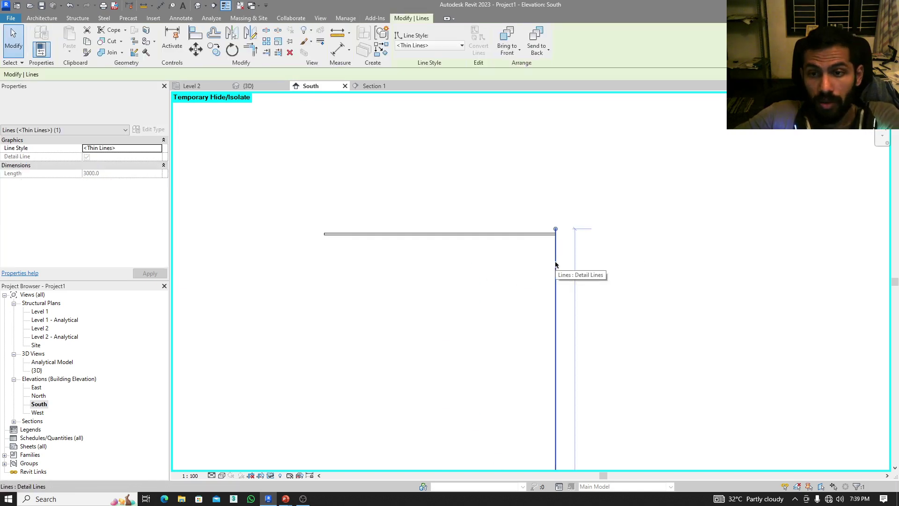
{"action": "key", "text": "Delete"}
{"action": "left_click", "coordinate": [271, 475]}
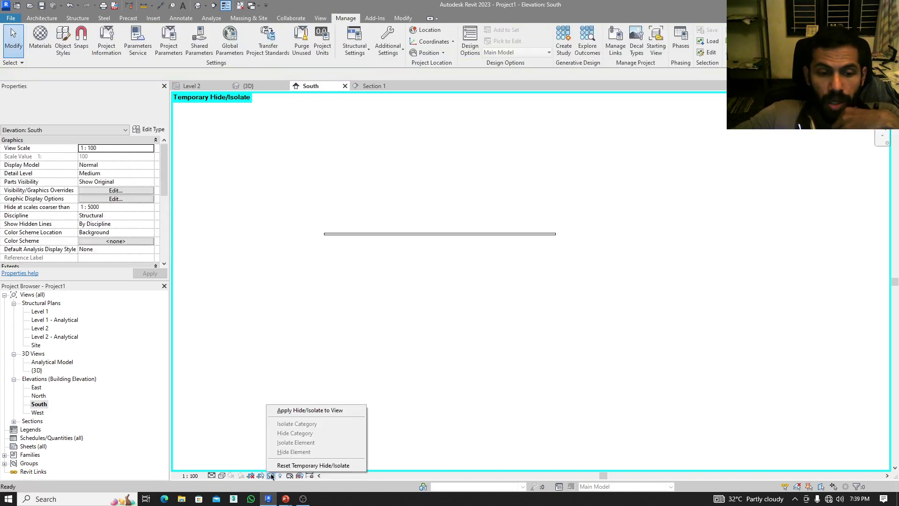
{"action": "left_click", "coordinate": [291, 466]}
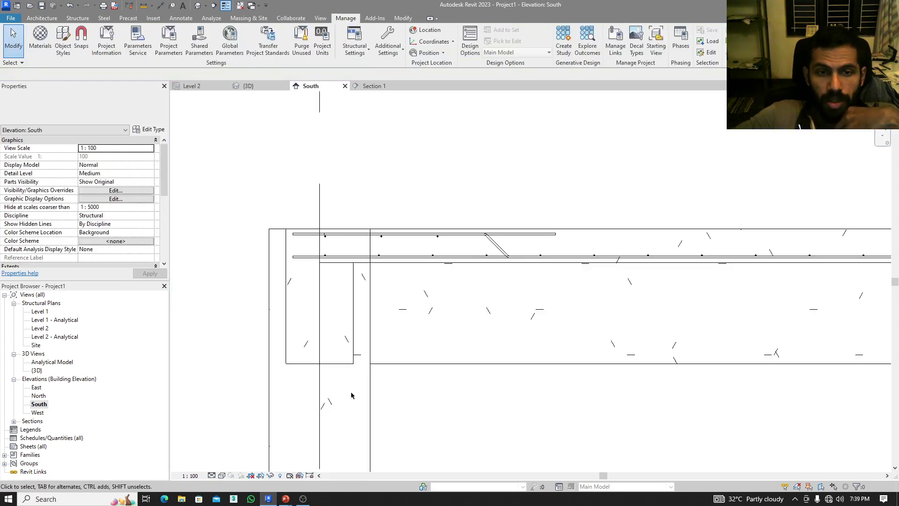
{"action": "left_click", "coordinate": [536, 239]}
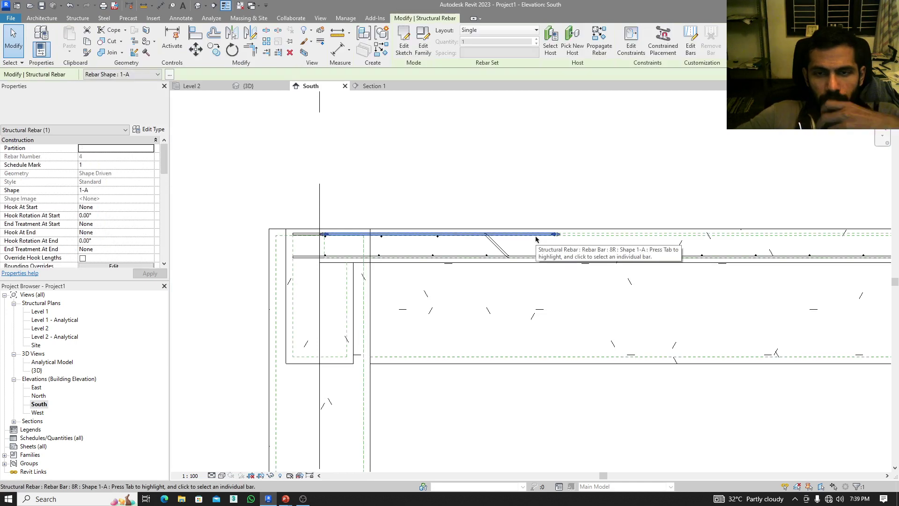
{"action": "key", "text": "alt+Tab"}
{"action": "key", "text": "alt+Tab"}
{"action": "key", "text": "alt+Tab"}
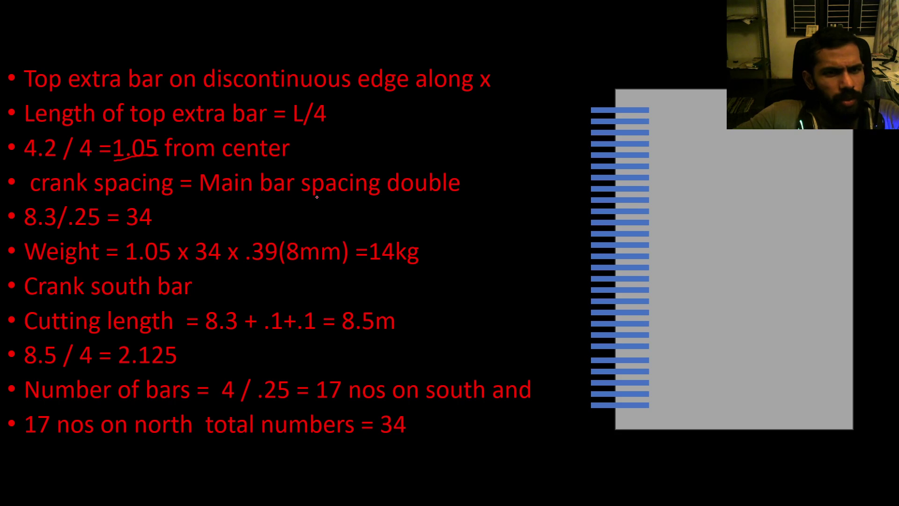
- Underline 'spacing double' in red ink on the PowerPoint slide, then return to Revit
{"action": "left_click_drag", "start_coordinate": [330, 209], "coordinate": [431, 209]}
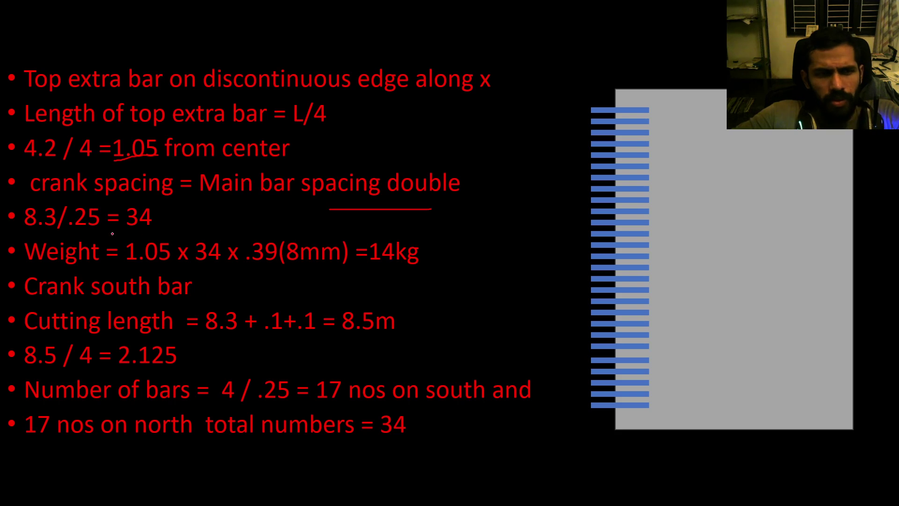
{"action": "key", "text": "alt+Tab"}
{"action": "key", "text": "alt+Tab"}
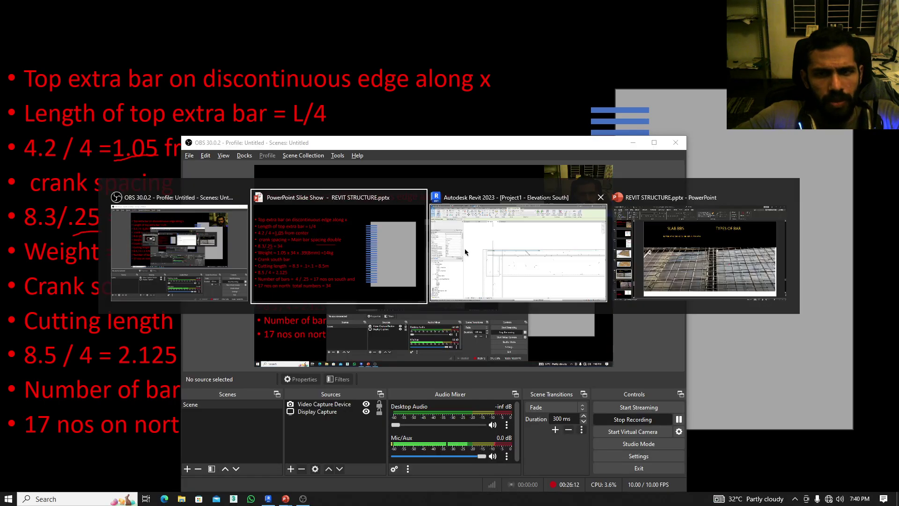
{"action": "left_click", "coordinate": [463, 248]}
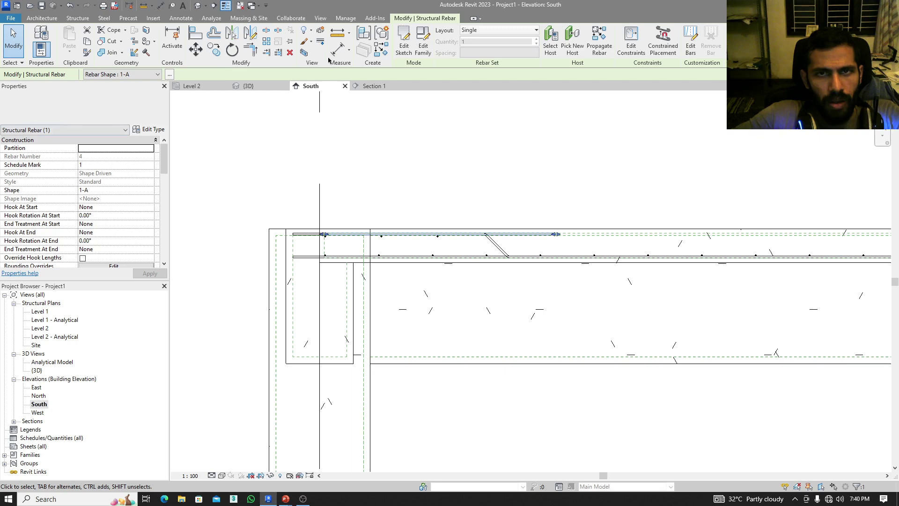
- Lay out the top extra bar set at Maximum Spacing of 250 mm
{"action": "left_click", "coordinate": [498, 30]}
{"action": "left_click", "coordinate": [486, 38]}
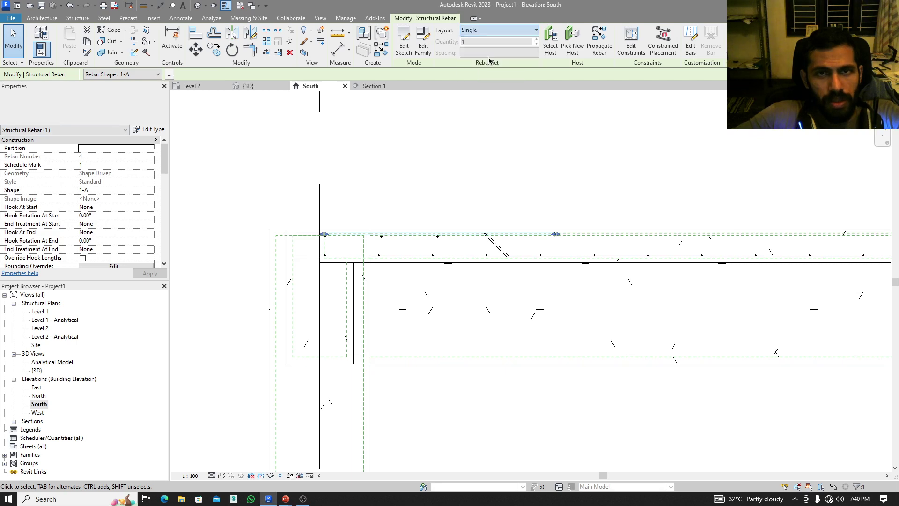
{"action": "type", "text": "250"}
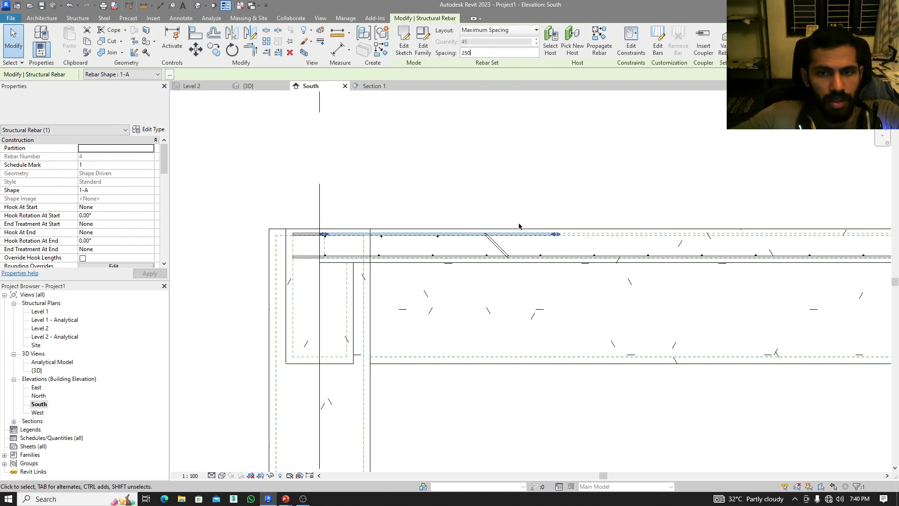
{"action": "key", "text": "Return"}
- Select the floor slab, then select the top extra bar and zoom to its left end
{"action": "scroll", "coordinate": [518, 225], "scroll_direction": "up", "scroll_amount": 5}
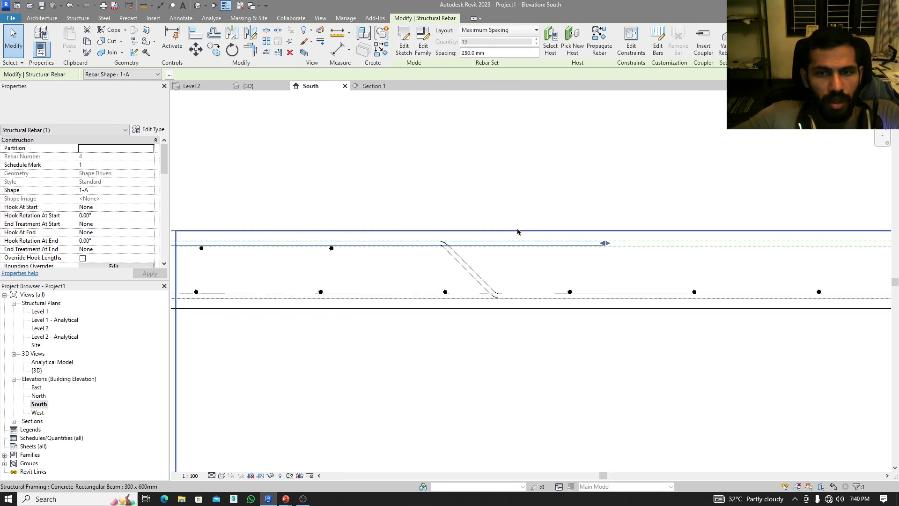
{"action": "middle_click_drag", "start_coordinate": [450, 282], "coordinate": [586, 271]}
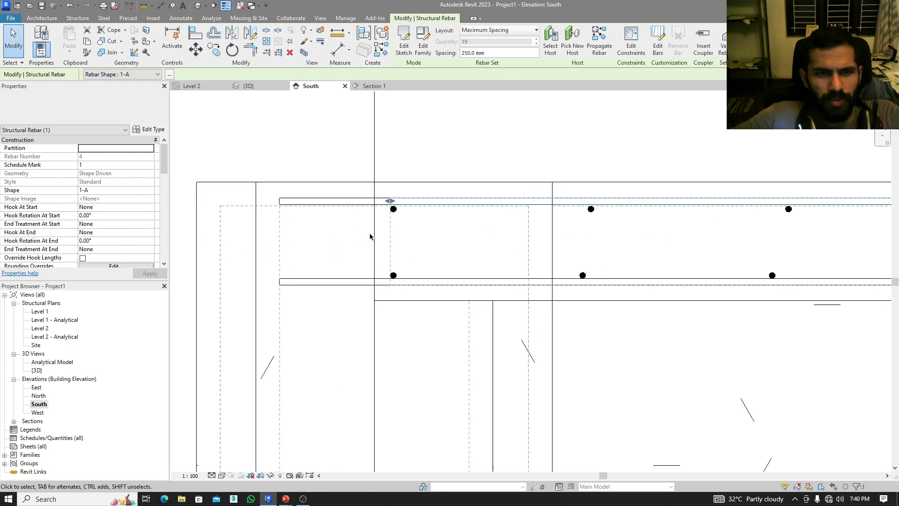
{"action": "scroll", "coordinate": [370, 237], "scroll_direction": "down", "scroll_amount": 4}
{"action": "scroll", "coordinate": [482, 220], "scroll_direction": "up", "scroll_amount": 1}
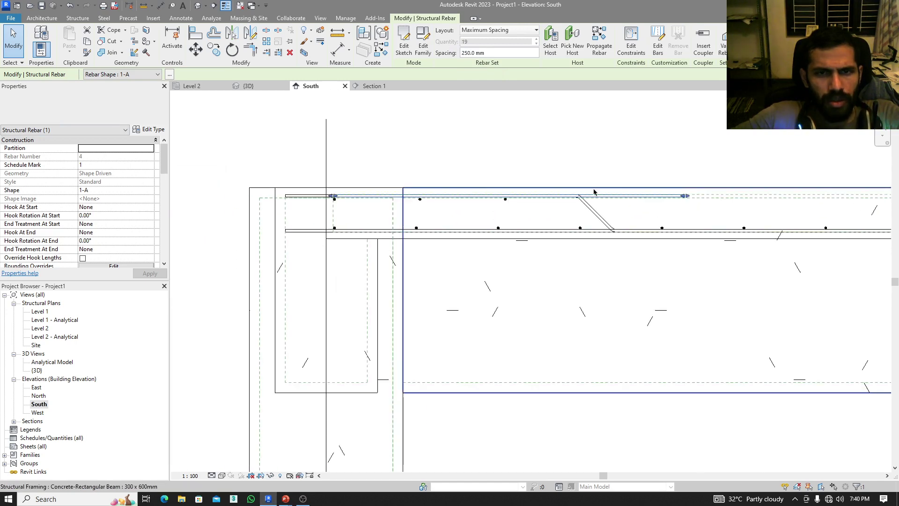
{"action": "left_click", "coordinate": [743, 189]}
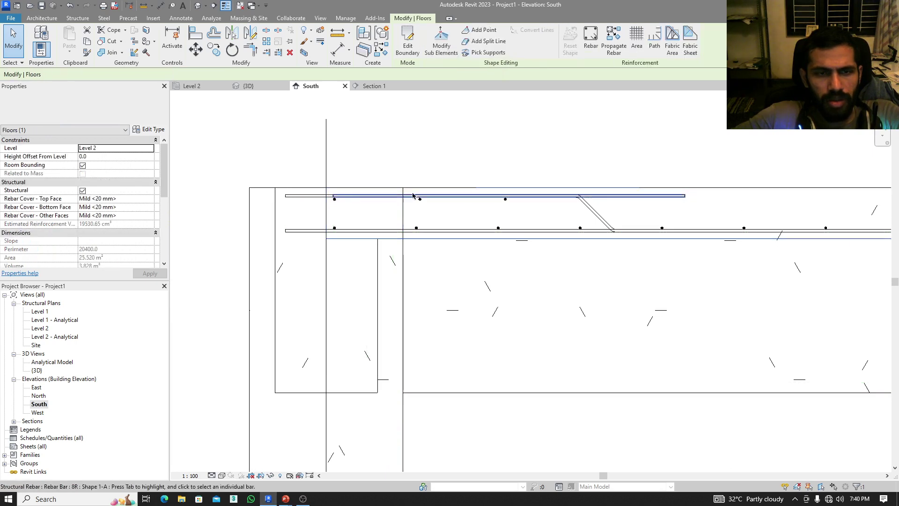
{"action": "scroll", "coordinate": [327, 197], "scroll_direction": "up", "scroll_amount": 3}
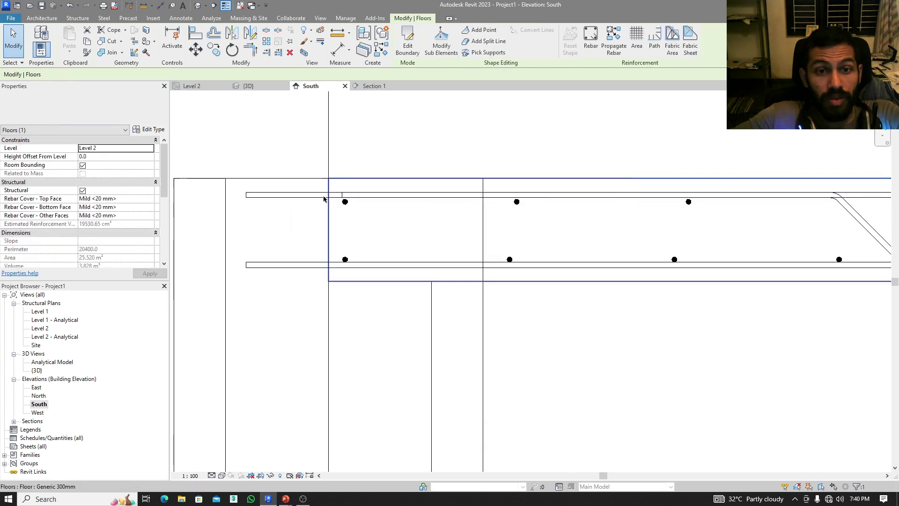
{"action": "left_click", "coordinate": [352, 194]}
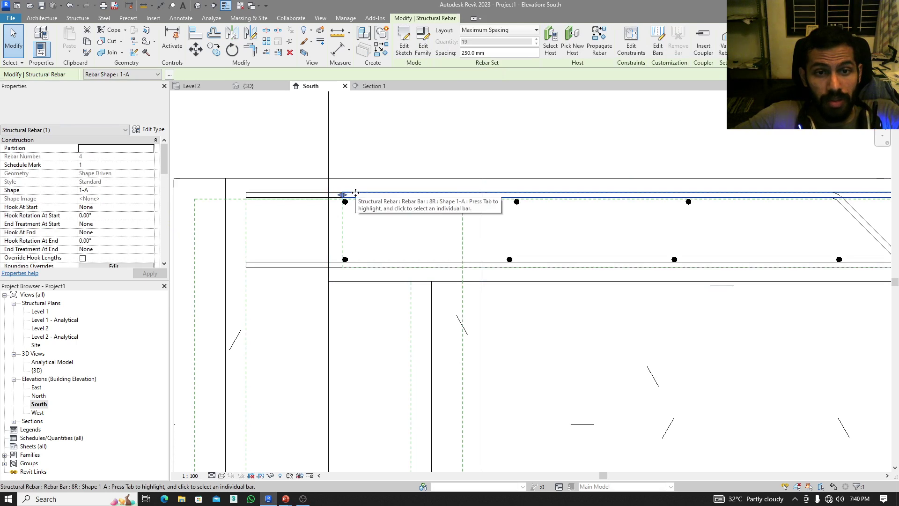
{"action": "scroll", "coordinate": [342, 196], "scroll_direction": "up", "scroll_amount": 3}
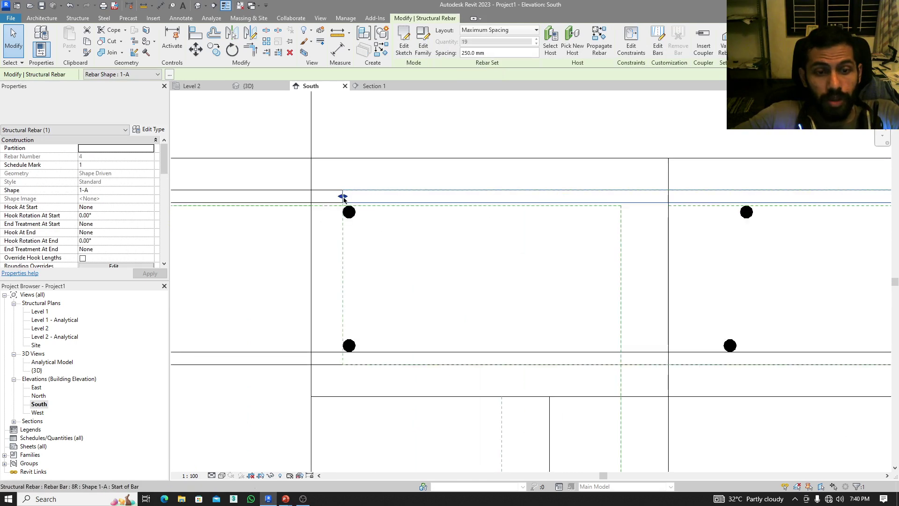
- Start an Align (AL) against the grid line, then cancel it
{"action": "key", "text": "a"}
{"action": "key", "text": "l"}
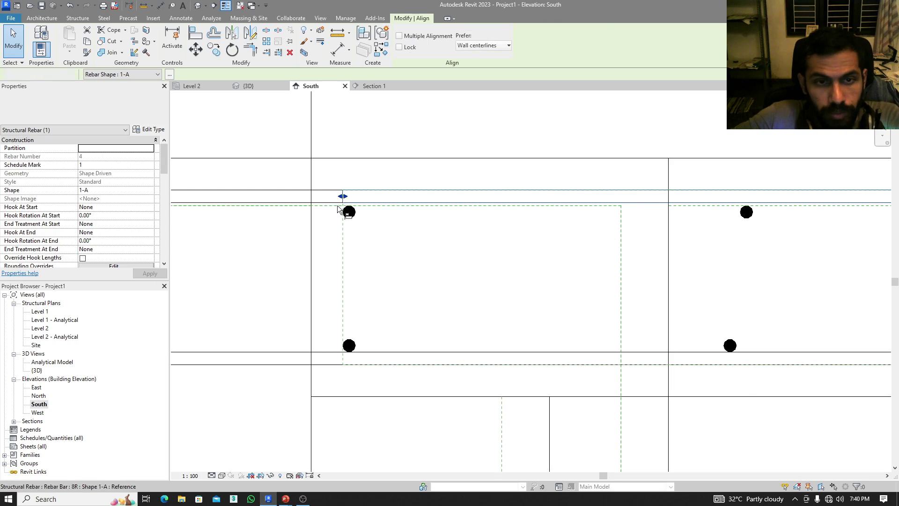
{"action": "left_click", "coordinate": [310, 149]}
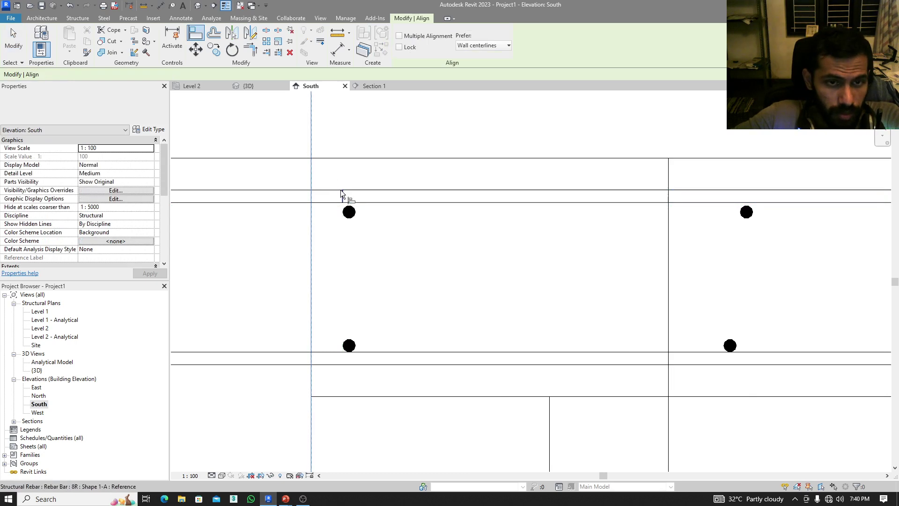
{"action": "scroll", "coordinate": [349, 210], "scroll_direction": "down", "scroll_amount": 2}
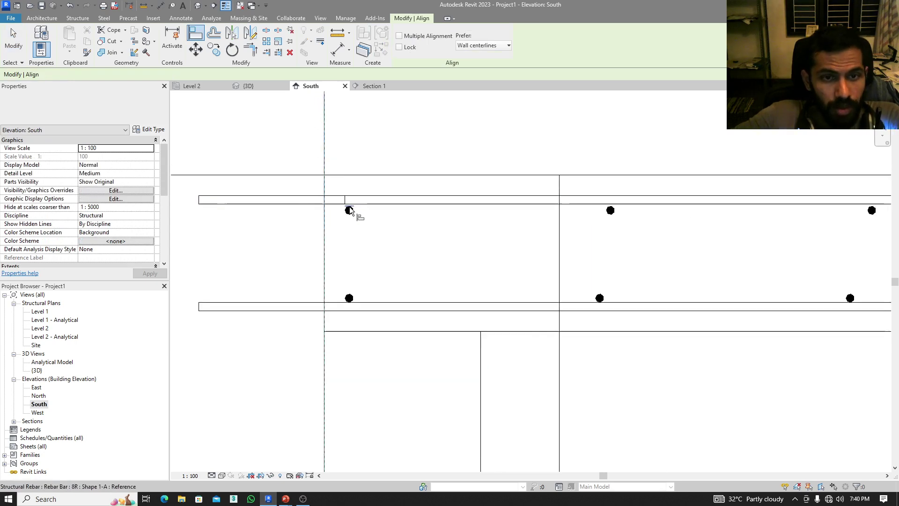
{"action": "scroll", "coordinate": [349, 210], "scroll_direction": "up", "scroll_amount": 2}
{"action": "scroll", "coordinate": [350, 209], "scroll_direction": "down", "scroll_amount": 3}
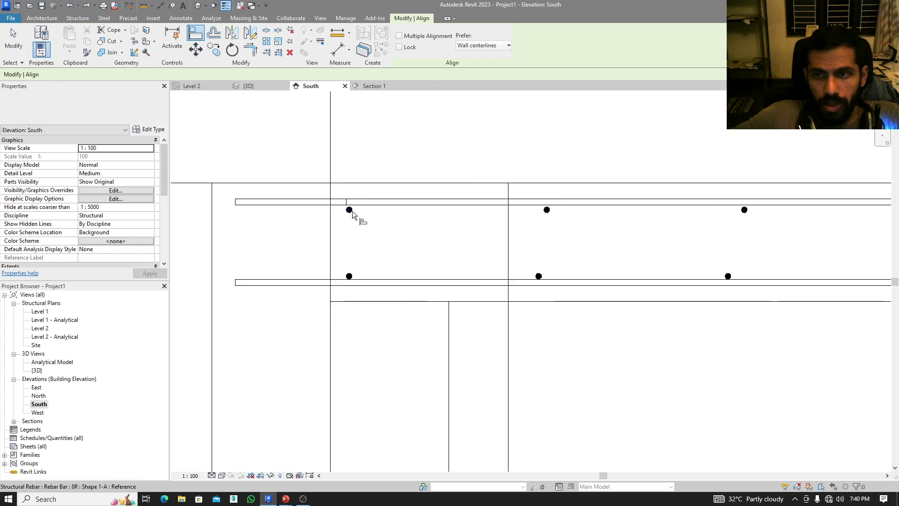
{"action": "key", "text": "Escape"}
- Switch the top extra bar set to a Single layout and drag its left end toward the column
{"action": "left_click", "coordinate": [337, 207]}
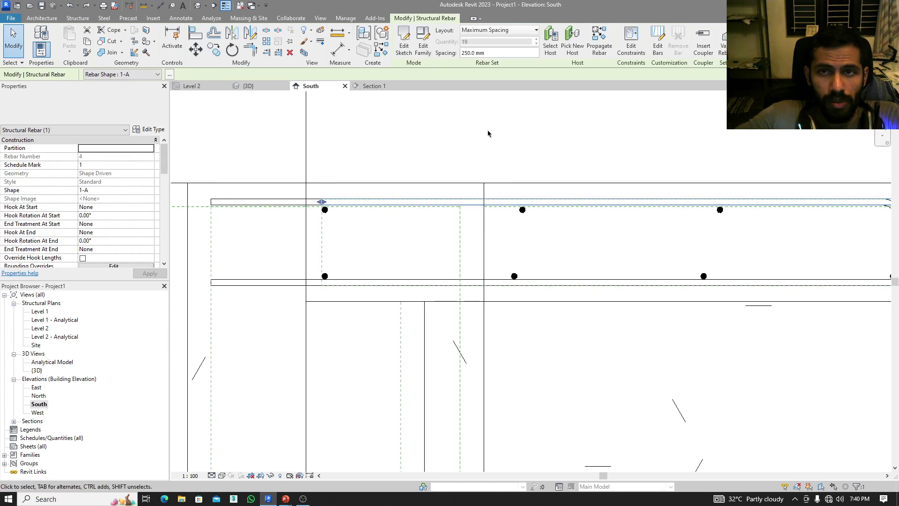
{"action": "left_click", "coordinate": [496, 34]}
{"action": "left_click", "coordinate": [494, 41]}
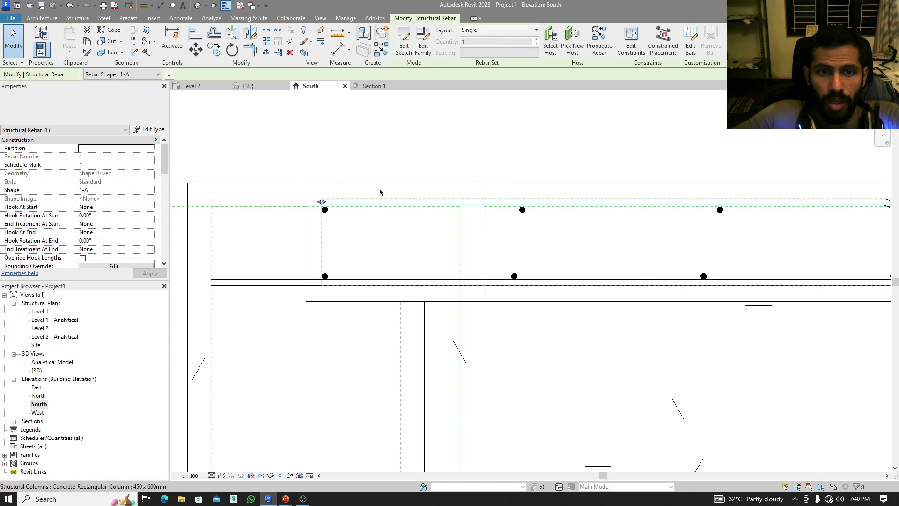
{"action": "scroll", "coordinate": [328, 201], "scroll_direction": "up", "scroll_amount": 5}
{"action": "left_click_drag", "start_coordinate": [342, 194], "coordinate": [295, 195]}
- Align the top bar's left end to the column centre line using AL
{"action": "key", "text": "a"}
{"action": "key", "text": "l"}
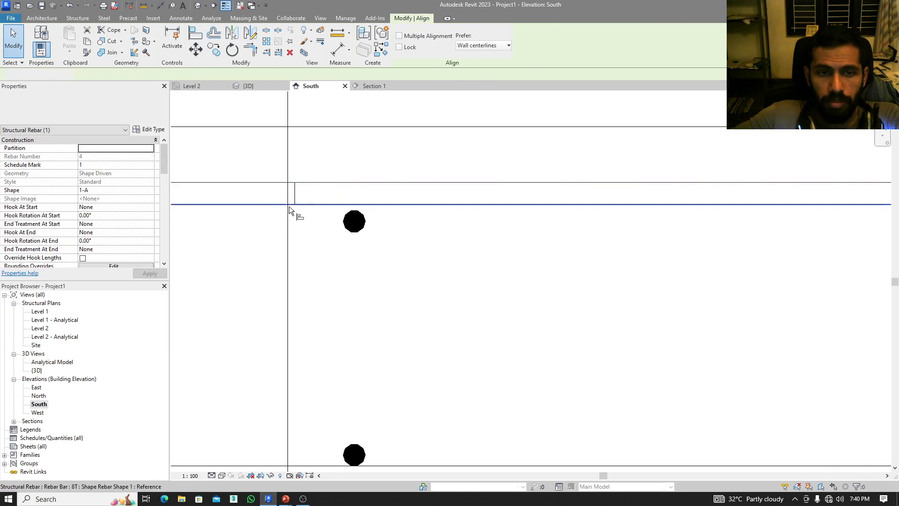
{"action": "left_click", "coordinate": [287, 189]}
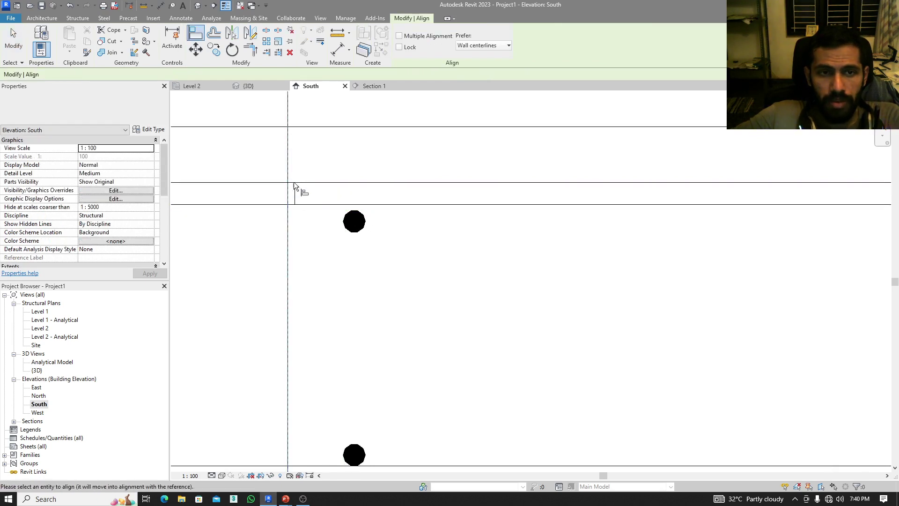
{"action": "left_click", "coordinate": [297, 193]}
{"action": "scroll", "coordinate": [341, 168], "scroll_direction": "down", "scroll_amount": 6}
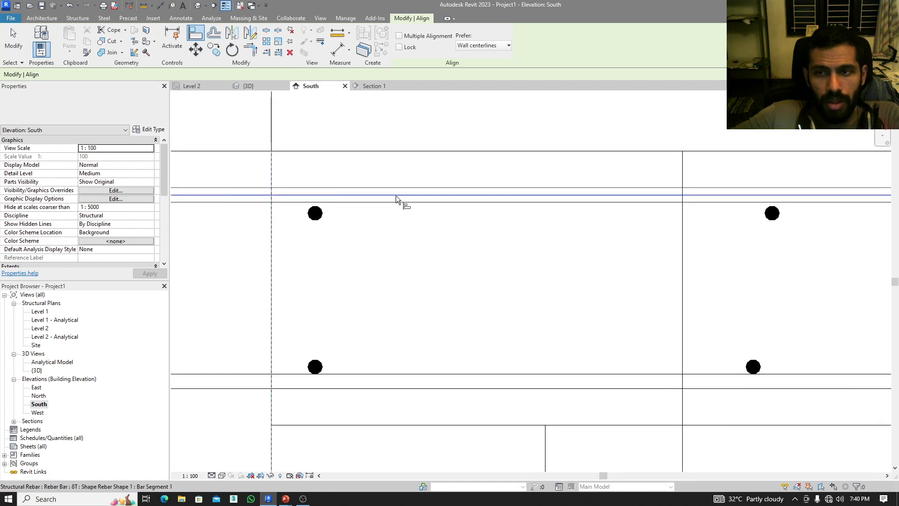
{"action": "key", "text": "Escape"}
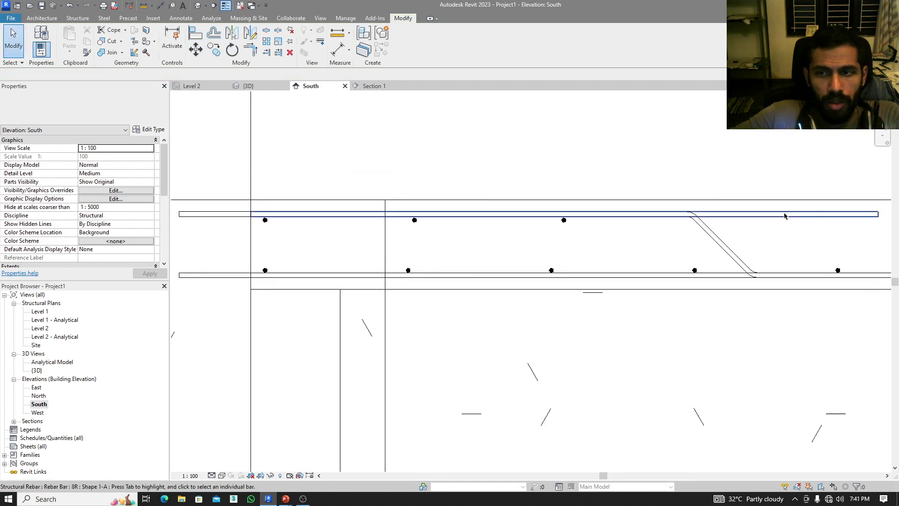
- Change the top extra bar layout back from Single to Maximum Spacing at 250.0 mm
{"action": "left_click", "coordinate": [721, 213]}
{"action": "middle_click_drag", "start_coordinate": [707, 180], "coordinate": [668, 211]}
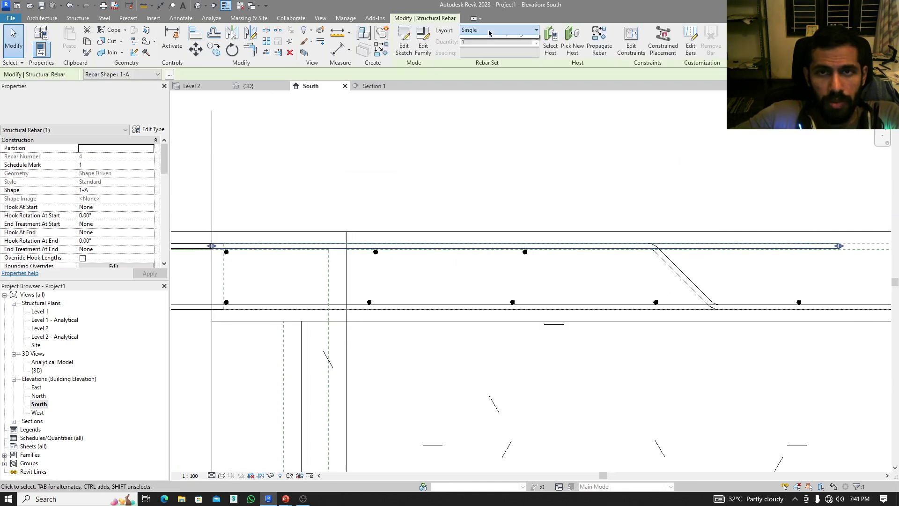
{"action": "left_click", "coordinate": [511, 30]}
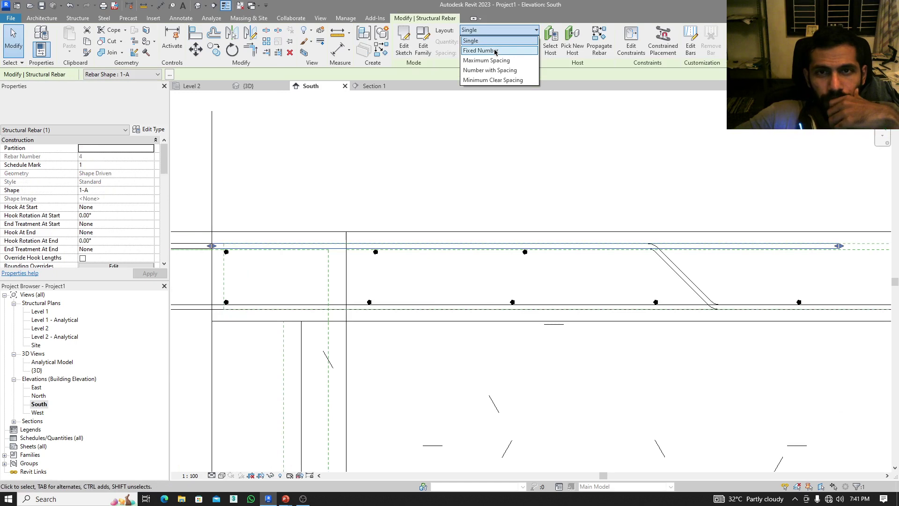
{"action": "left_click", "coordinate": [491, 60]}
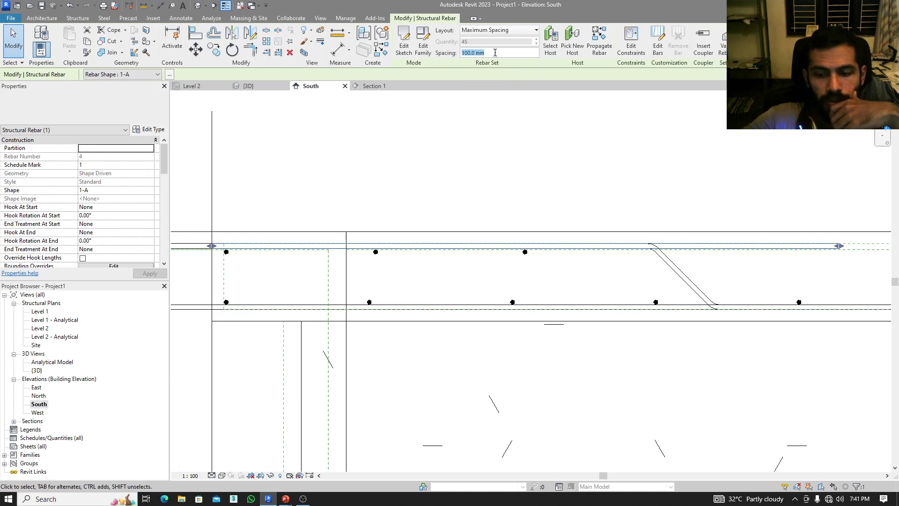
{"action": "scroll", "coordinate": [634, 184], "scroll_direction": "down", "scroll_amount": 2}
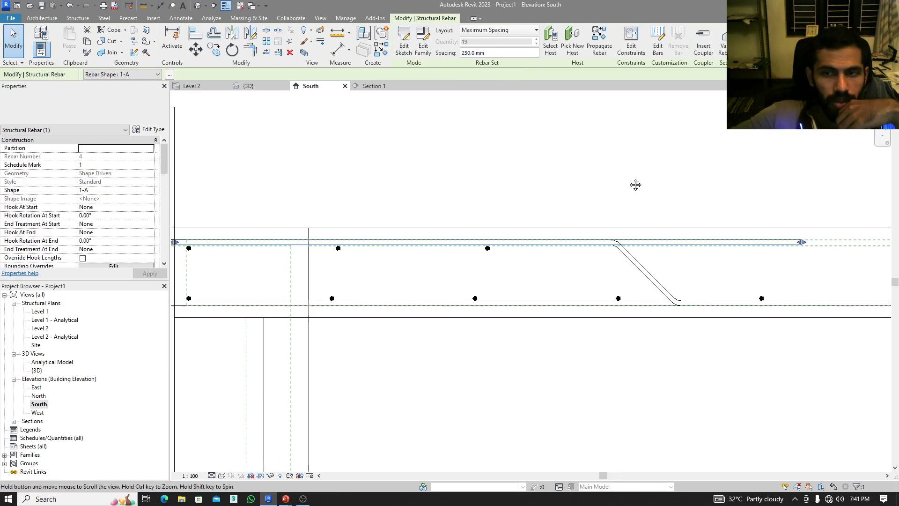
{"action": "middle_click_drag", "start_coordinate": [606, 177], "coordinate": [518, 198]}
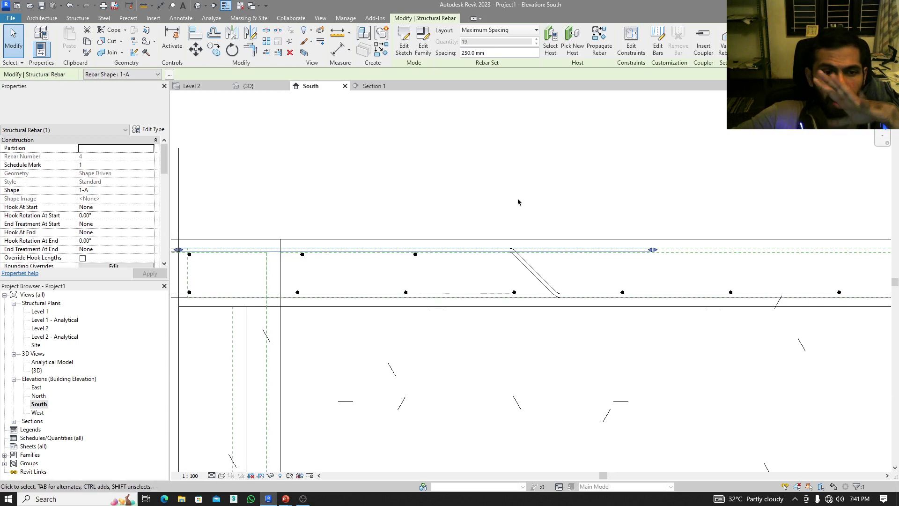
{"action": "scroll", "coordinate": [522, 224], "scroll_direction": "up", "scroll_amount": 3}
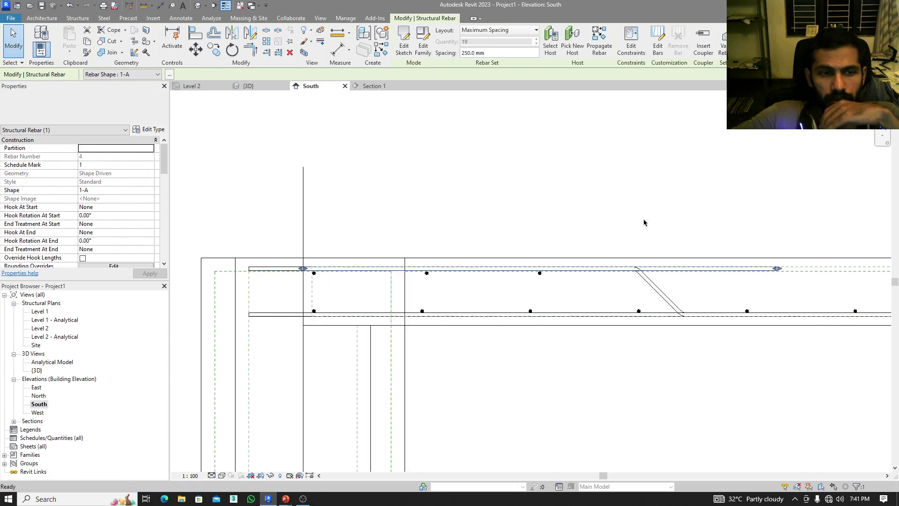
{"action": "left_click", "coordinate": [248, 86]}
- Window-select the whole 3D model and filter the selection to Structural Rebar only
{"action": "middle_click_drag", "start_coordinate": [496, 245], "coordinate": [515, 281], "text": "shift"}
{"action": "scroll", "coordinate": [514, 281], "scroll_direction": "down", "scroll_amount": 3}
{"action": "key", "text": "Escape"}
{"action": "left_click_drag", "start_coordinate": [267, 144], "coordinate": [594, 374]}
{"action": "left_click", "coordinate": [402, 40]}
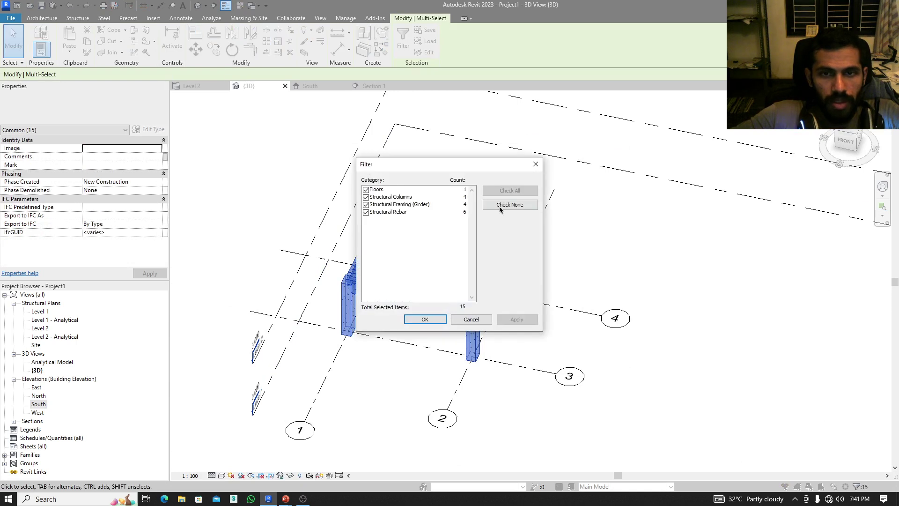
{"action": "left_click", "coordinate": [508, 203]}
{"action": "left_click", "coordinate": [366, 212]}
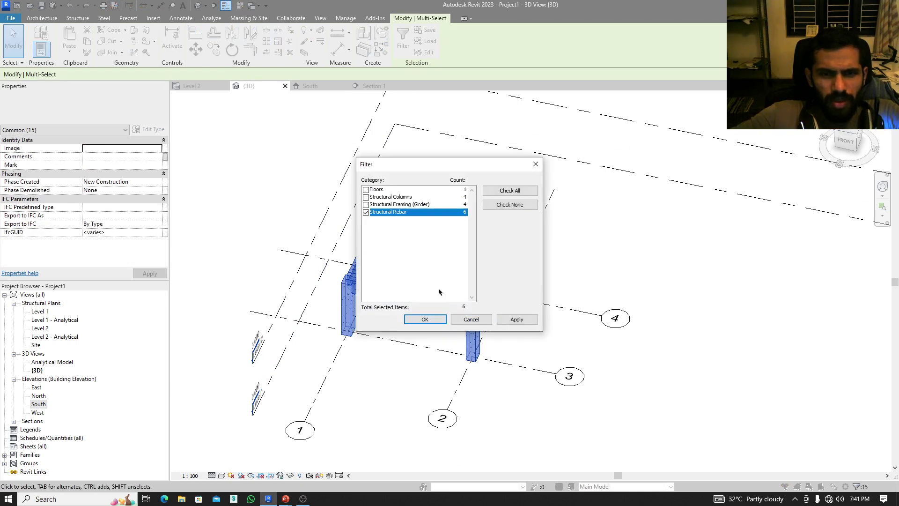
{"action": "left_click", "coordinate": [424, 320]}
- Set the selected rebar sets to show unobscured in the {3D} view
{"action": "scroll", "coordinate": [113, 216], "scroll_direction": "down", "scroll_amount": 3}
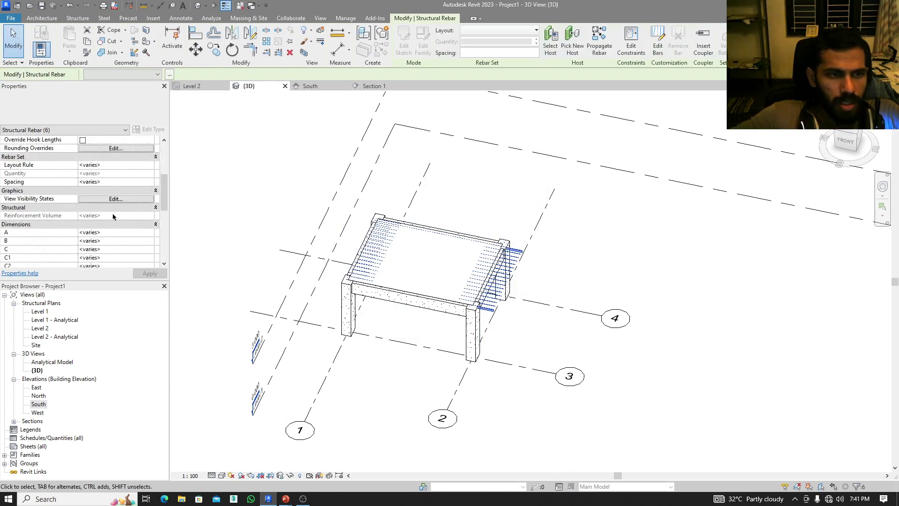
{"action": "left_click", "coordinate": [118, 200]}
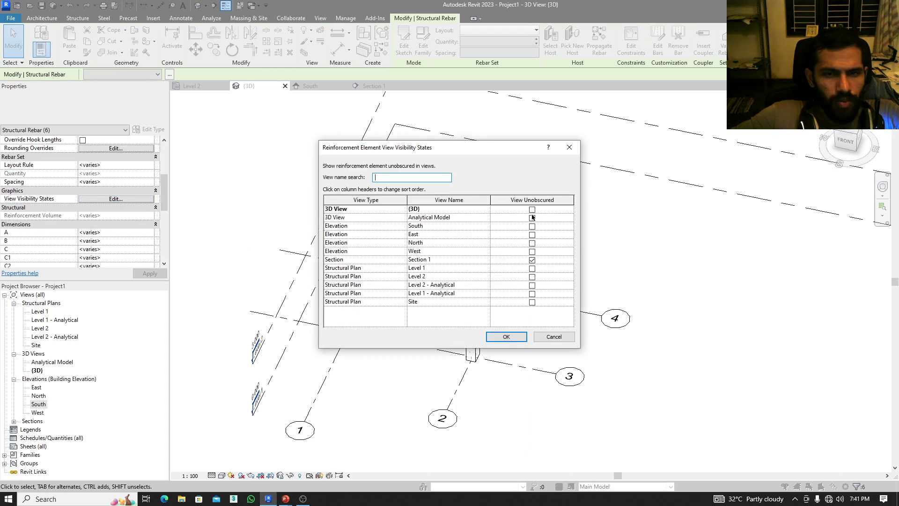
{"action": "left_click", "coordinate": [505, 336]}
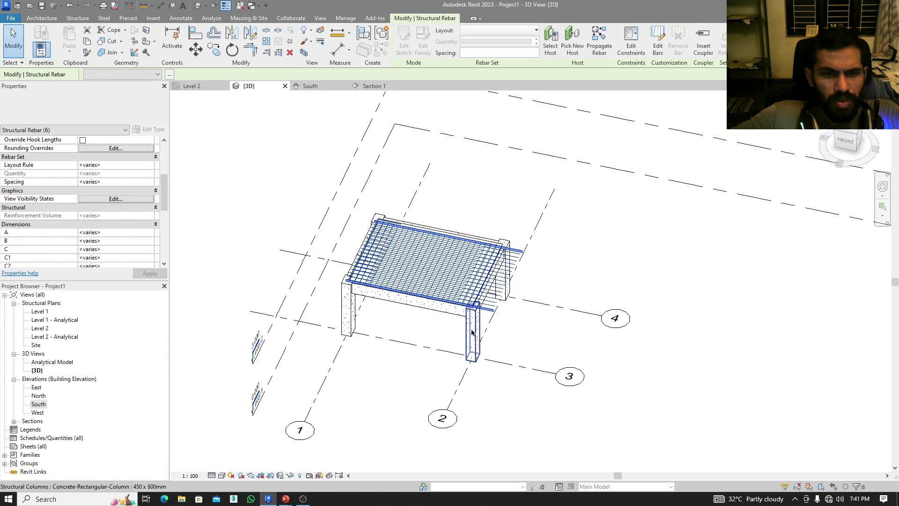
- Deselect and zoom across the unobscured rebar mesh, then bring OBS to the front
{"action": "left_click", "coordinate": [382, 396]}
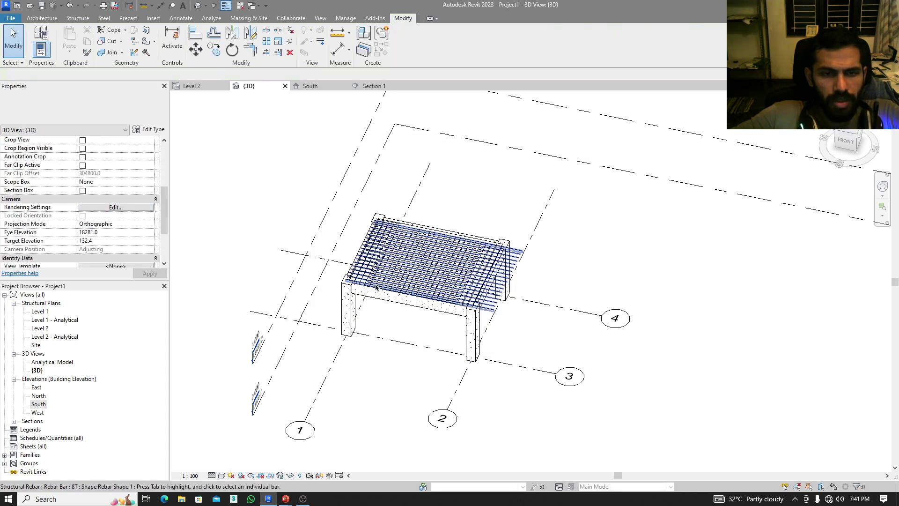
{"action": "scroll", "coordinate": [338, 295], "scroll_direction": "up", "scroll_amount": 10}
{"action": "middle_click_drag", "start_coordinate": [338, 295], "coordinate": [391, 253]}
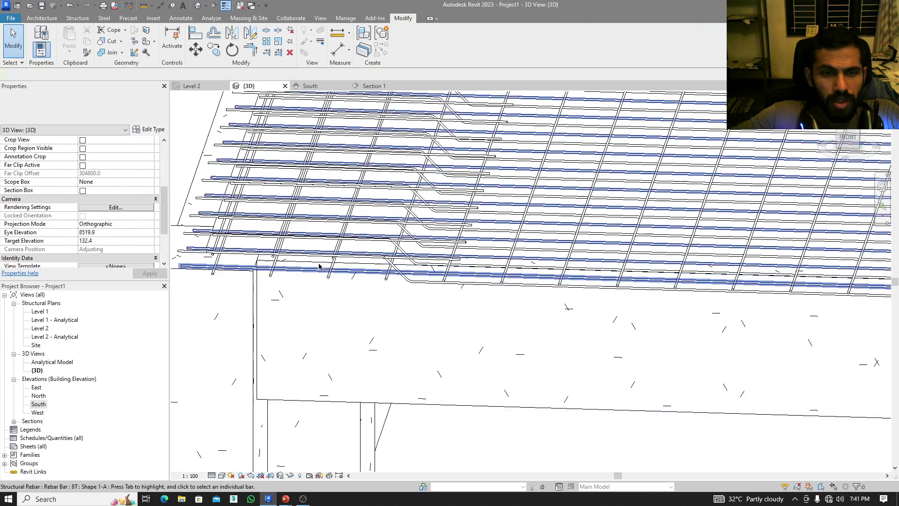
{"action": "scroll", "coordinate": [445, 235], "scroll_direction": "up", "scroll_amount": 5}
{"action": "scroll", "coordinate": [473, 235], "scroll_direction": "down", "scroll_amount": 6}
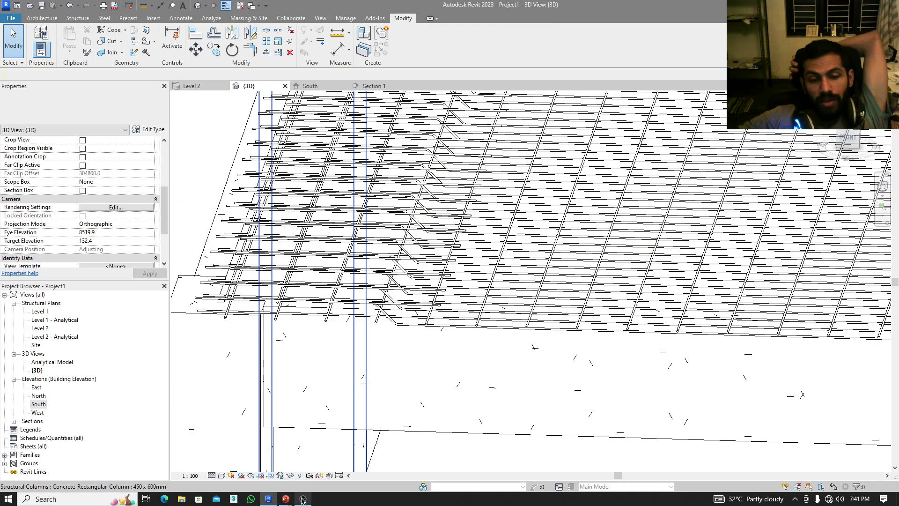
{"action": "mouse_move", "coordinate": [303, 500]}
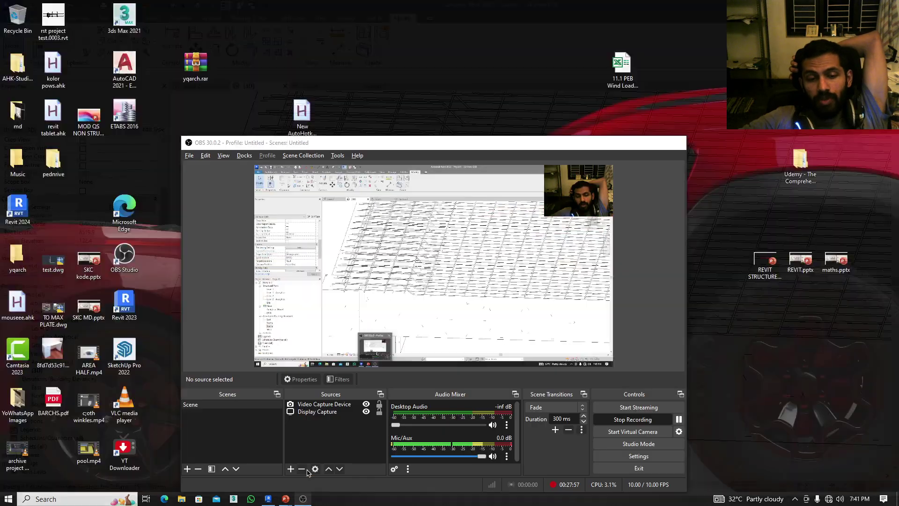
{"action": "left_click", "coordinate": [302, 452]}
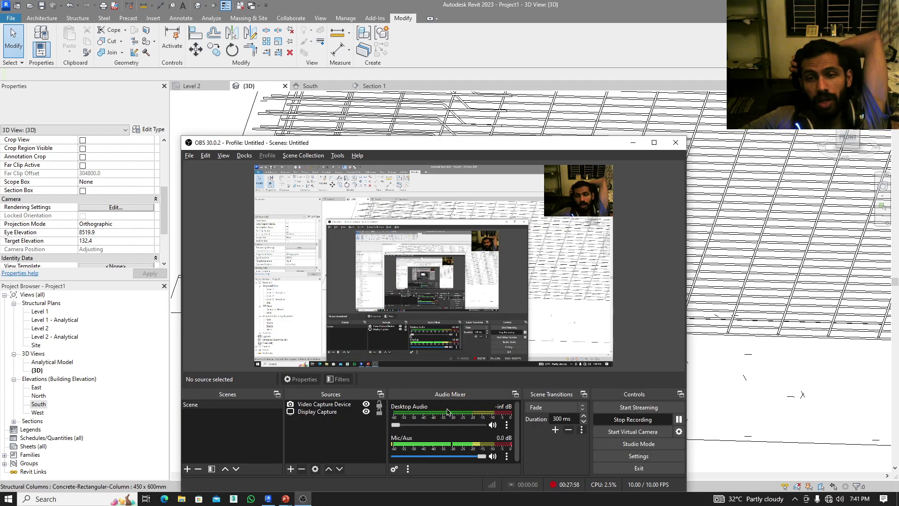